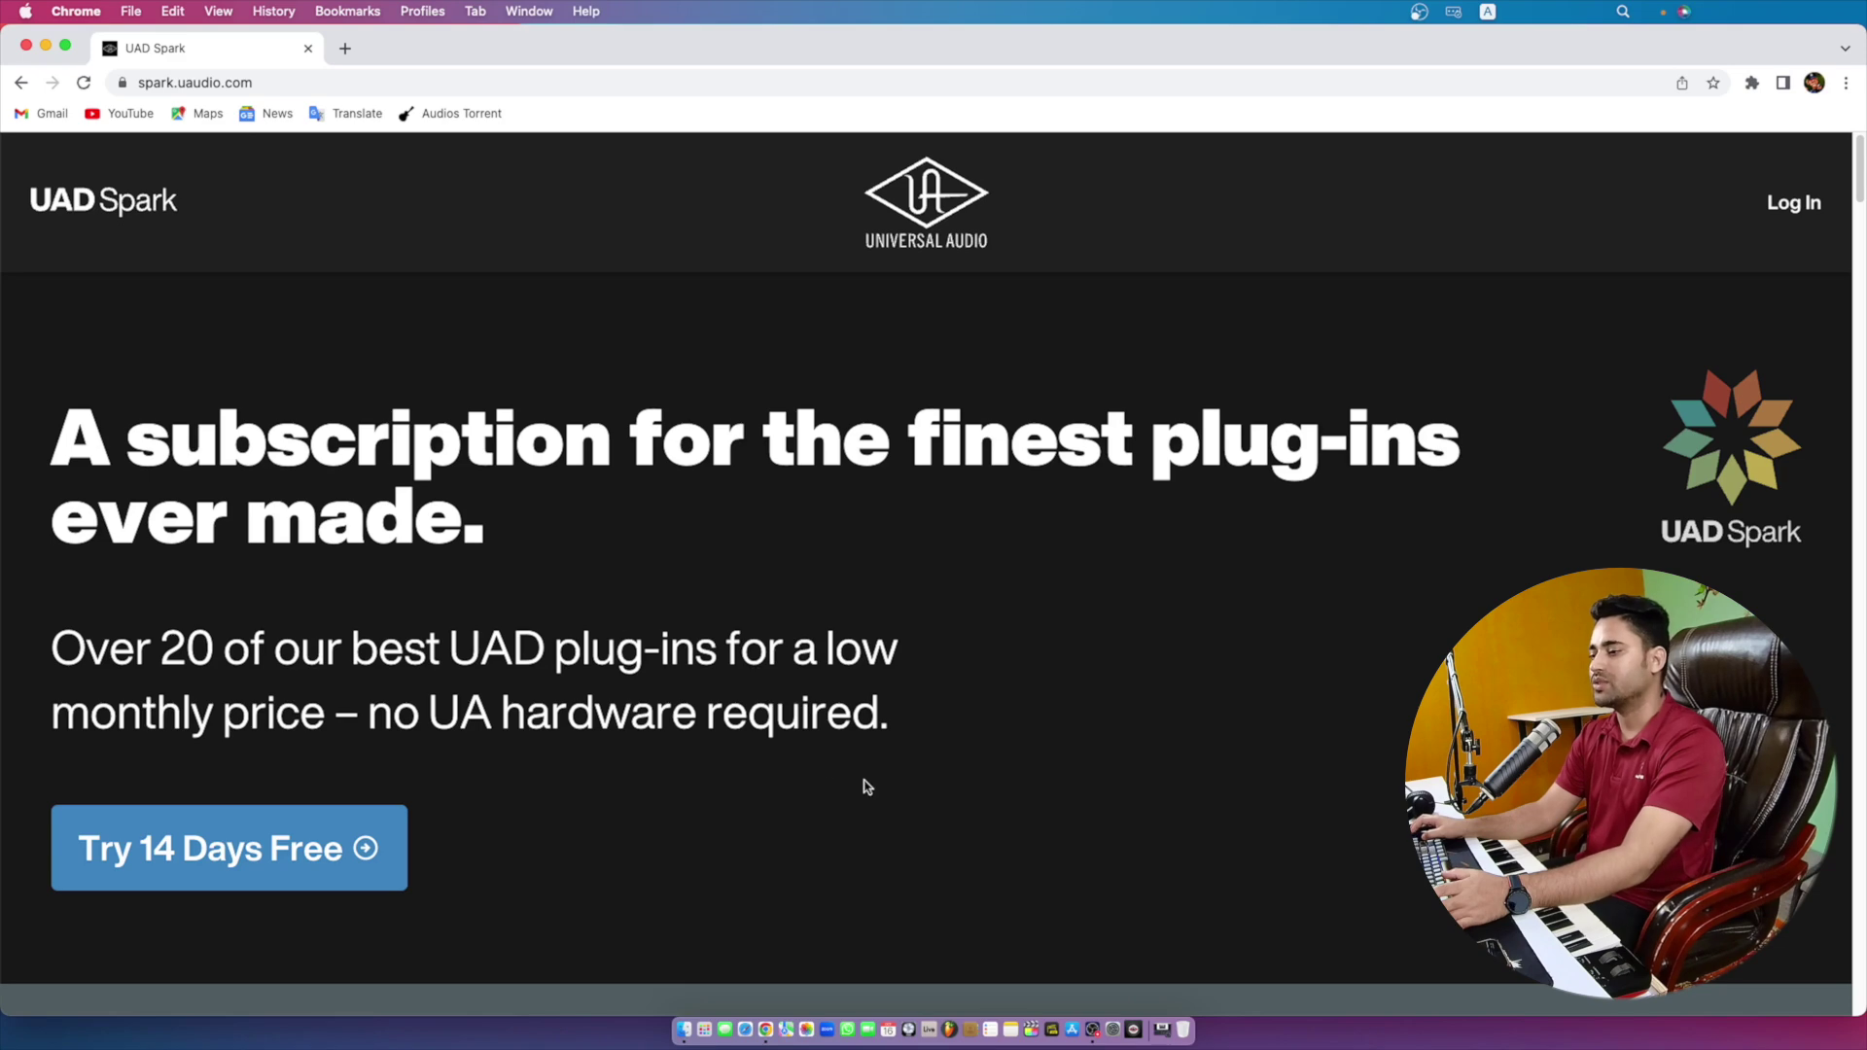
- Start the 14-day free trial of UAD Spark and submit the account e-mail address
left_click(135, 882)
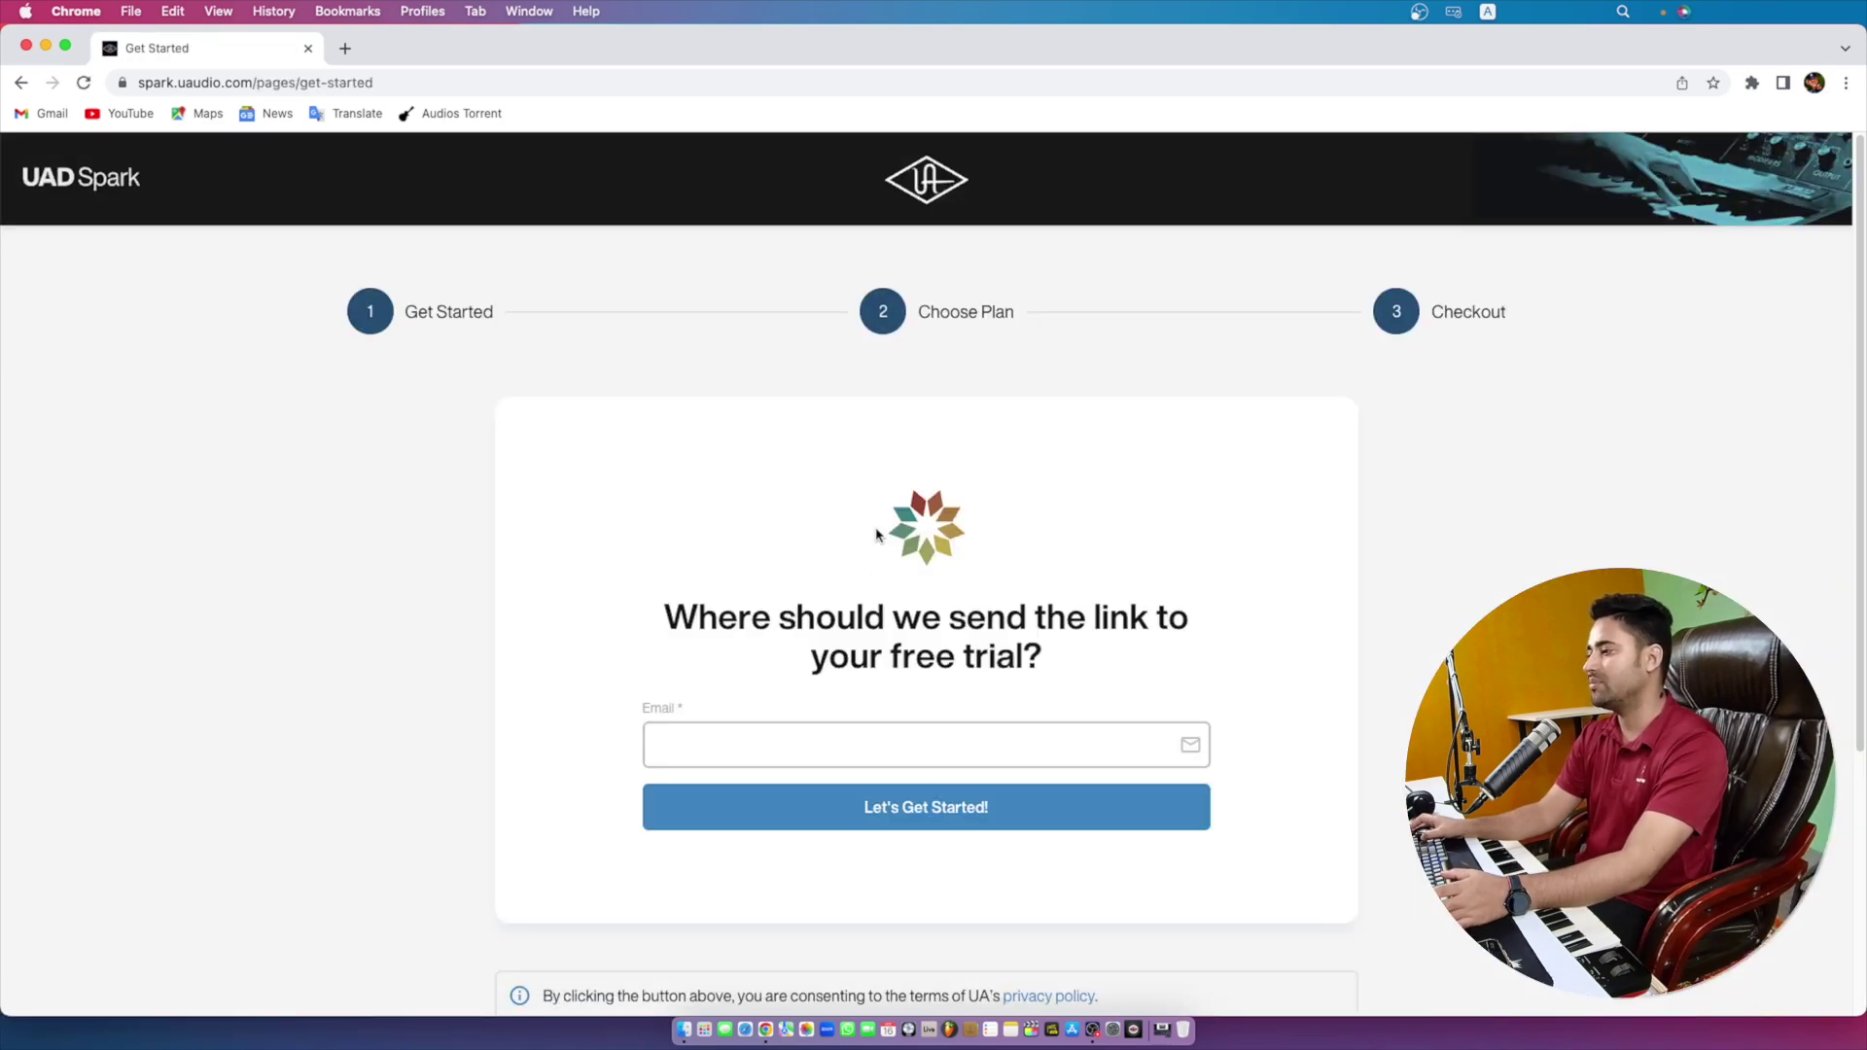
scroll(922, 567, "down", 1)
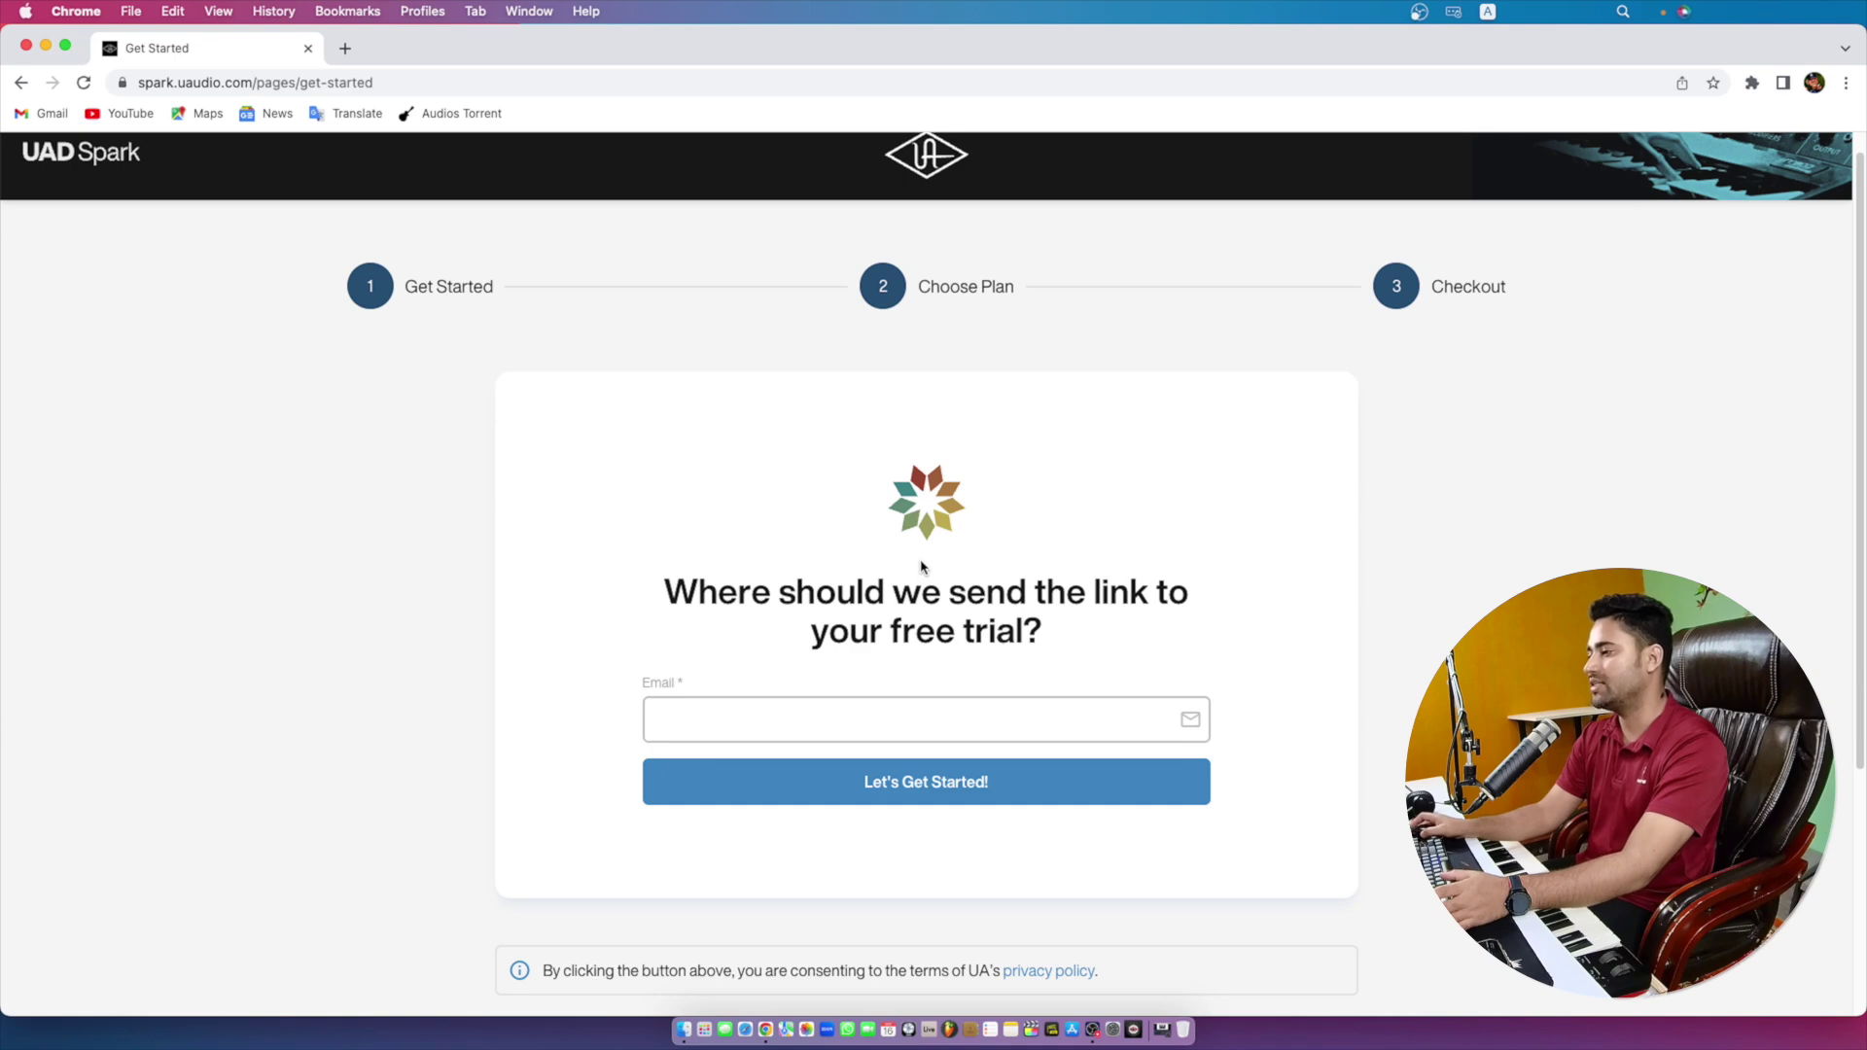
left_click(883, 722)
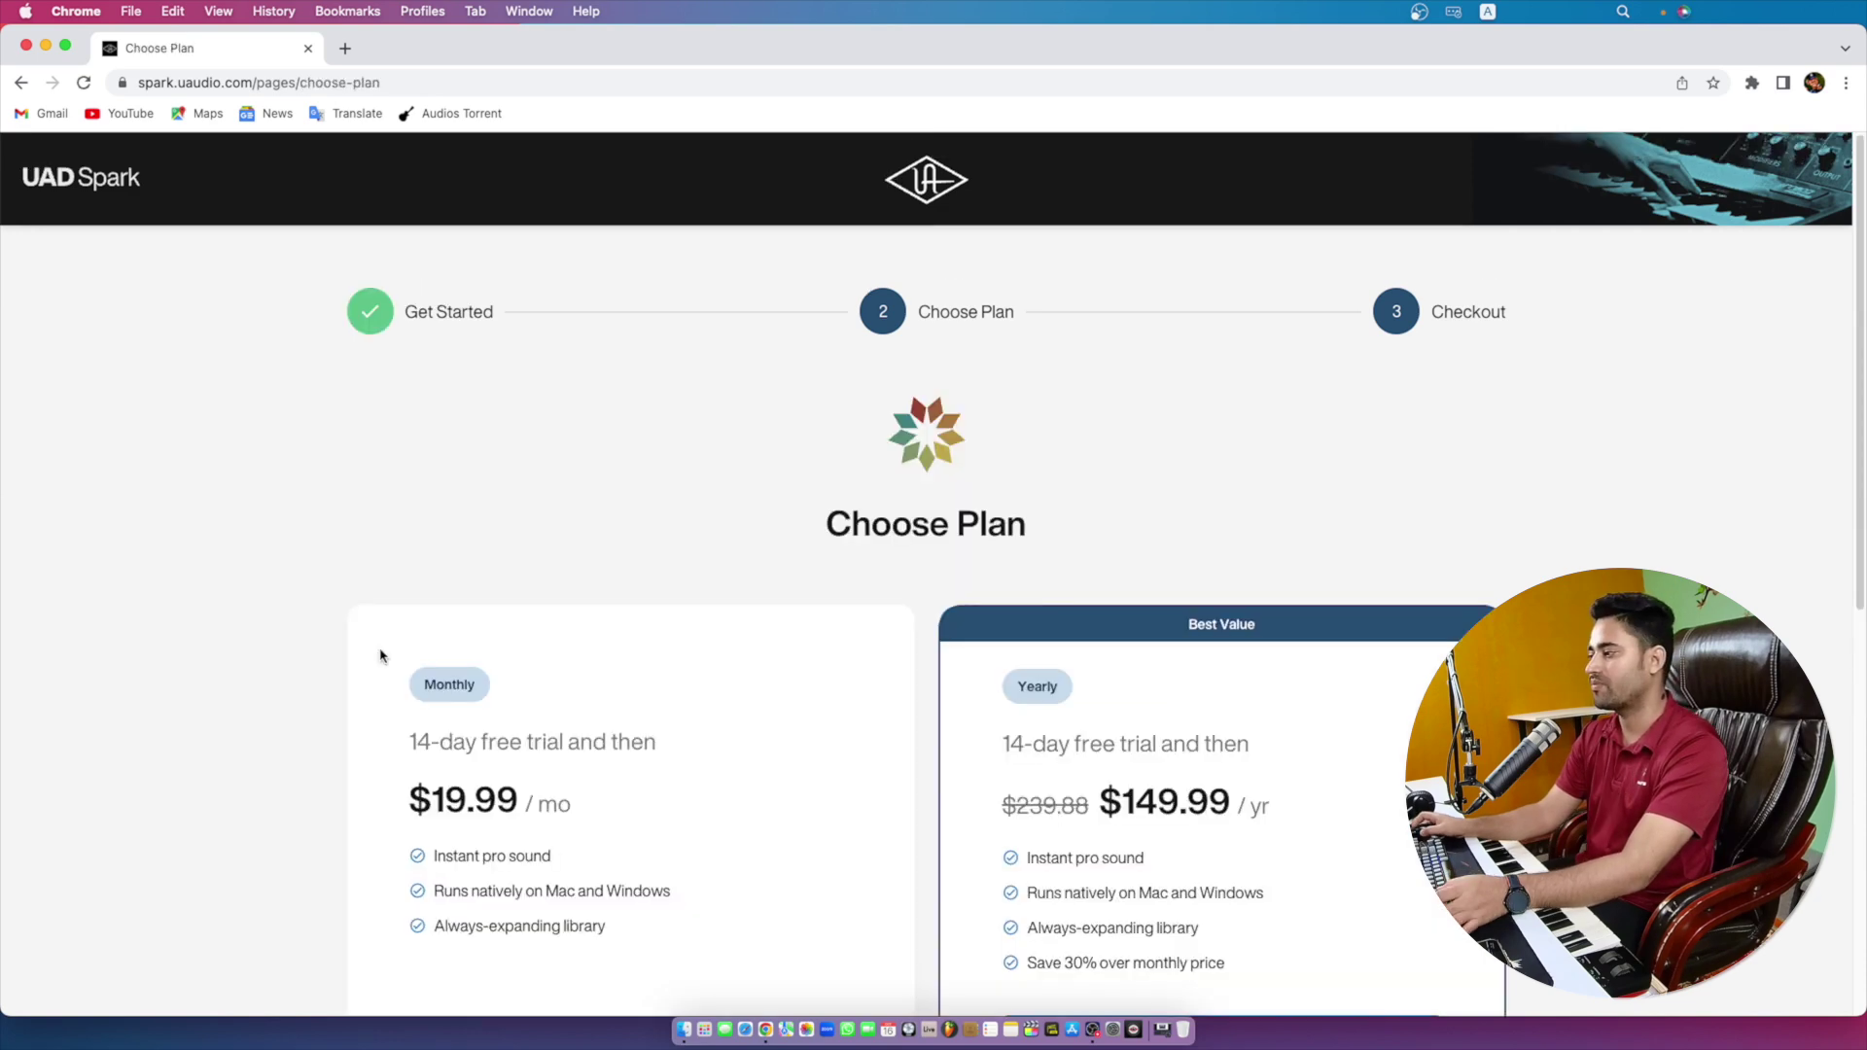
- Choose the monthly plan priced at $19.99 per month with the 14-day free trial
scroll(333, 680, "down", 3)
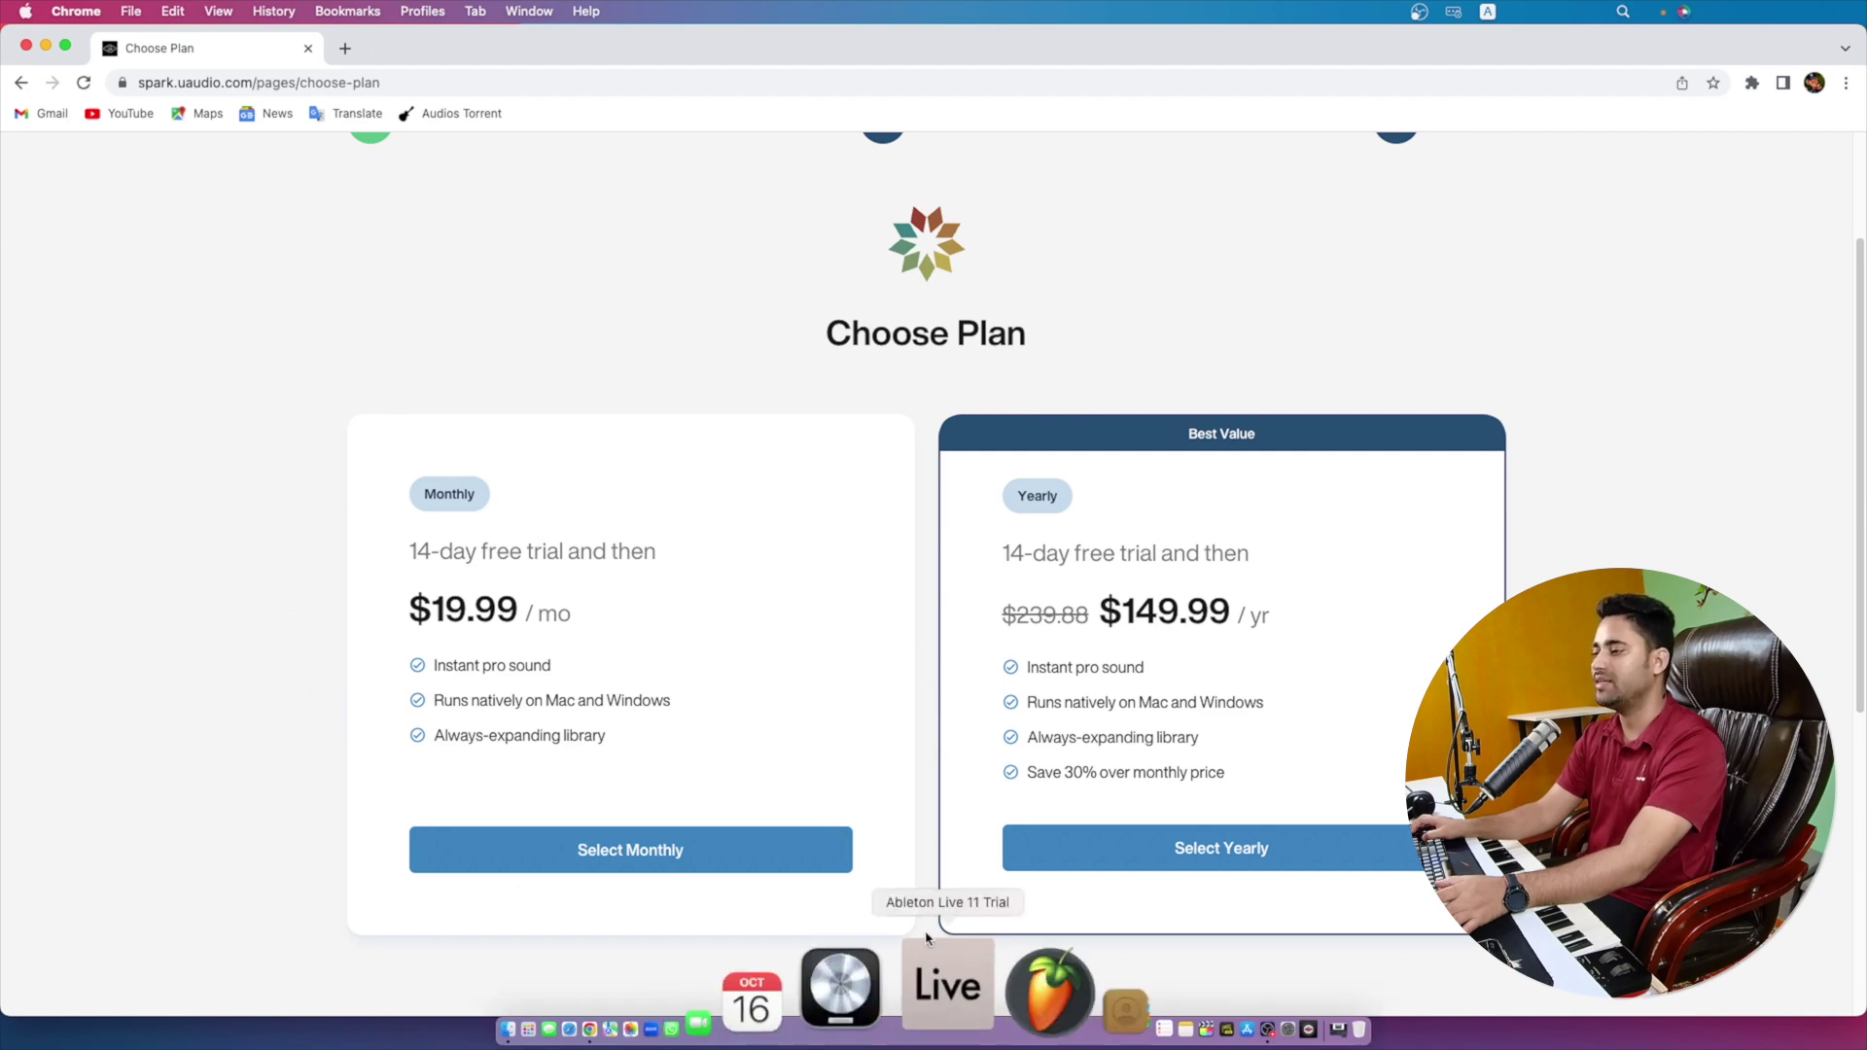
left_click_drag(496, 551, 715, 566)
left_click(715, 567)
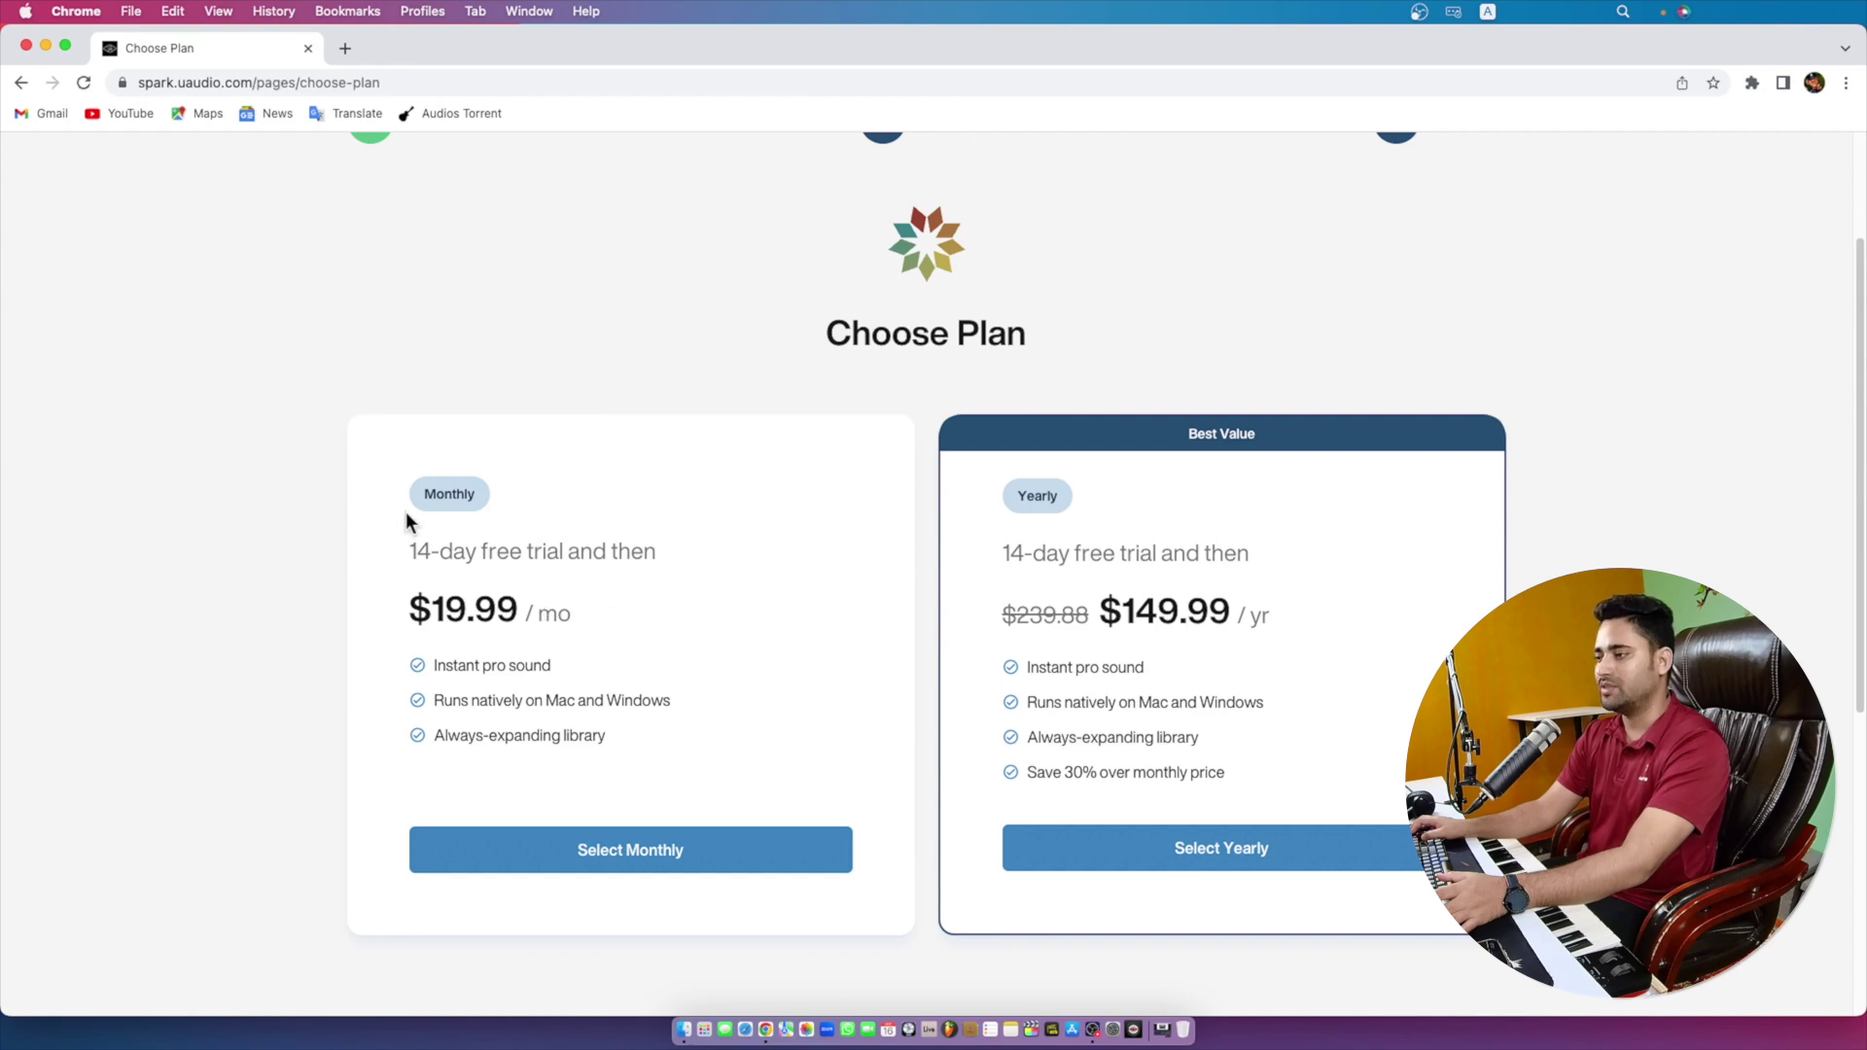
left_click(654, 859)
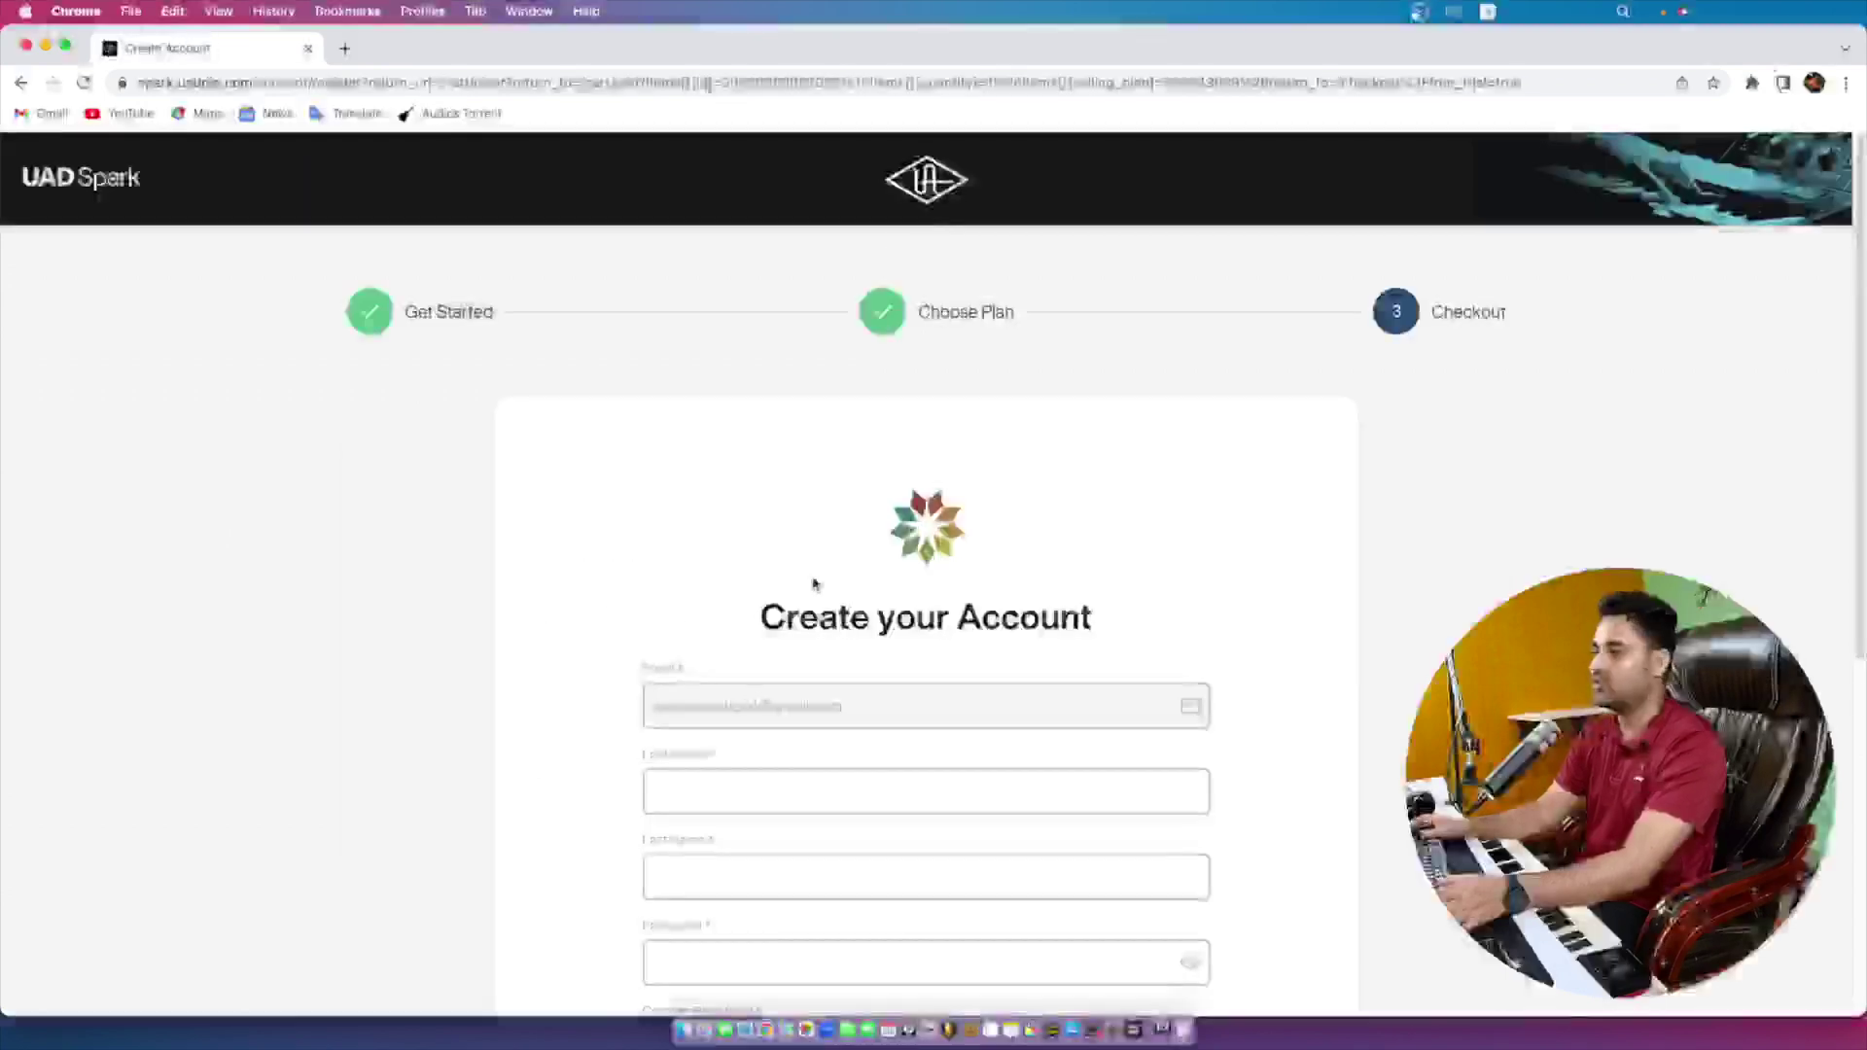
- Examine the account creation form and the name and password fields it requires
scroll(826, 690, "down", 5)
scroll(786, 486, "up", 4)
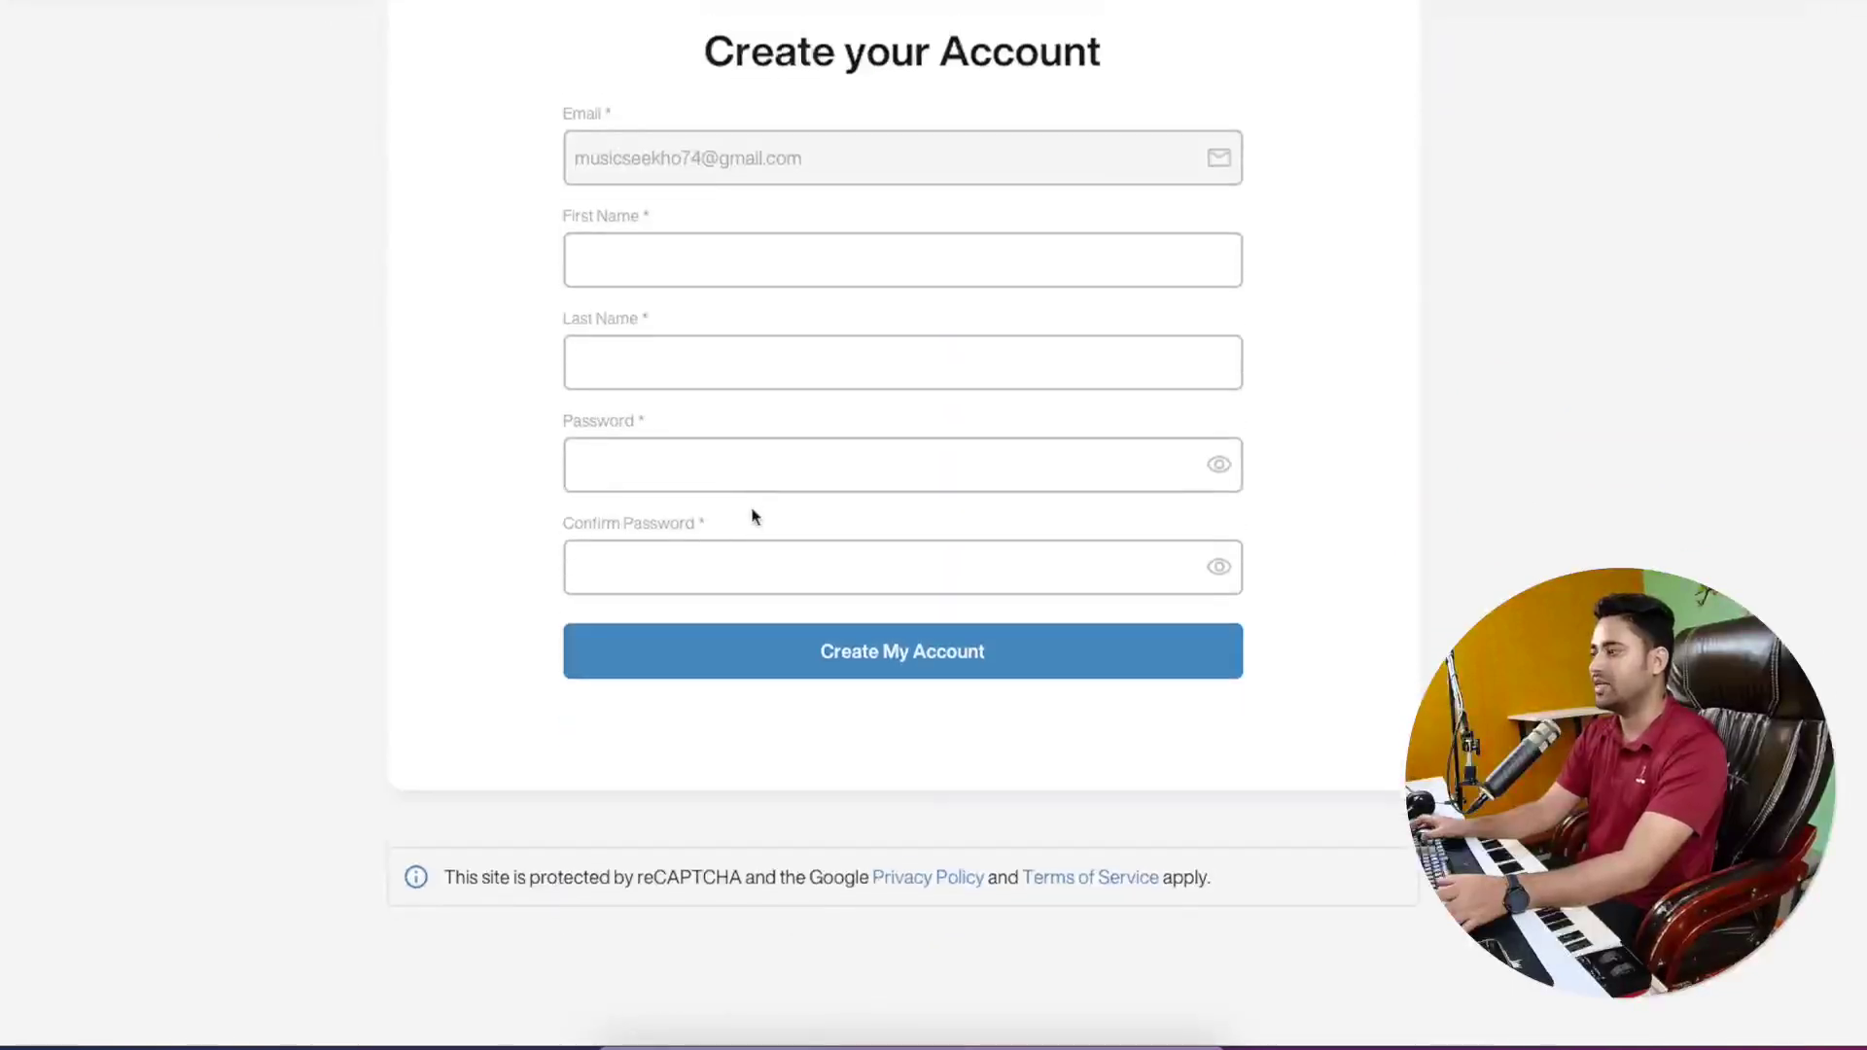
scroll(764, 525, "down", 1)
scroll(772, 516, "down", 1)
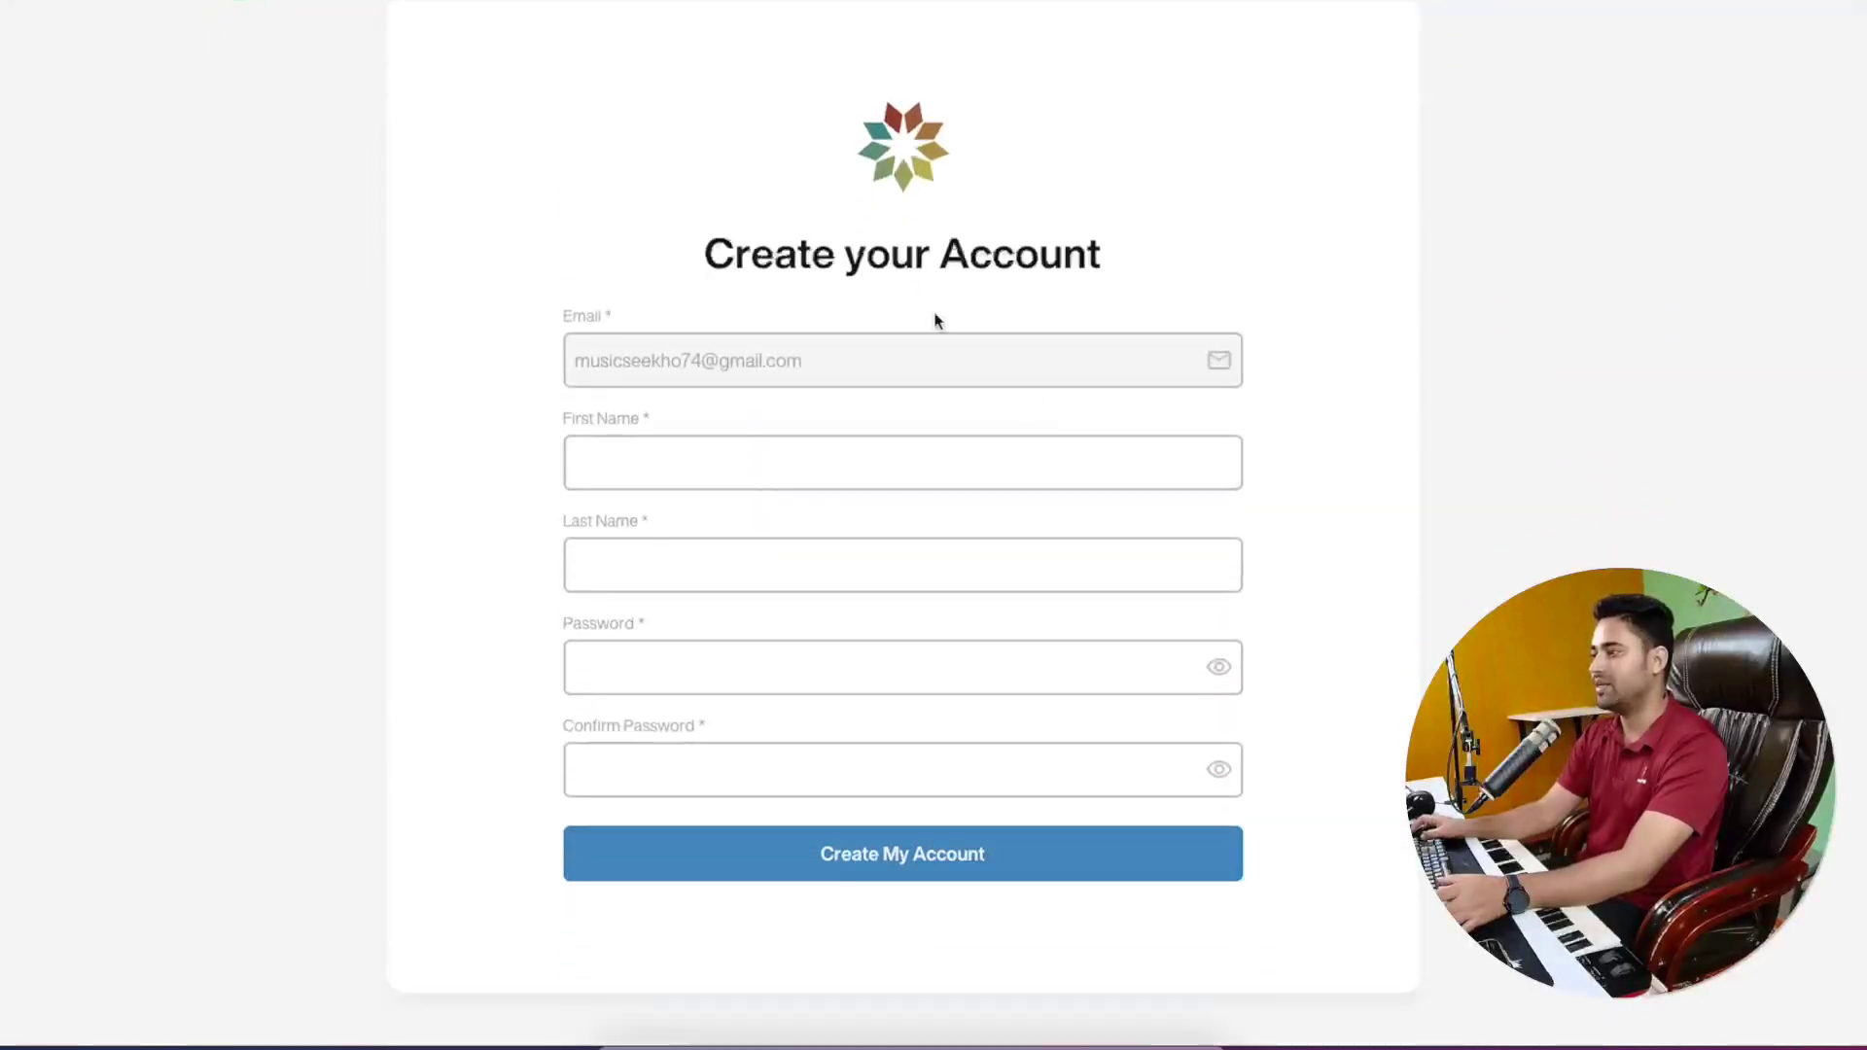
left_click_drag(716, 253, 1162, 246)
left_click(1171, 250)
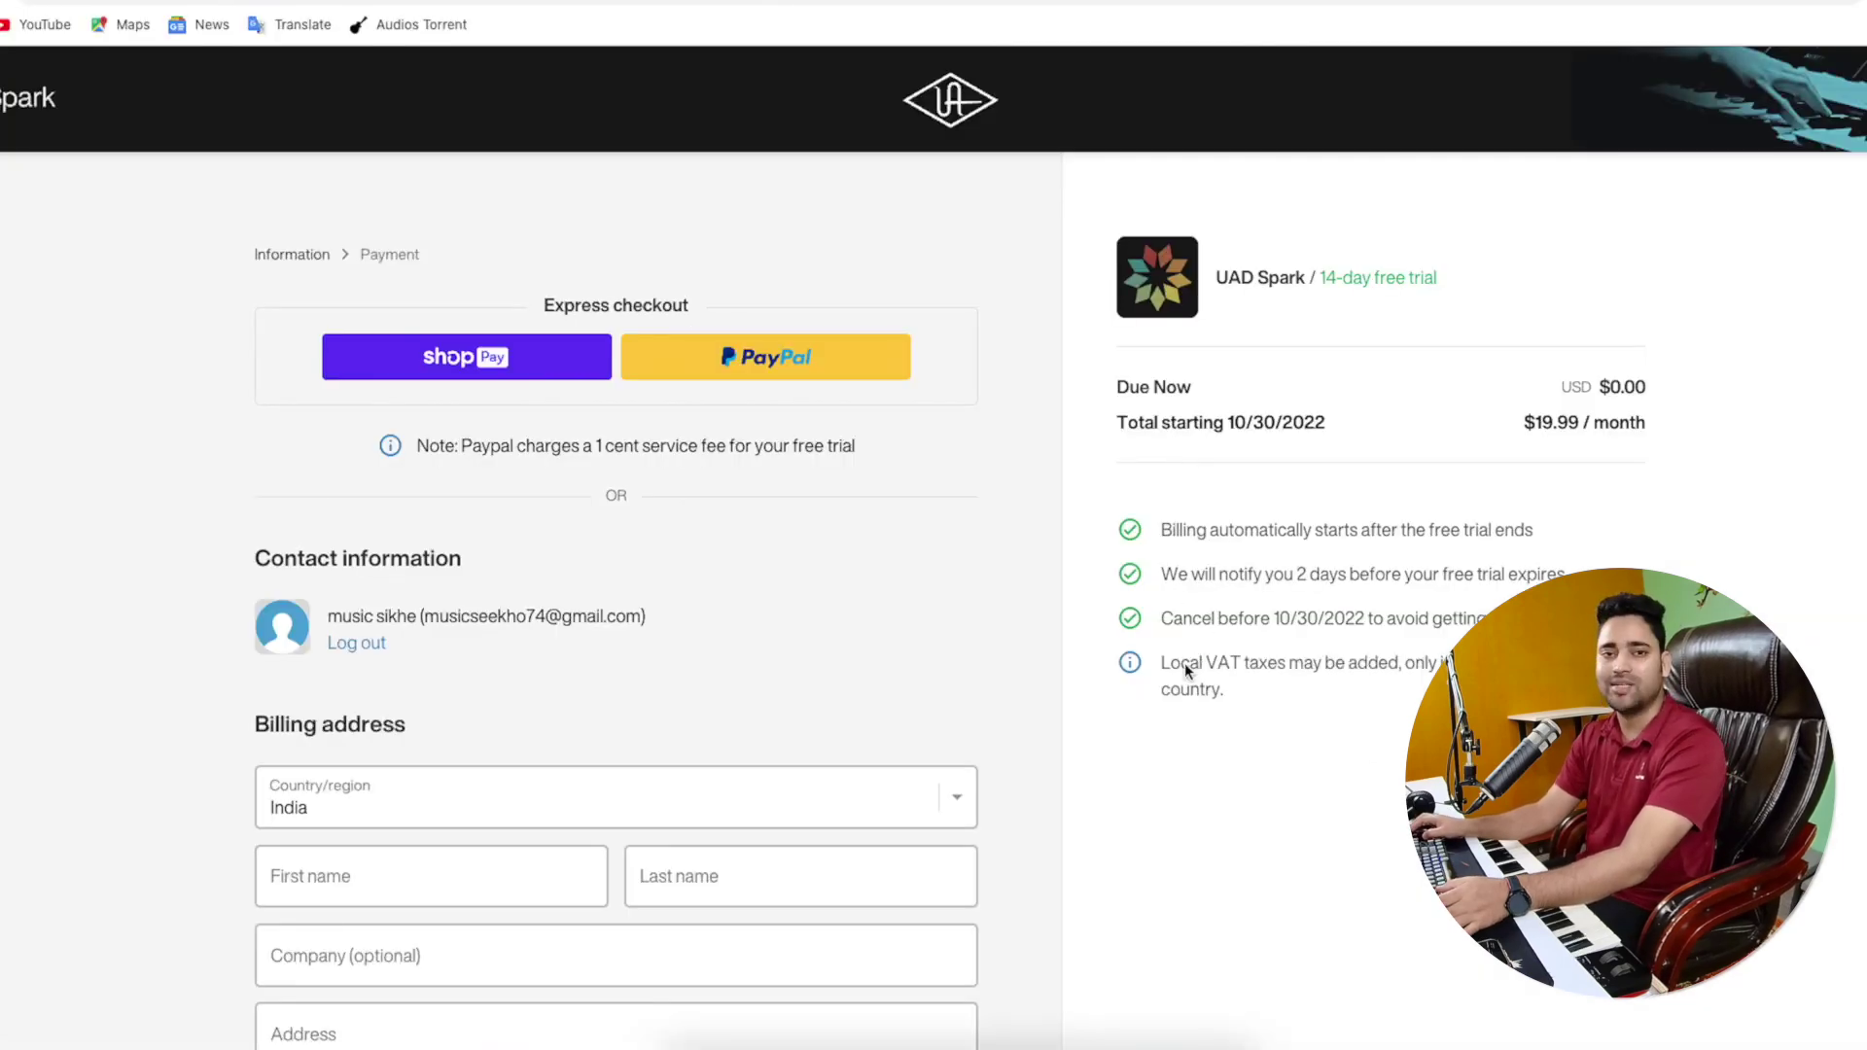
- Review the checkout page's free-trial terms, monthly price, express payment options and billing address fields
mouse_move(1174, 622)
left_mouse_down()
mouse_move(1322, 622)
mouse_move(1161, 622)
left_mouse_up()
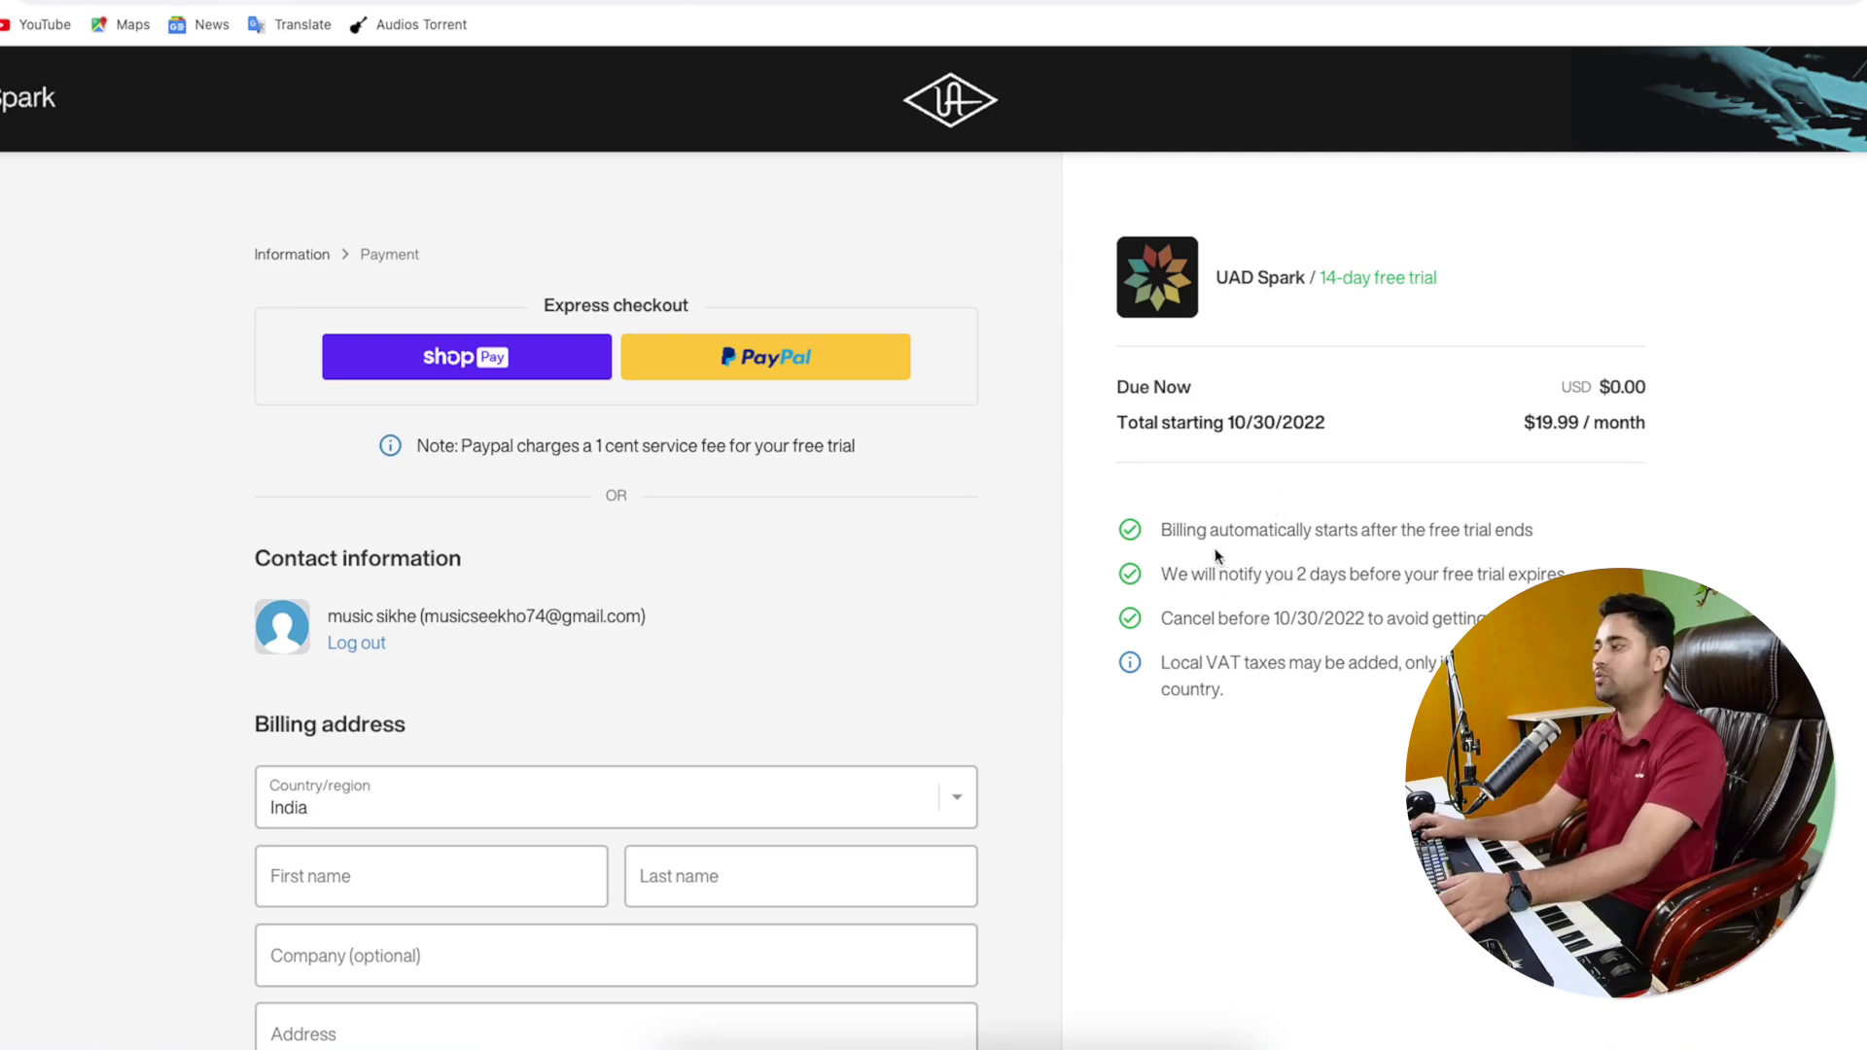
left_click_drag(1519, 429, 1658, 418)
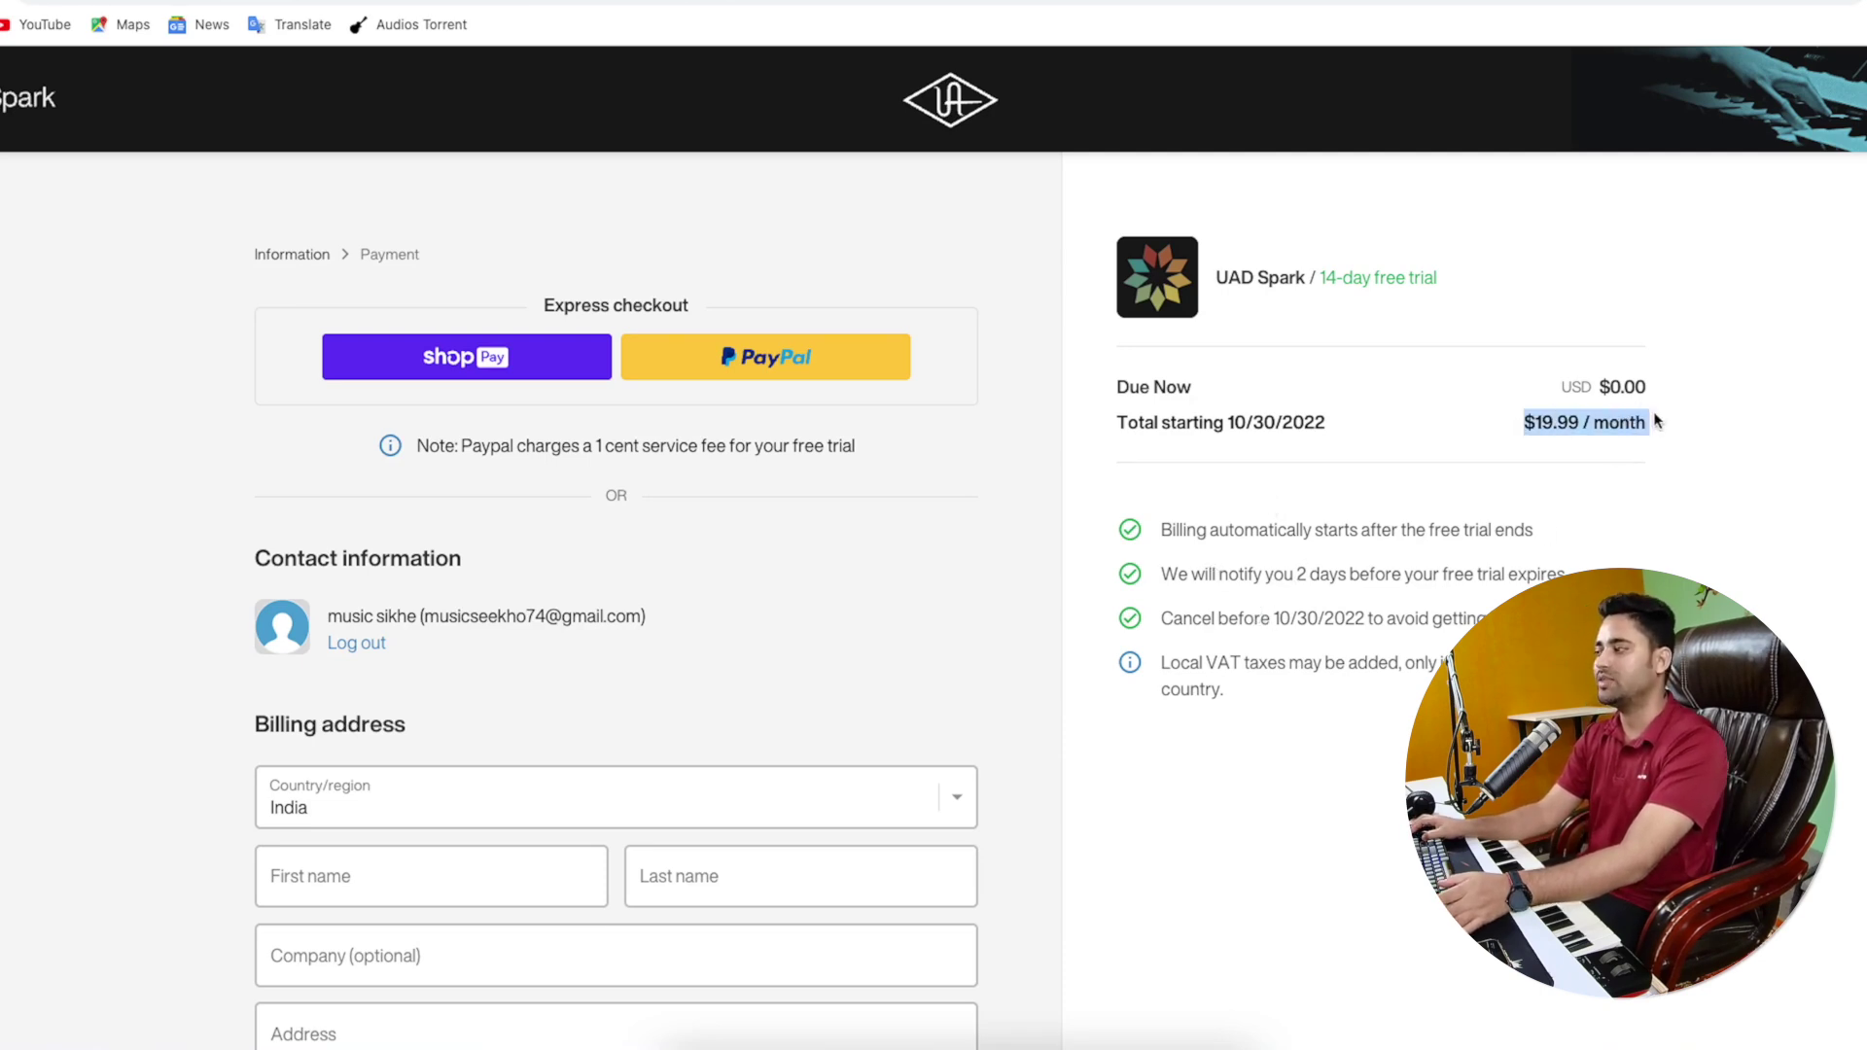
left_click(1637, 534)
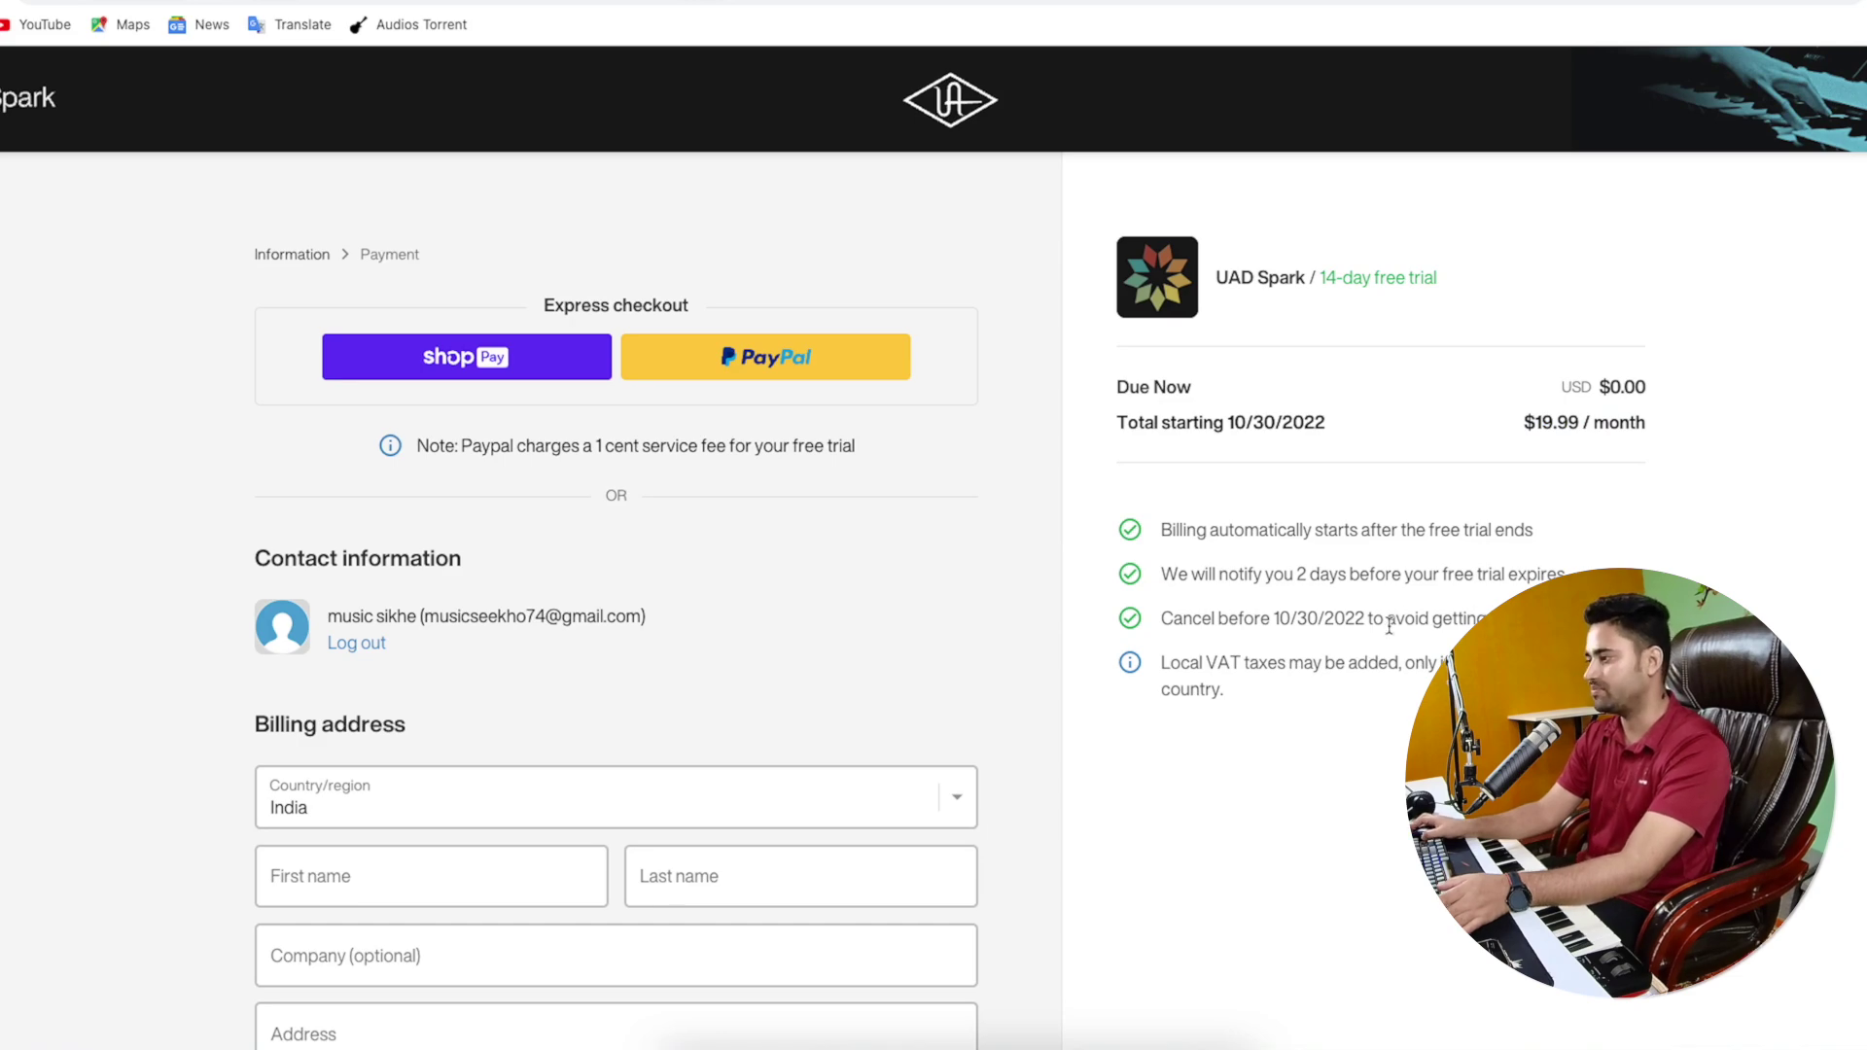
scroll(114, 503, "down", 3)
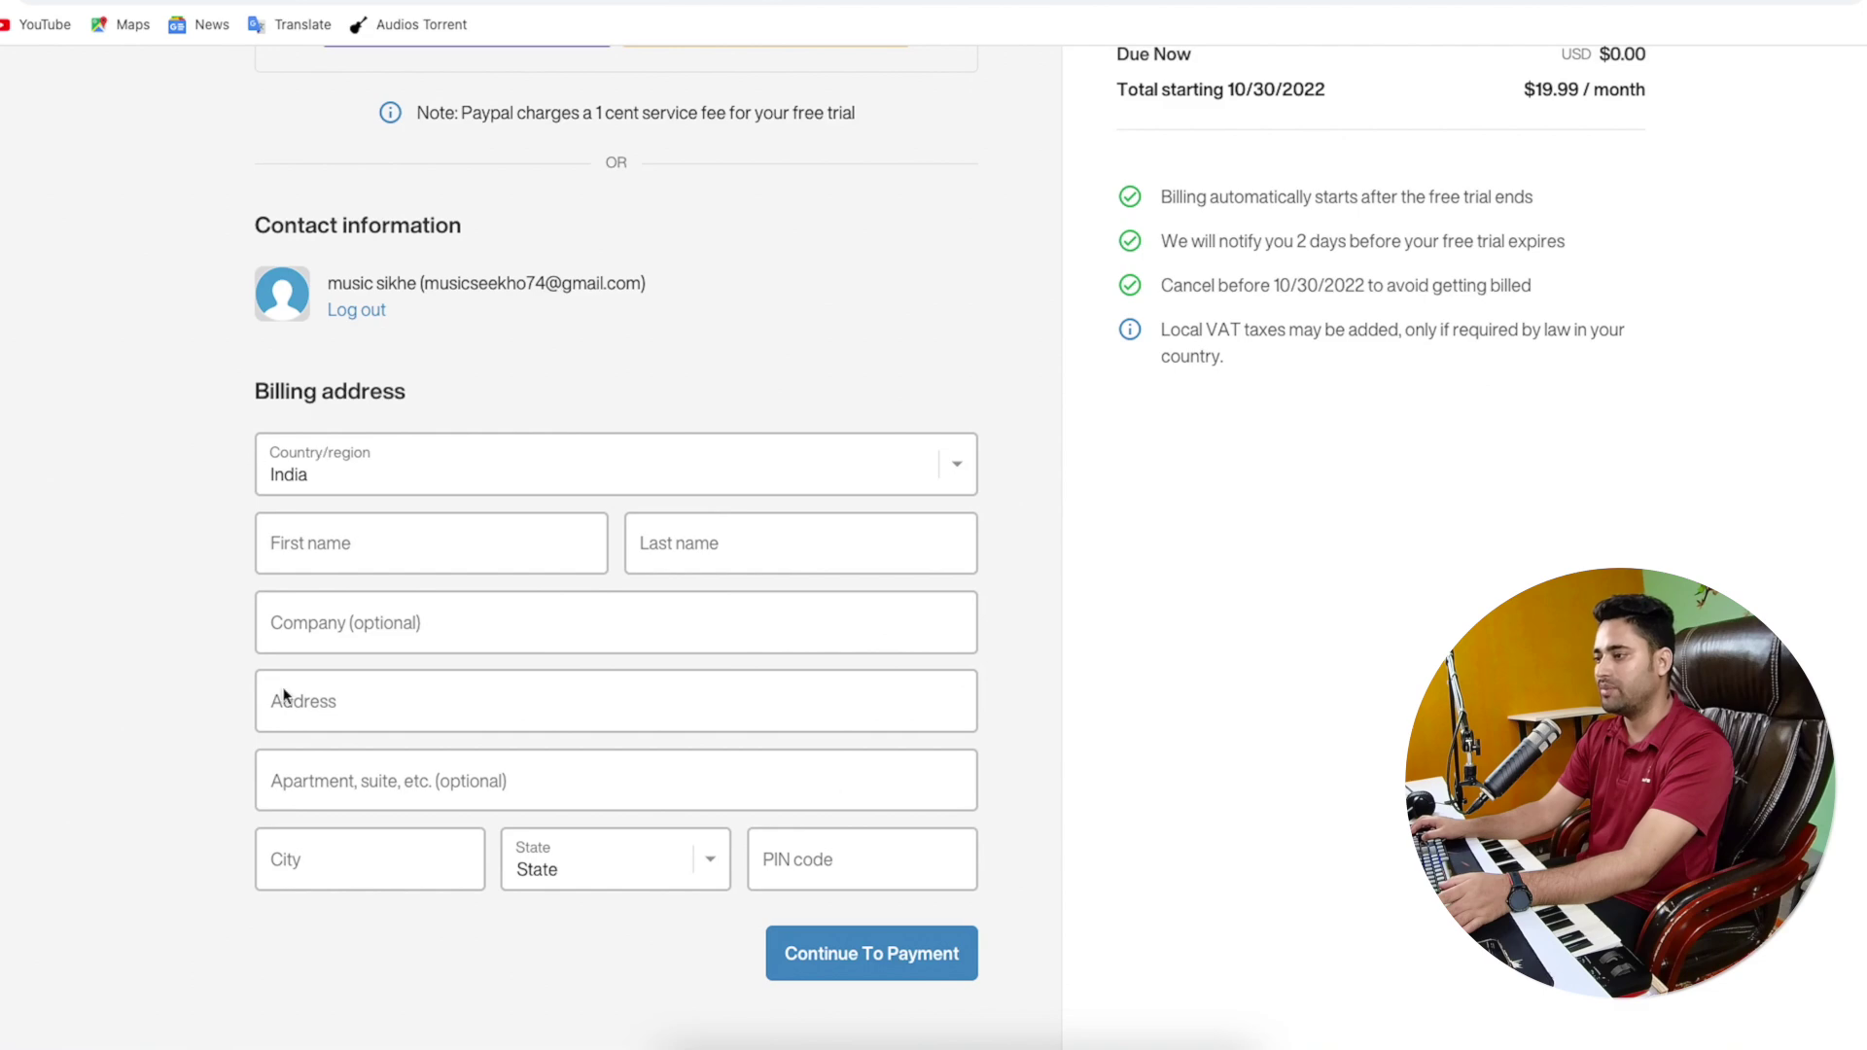
scroll(328, 409, "up", 4)
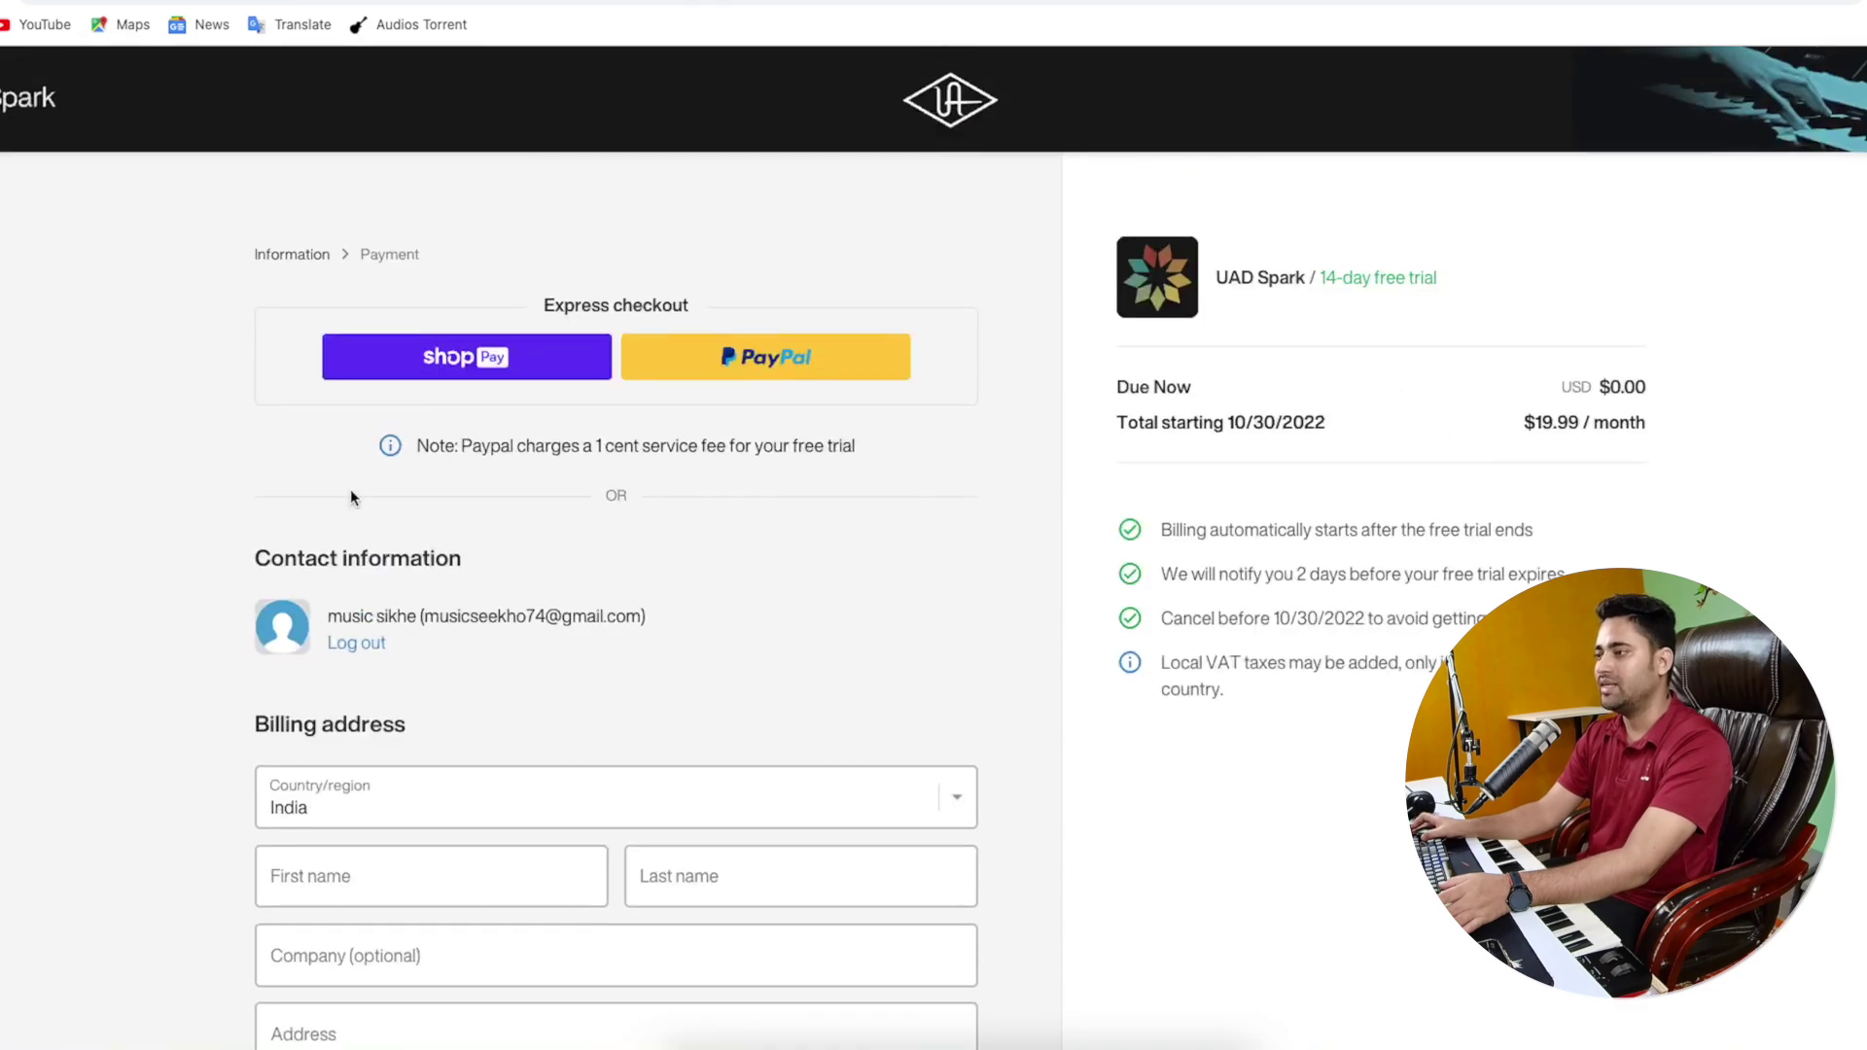
scroll(389, 535, "down", 2)
scroll(446, 583, "up", 2)
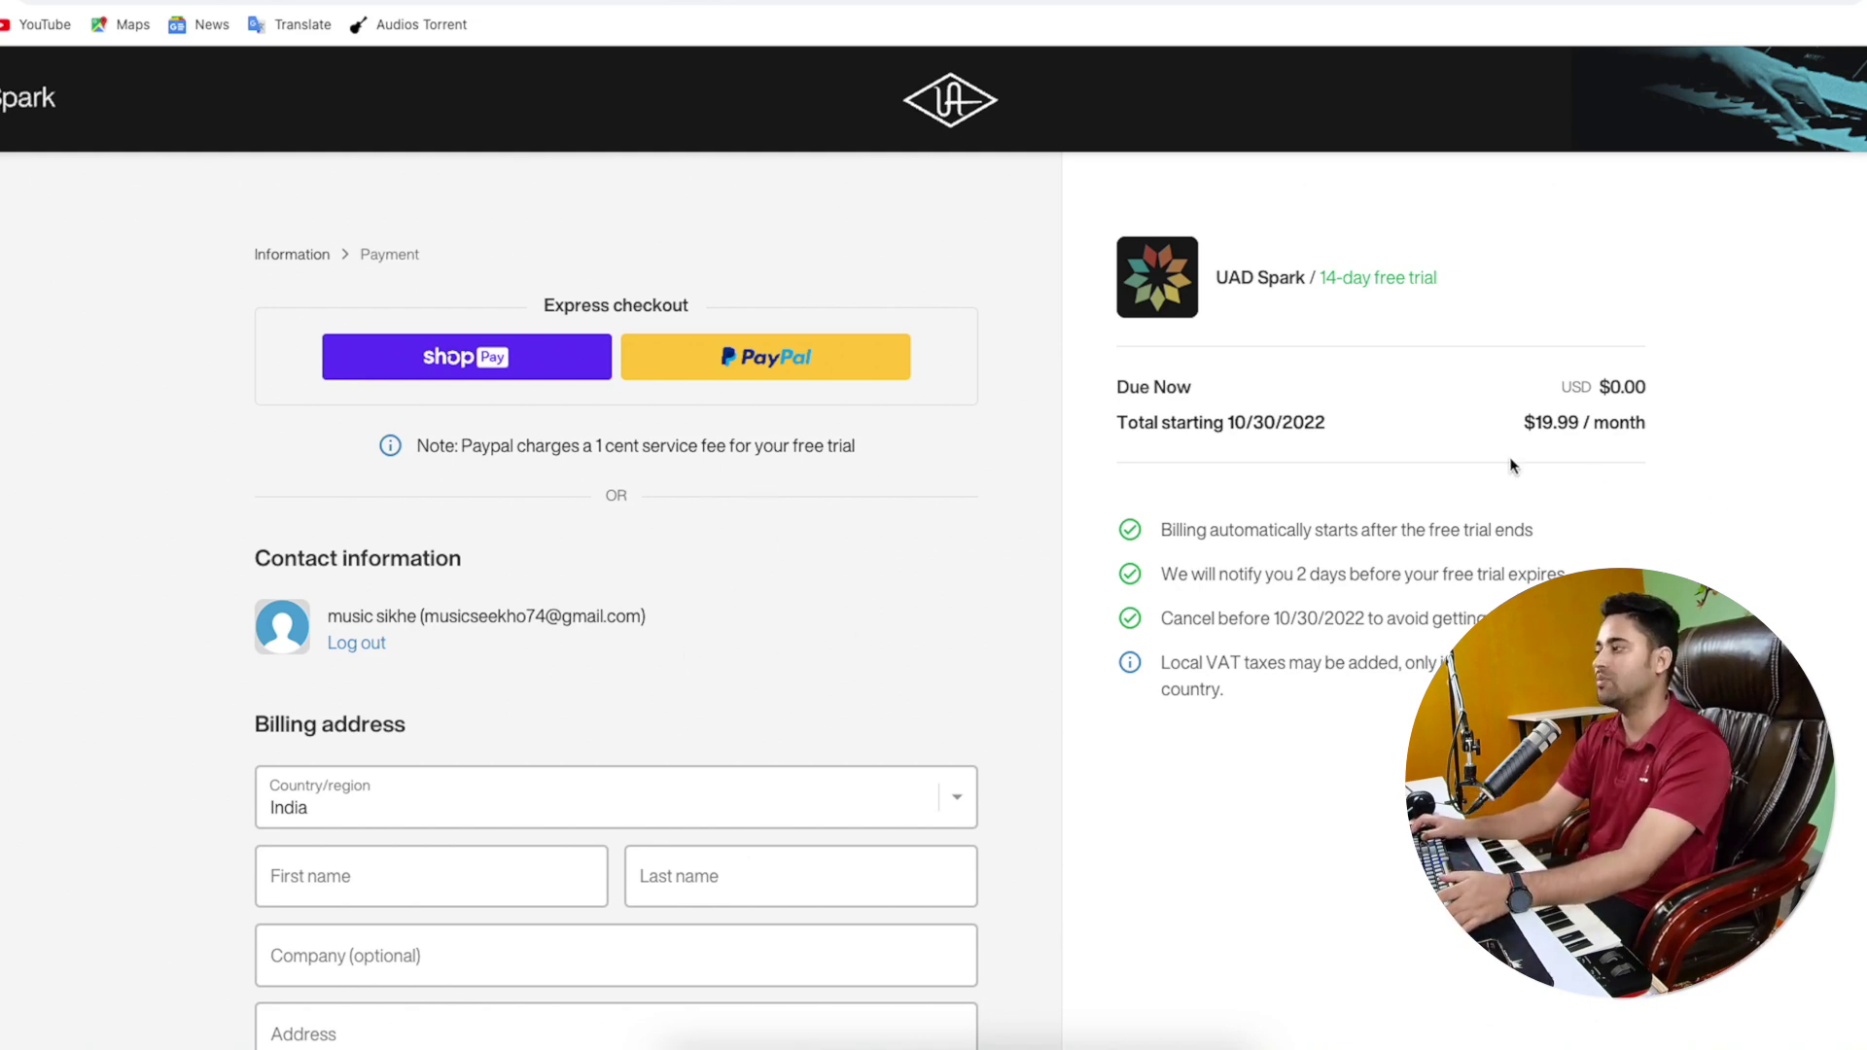
left_click_drag(1510, 440, 1679, 441)
left_click(1685, 559)
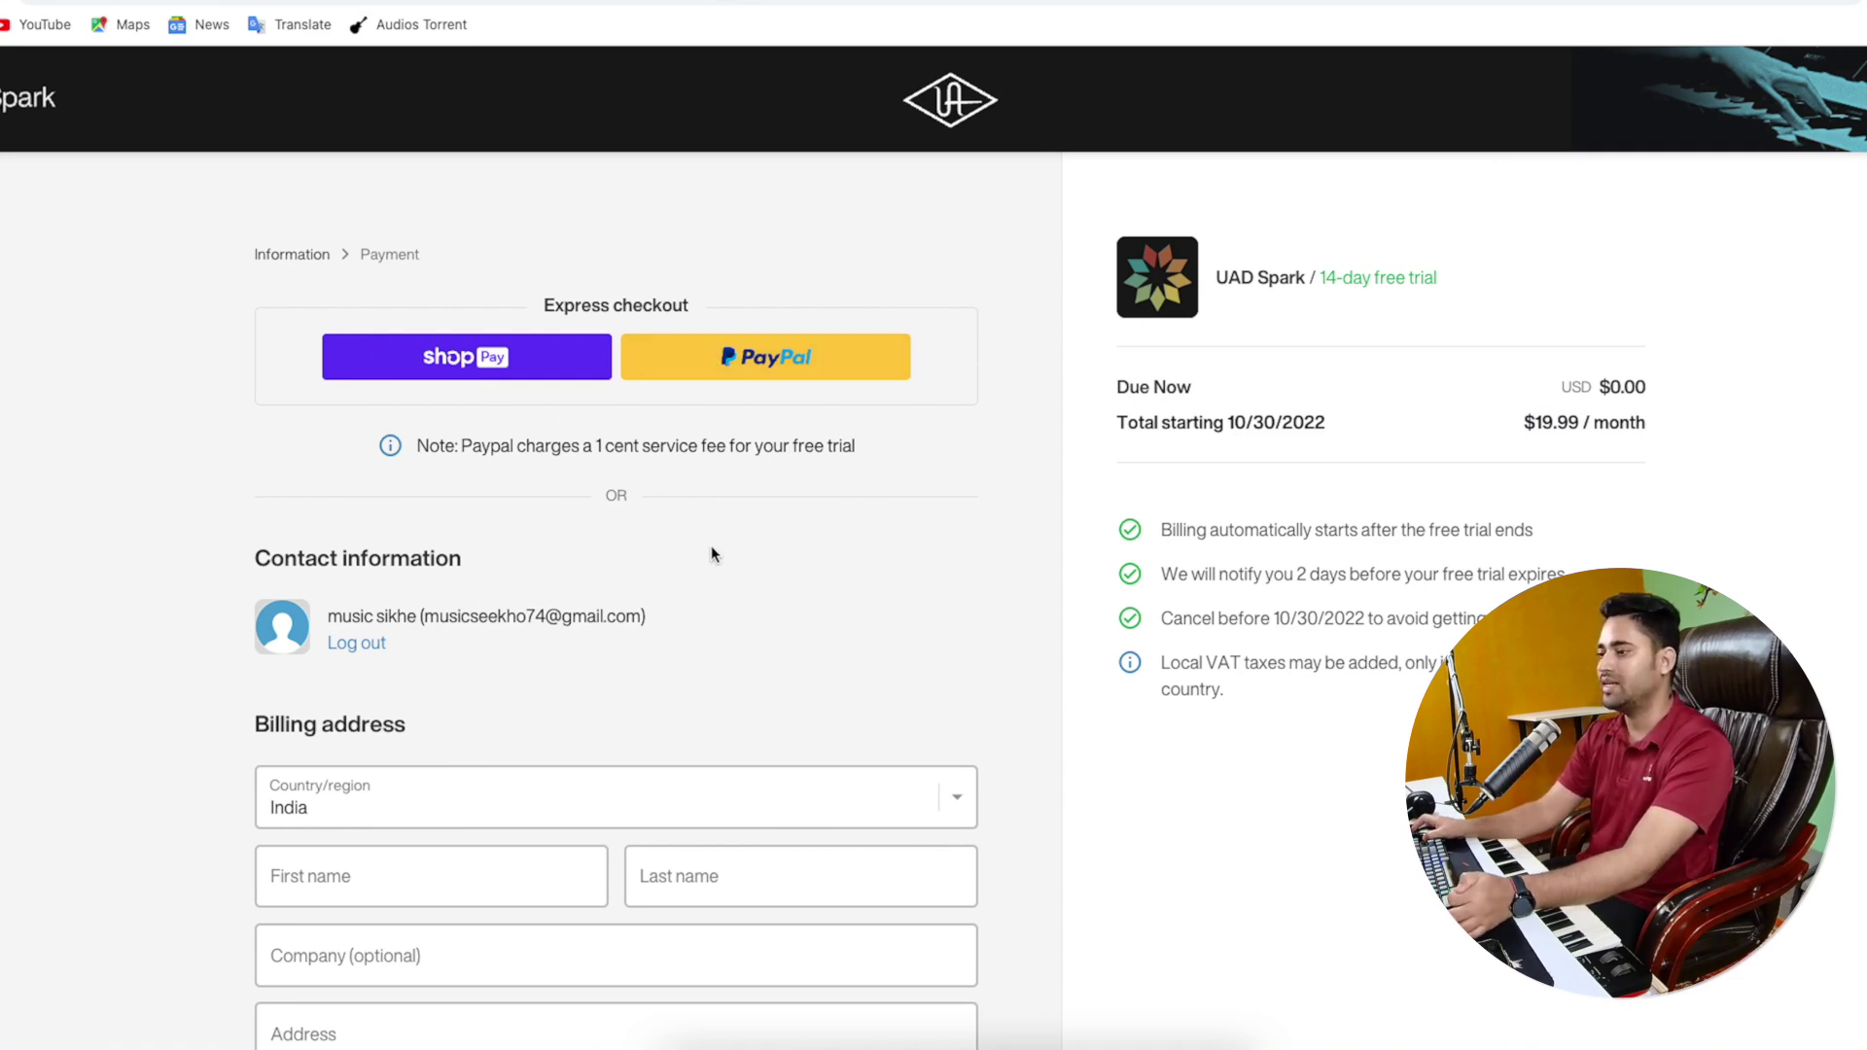
scroll(712, 516, "down", 3)
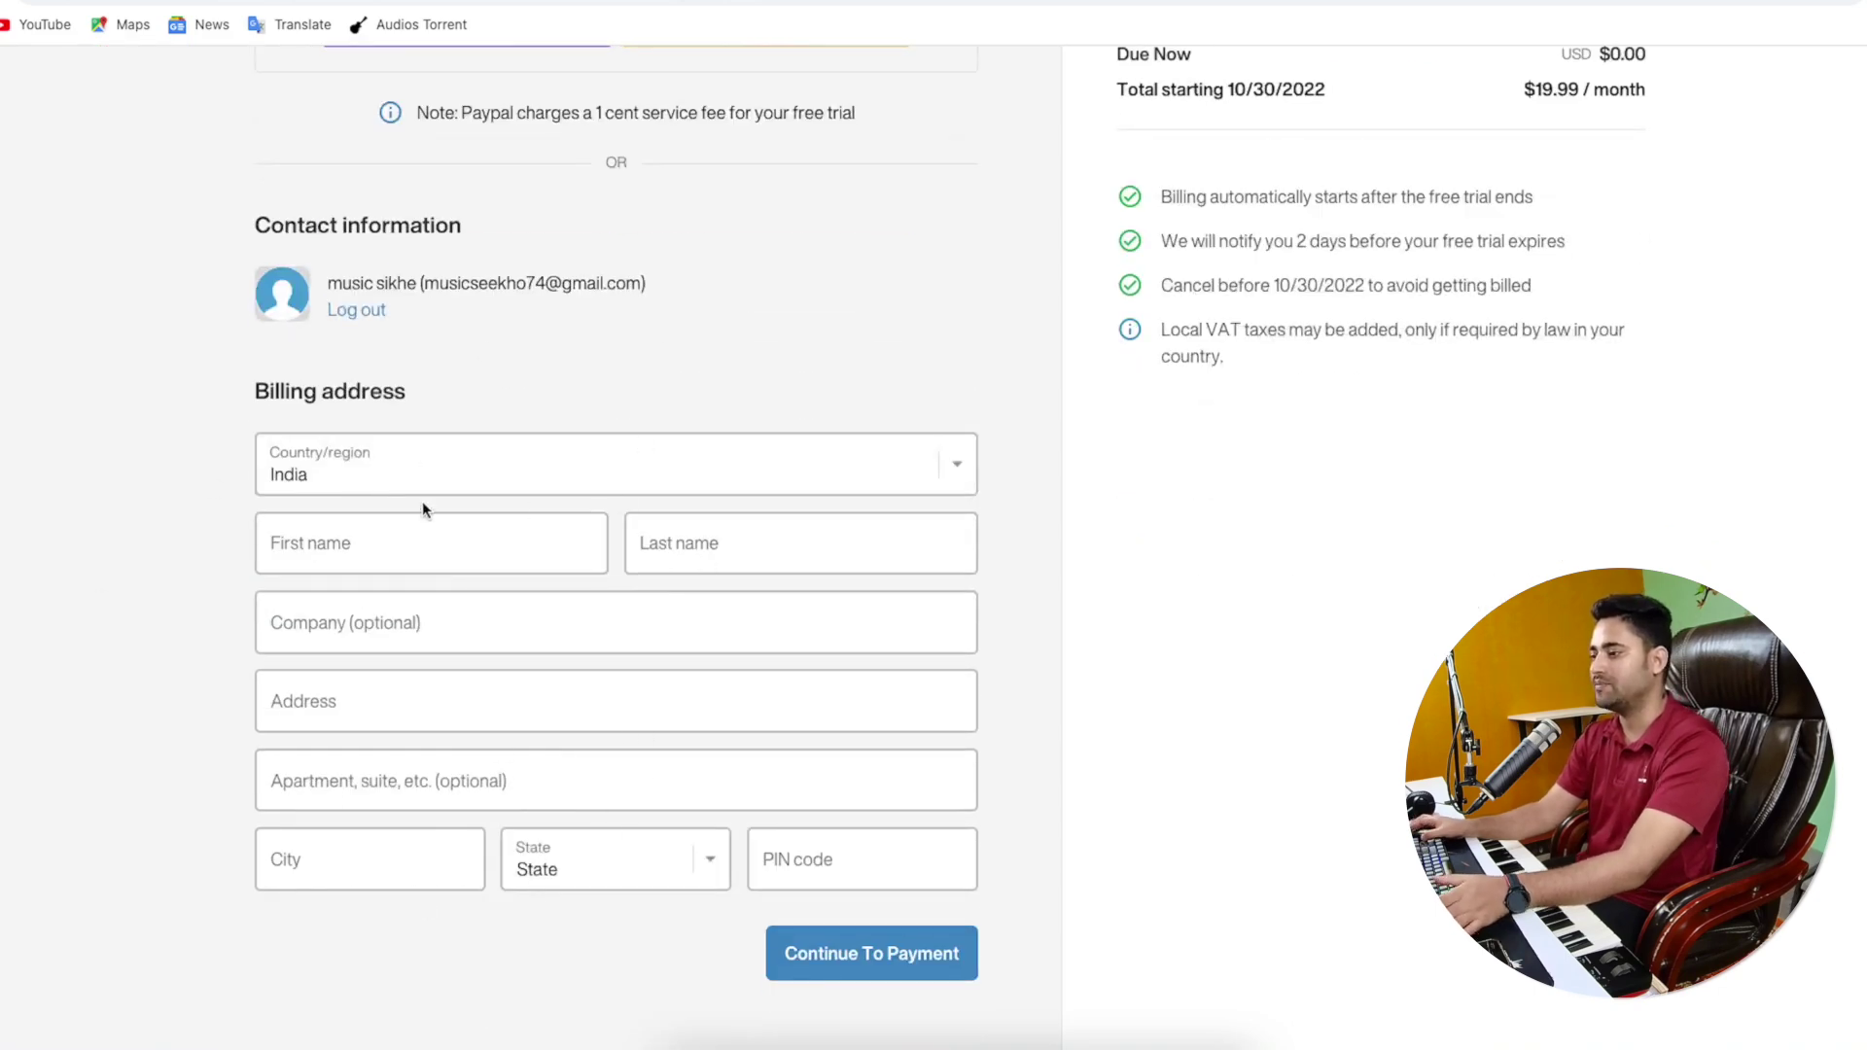
scroll(429, 520, "up", 3)
scroll(661, 544, "down", 3)
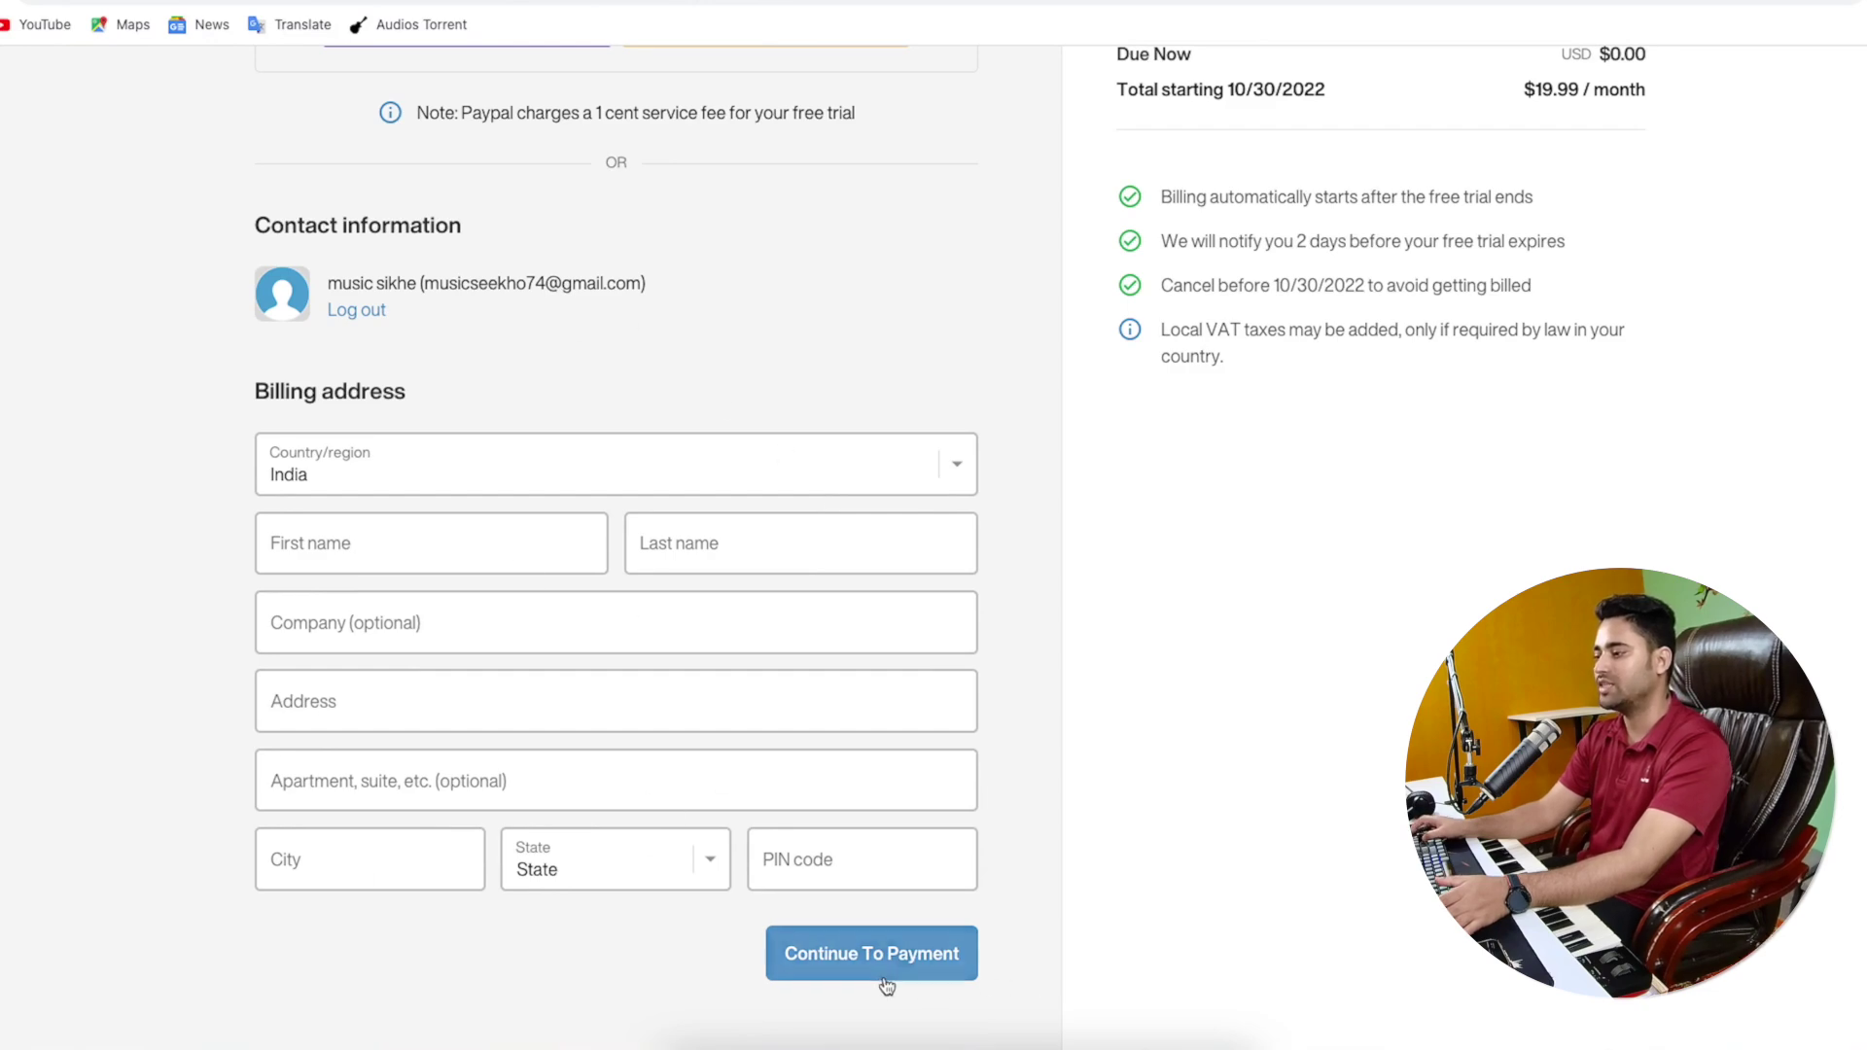
scroll(691, 643, "up", 3)
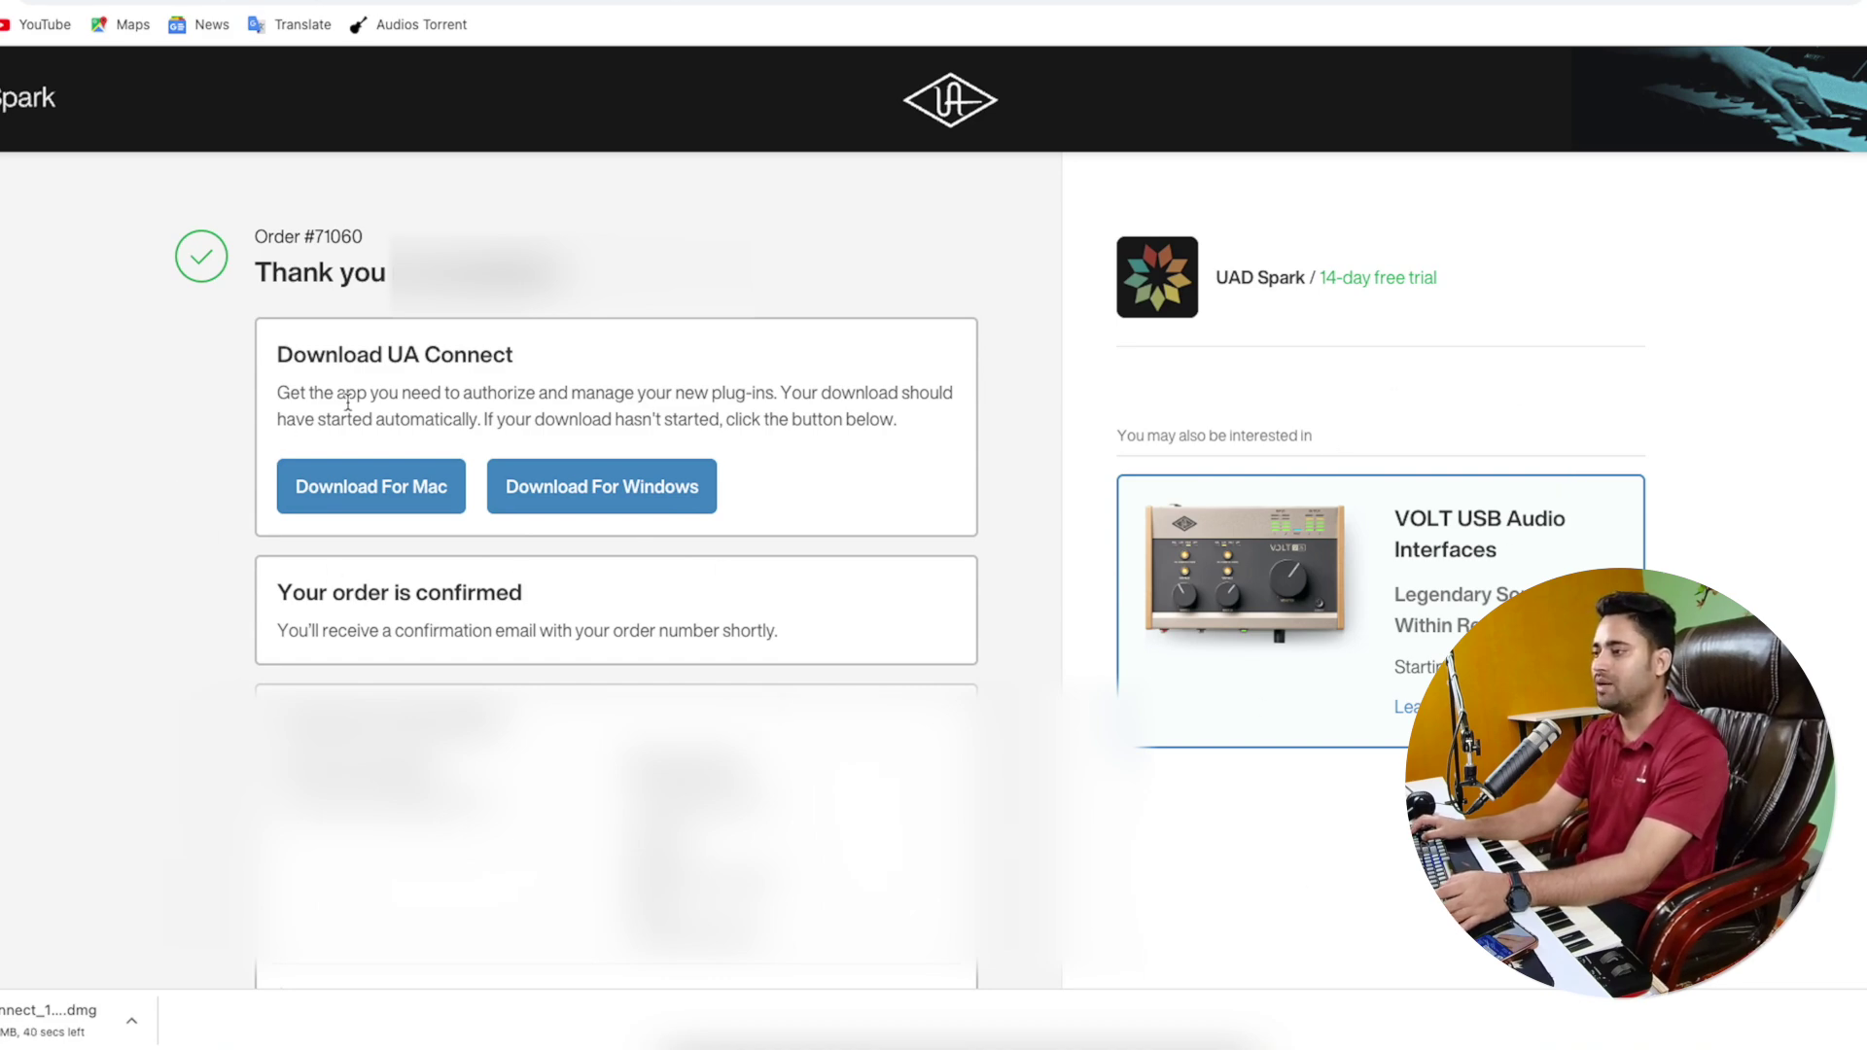
- Open the downloaded UA_Connect_1_3_0_1457_Mac.dmg and accept its end user license agreement
left_click_drag(279, 357, 516, 356)
left_click(251, 404)
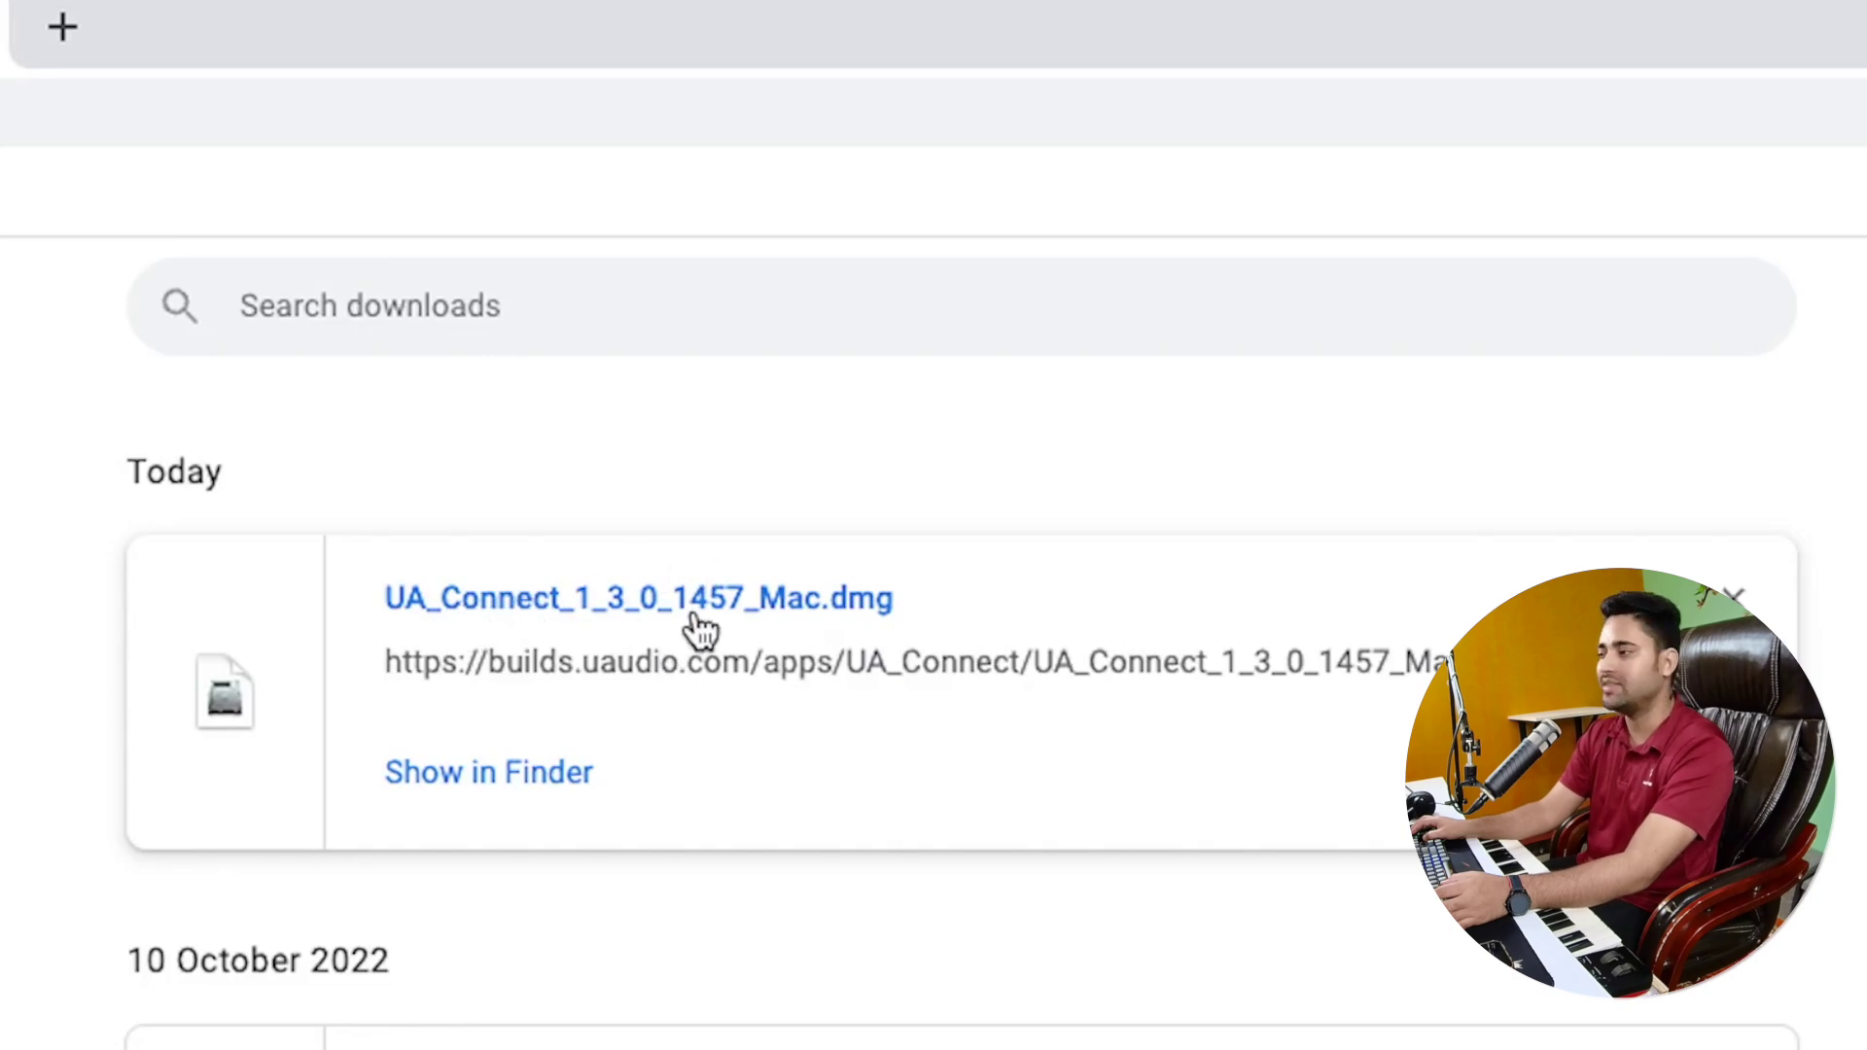
left_click(825, 610)
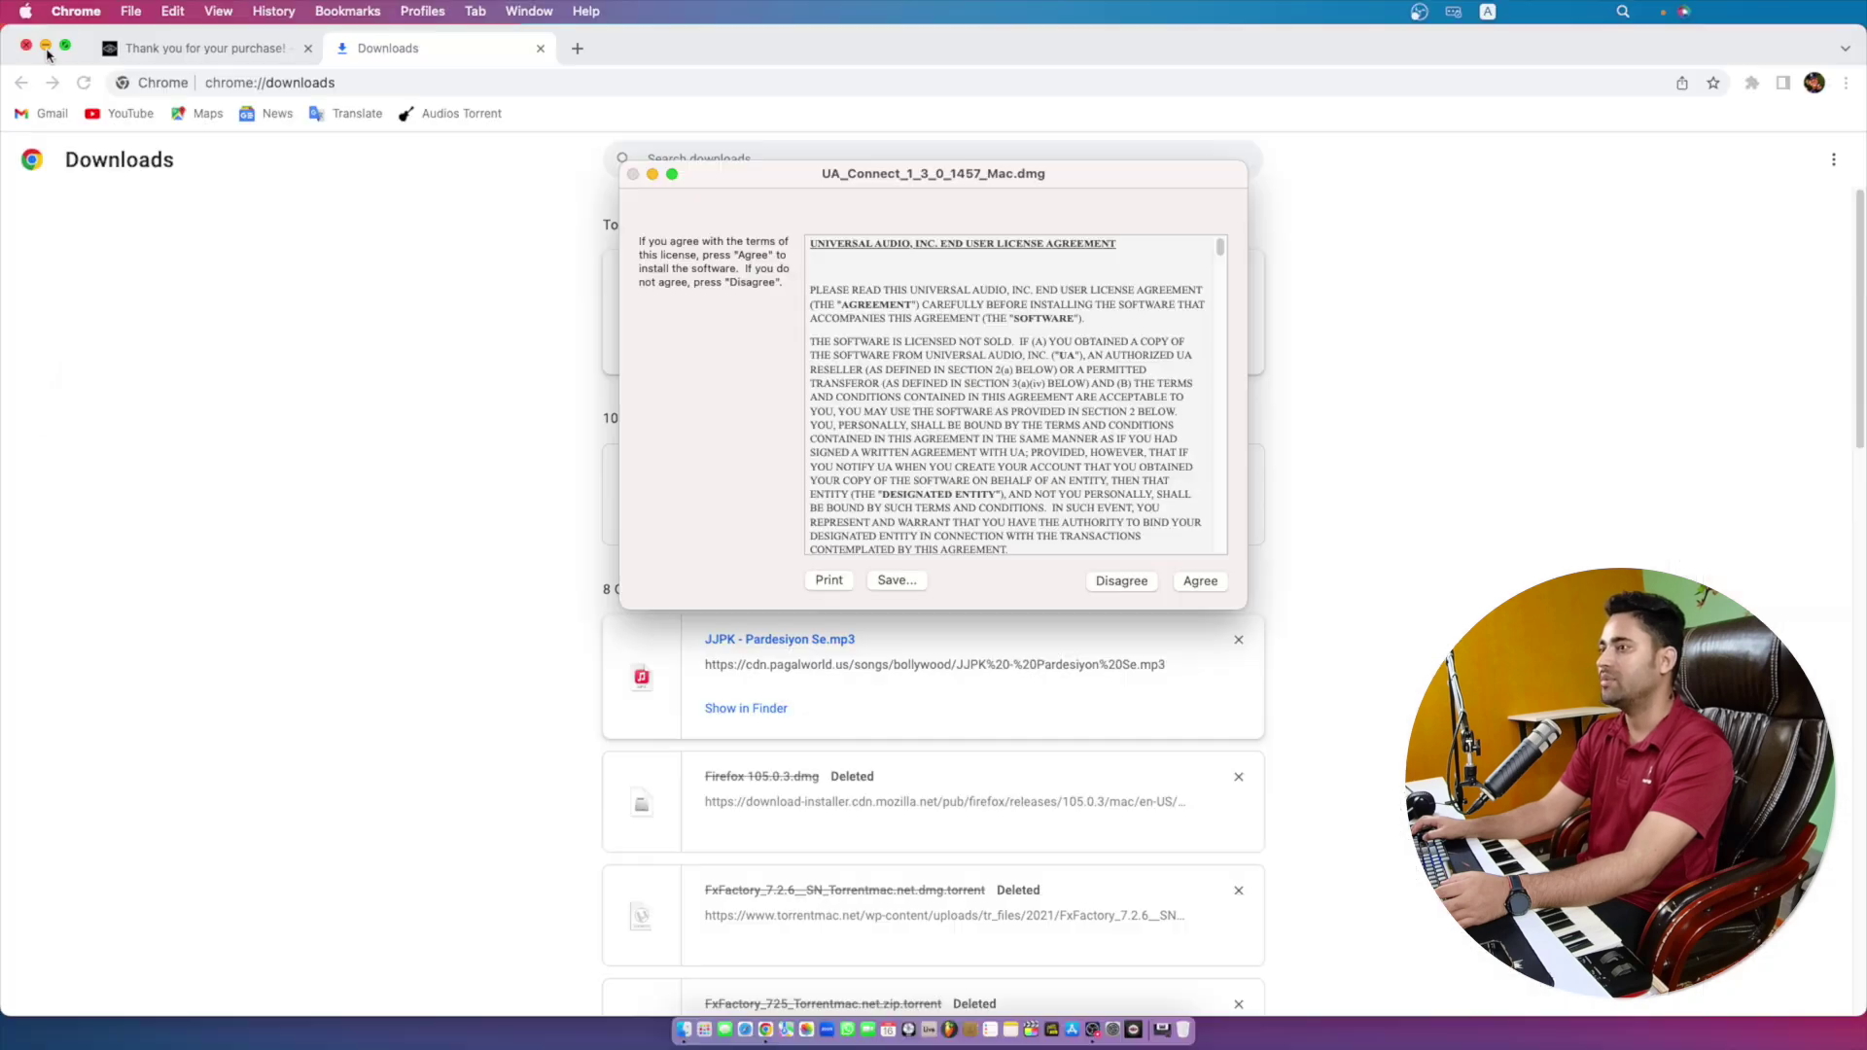
key("super+m")
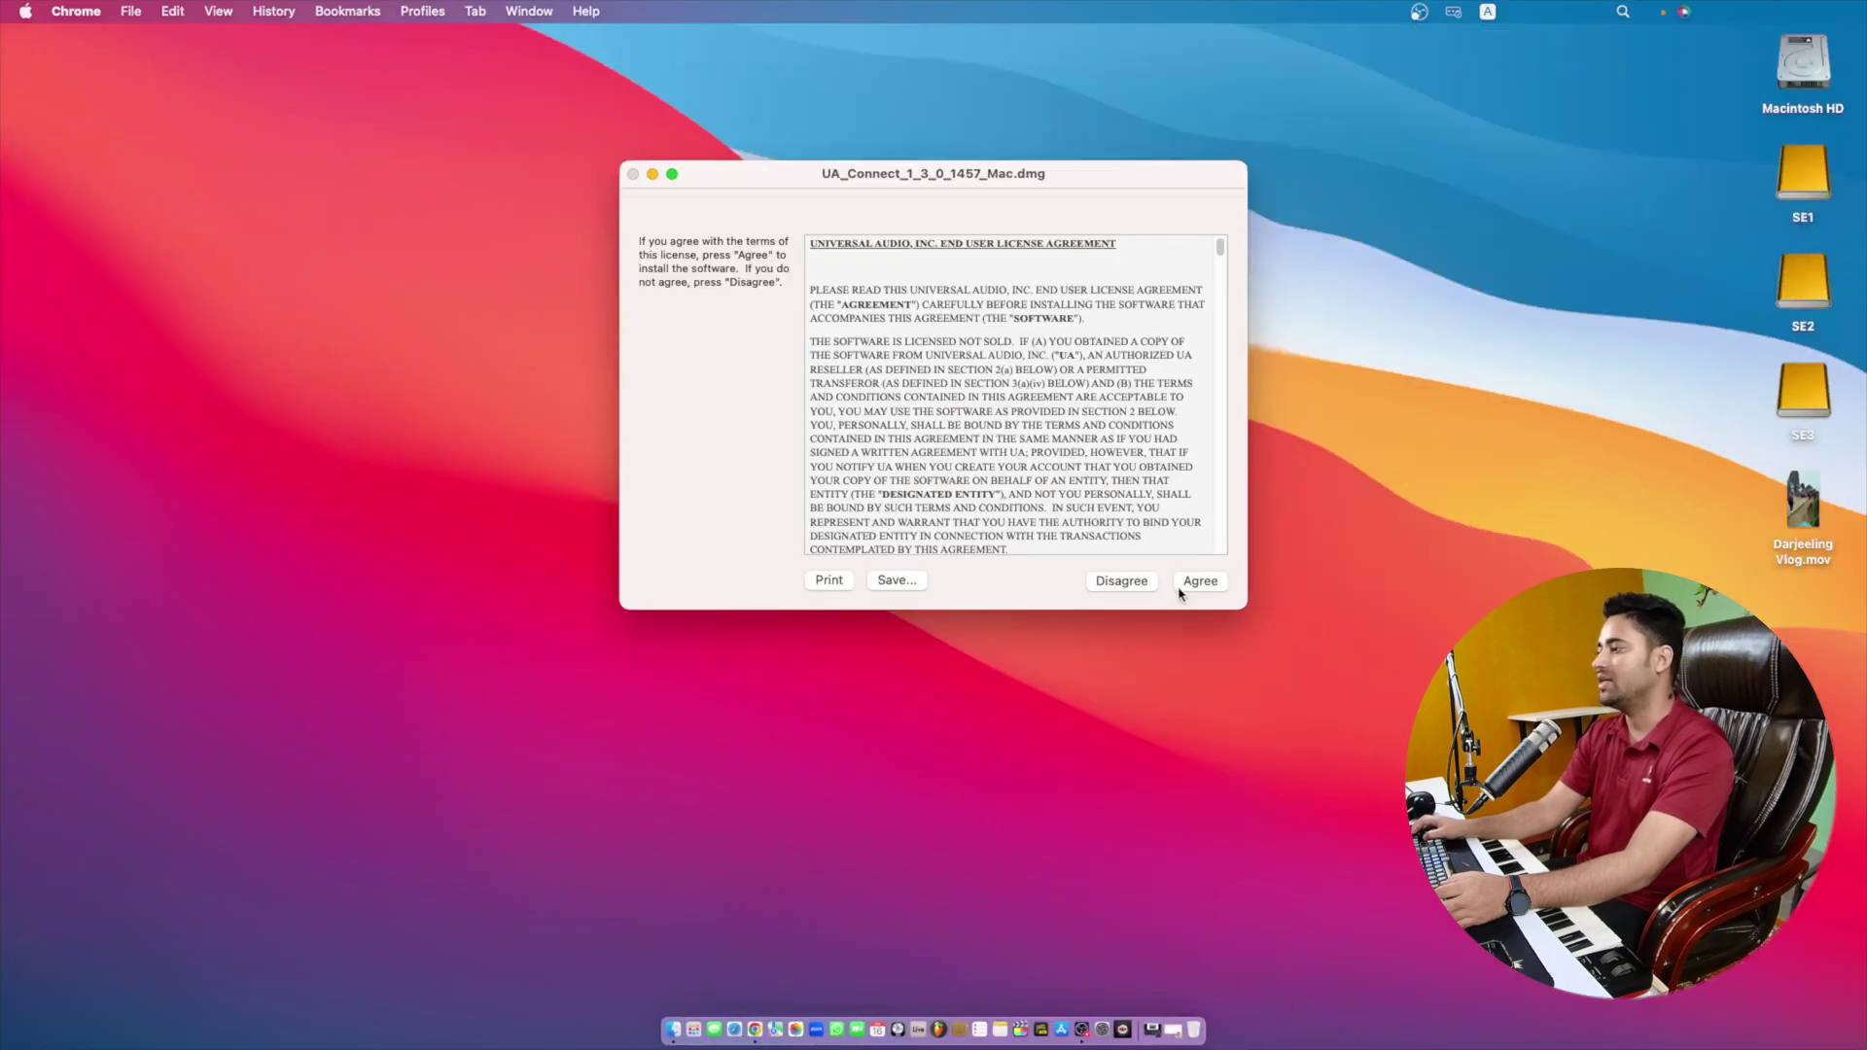
left_click(1205, 586)
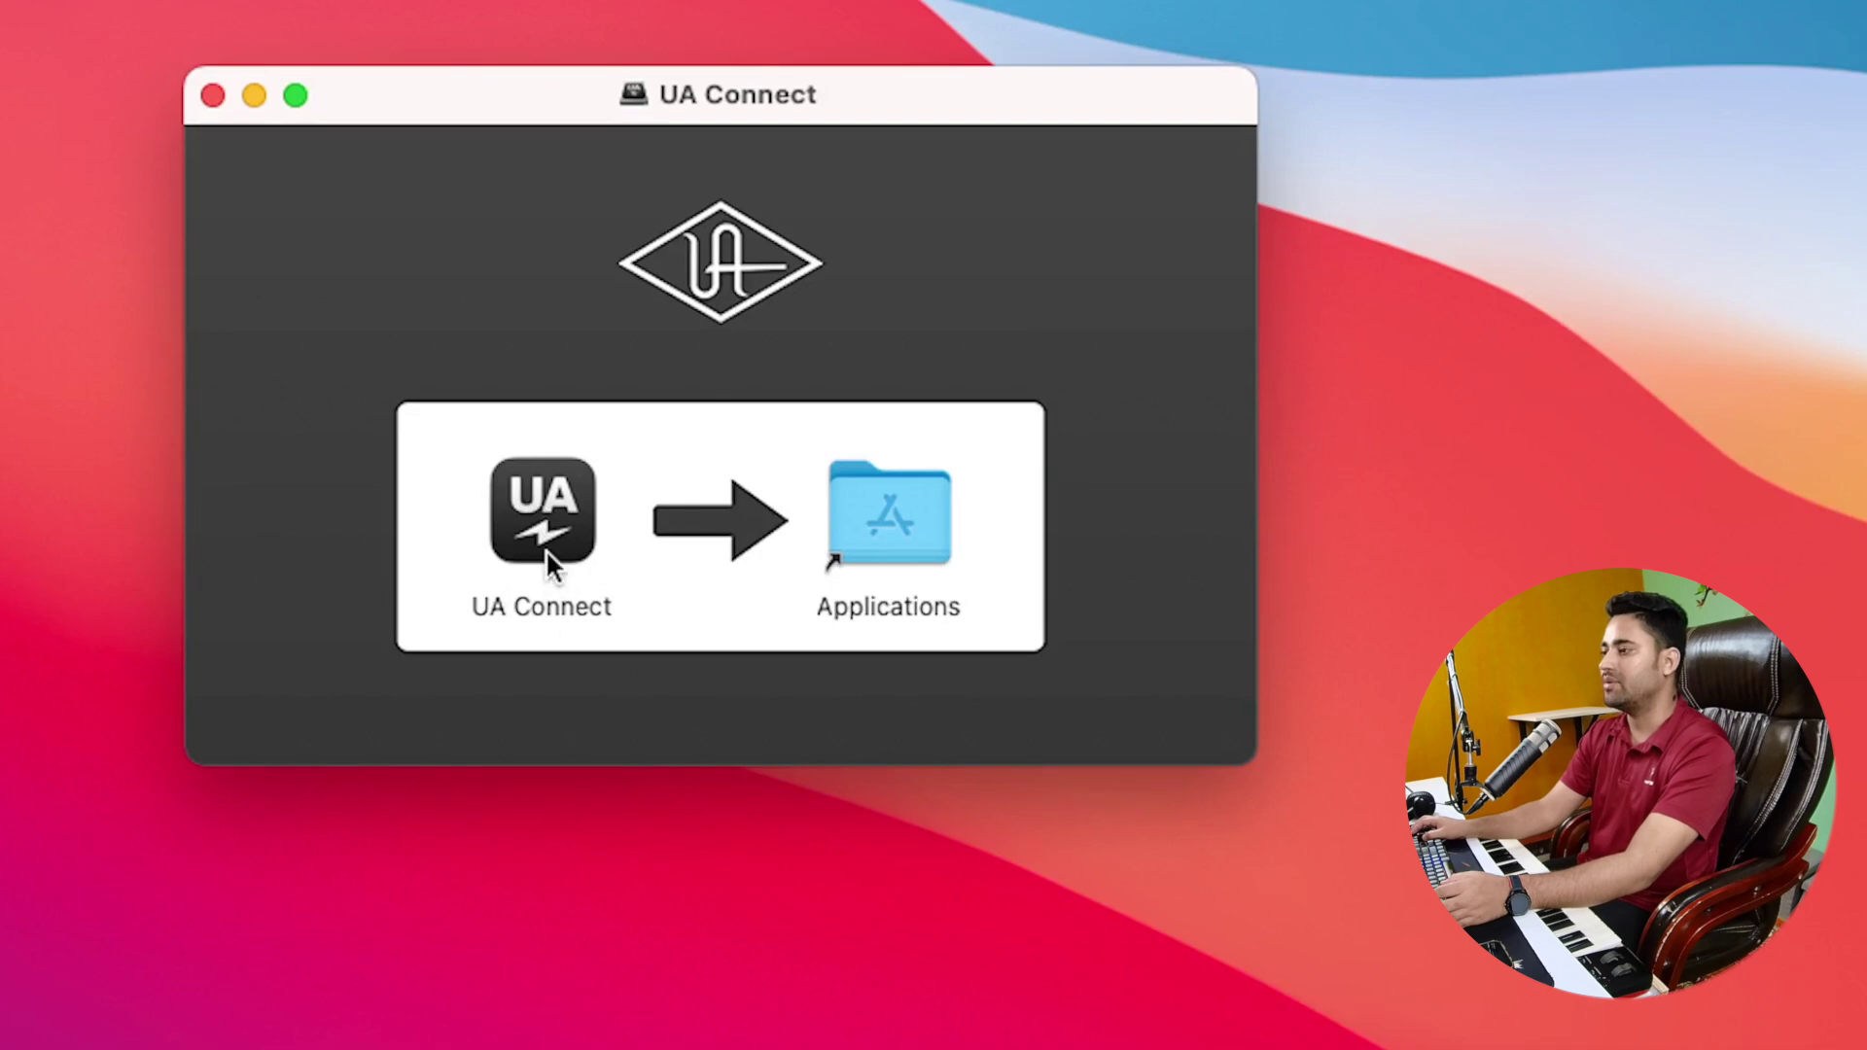
- Copy UA Connect into the Applications folder and eject the UA Connect installer disk from the desktop
left_click_drag(545, 550, 879, 563)
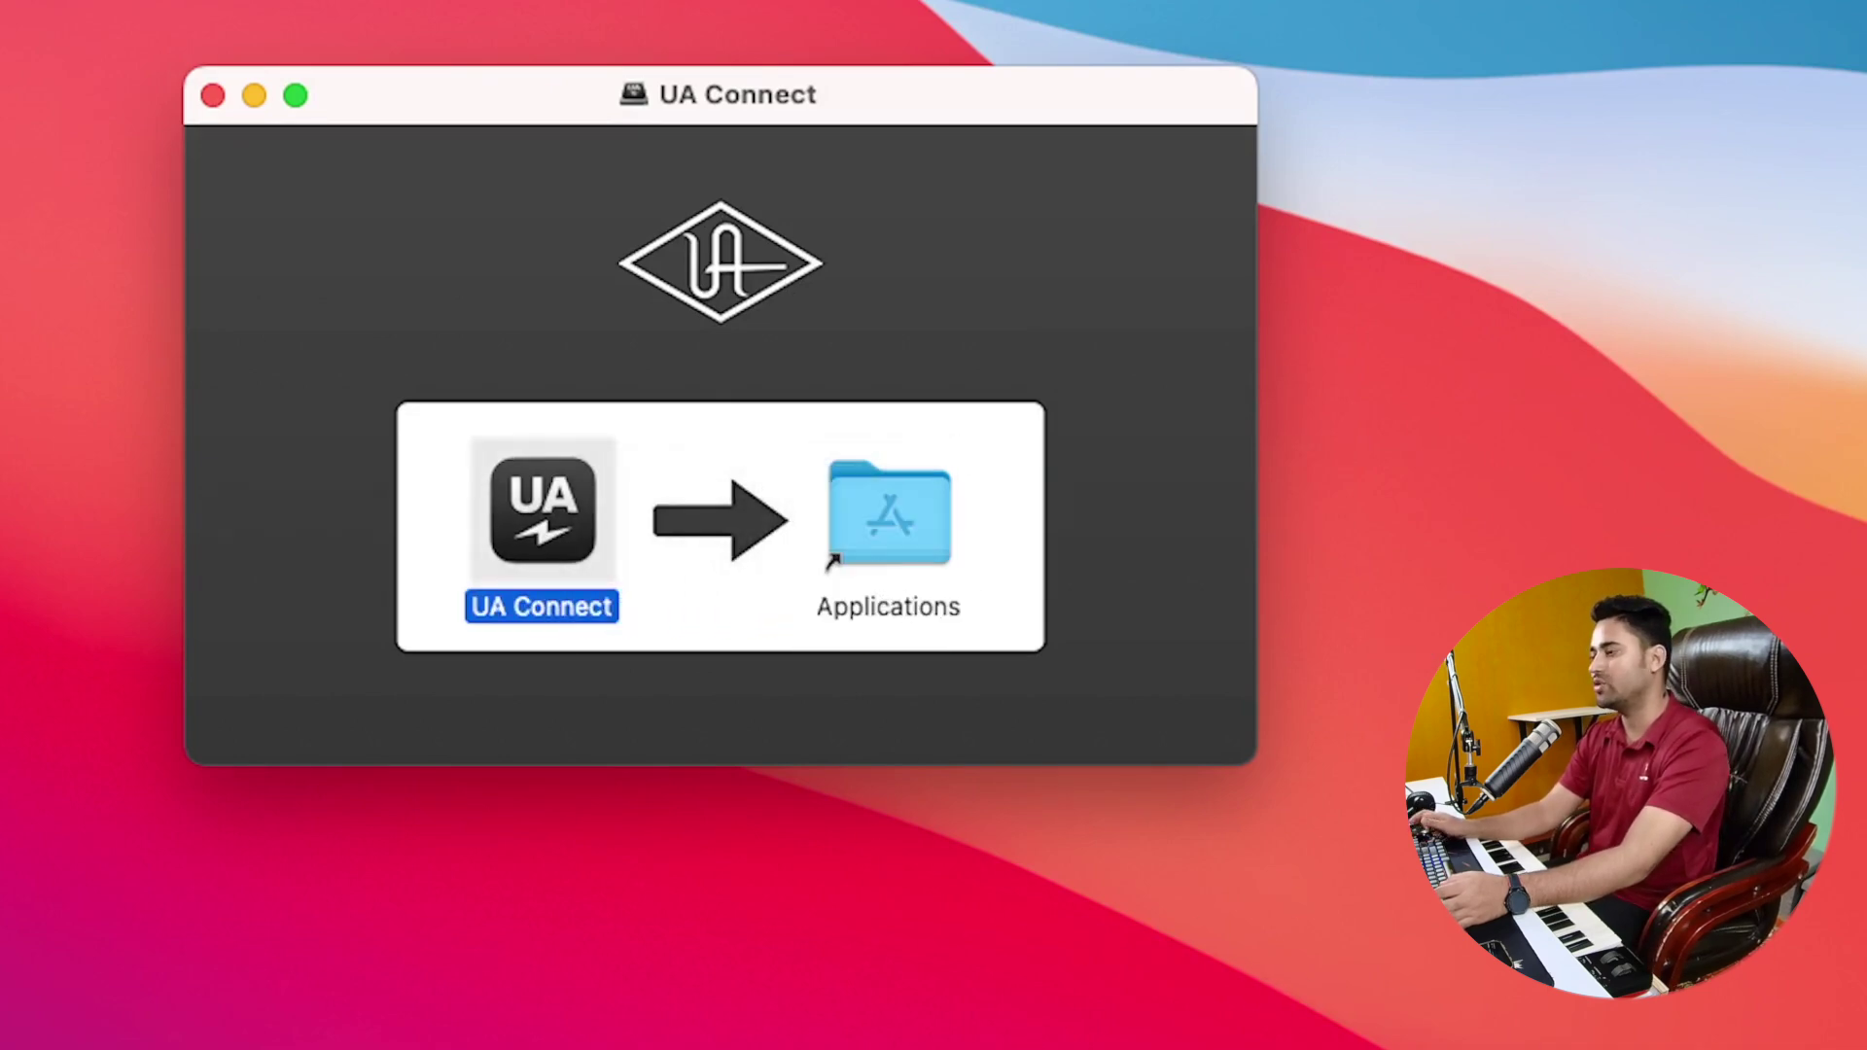
left_click(1021, 1041)
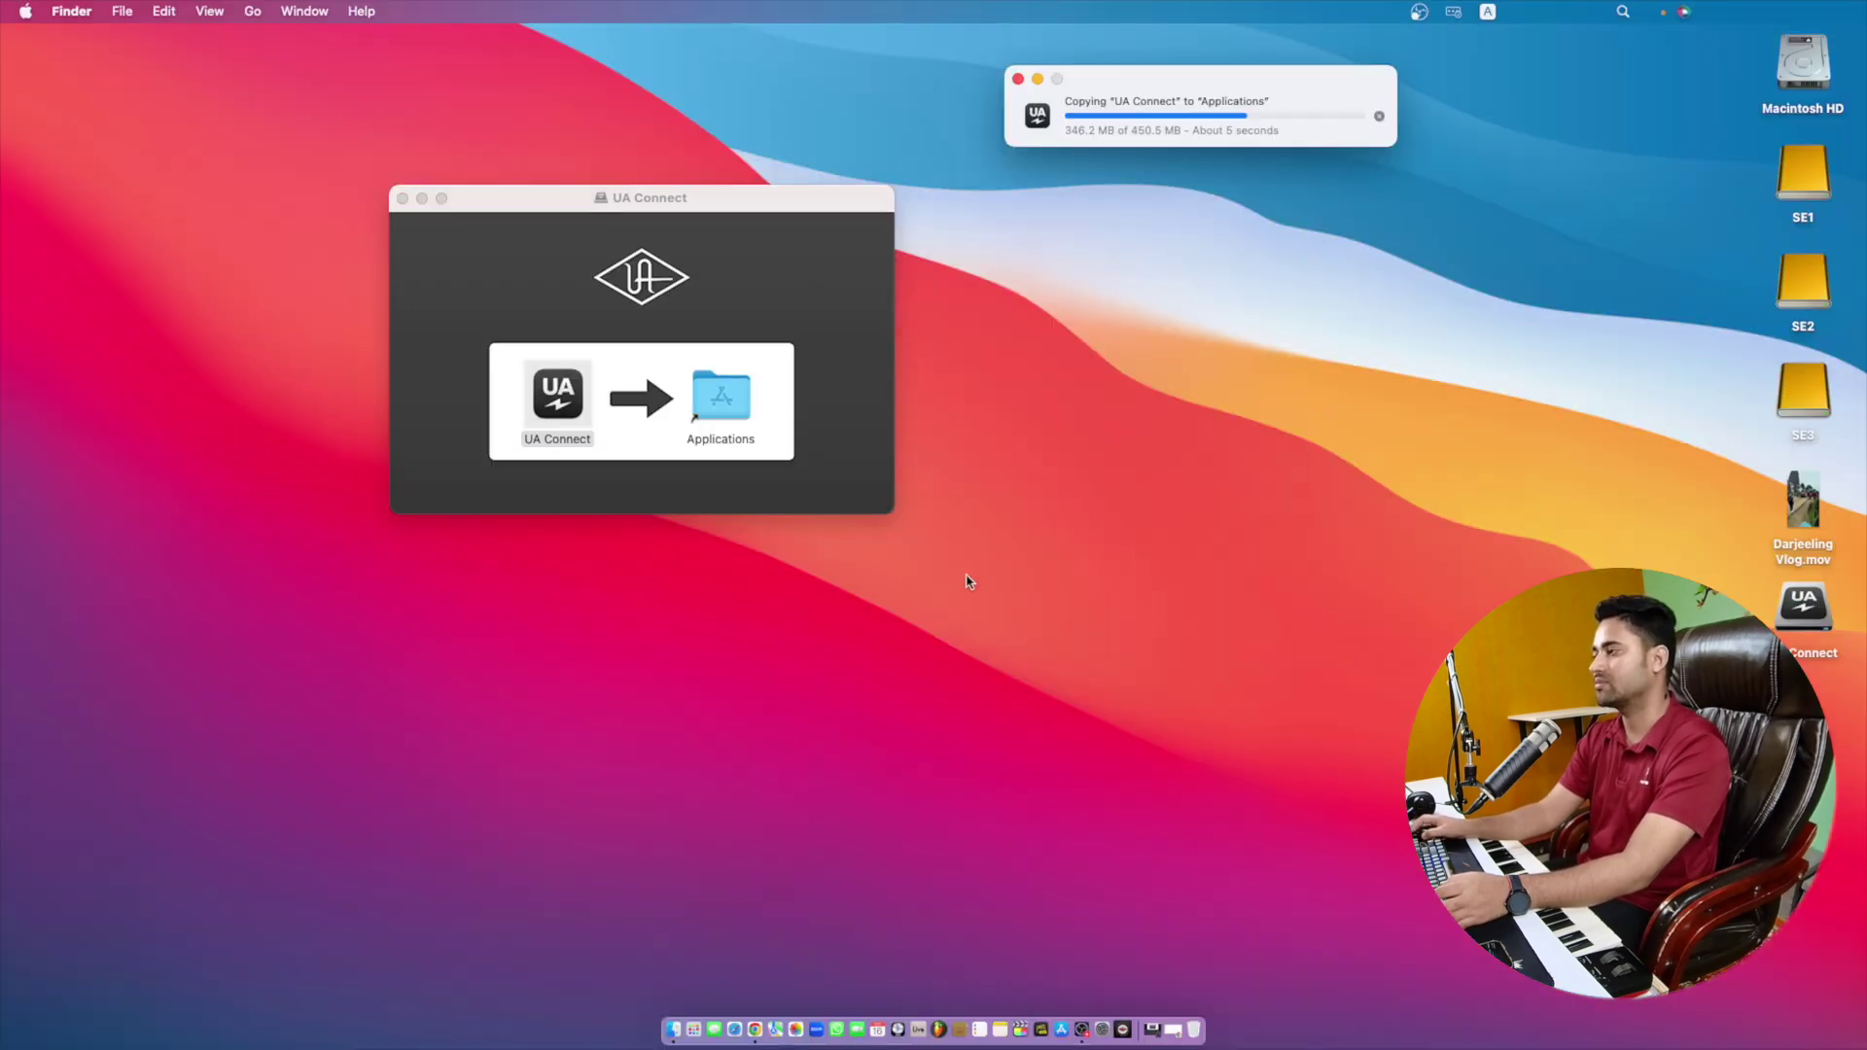
left_click(402, 199)
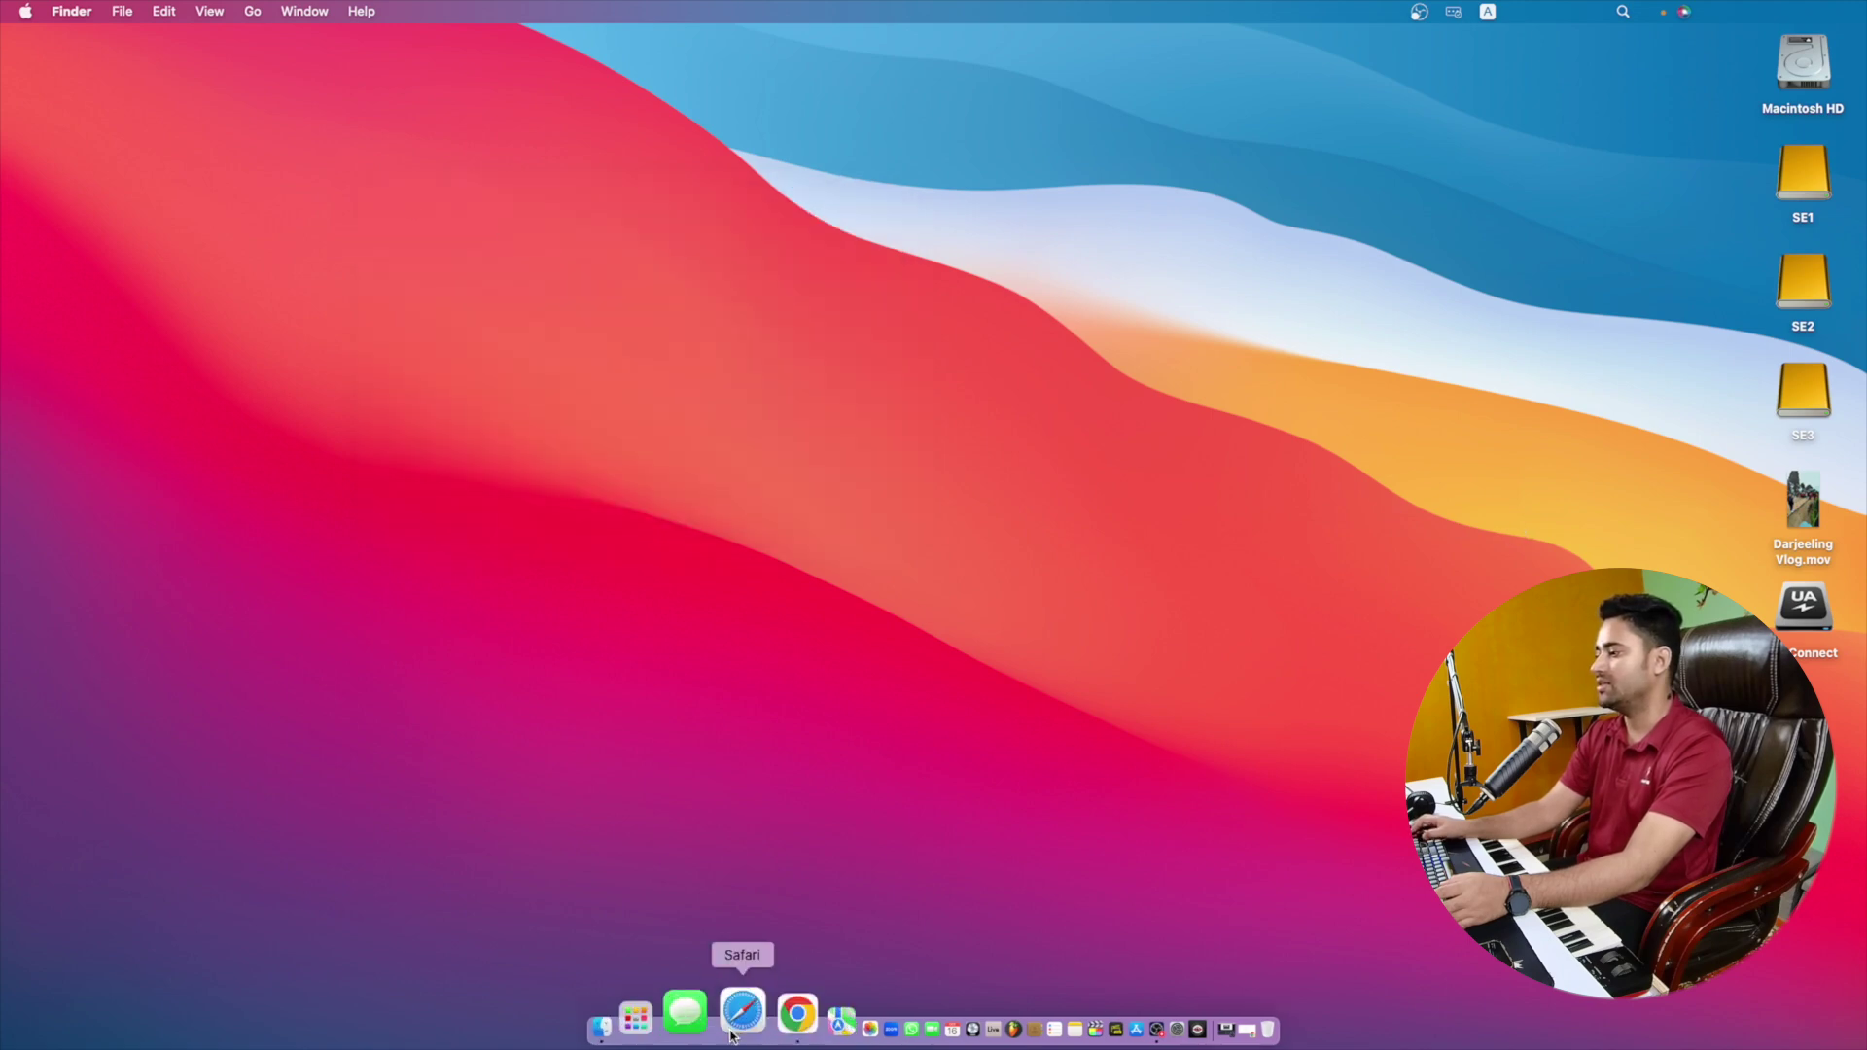
left_click(1799, 608)
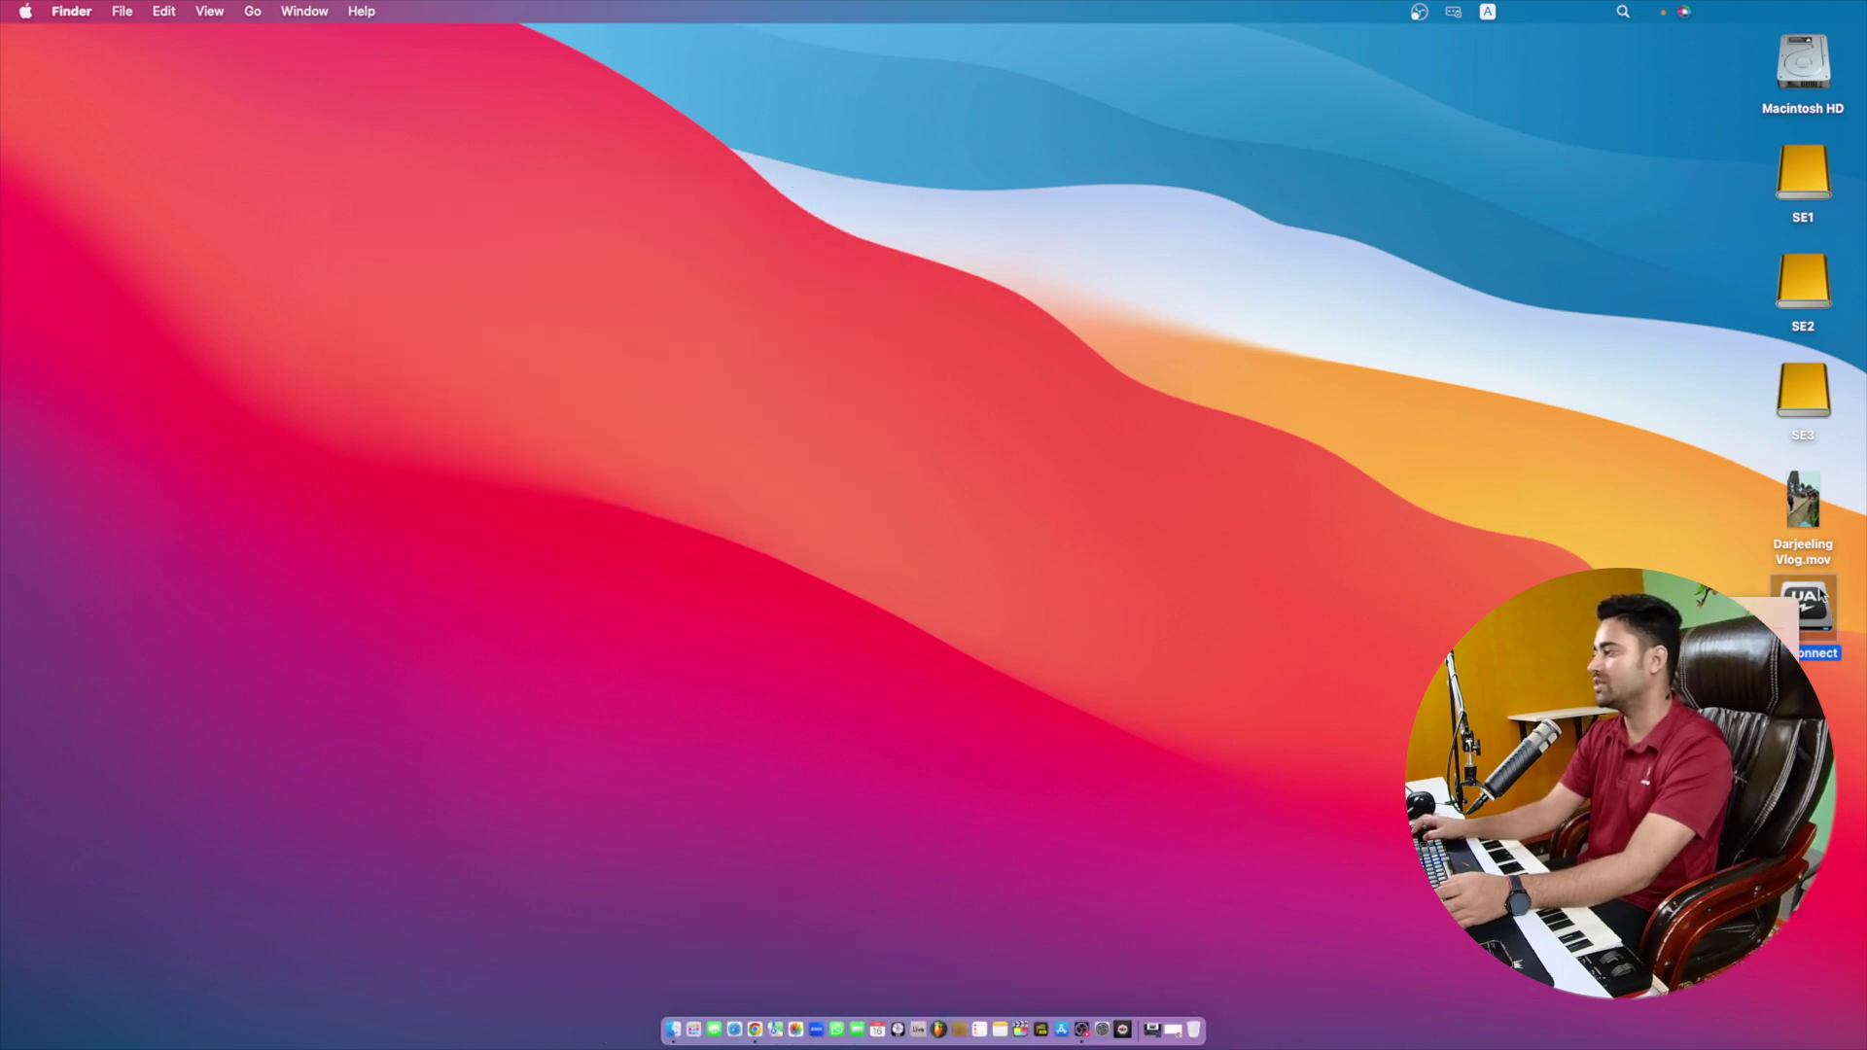
key("super+BackSpace")
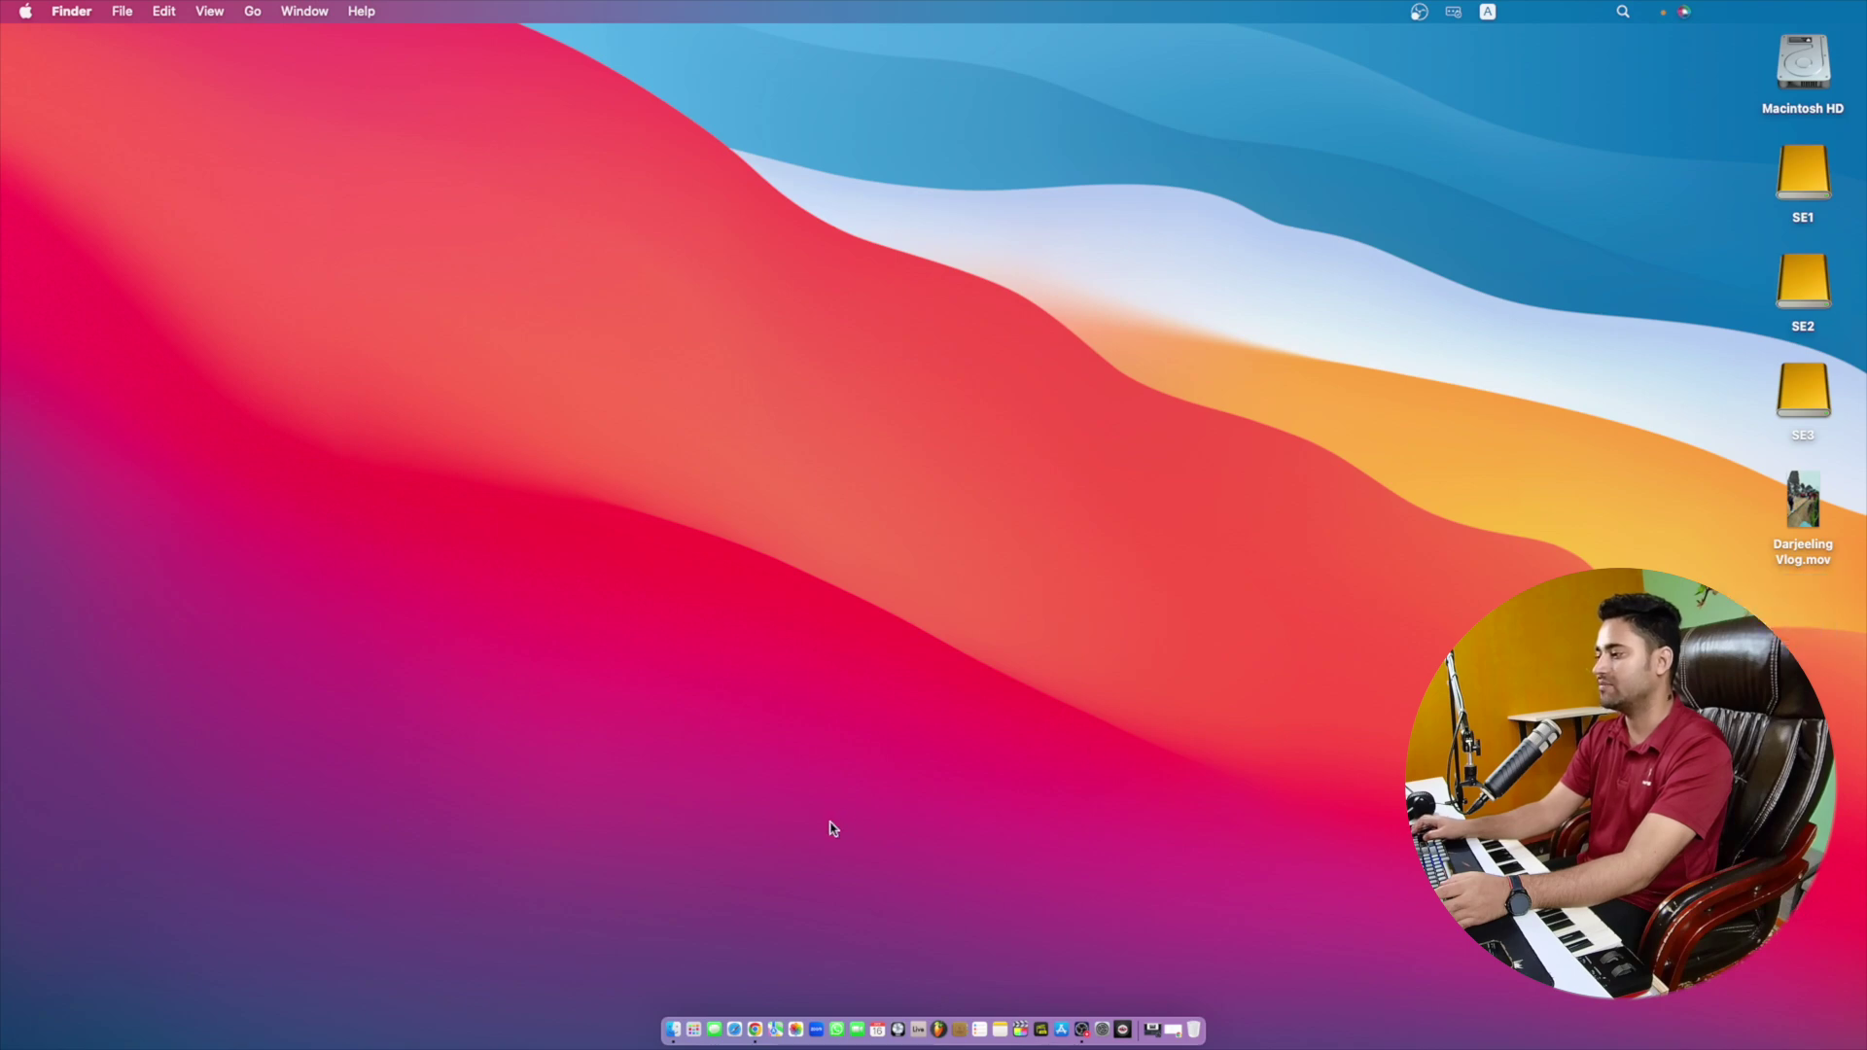
- Launch the installed UA Connect application
left_click(694, 1016)
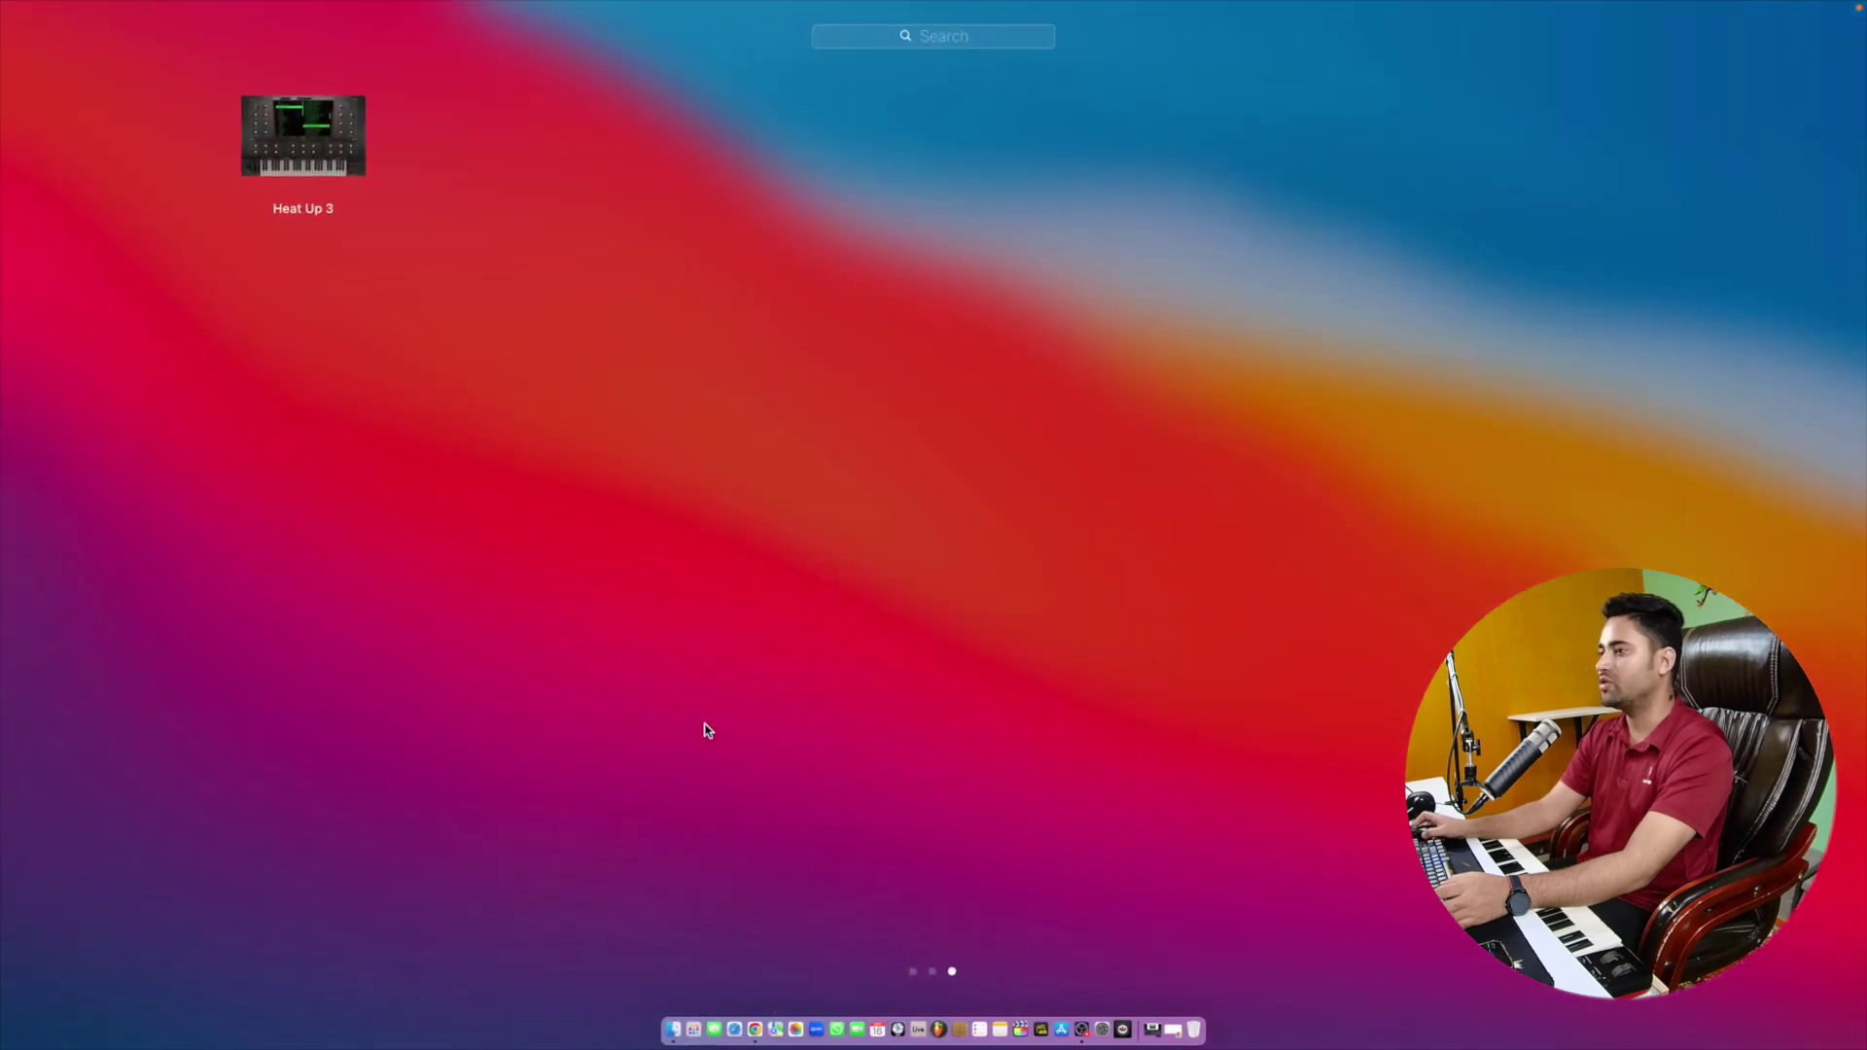
scroll(625, 583, "left", 3)
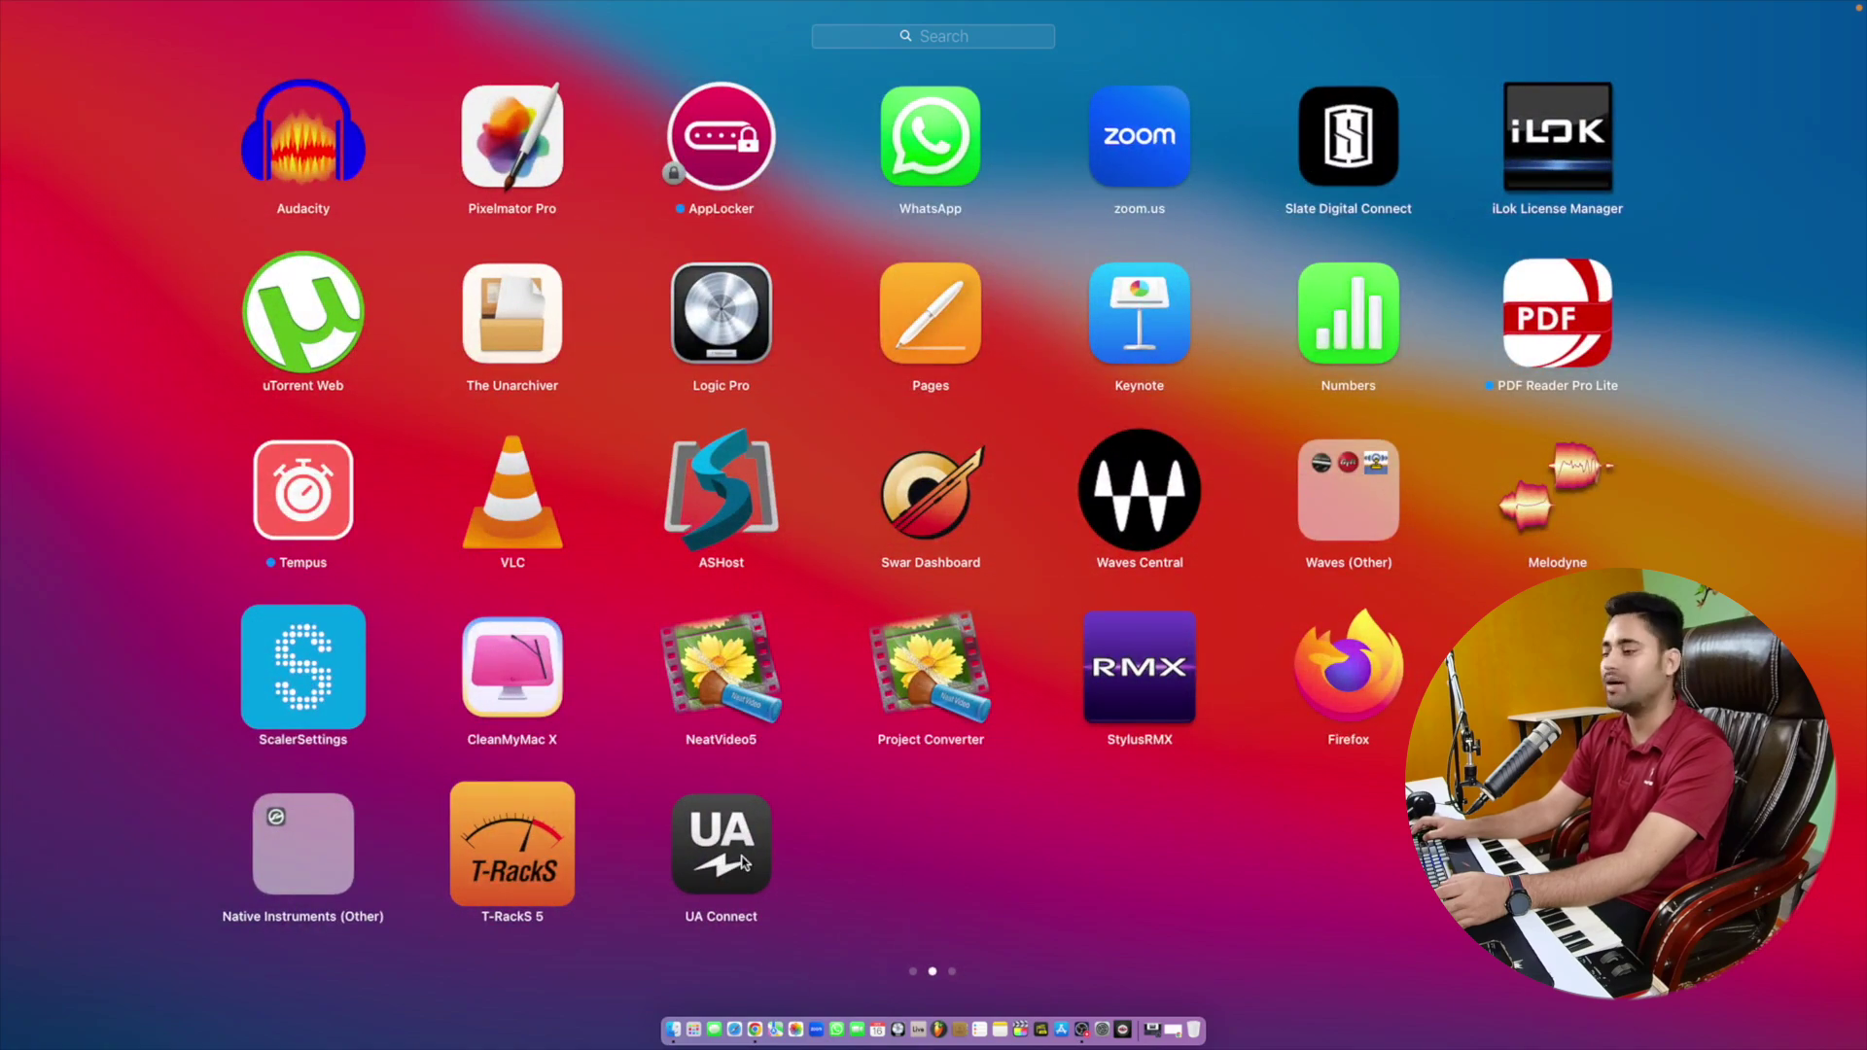
left_click(823, 533)
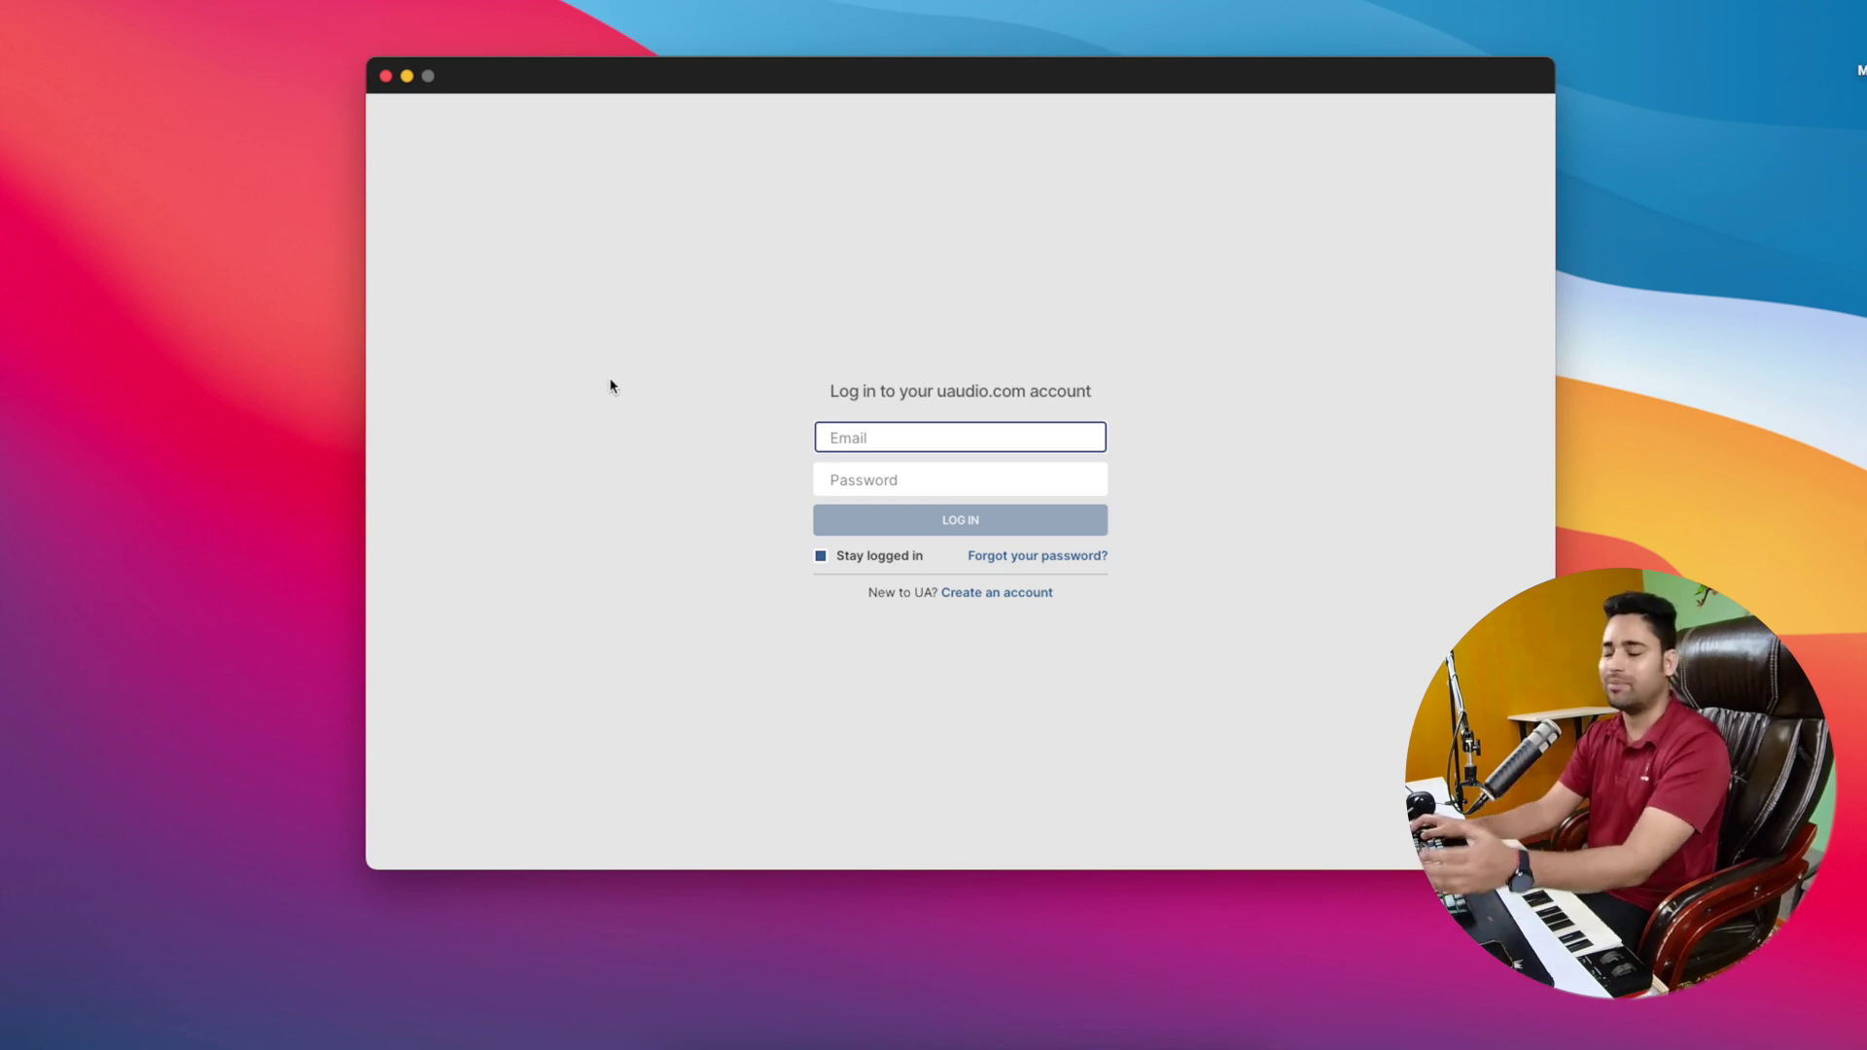
- Log in to the uaudio.com account and start the UAD Spark plug-ins setup
left_click(1254, 379)
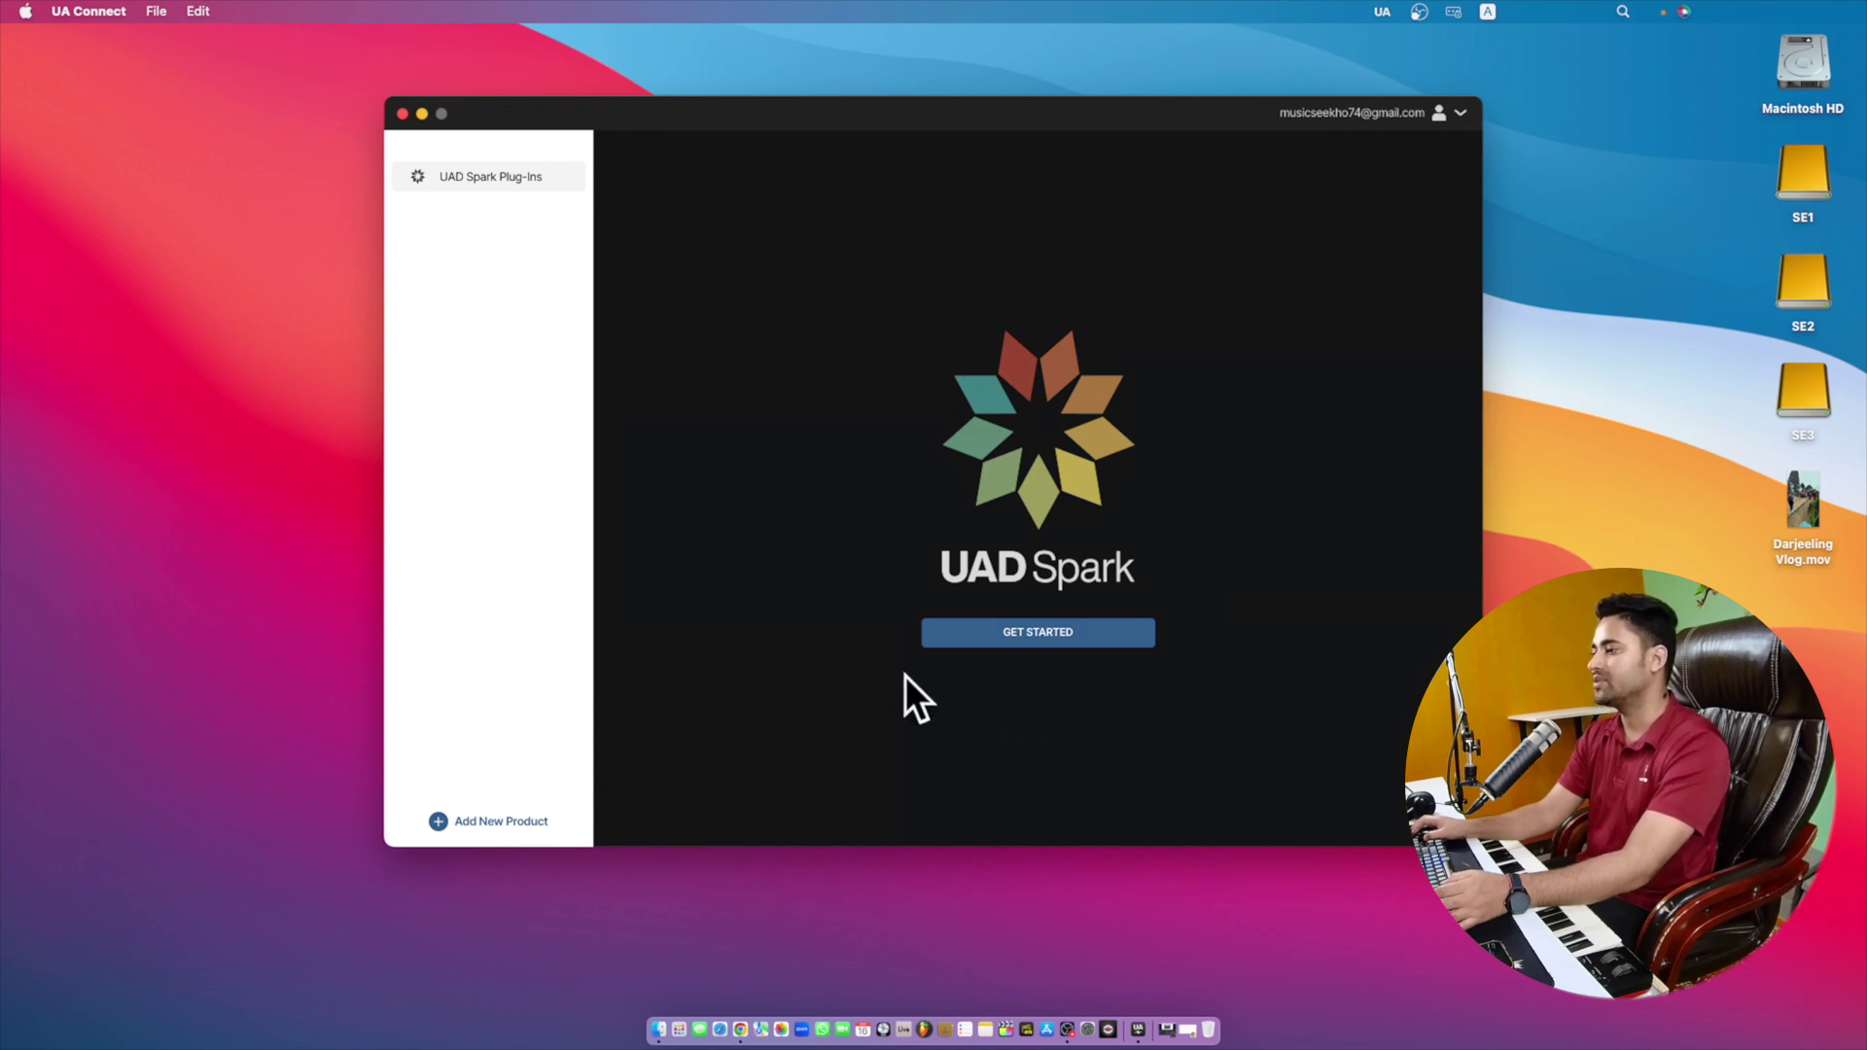
left_click(1069, 638)
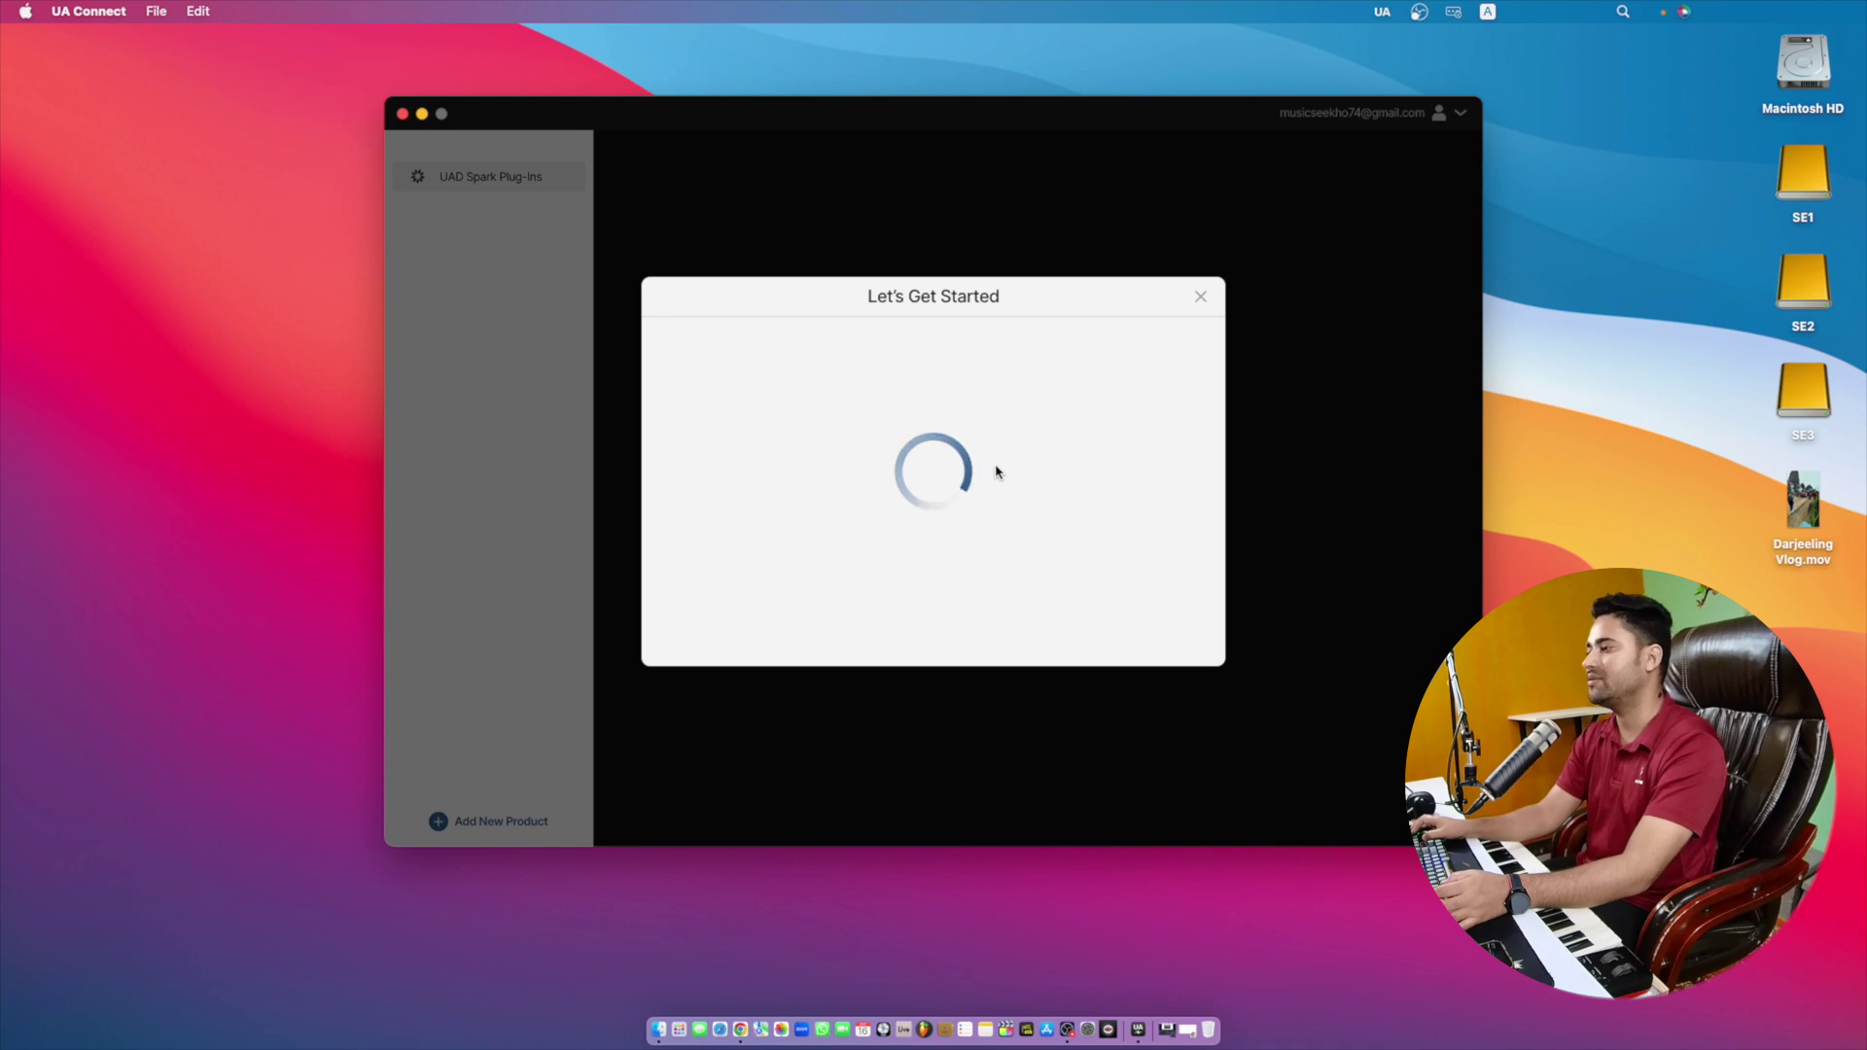
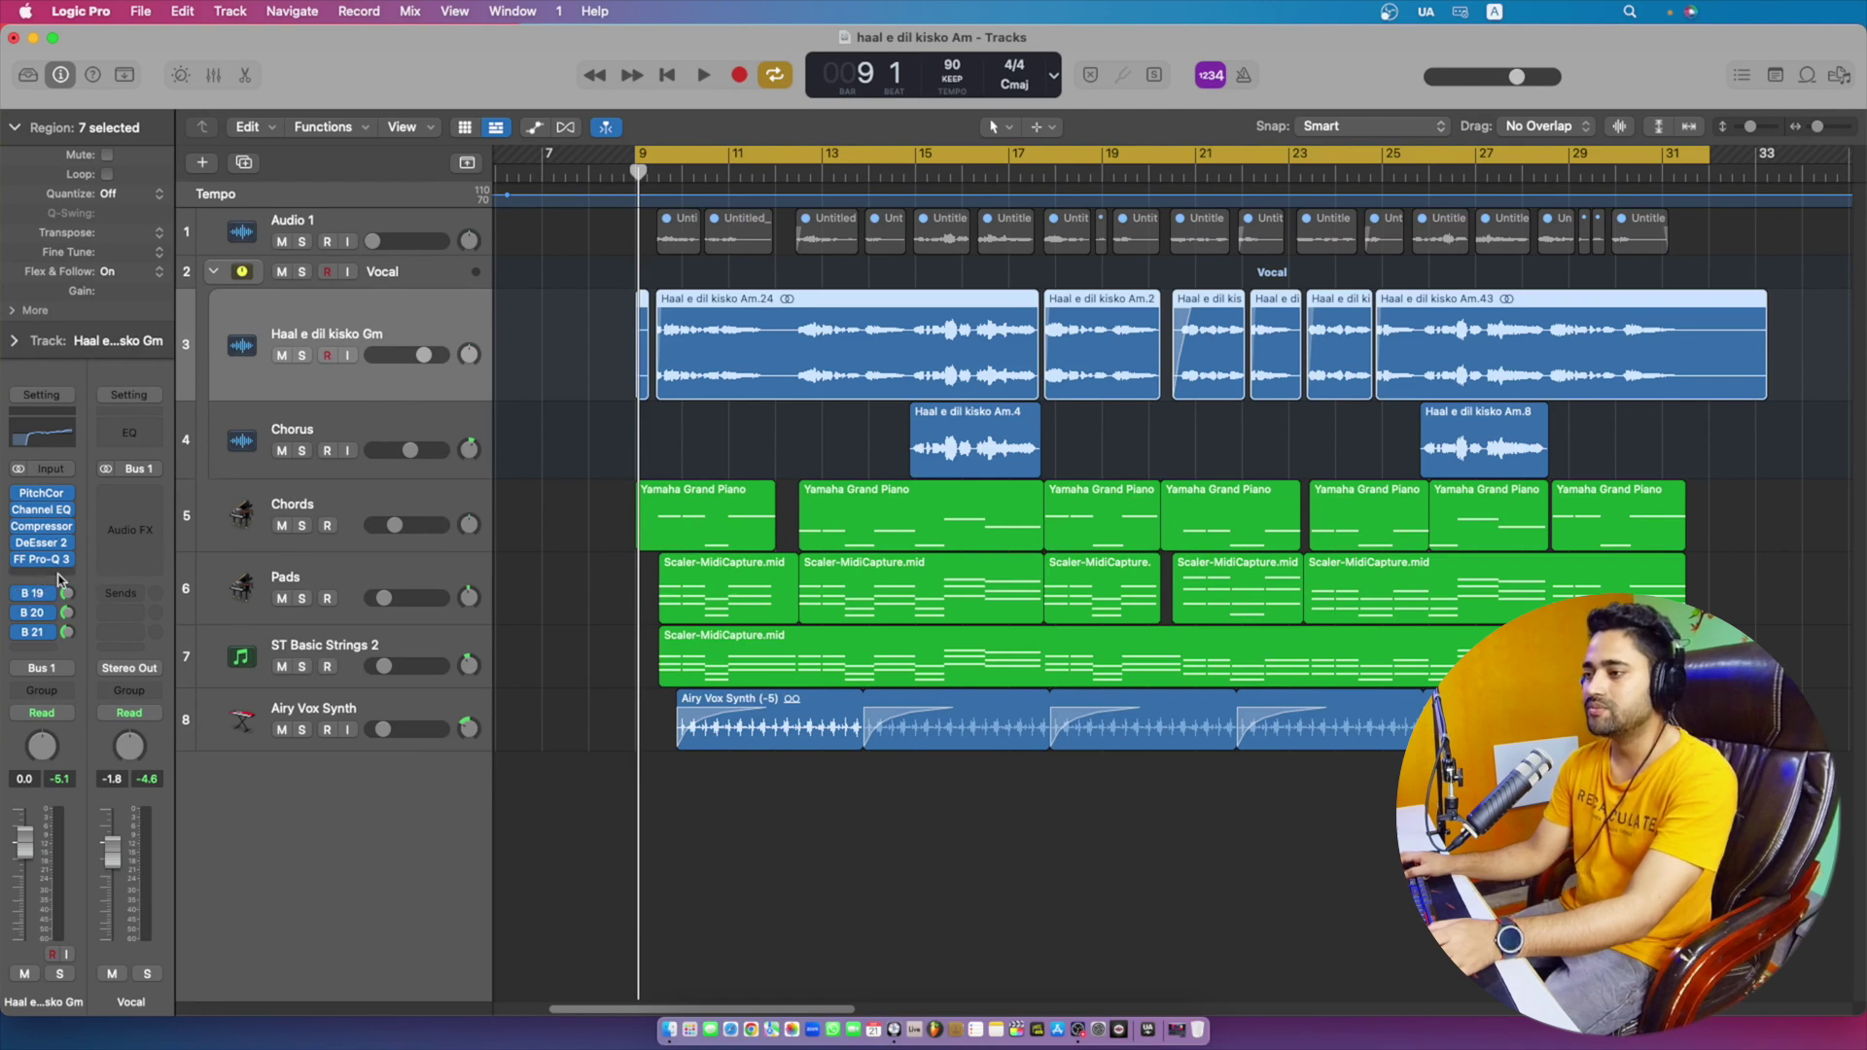
- Insert the stereo UADx 1176 Rev A Compressor after FF Pro-Q 3 on the vocal track and reposition its window
left_click(70, 573)
mouse_move(146, 995)
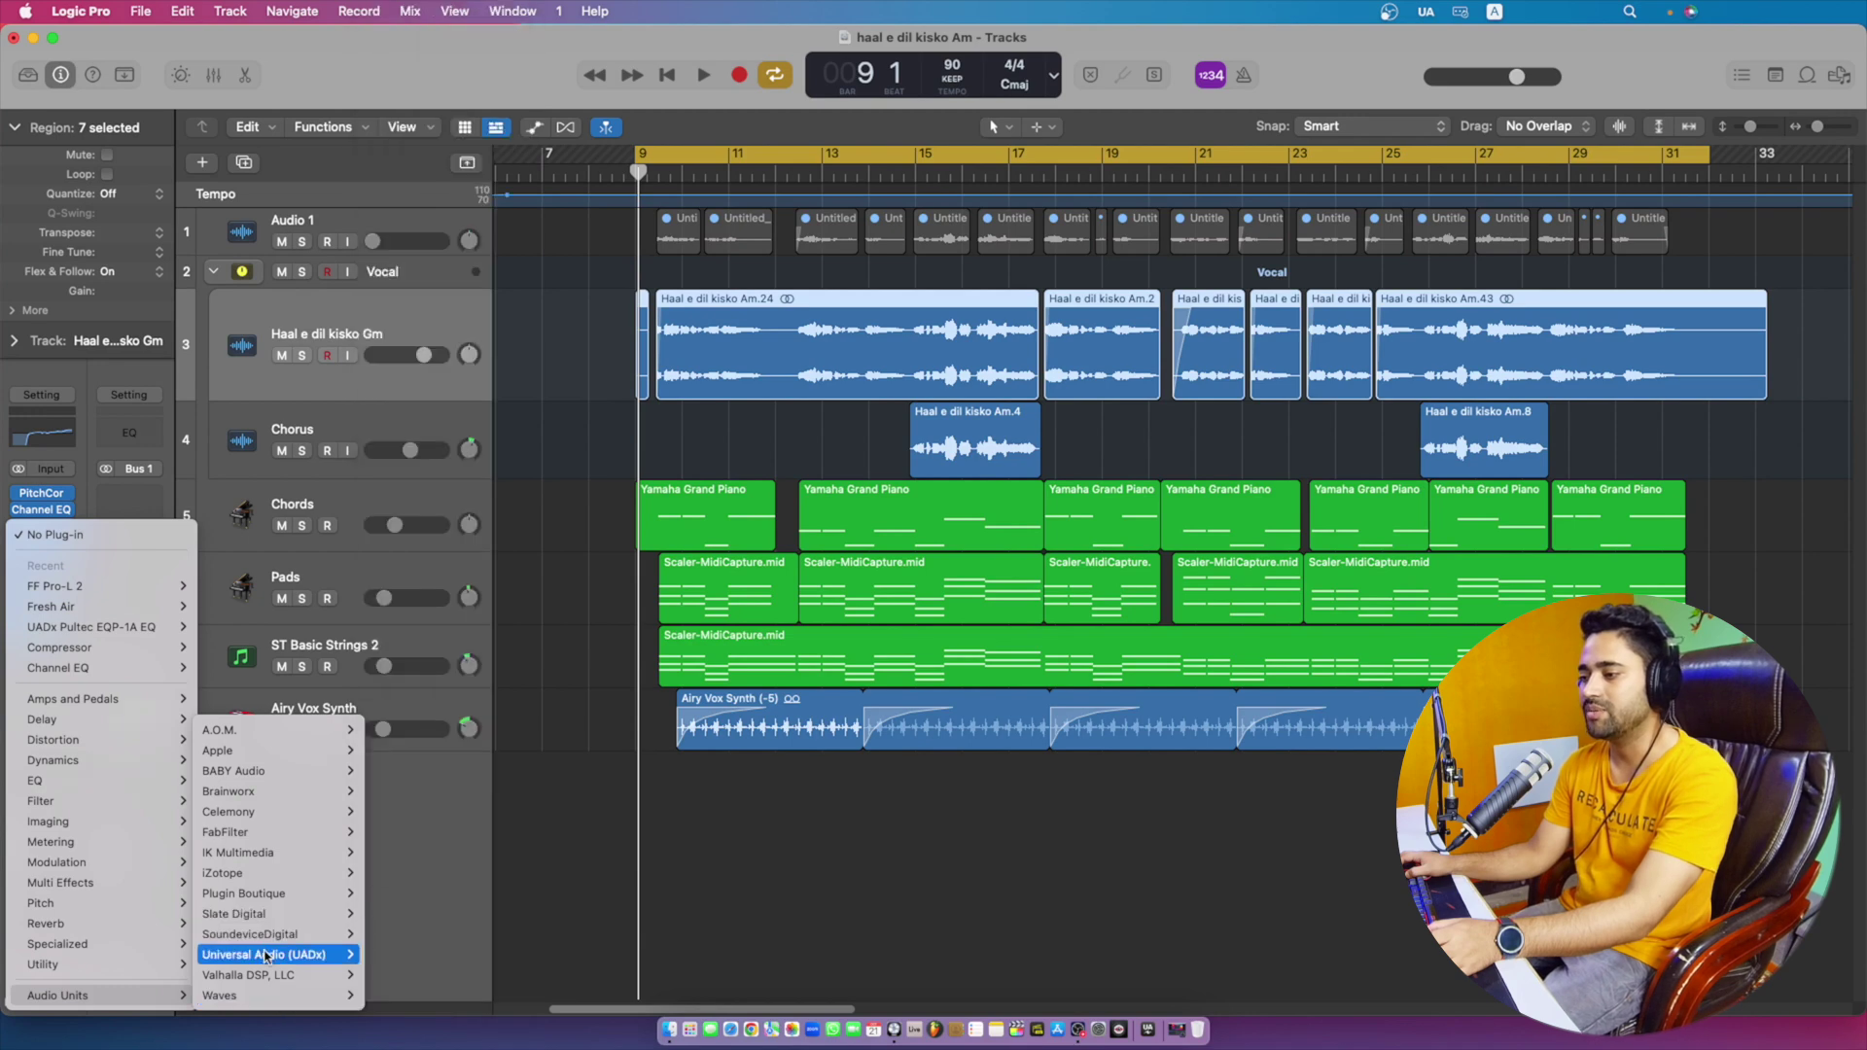
mouse_move(295, 958)
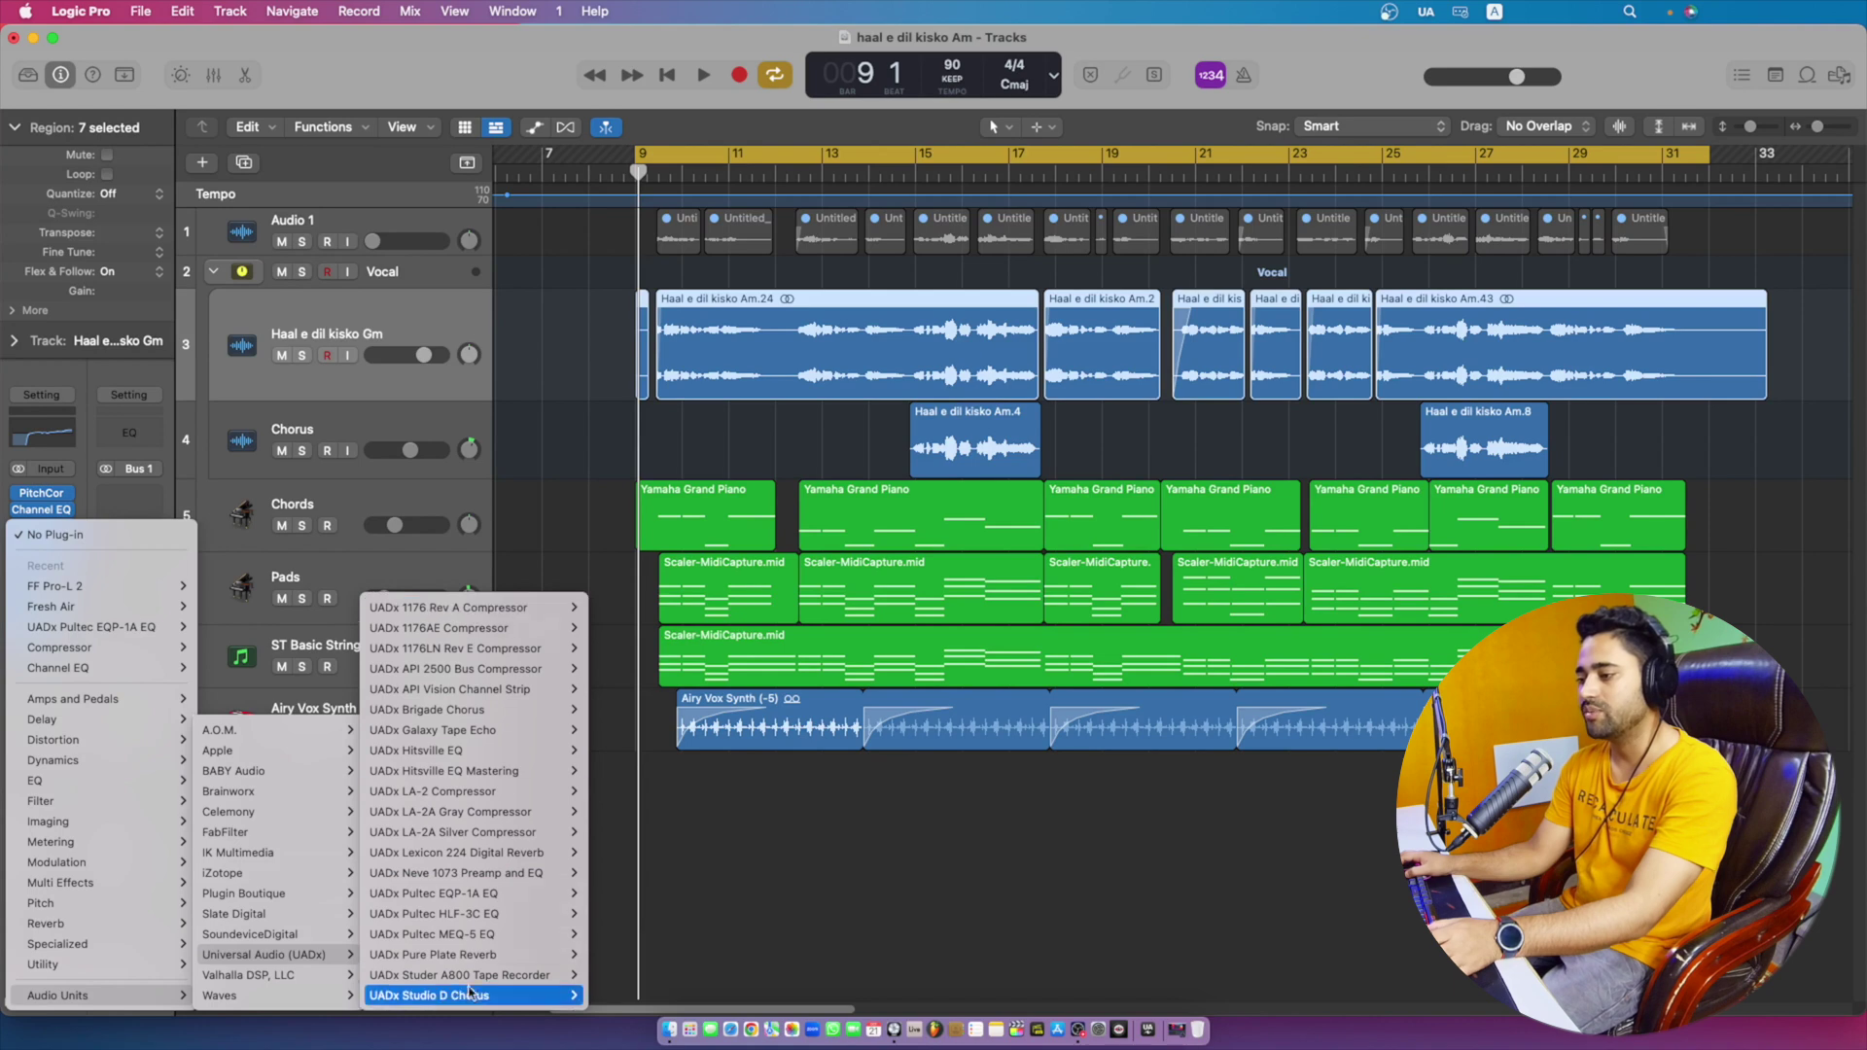
mouse_move(463, 617)
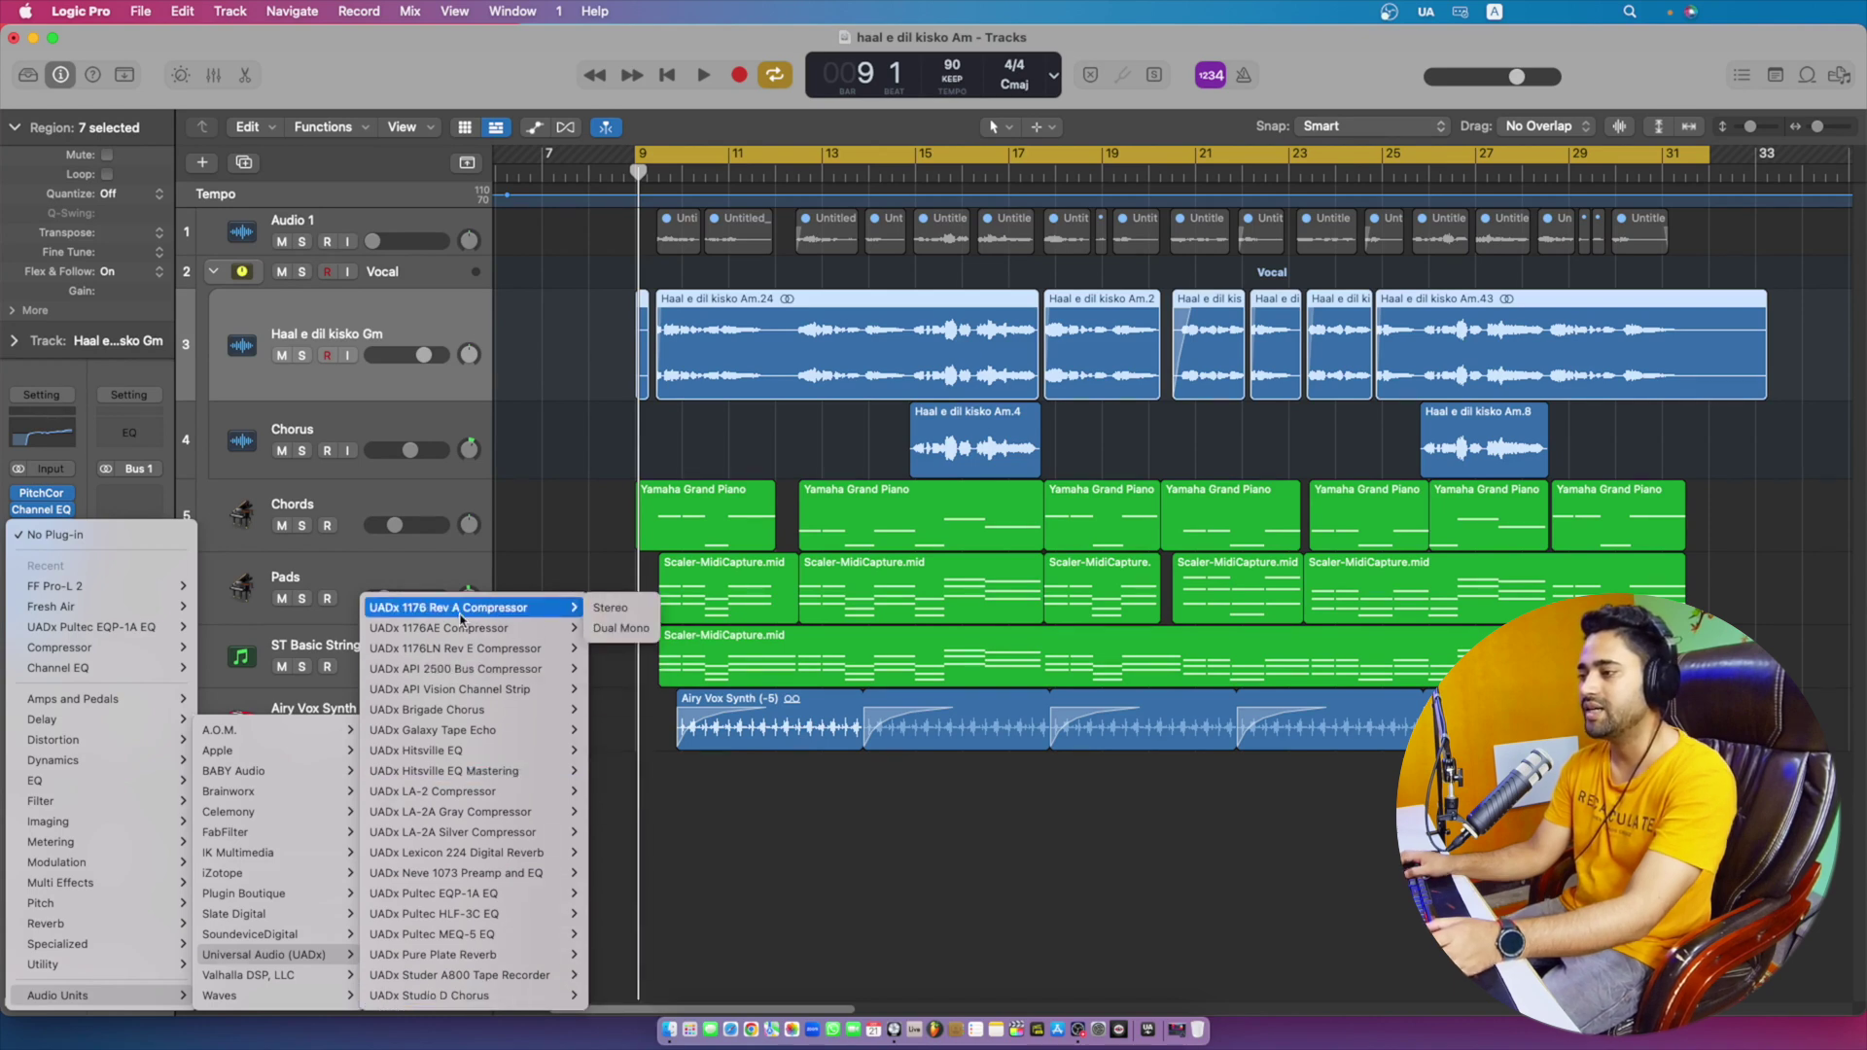
left_click(611, 609)
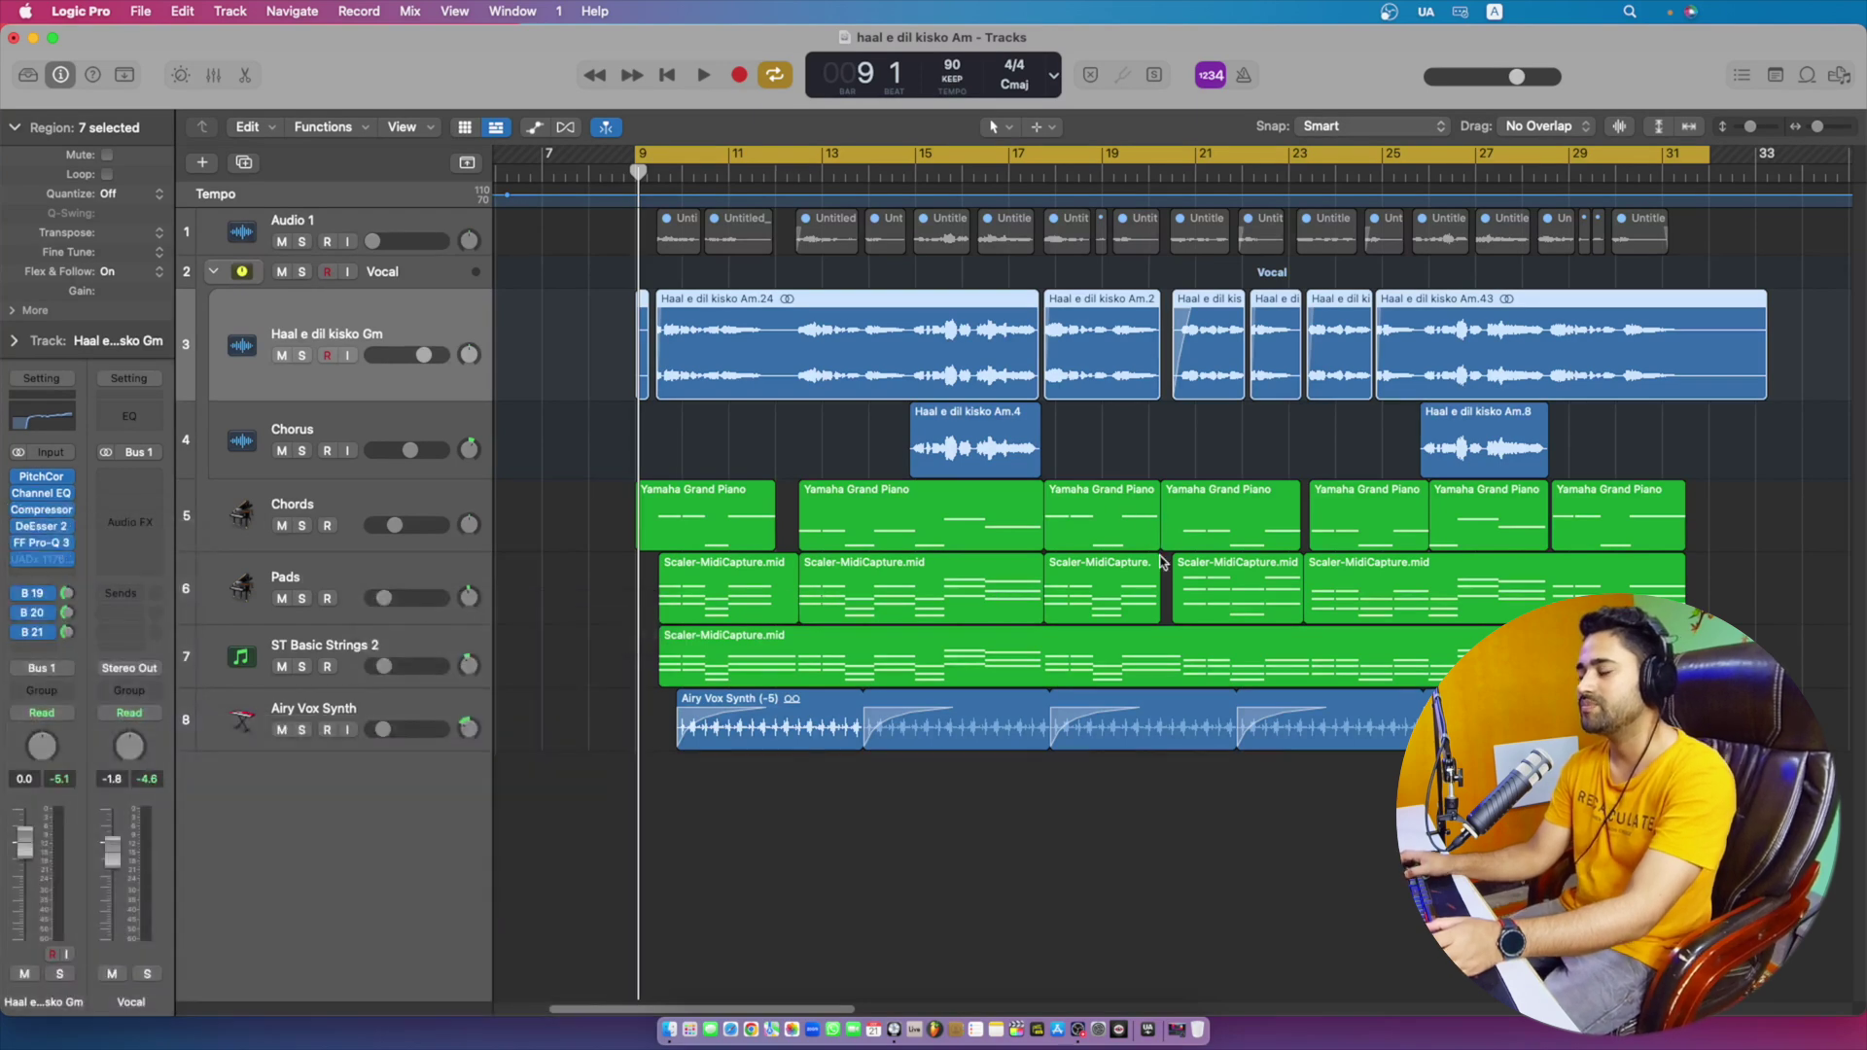
left_click_drag(1197, 325, 1164, 383)
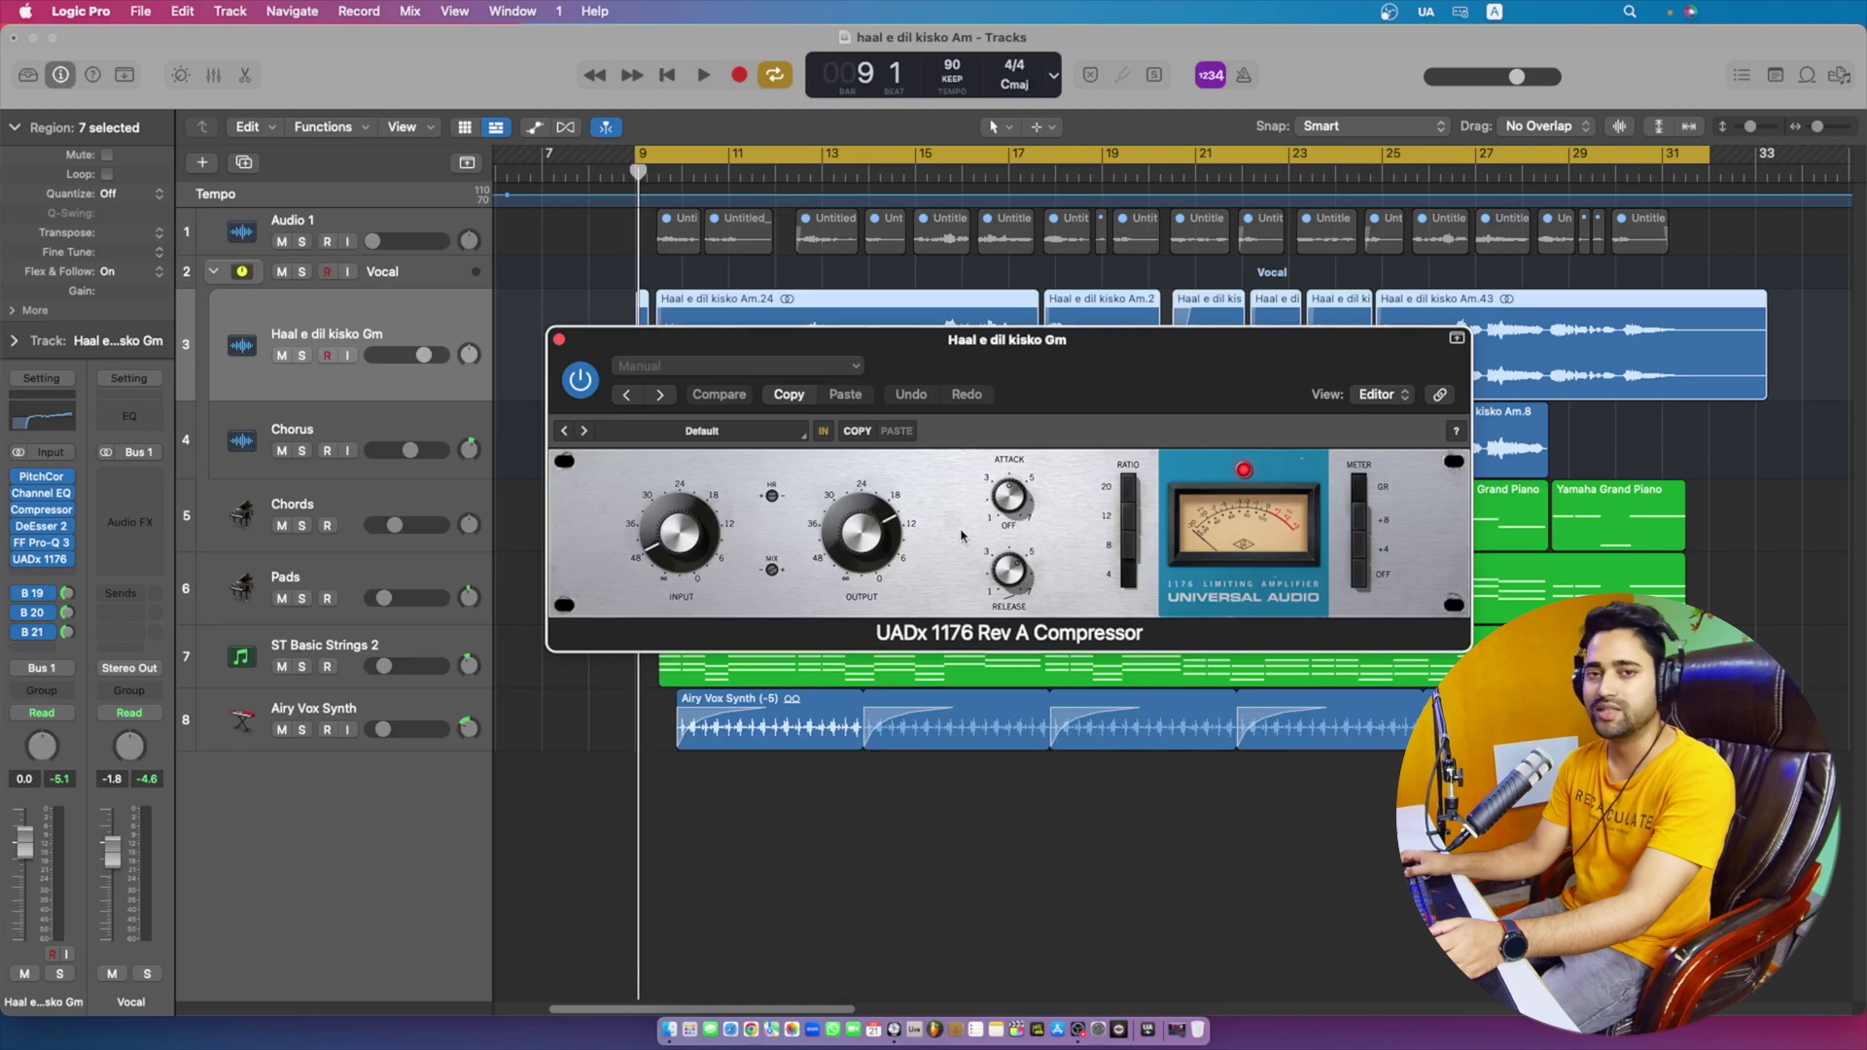
left_click_drag(1079, 381, 1089, 428)
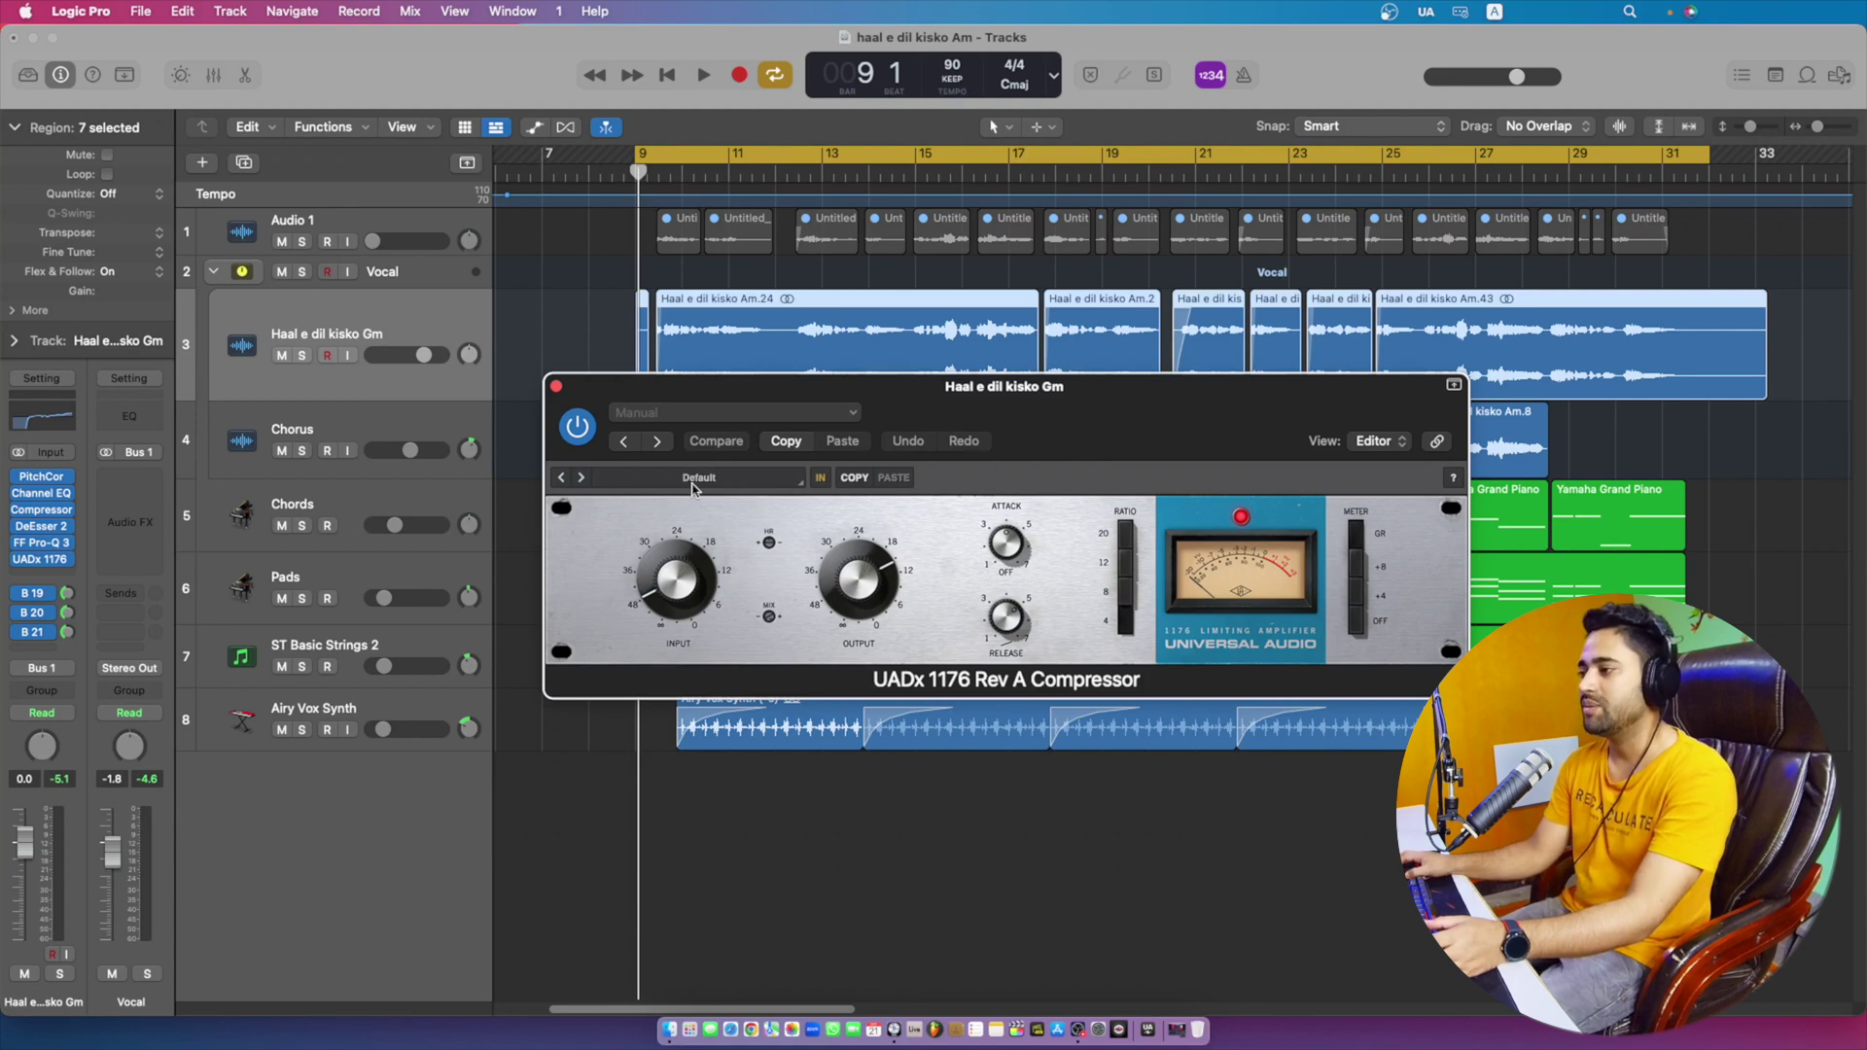
- Browse the 1176 Rev A Compressor's presets through to the end of the list, and close the preset browser and plug-in window
left_click(739, 486)
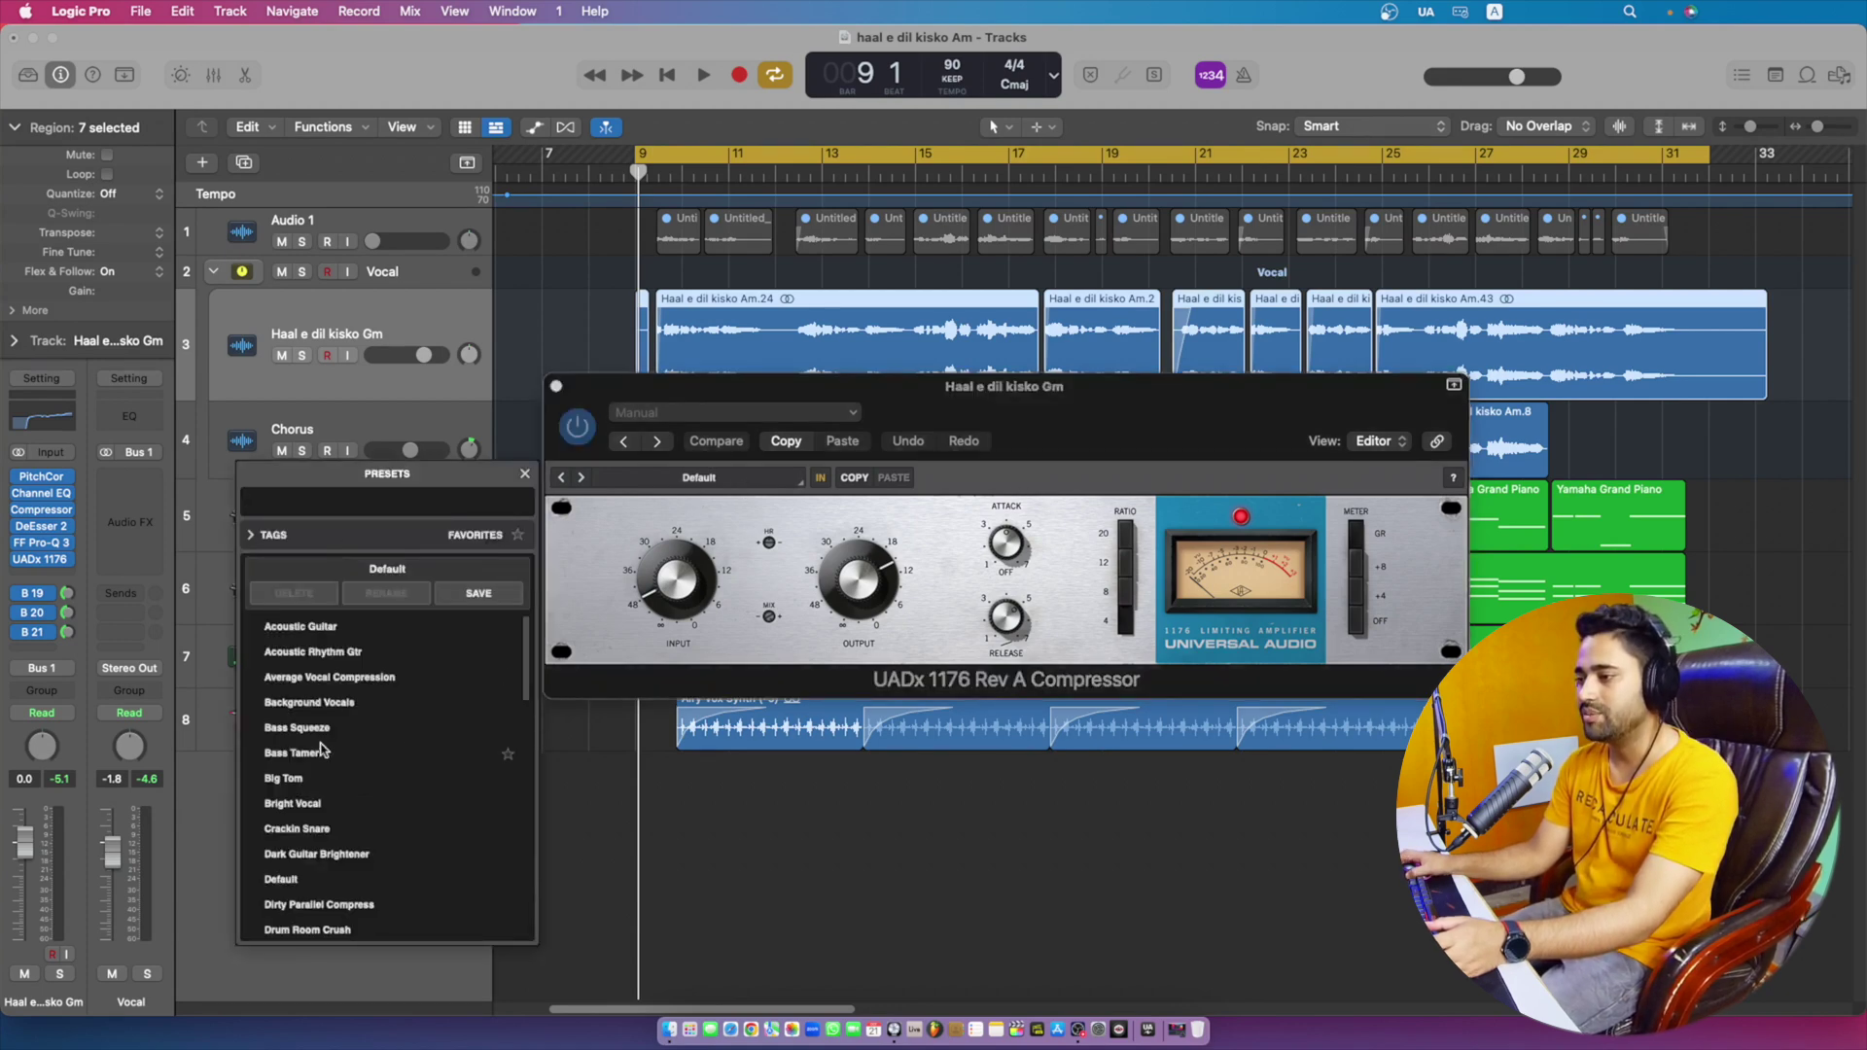
scroll(442, 817, "down", 5)
scroll(442, 816, "down", 10)
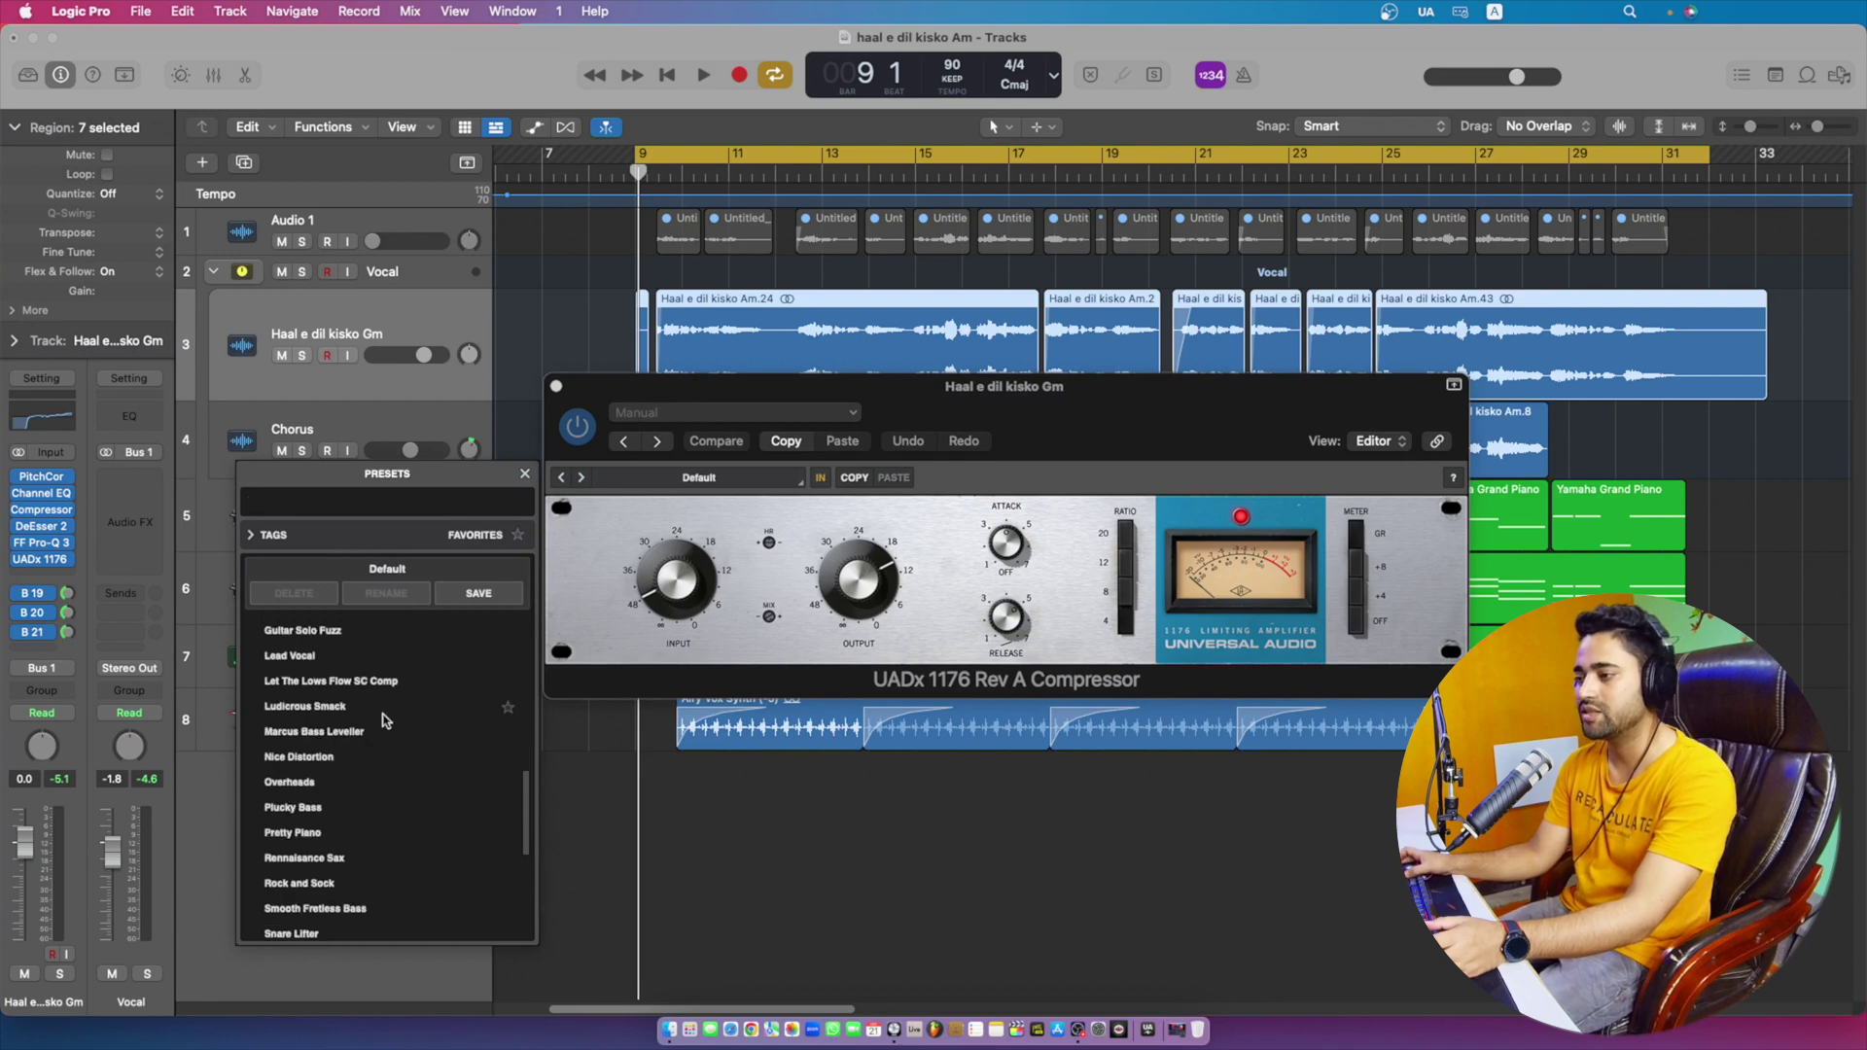
scroll(313, 781, "down", 4)
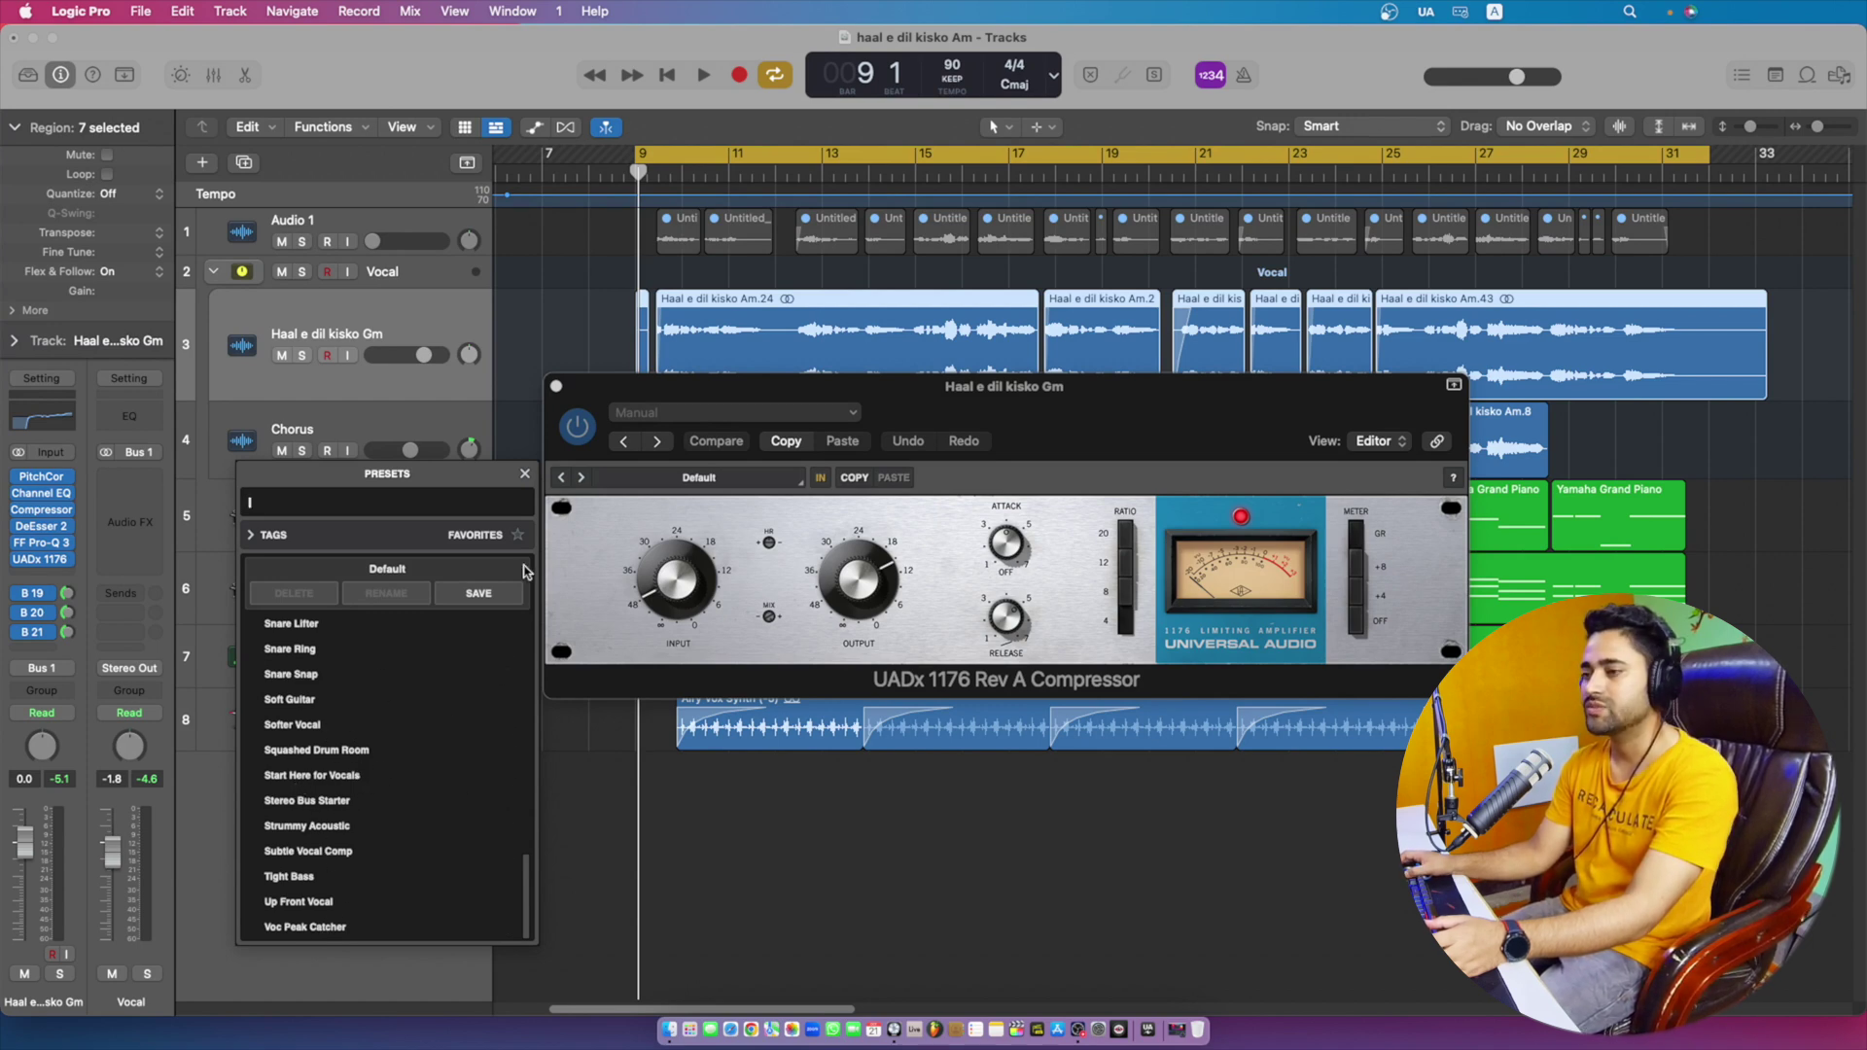
left_click(524, 475)
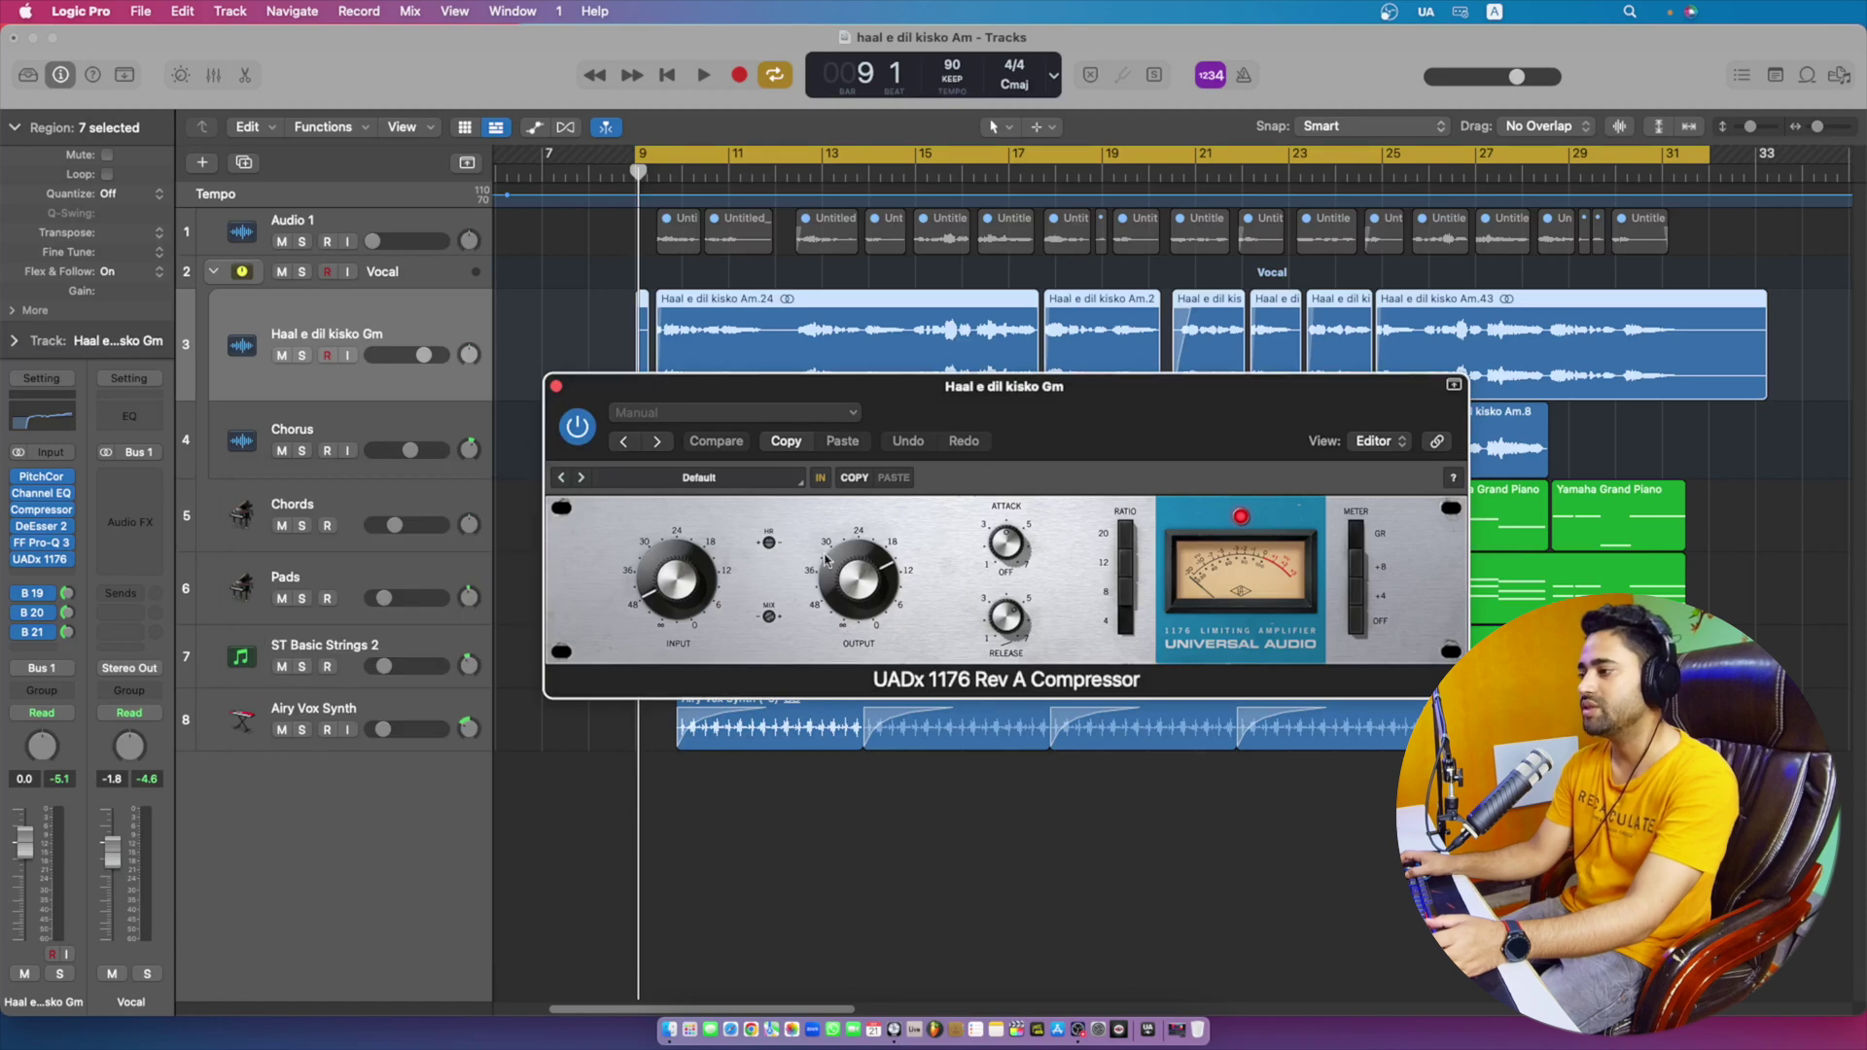
left_click(556, 386)
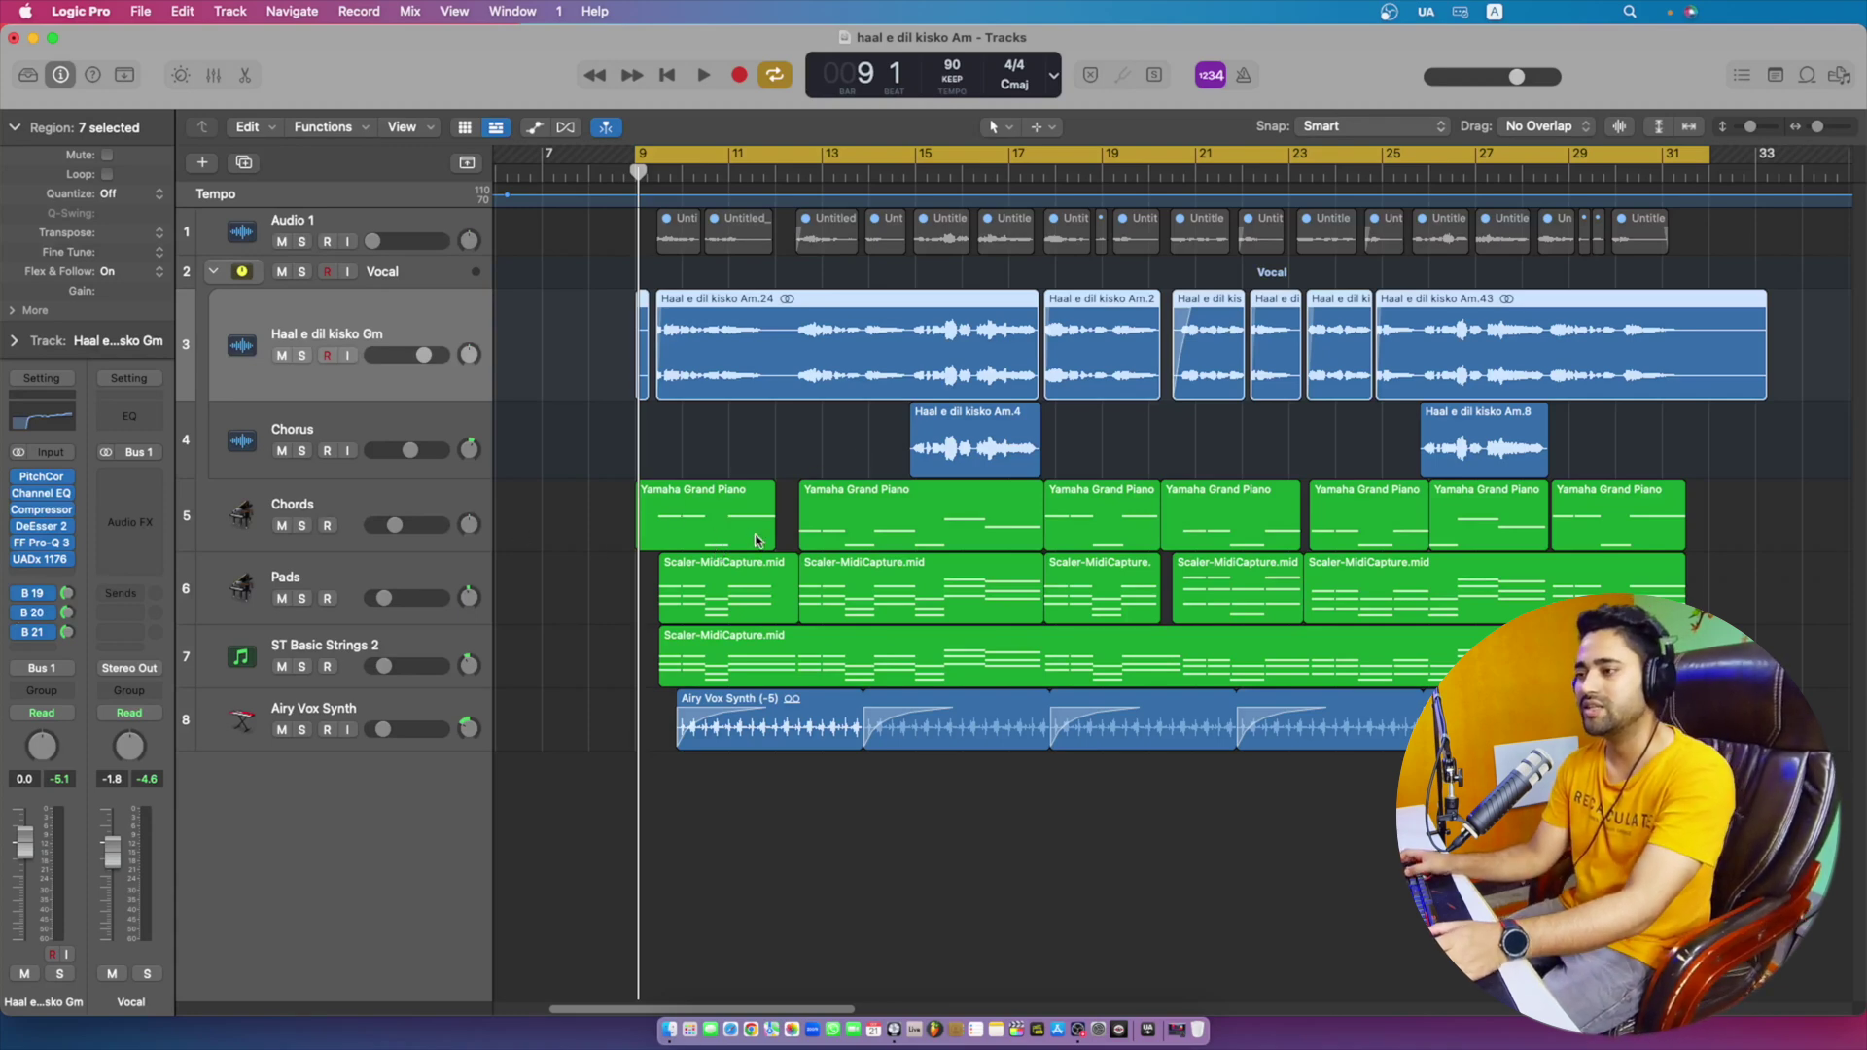
- Replace the 1176 Rev A on the vocal track with the stereo UADx 1176AE Compressor and reposition its window
left_click(41, 559)
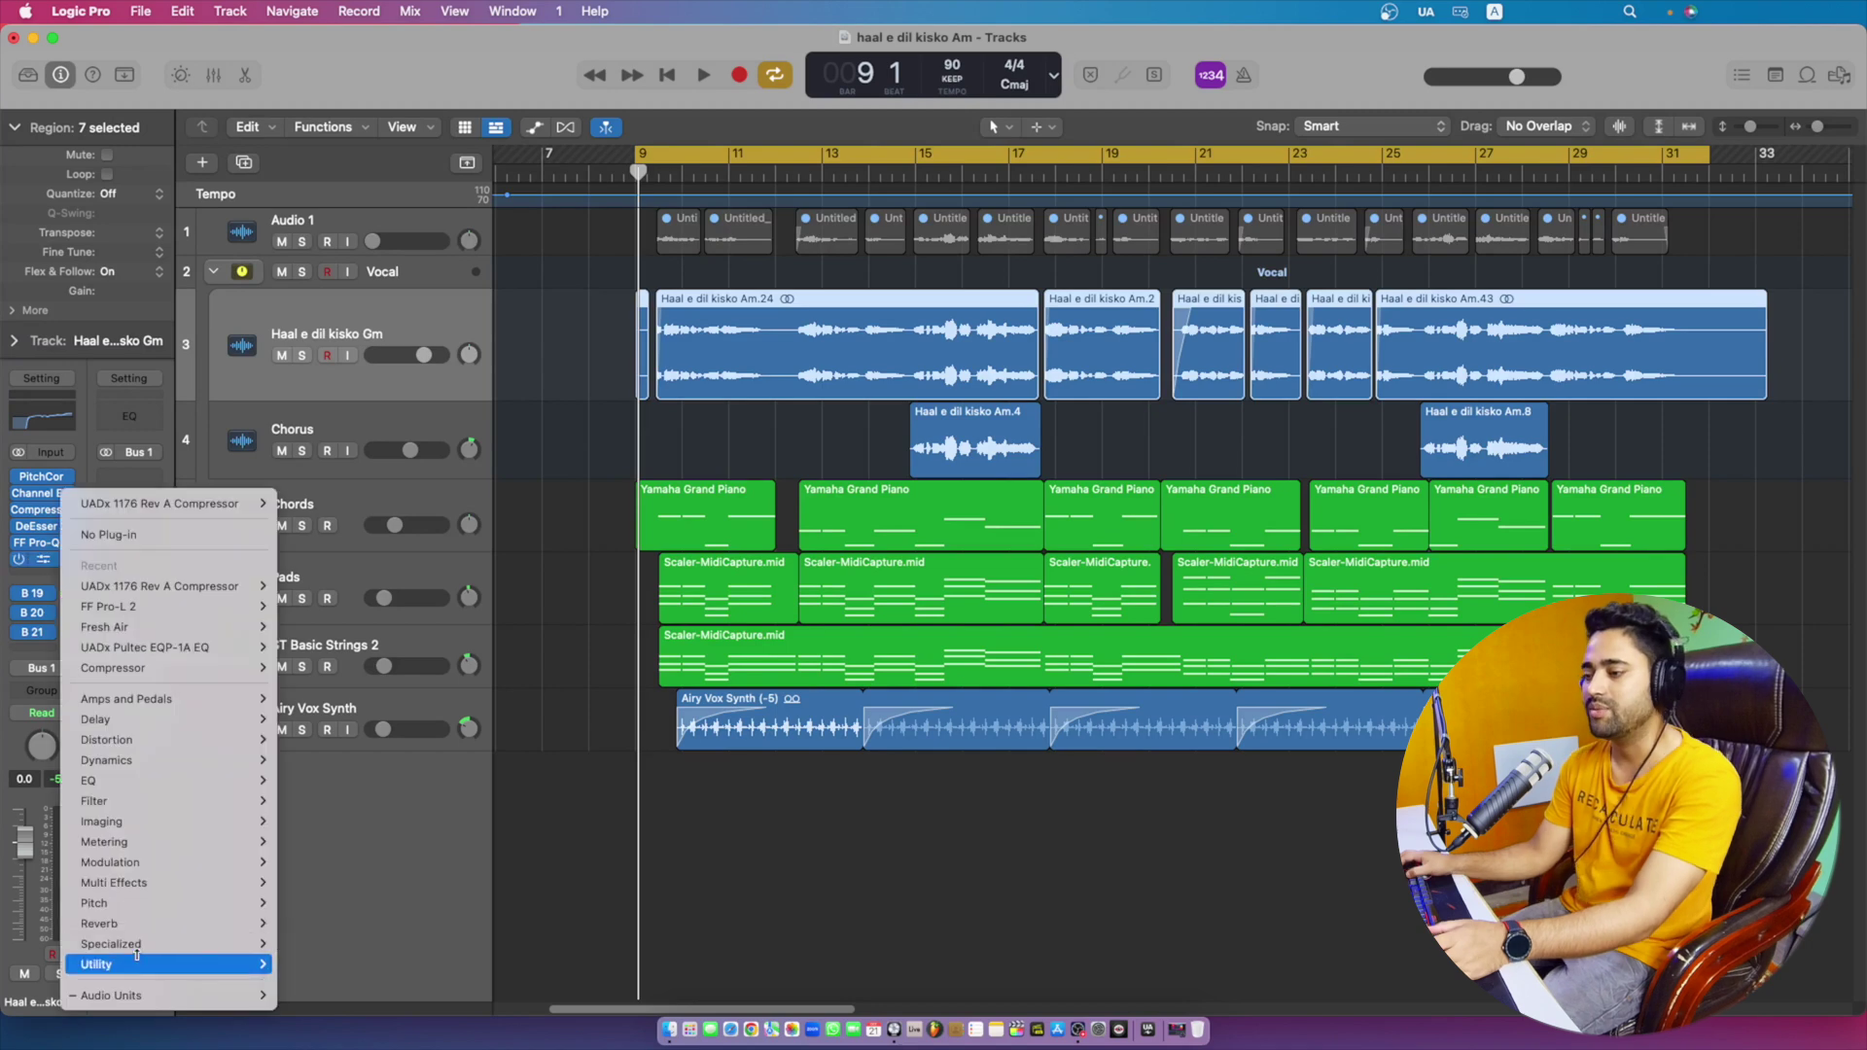
mouse_move(136, 995)
mouse_move(350, 954)
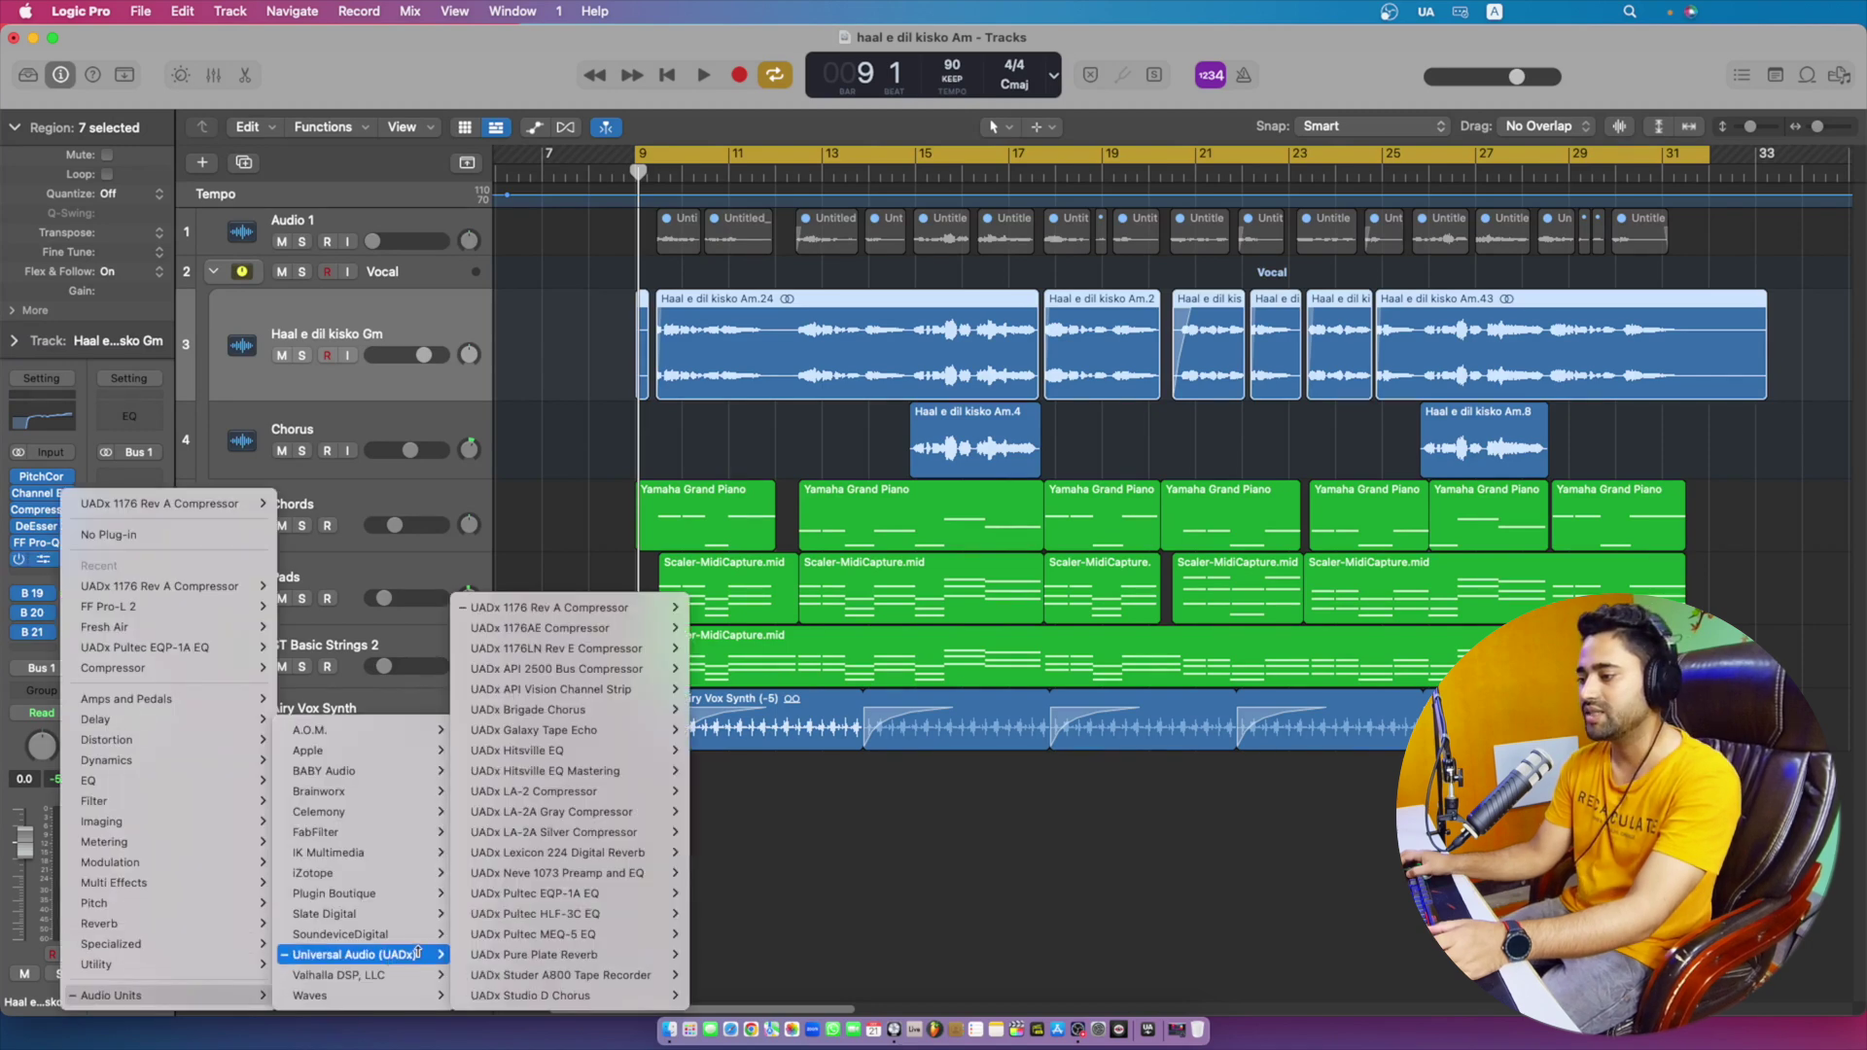
mouse_move(572, 647)
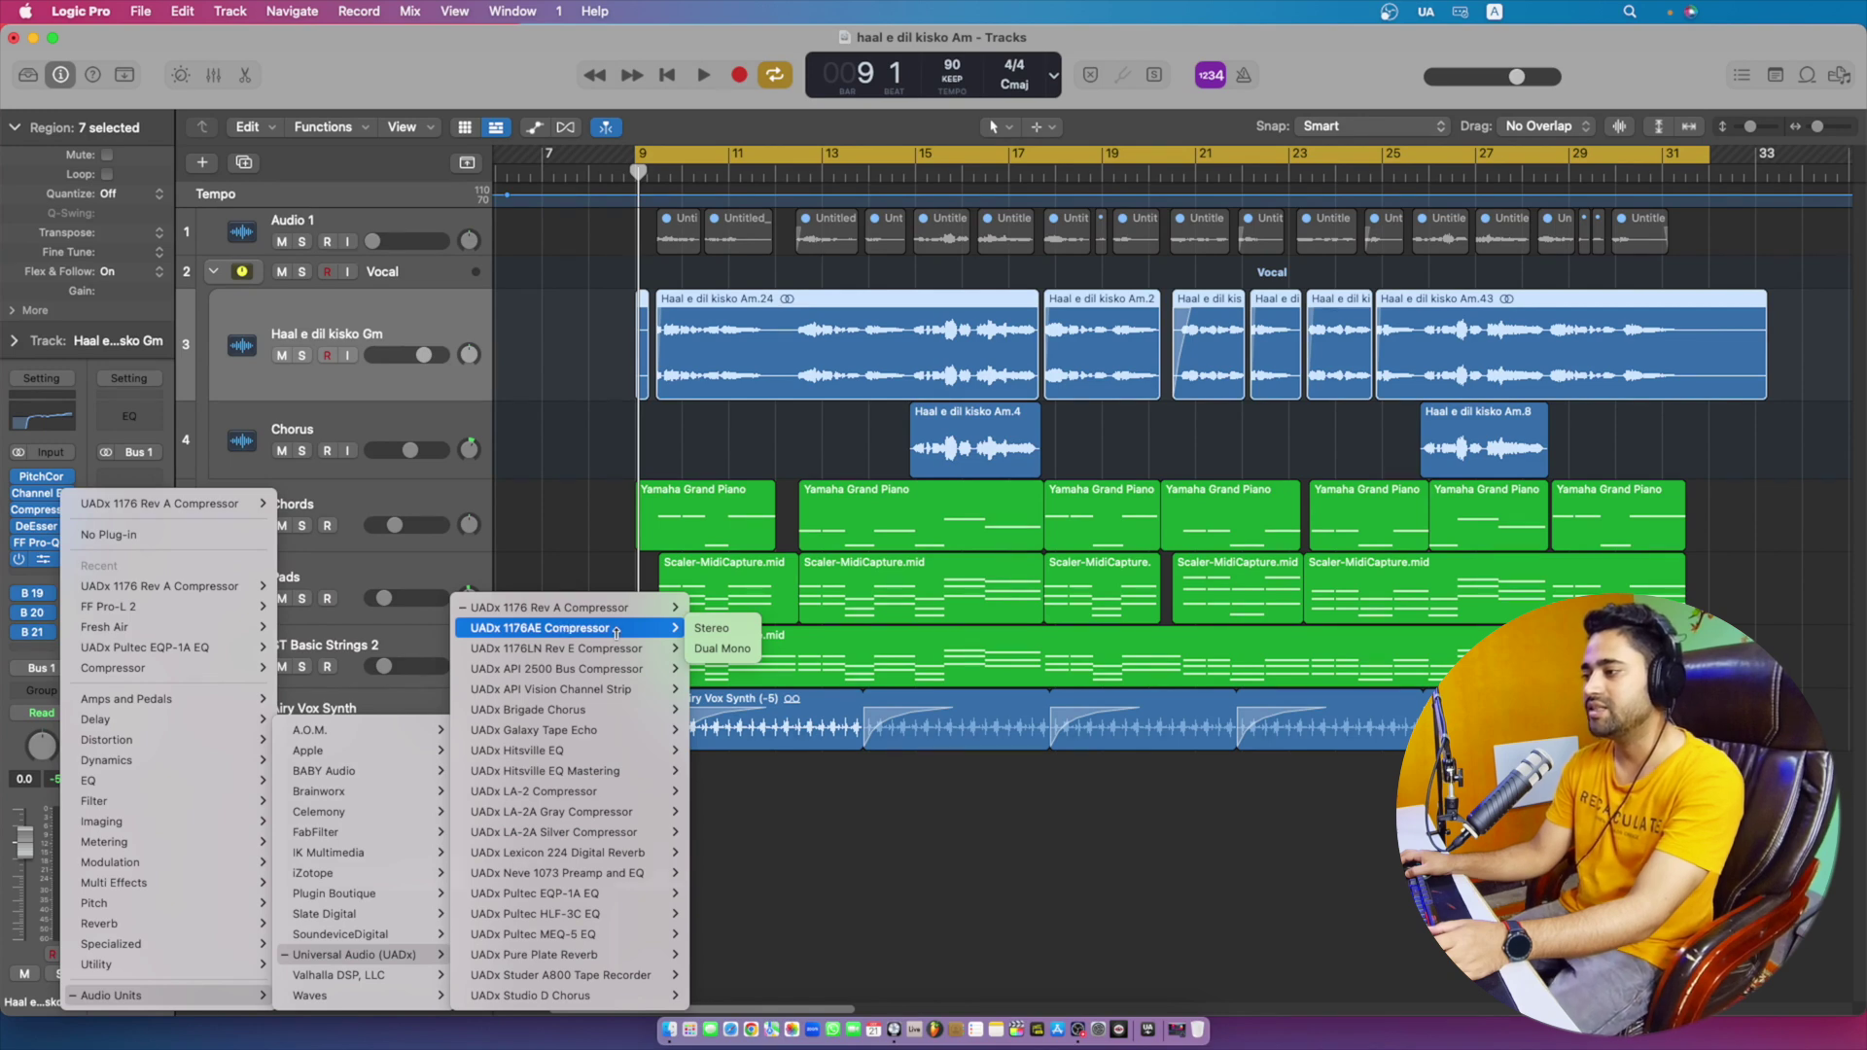
left_click(715, 628)
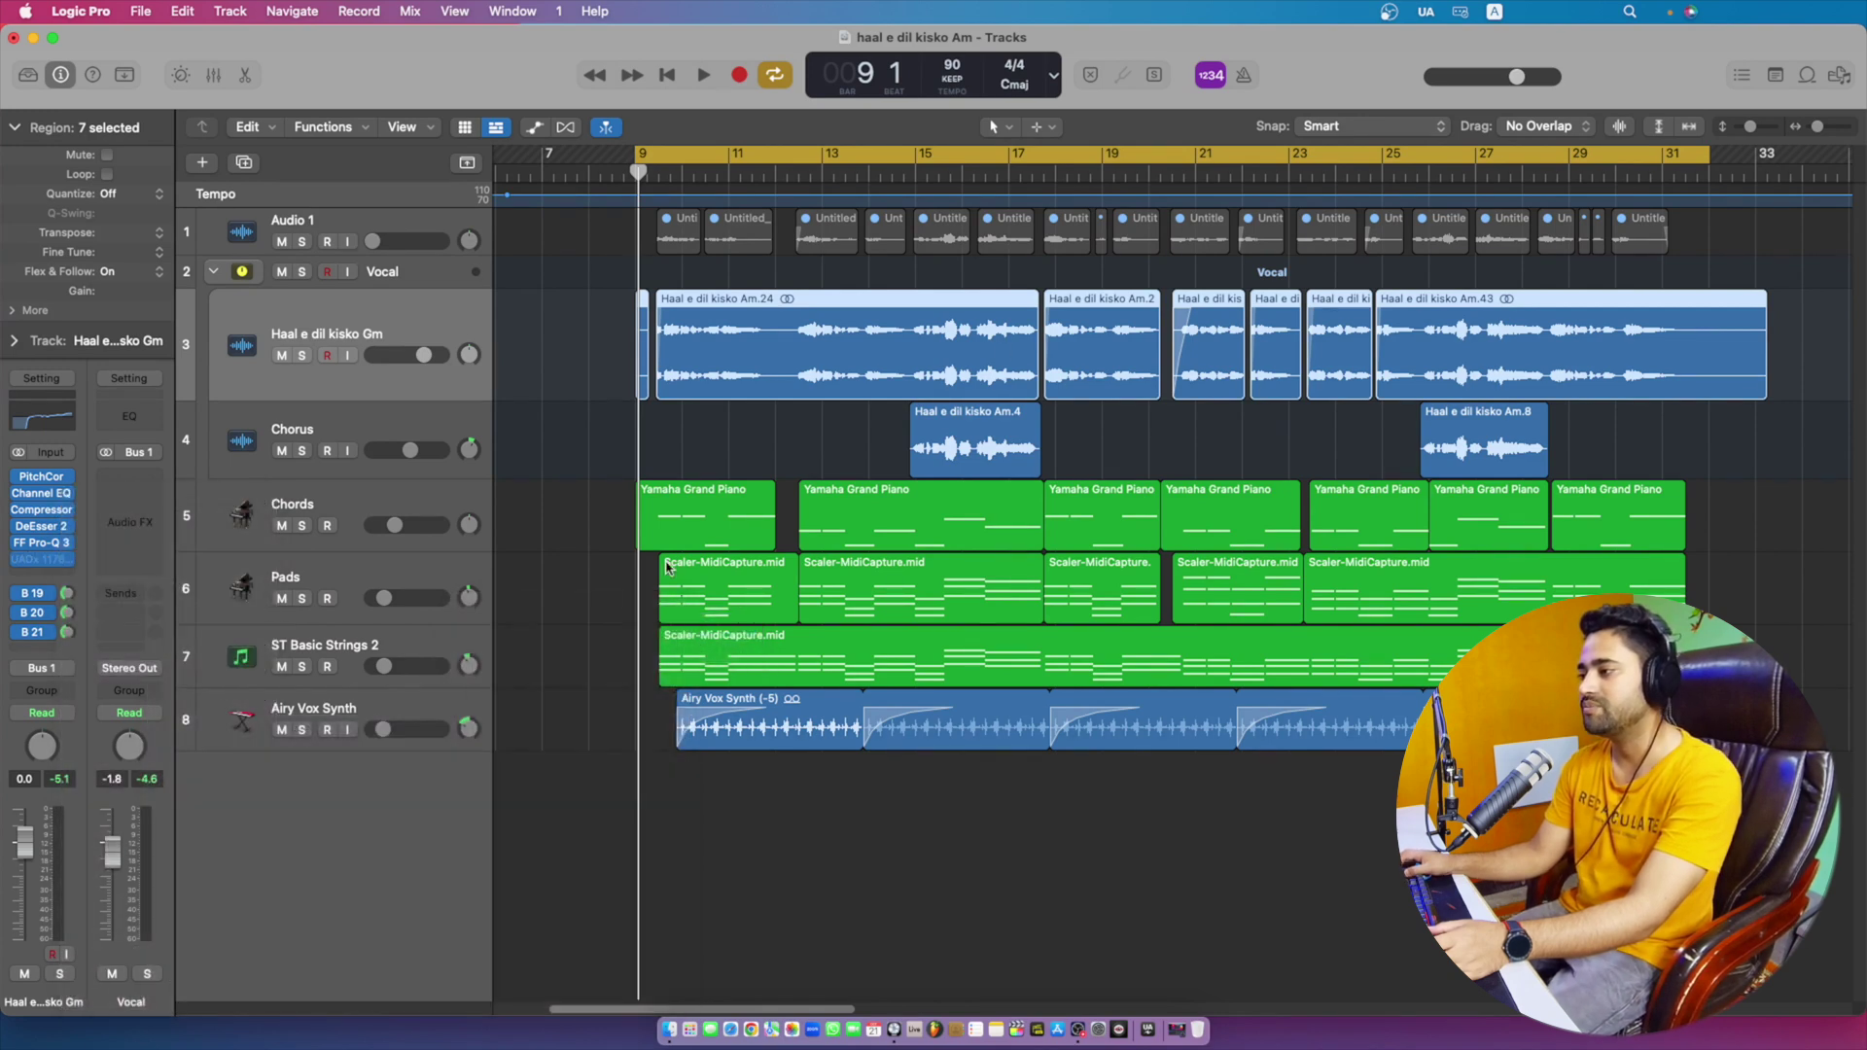
left_click_drag(1155, 292, 1065, 467)
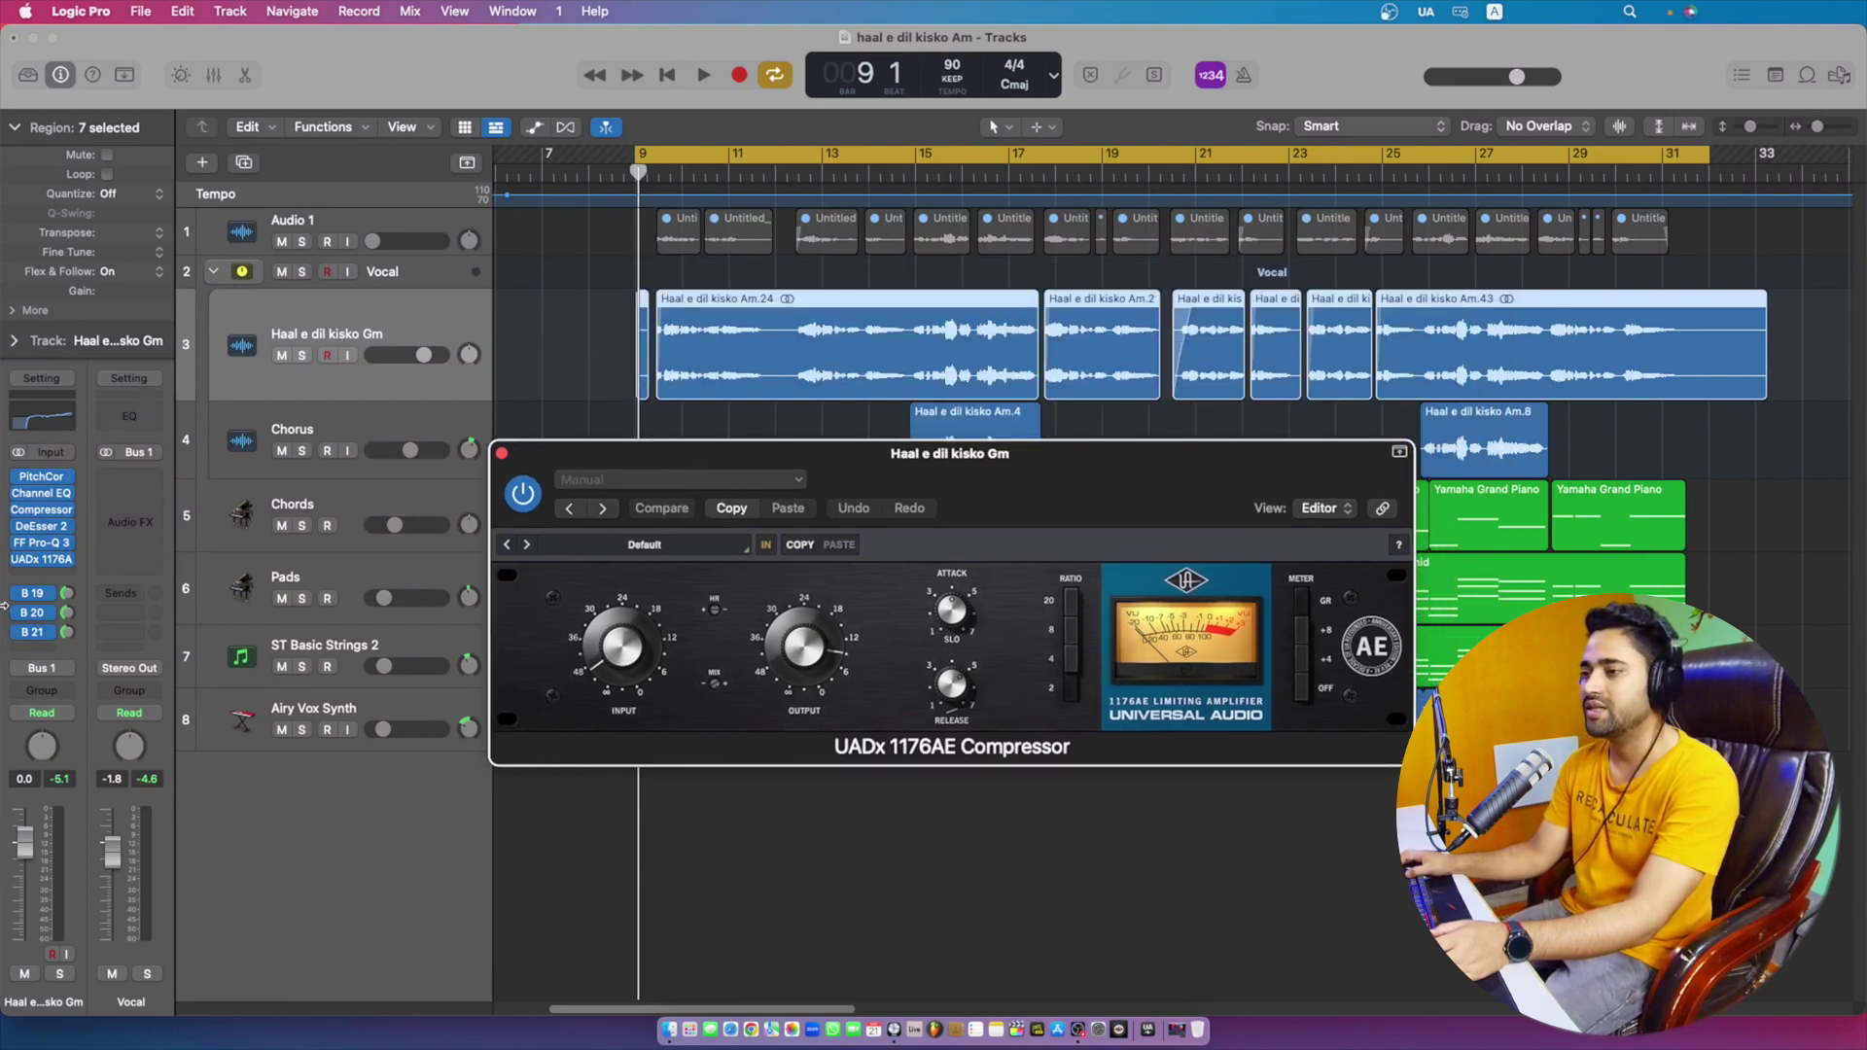
- Swap the 1176AE on the vocal track for the stereo UADx 1176LN Rev E Compressor
left_click(69, 562)
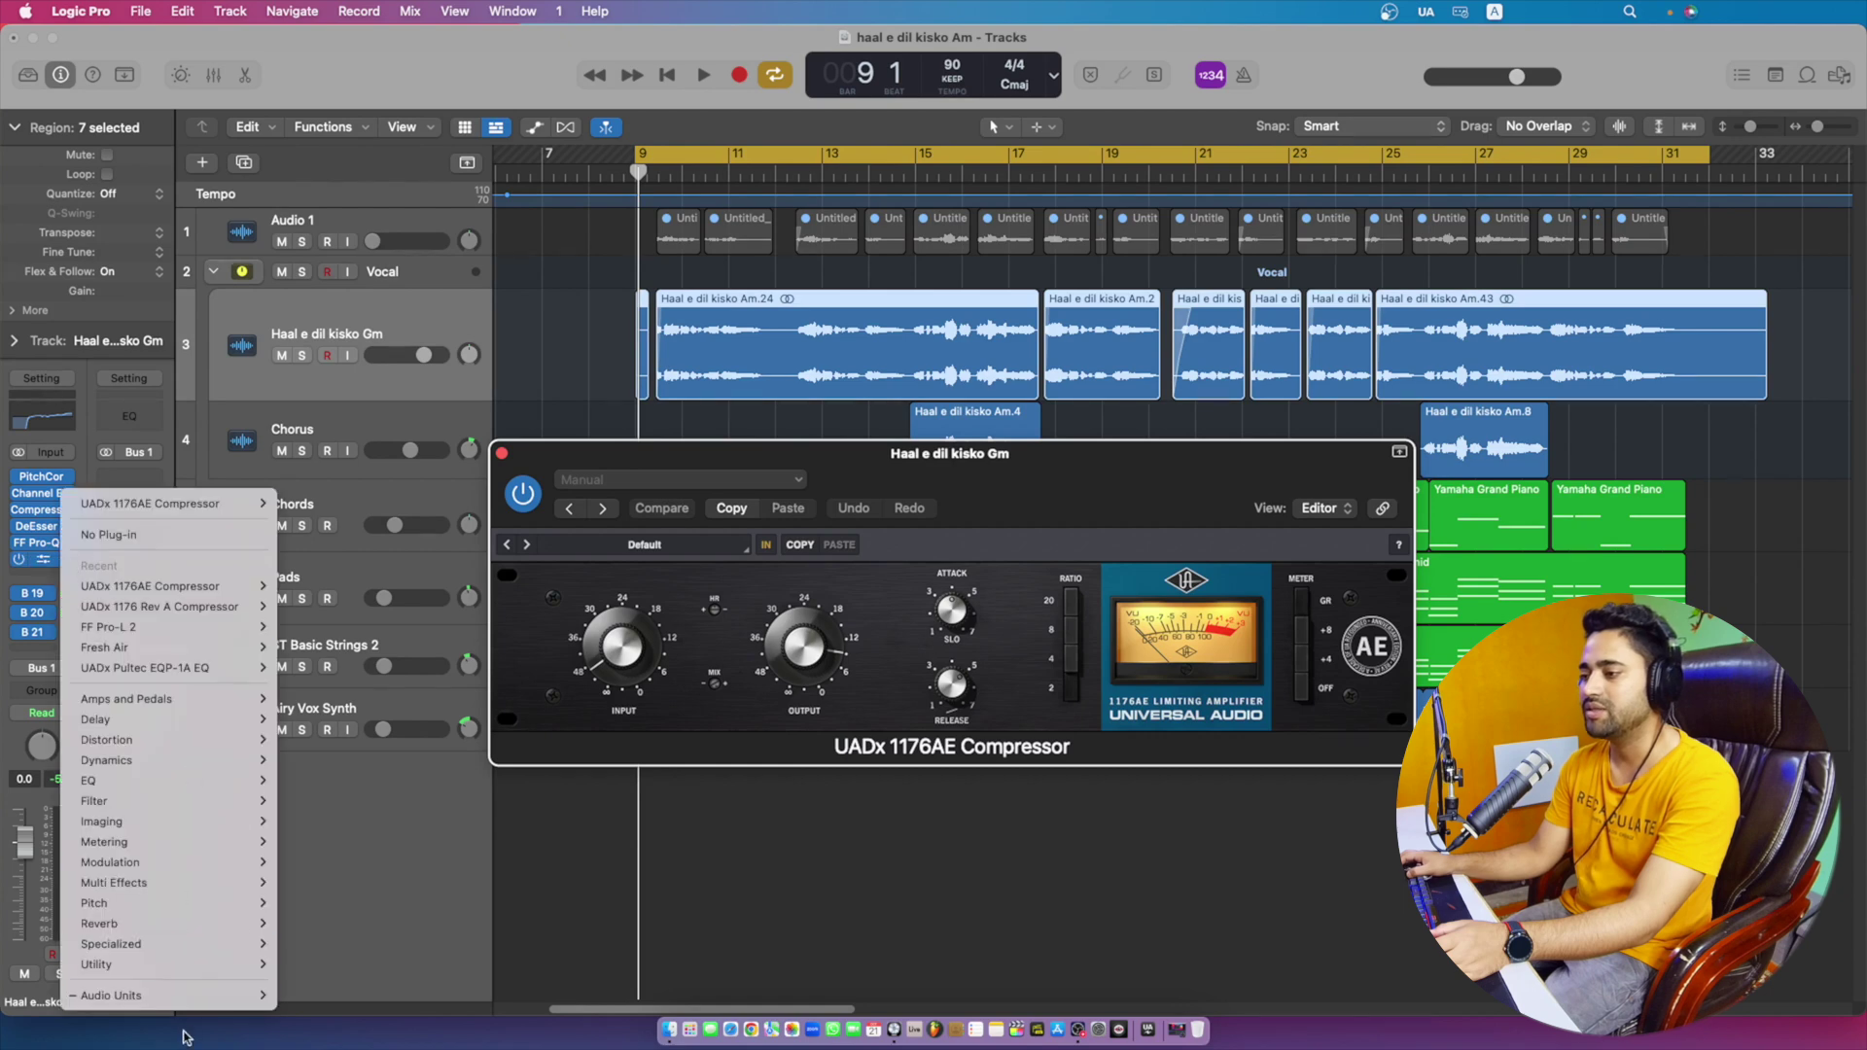
mouse_move(545, 656)
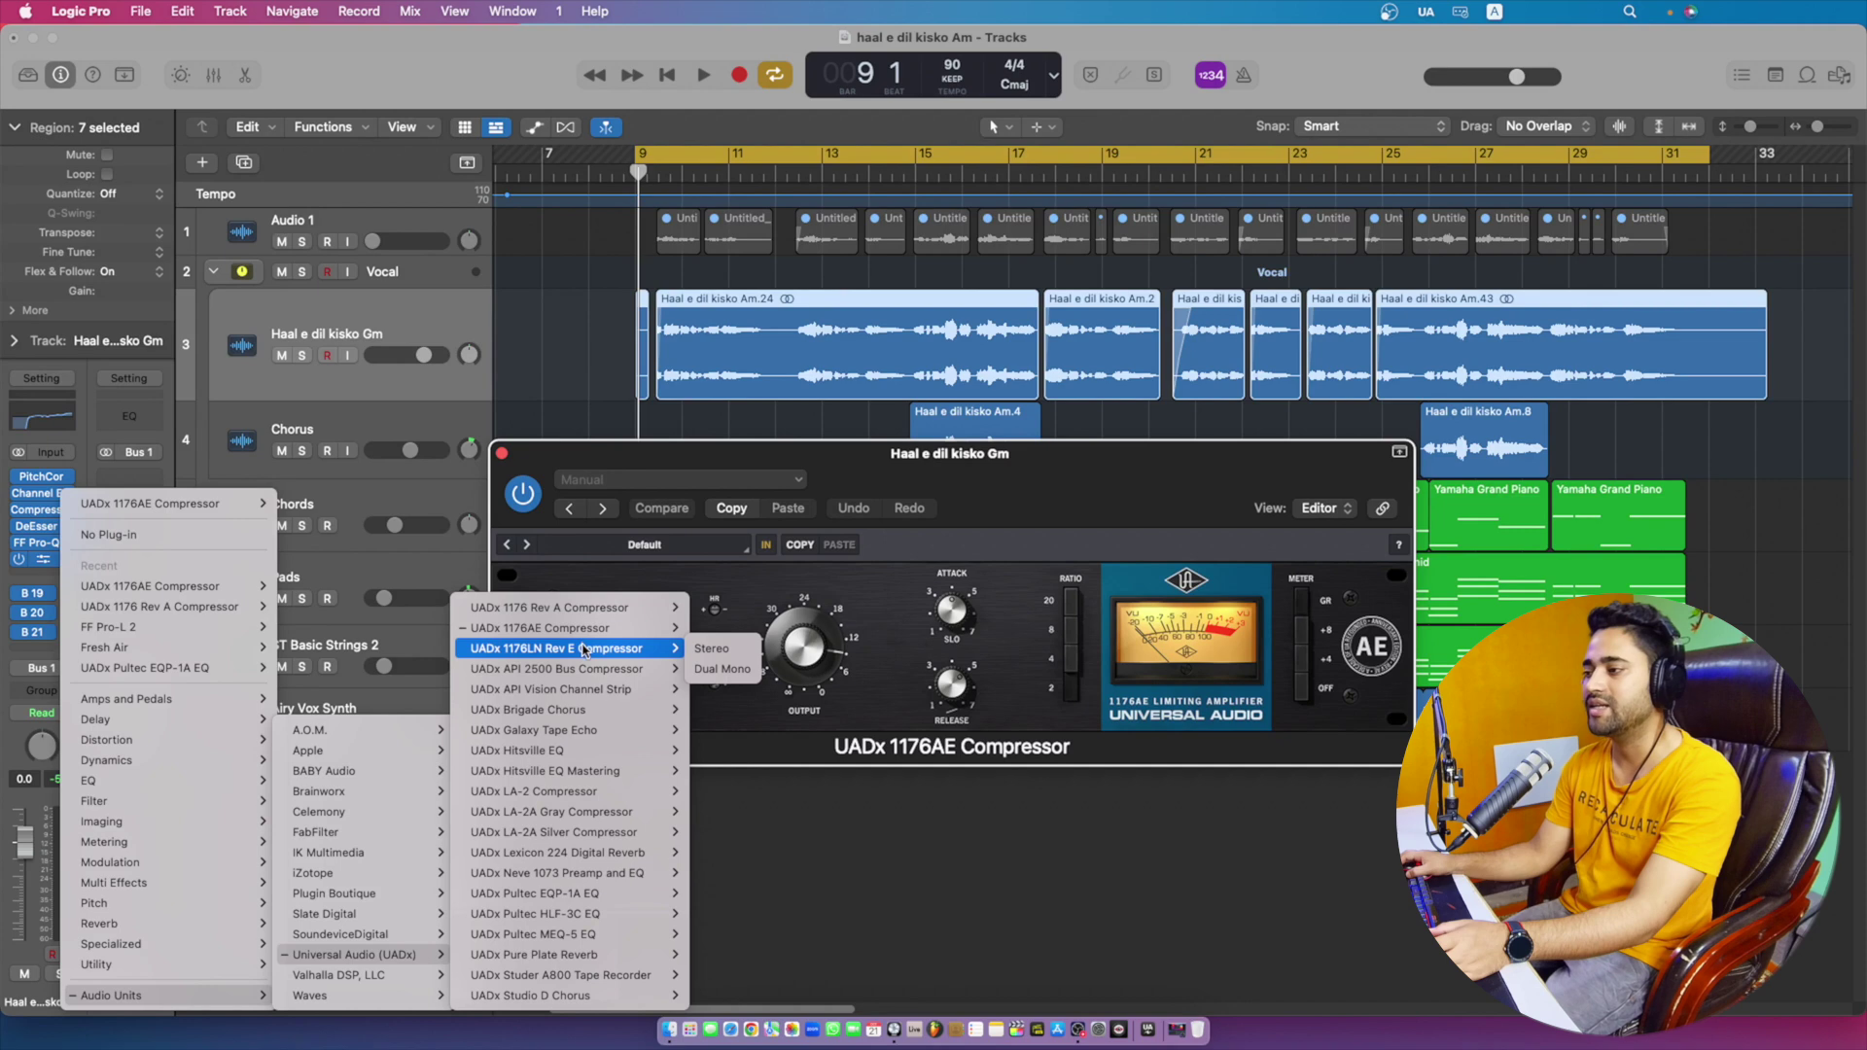
left_click(714, 651)
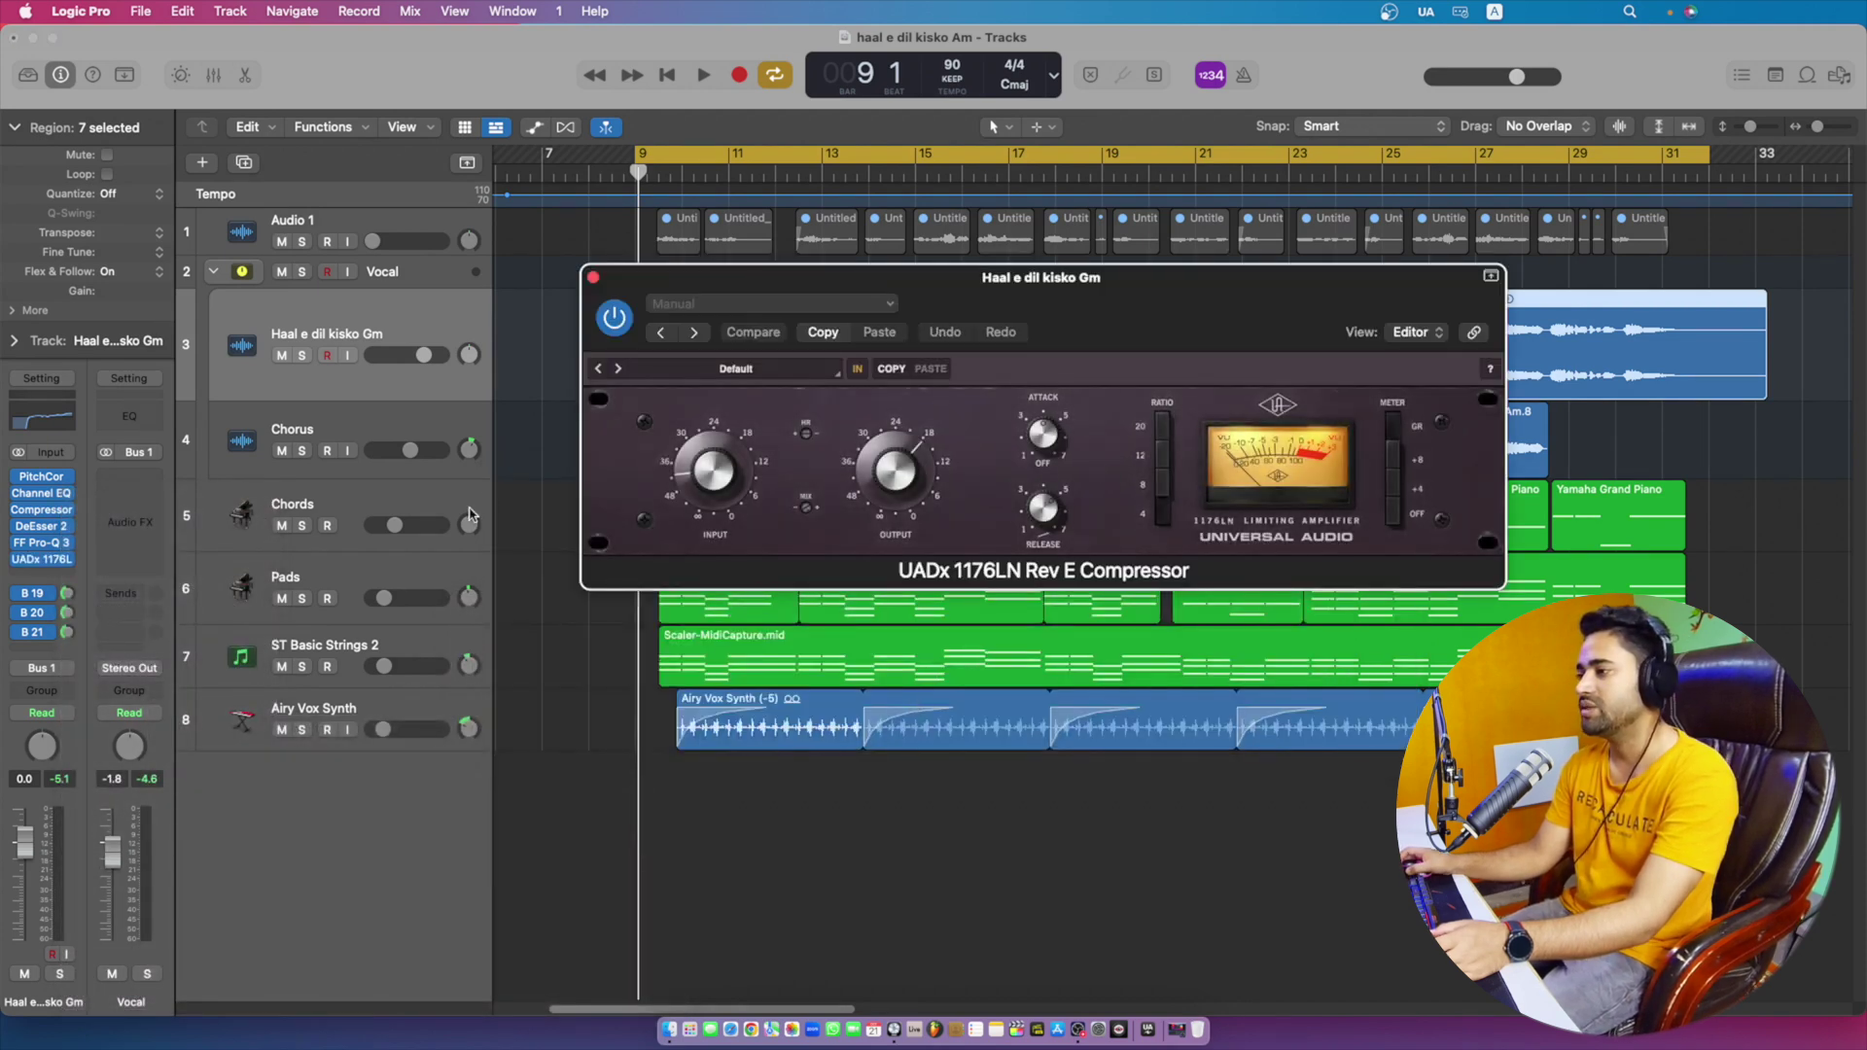
- Replace the 1176LN Rev E with the stereo UADx API 2500 Bus Compressor and reposition its window
left_click(69, 562)
mouse_move(155, 995)
mouse_move(369, 953)
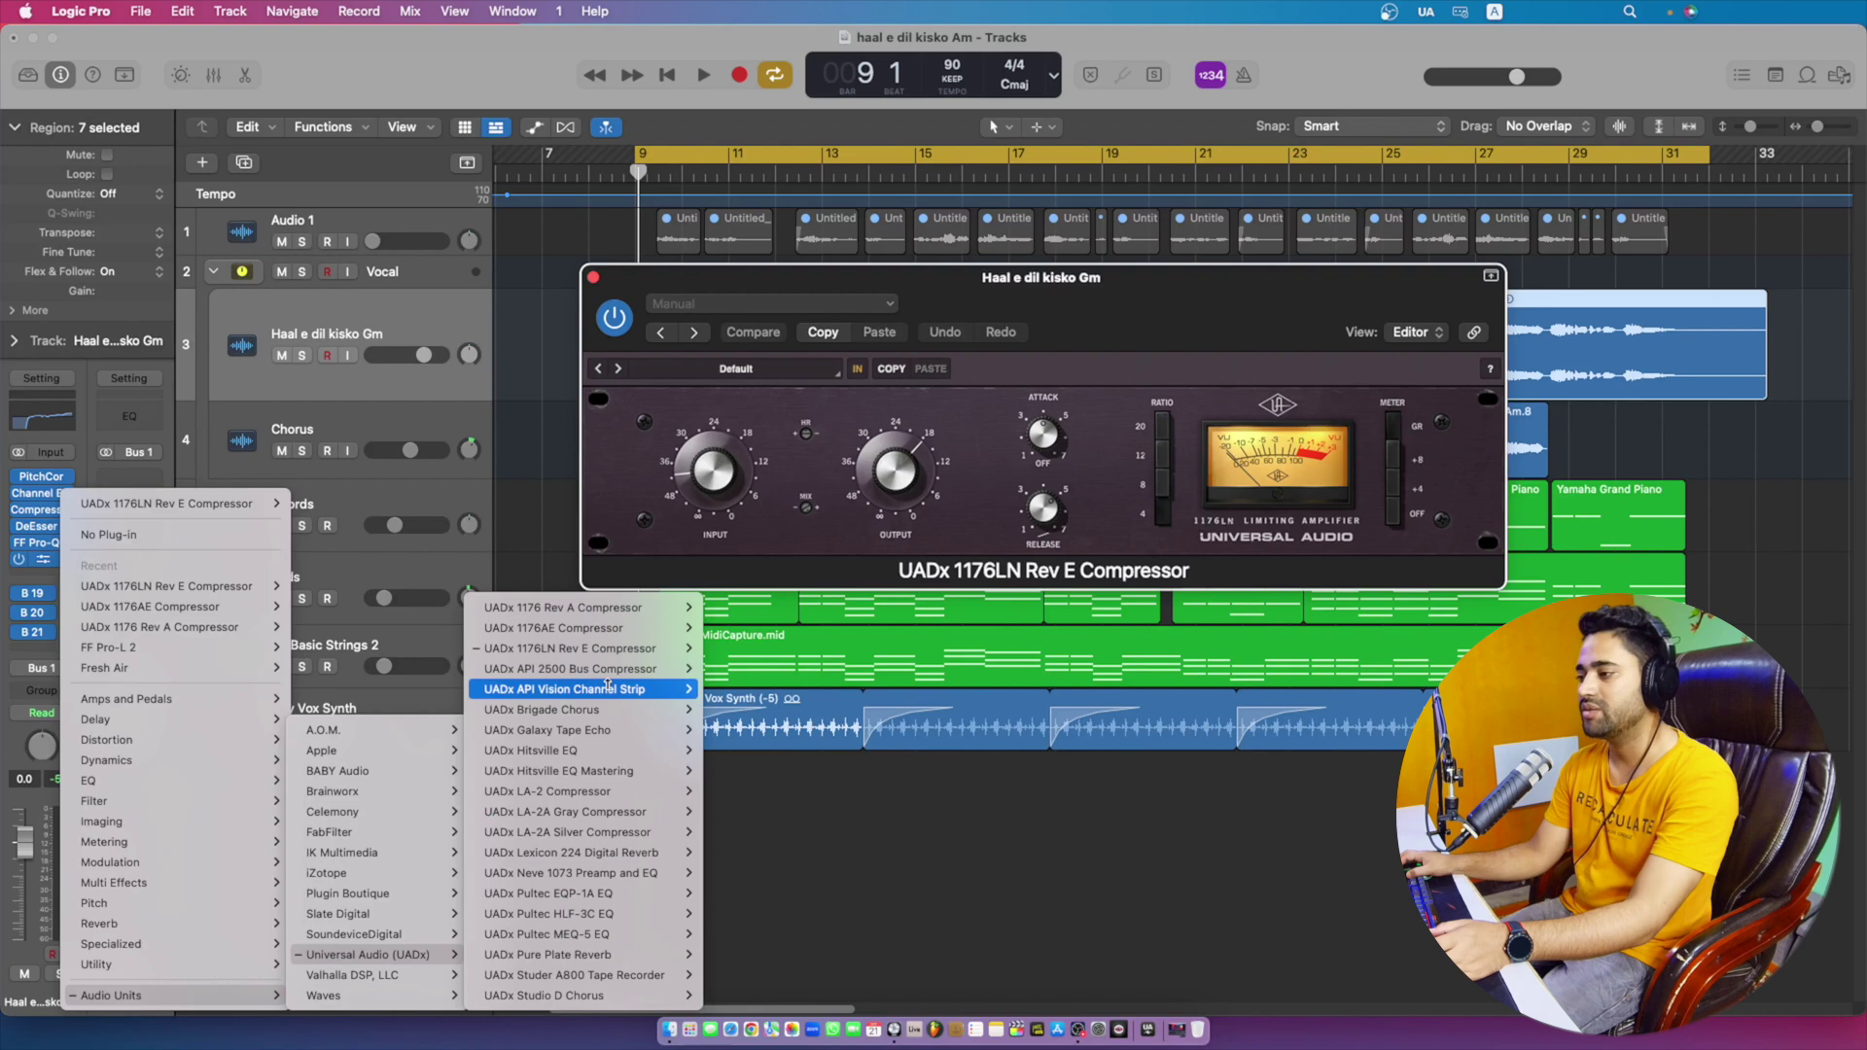
mouse_move(664, 668)
left_click(724, 669)
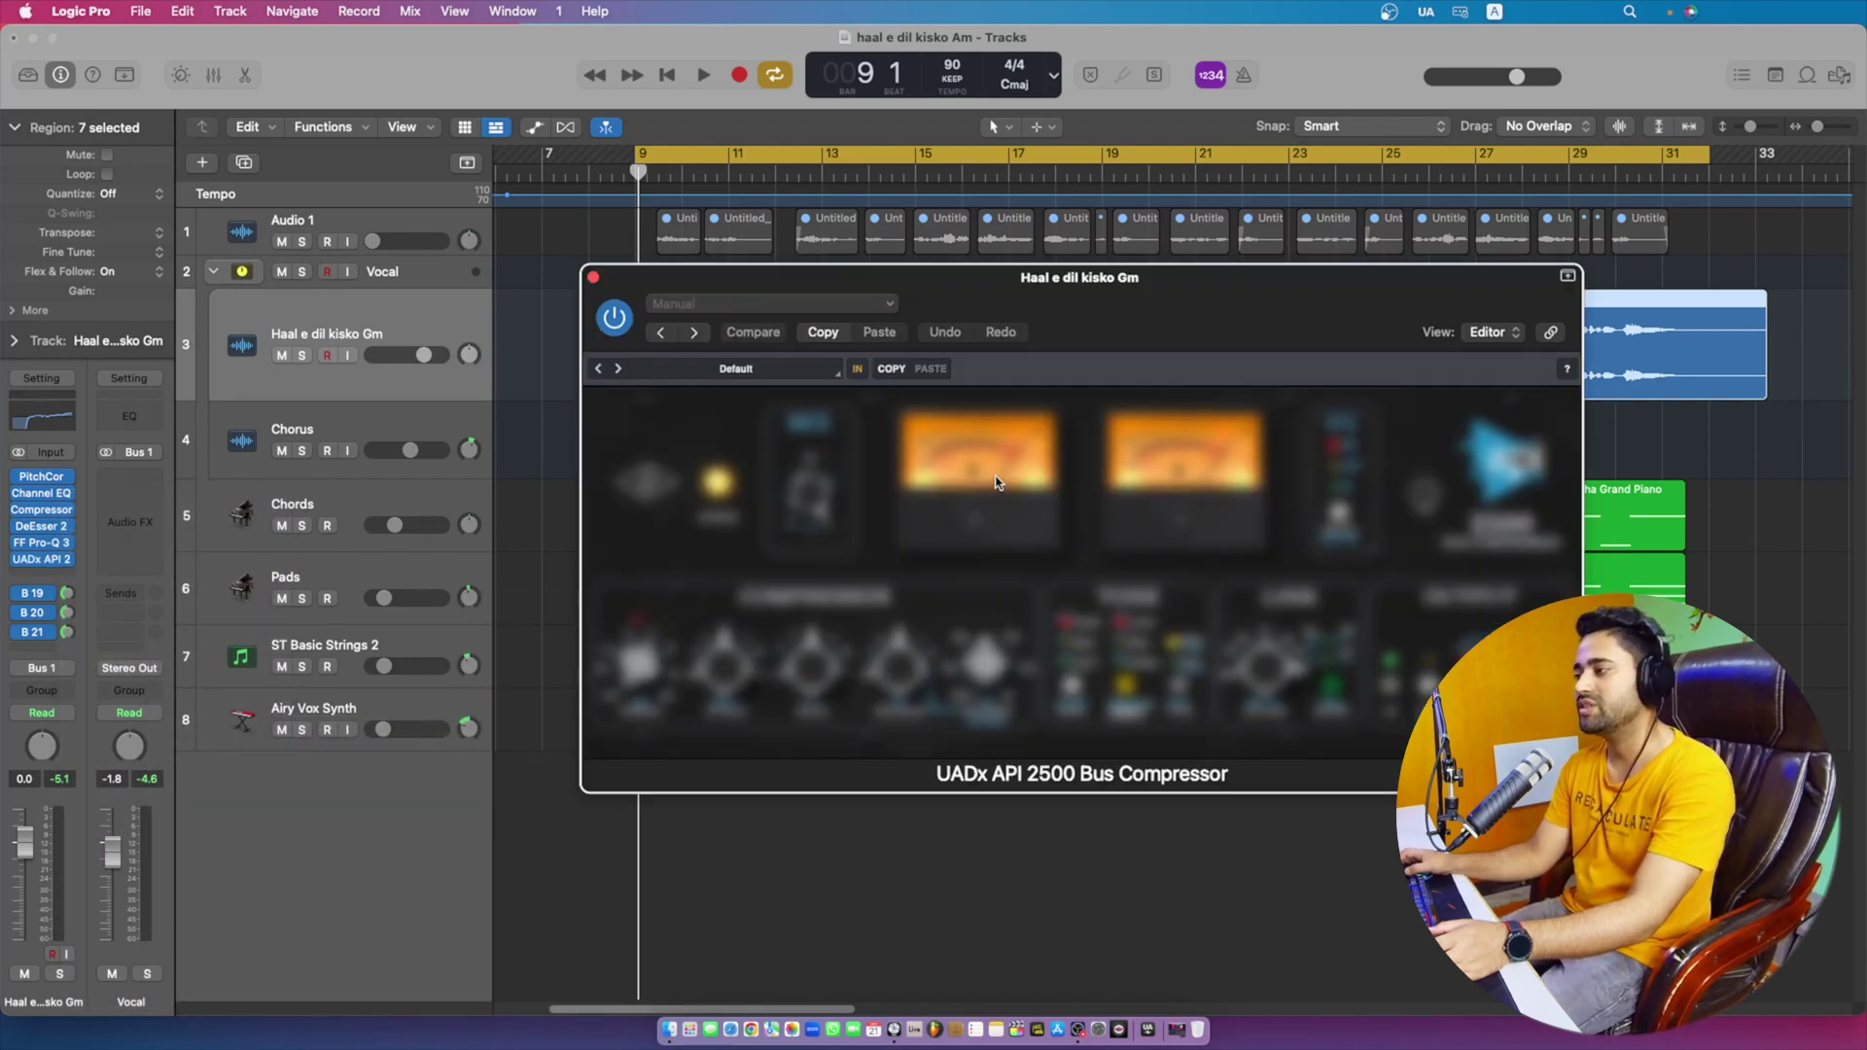
left_click_drag(1155, 326, 1053, 379)
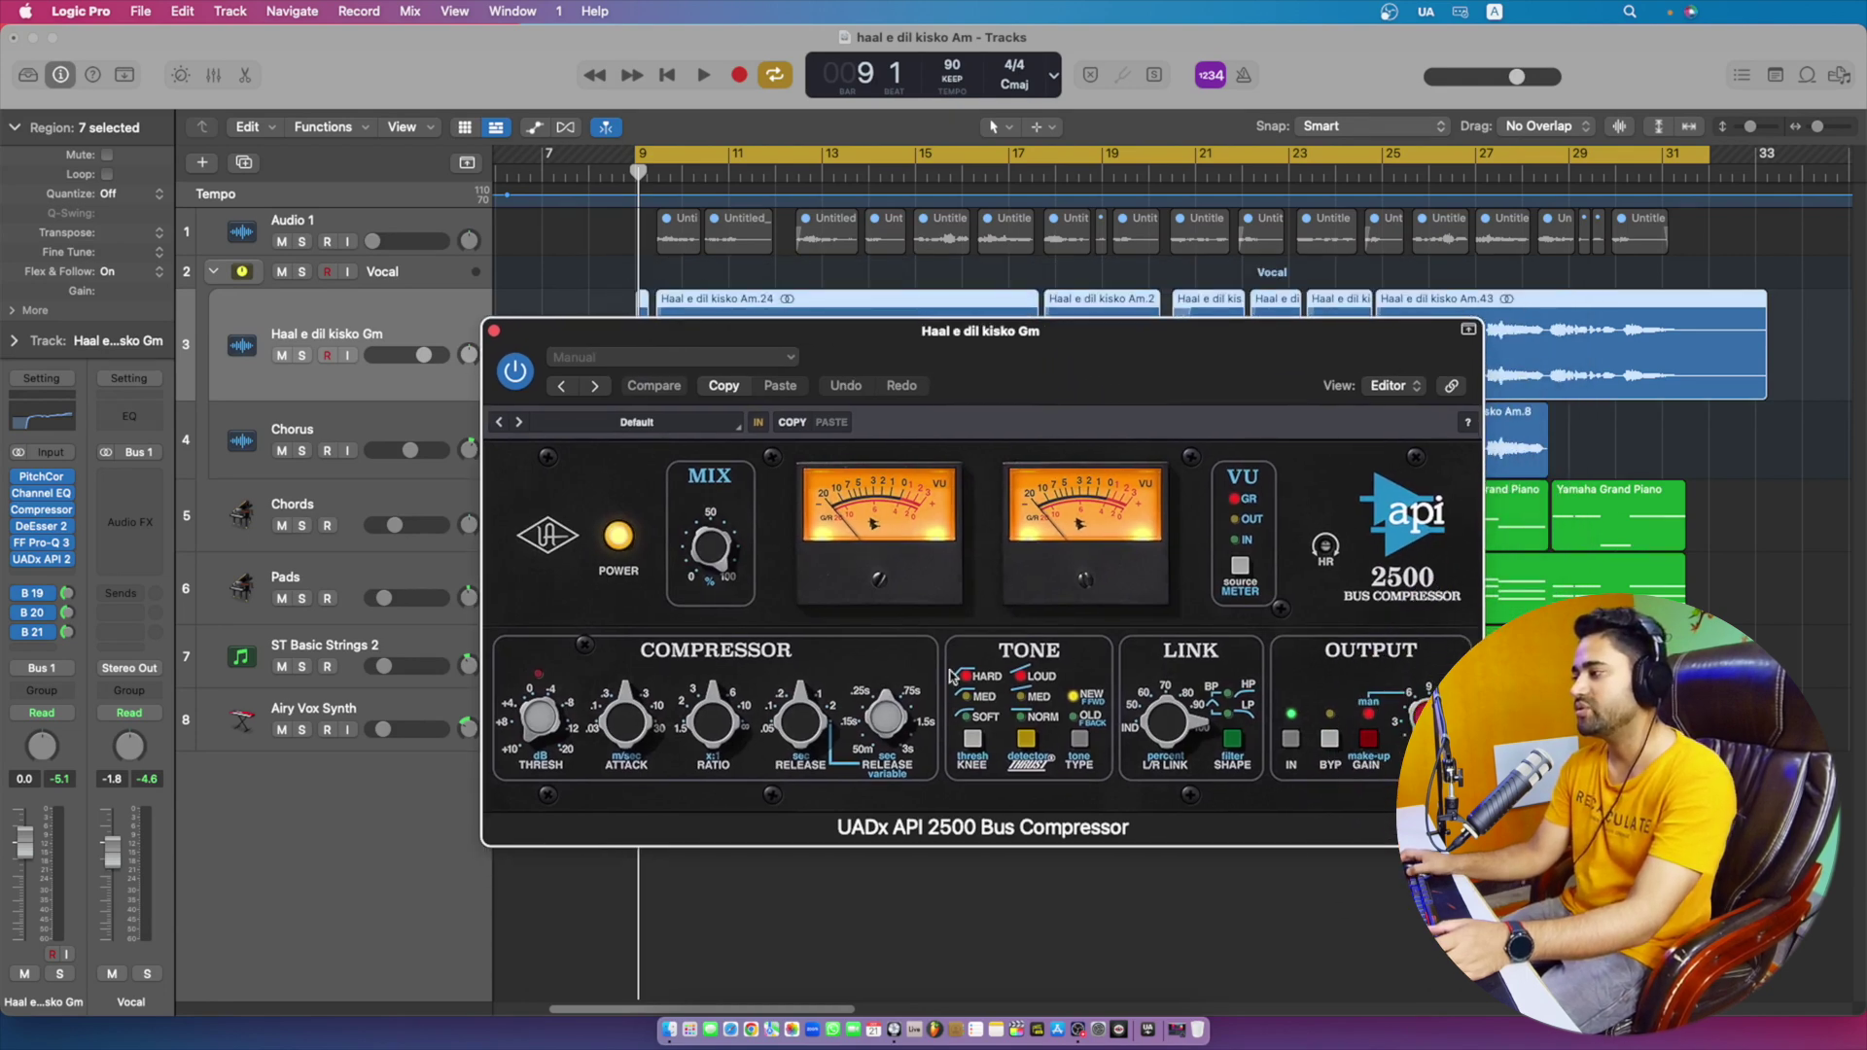
- Replace the API 2500 with the stereo UADx API Vision Channel Strip and move its window so the whole interface shows
left_click(41, 559)
mouse_move(560, 692)
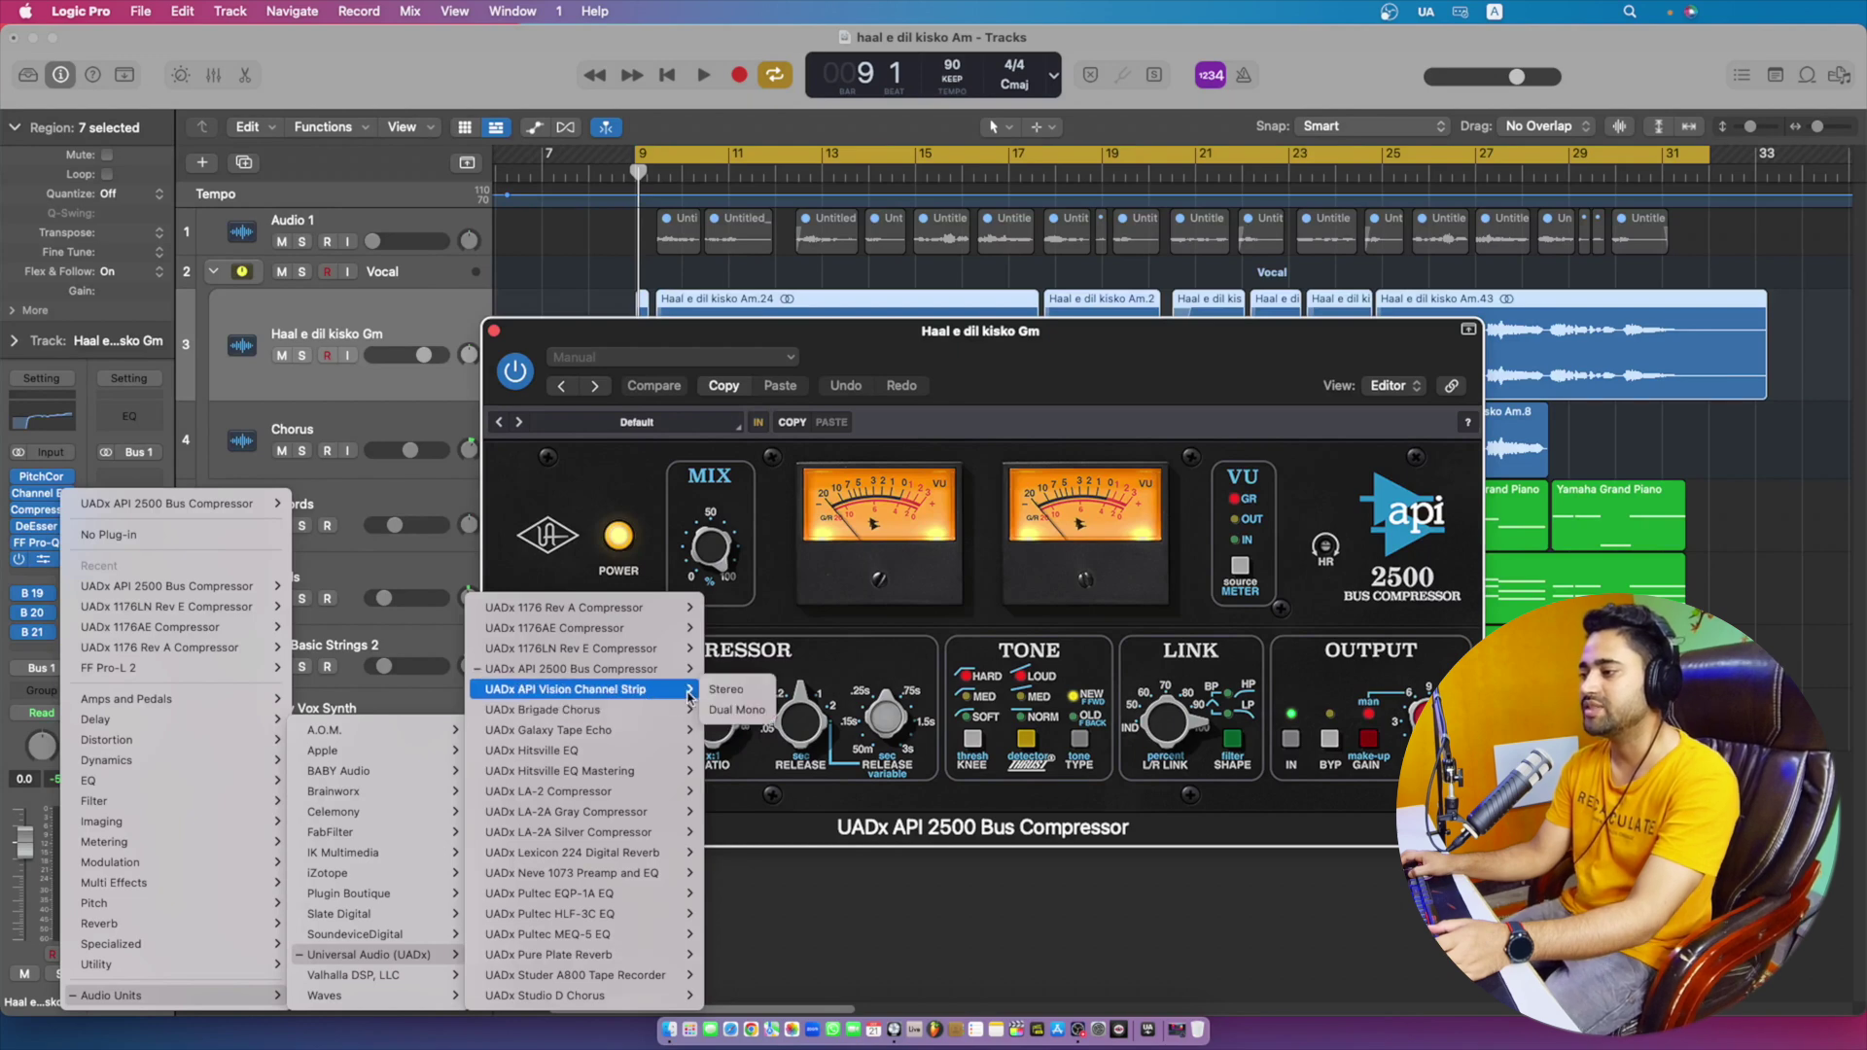
left_click(726, 689)
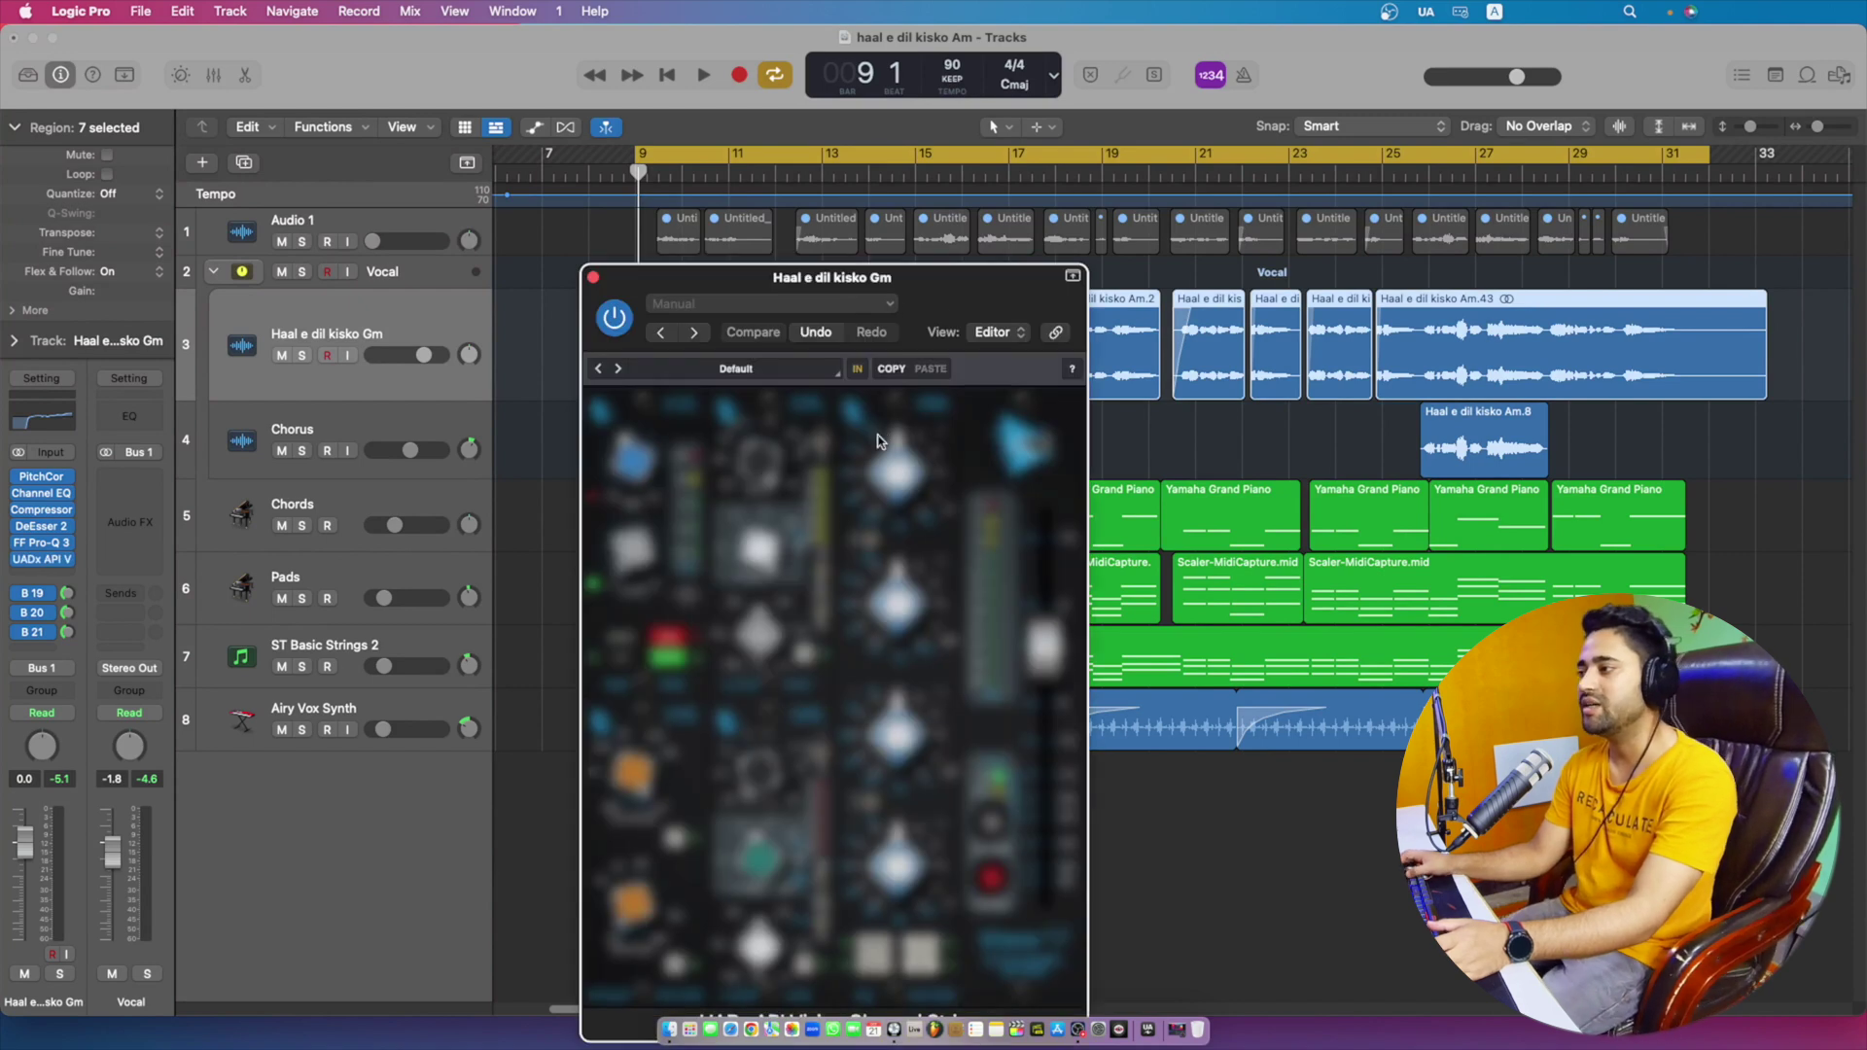
left_click_drag(941, 283, 982, 160)
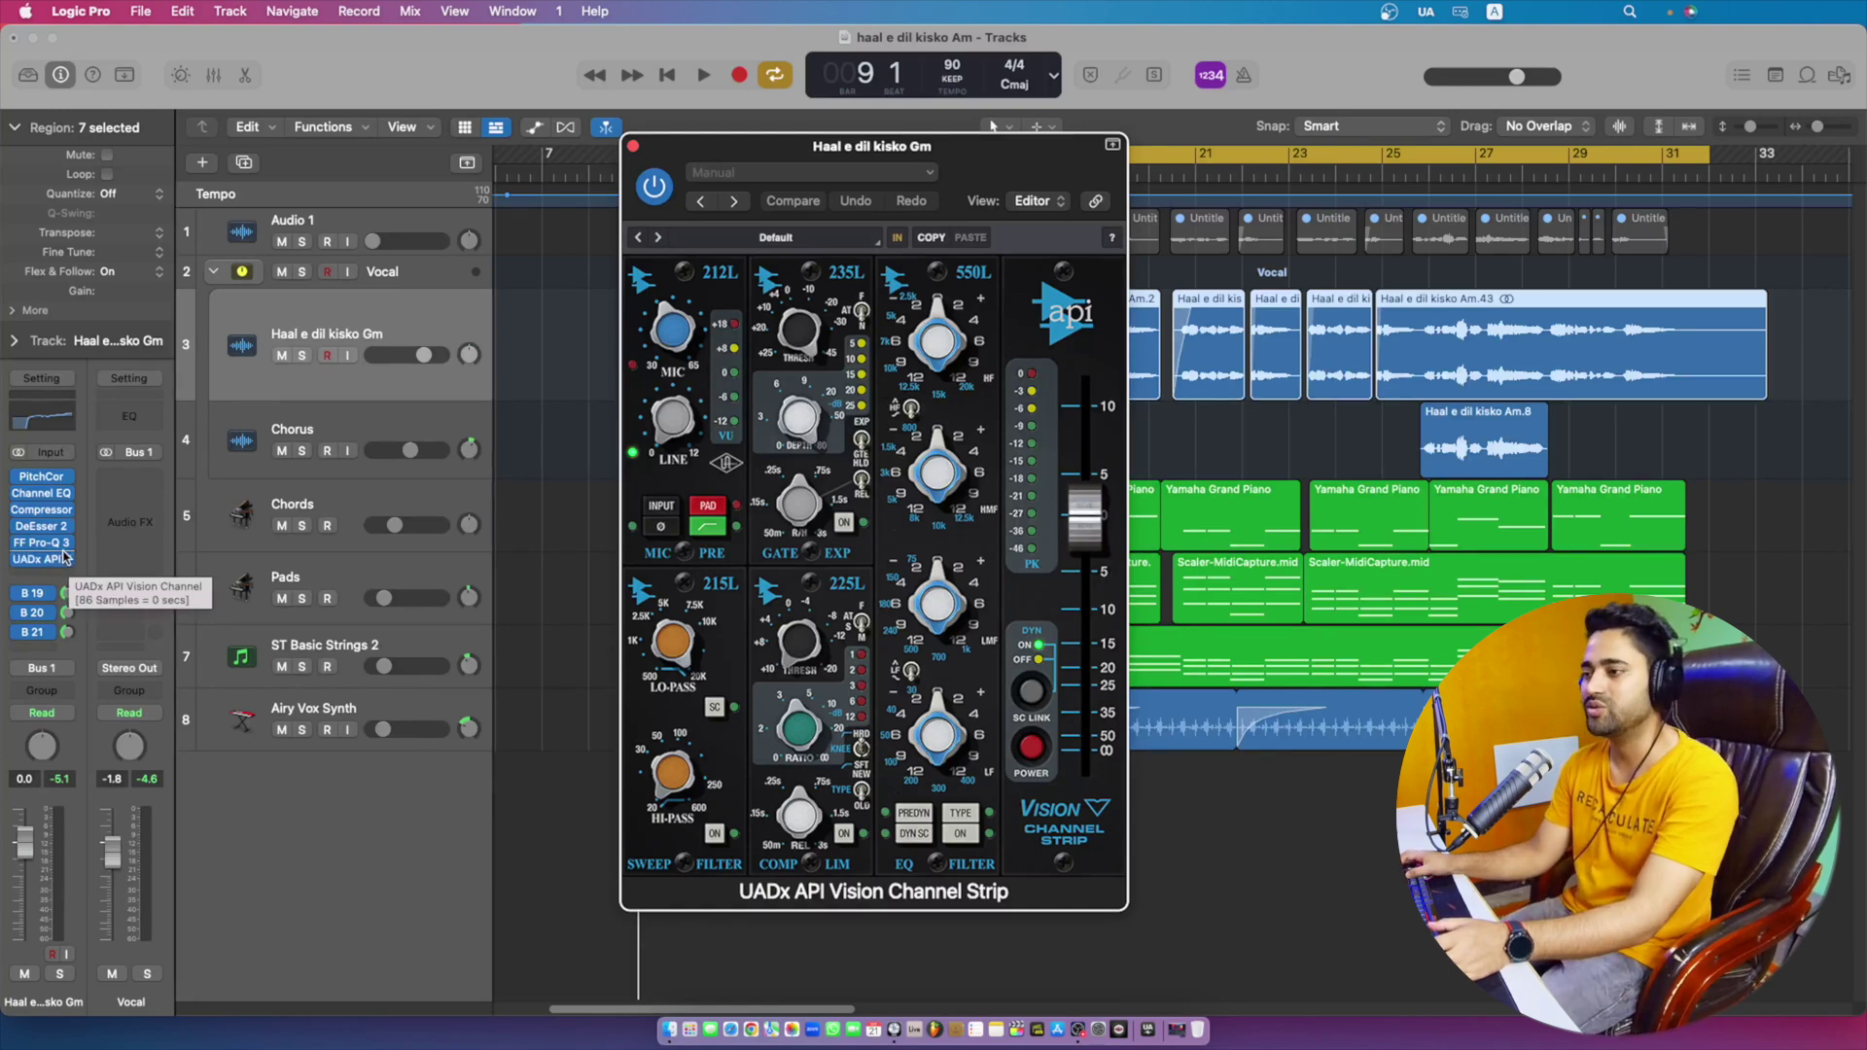
- Add the UADx Brigade Chorus in the empty insert slot after the API Vision Channel Strip
left_click(41, 576)
mouse_move(195, 995)
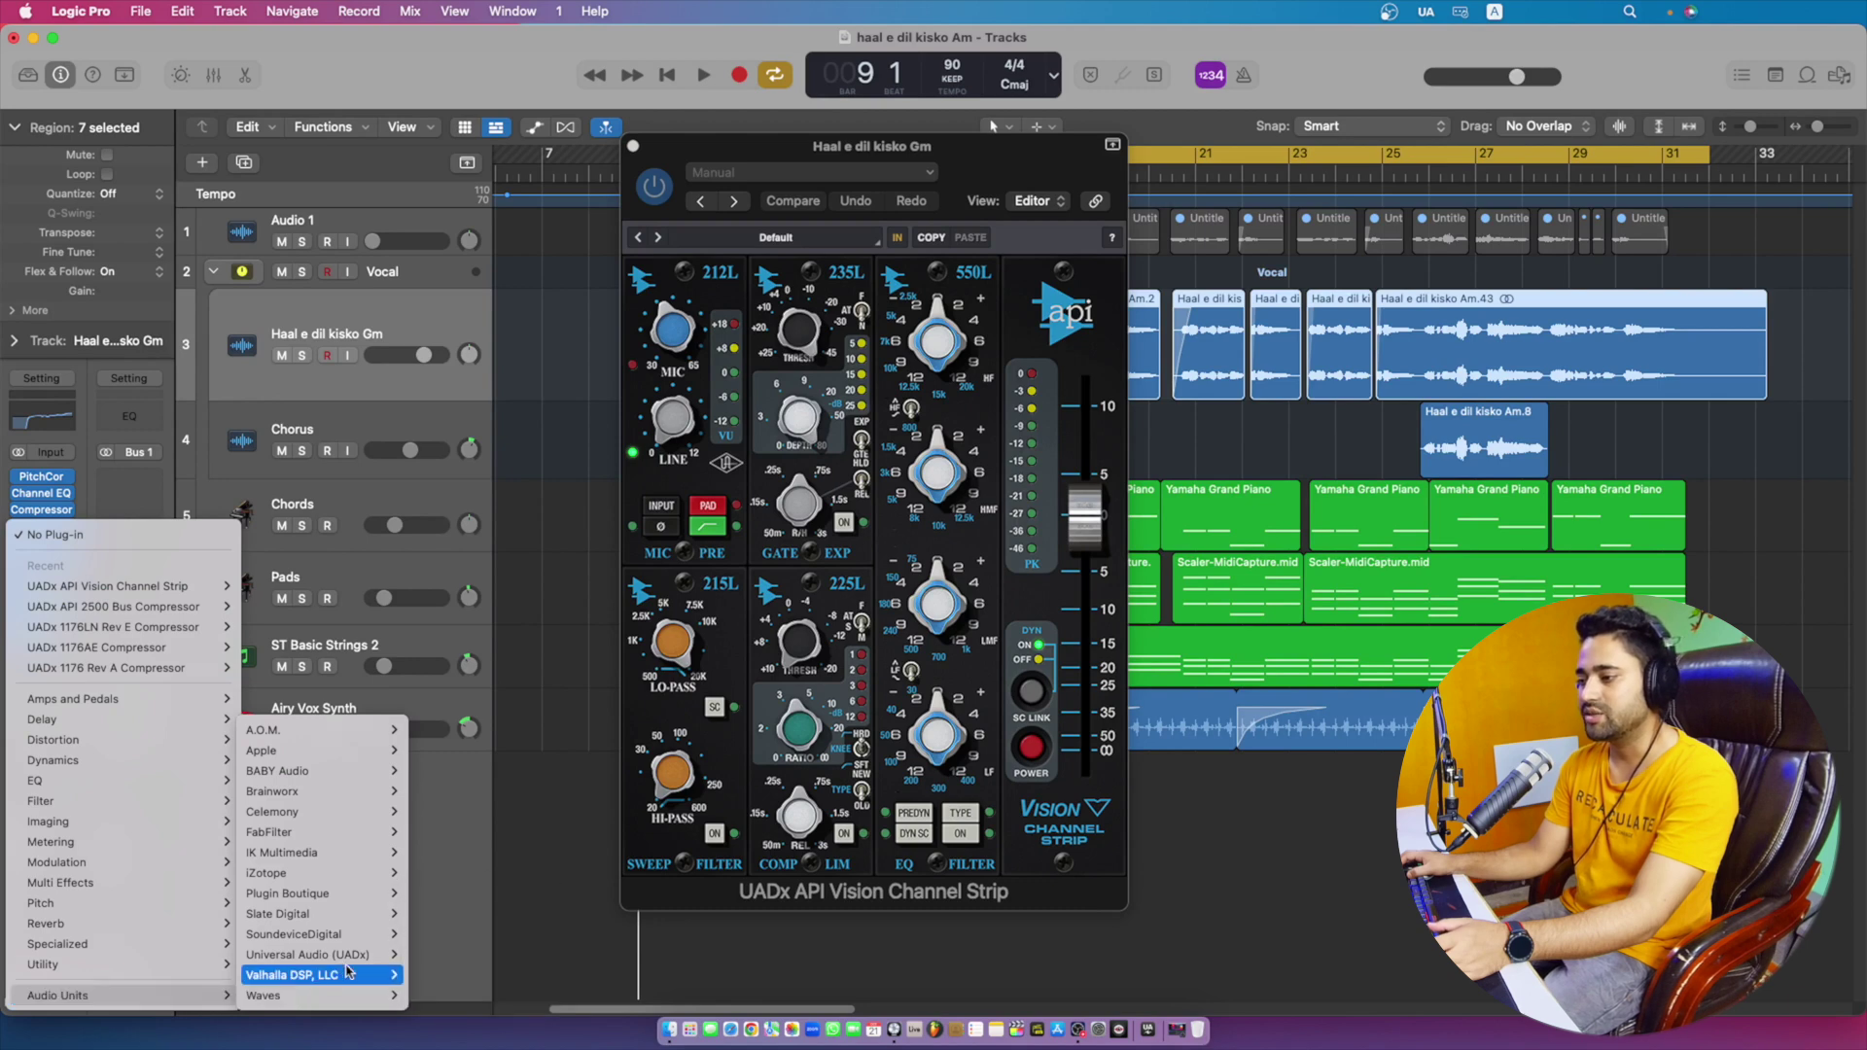
mouse_move(335, 955)
mouse_move(534, 689)
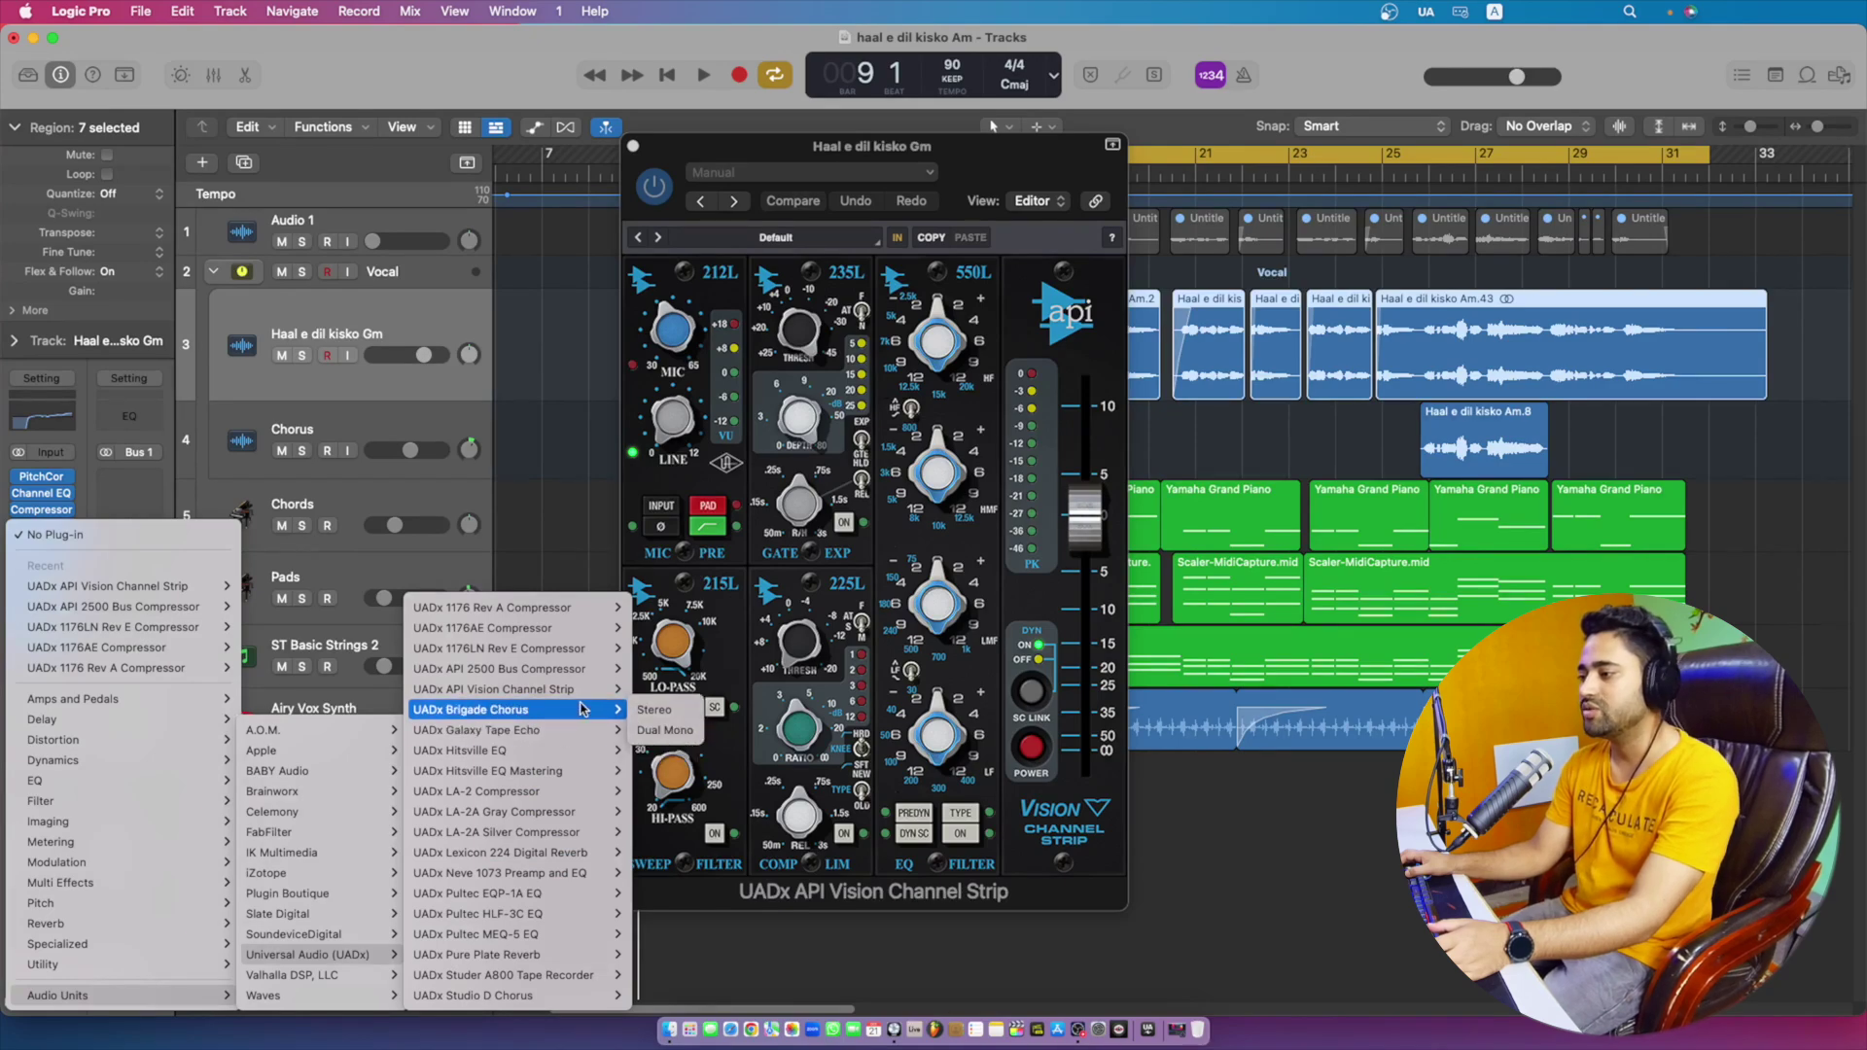
left_click(959, 648)
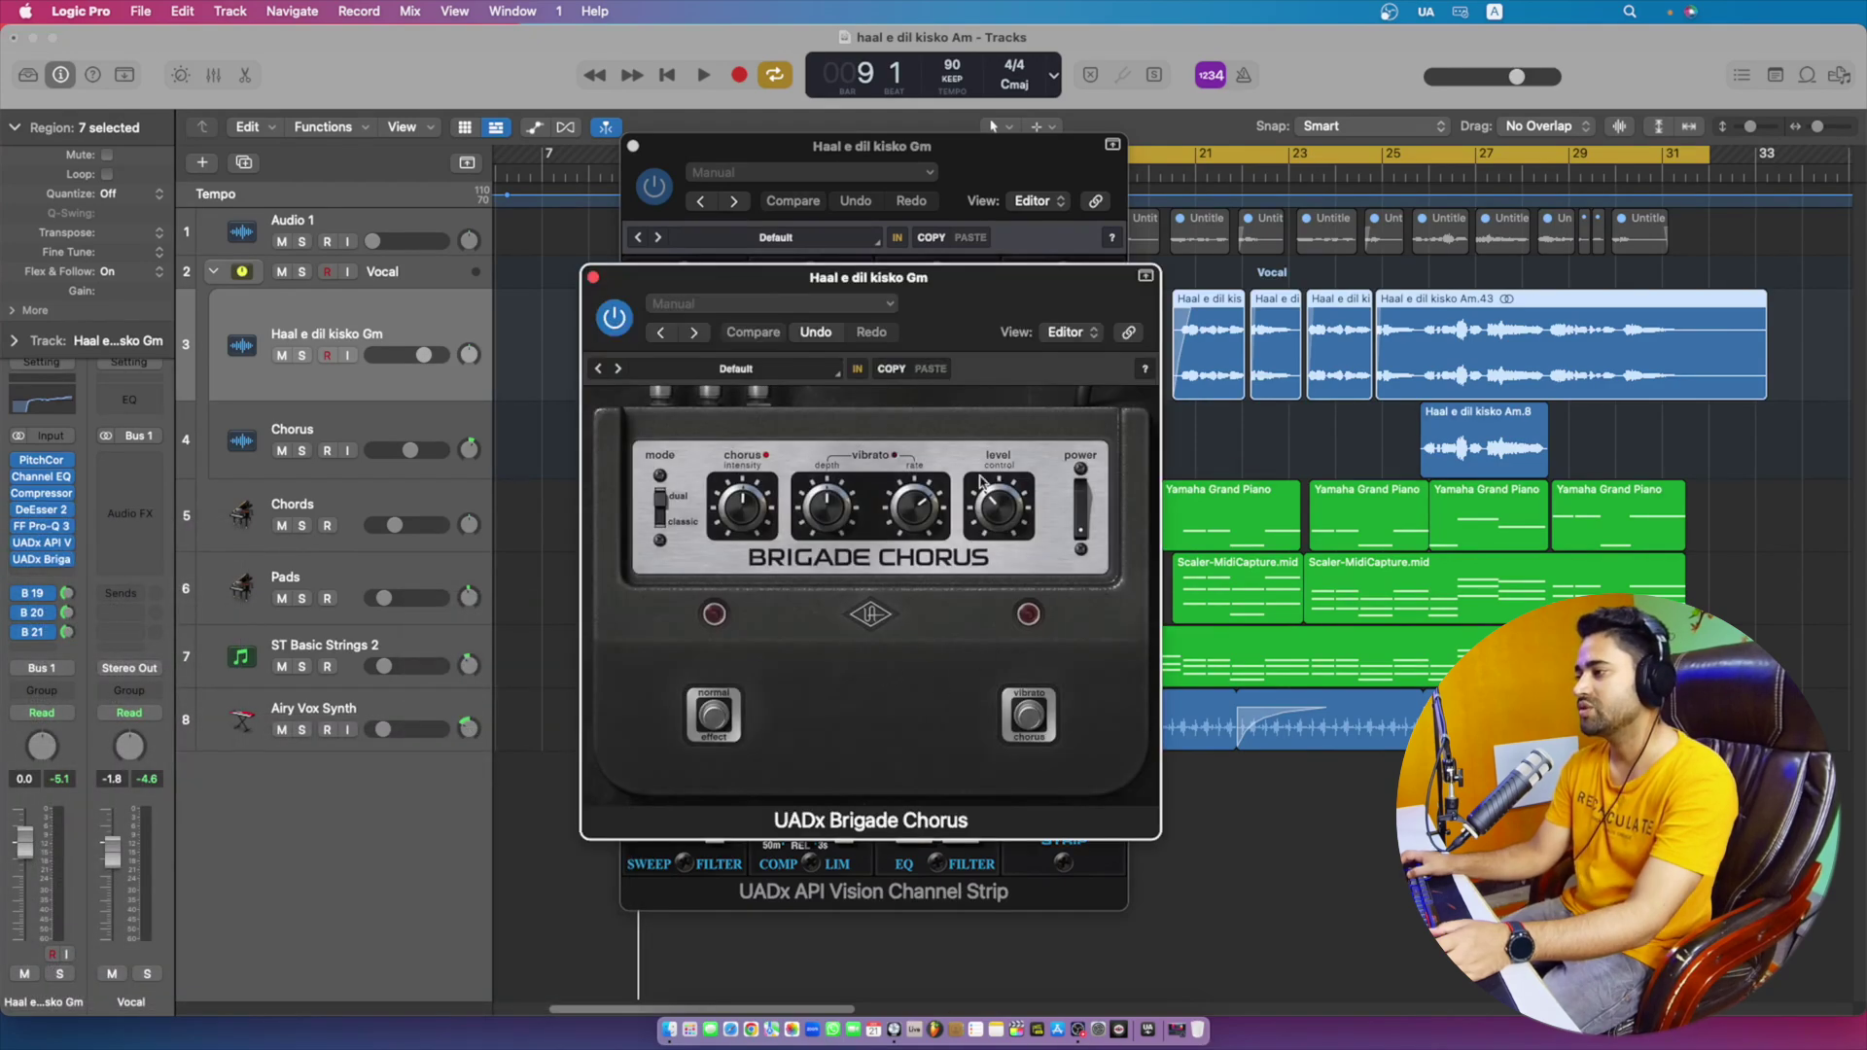
- Close both open plug-in windows and remove the API Vision Channel Strip and Brigade Chorus from the vocal track
left_click(674, 187)
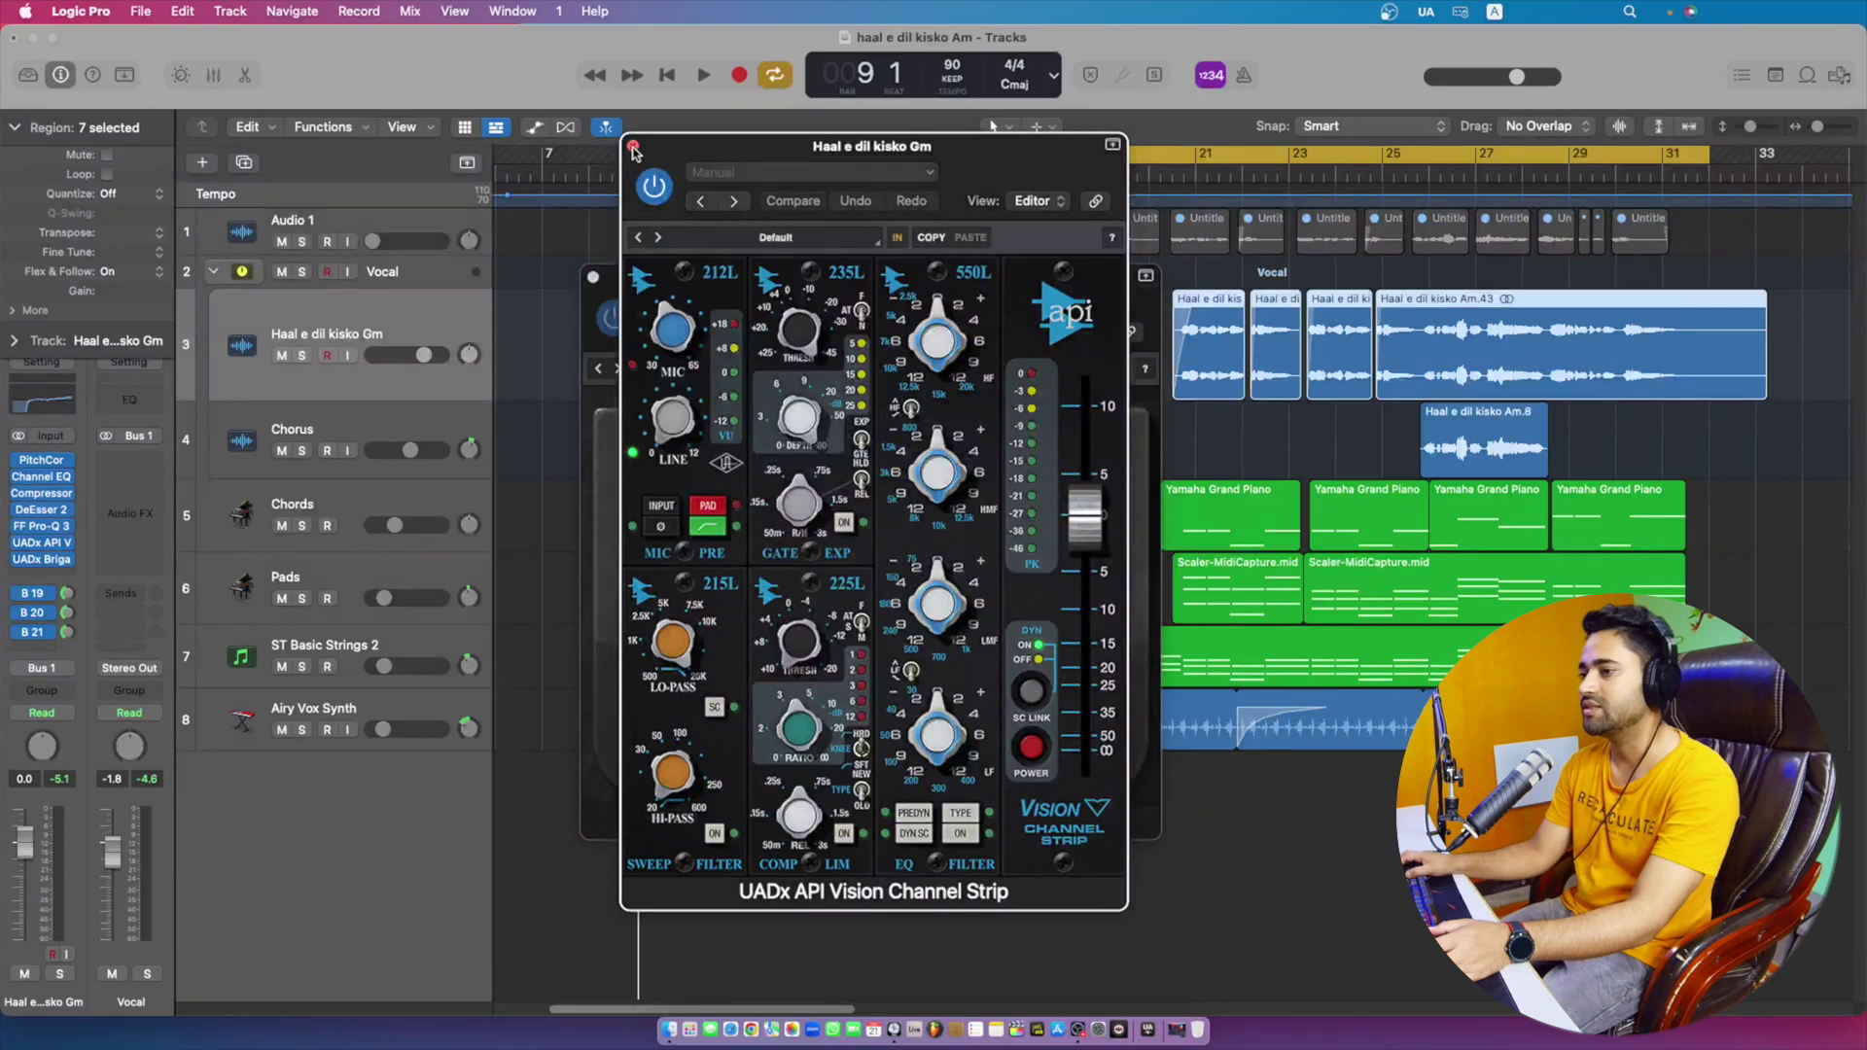
left_click(633, 146)
left_click(592, 277)
left_click(64, 574)
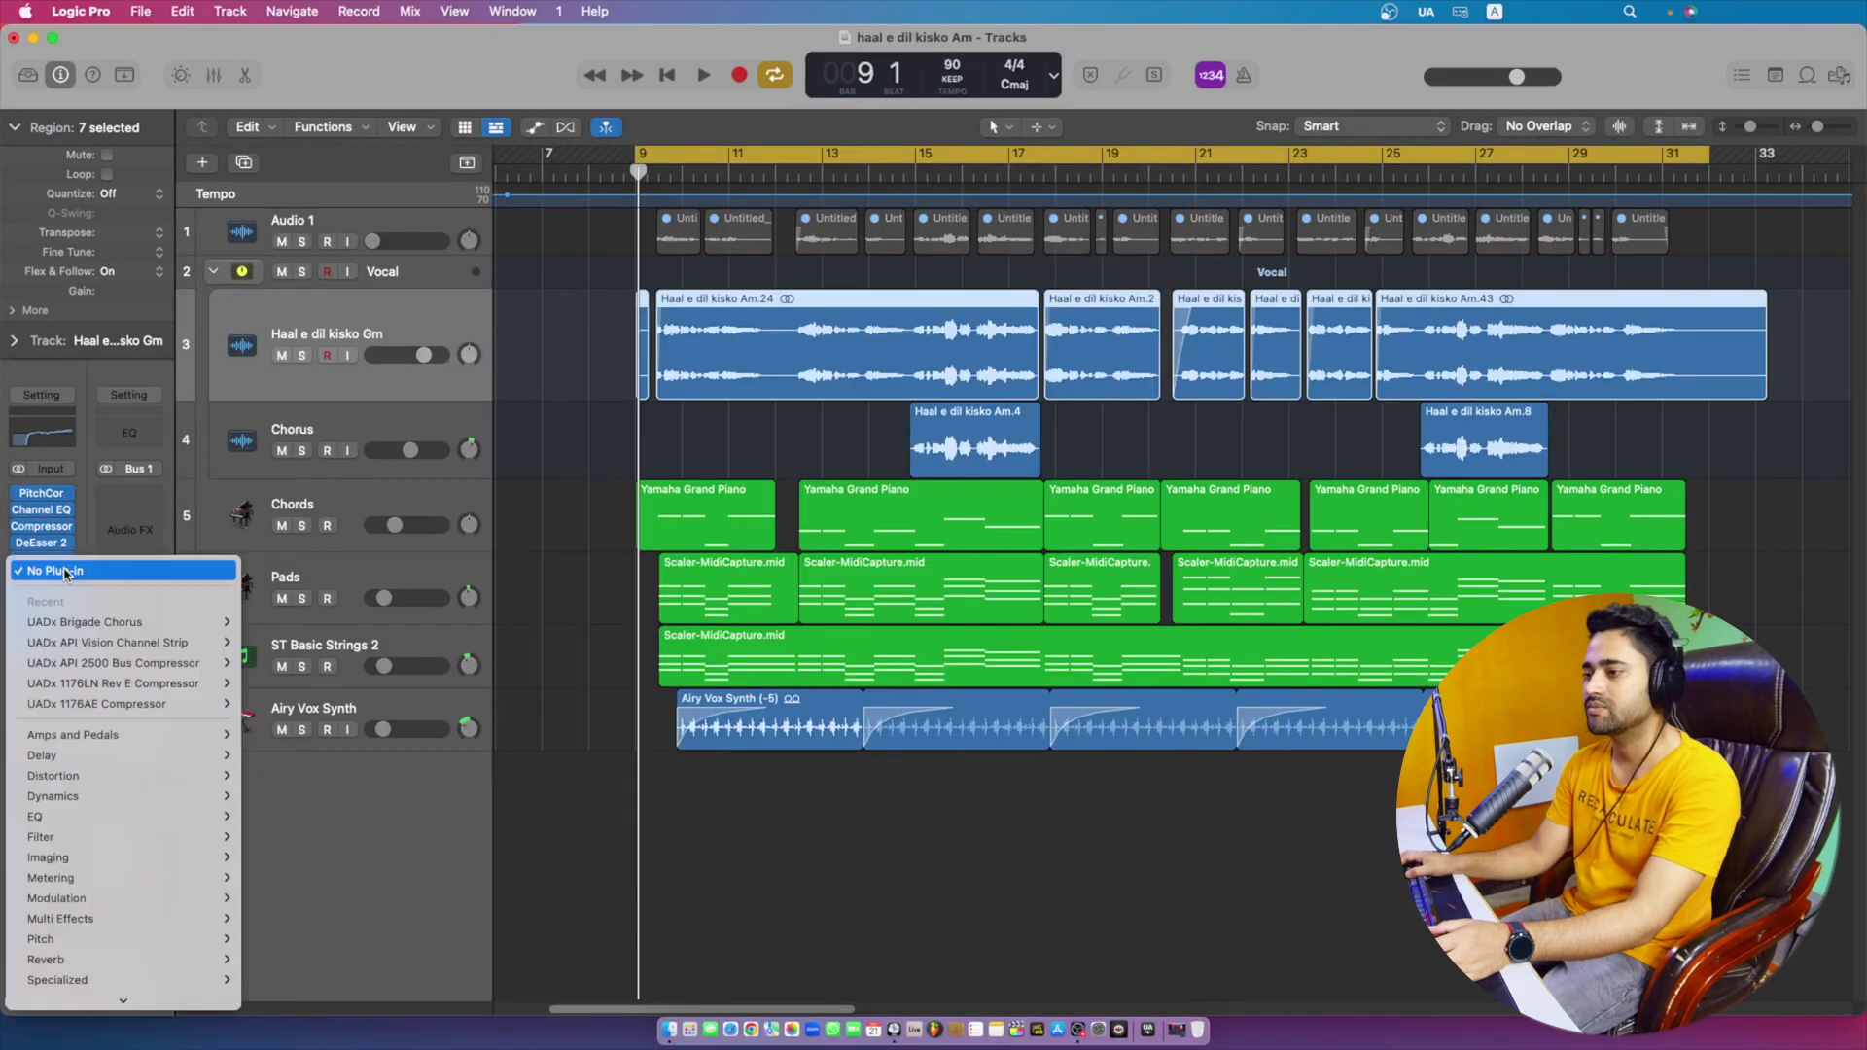
left_click(342, 886)
- Insert the stereo UADx Galaxy Tape Echo in the empty slot after FF Pro-Q 3 on the vocal track
left_click(70, 578)
mouse_move(117, 995)
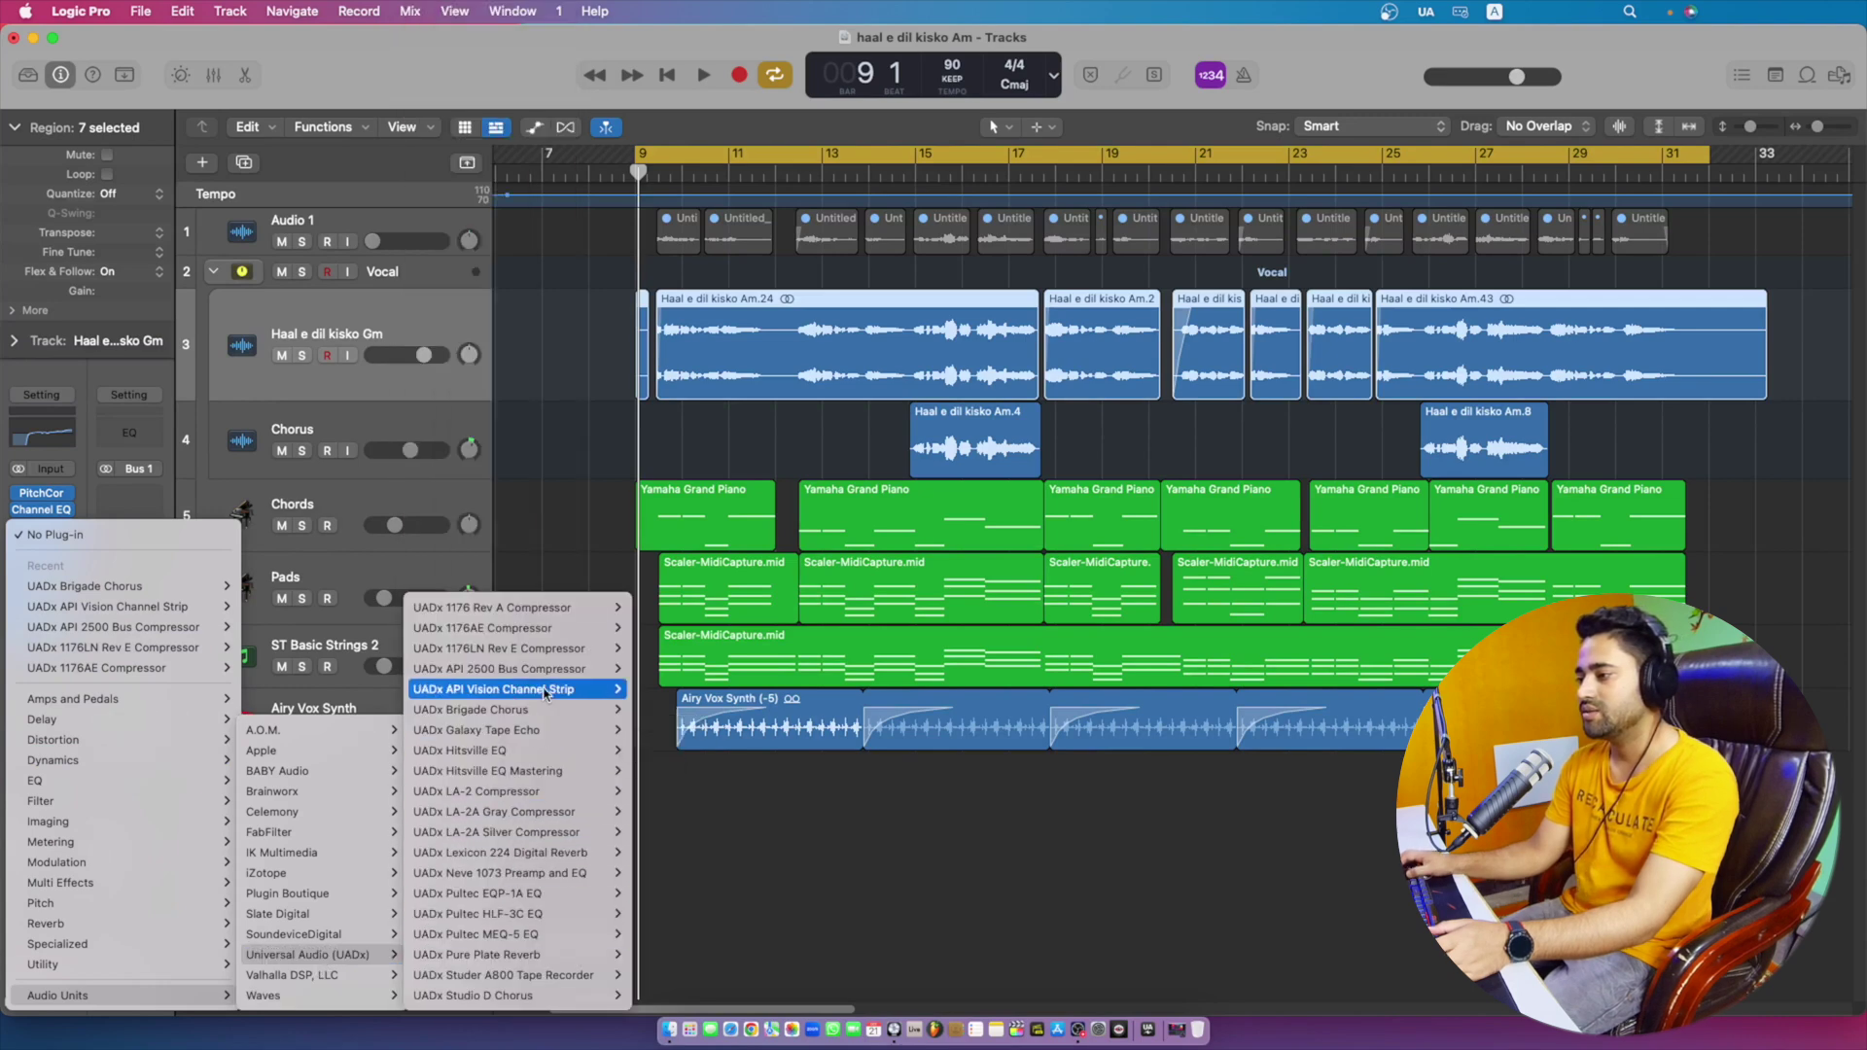
mouse_move(519, 731)
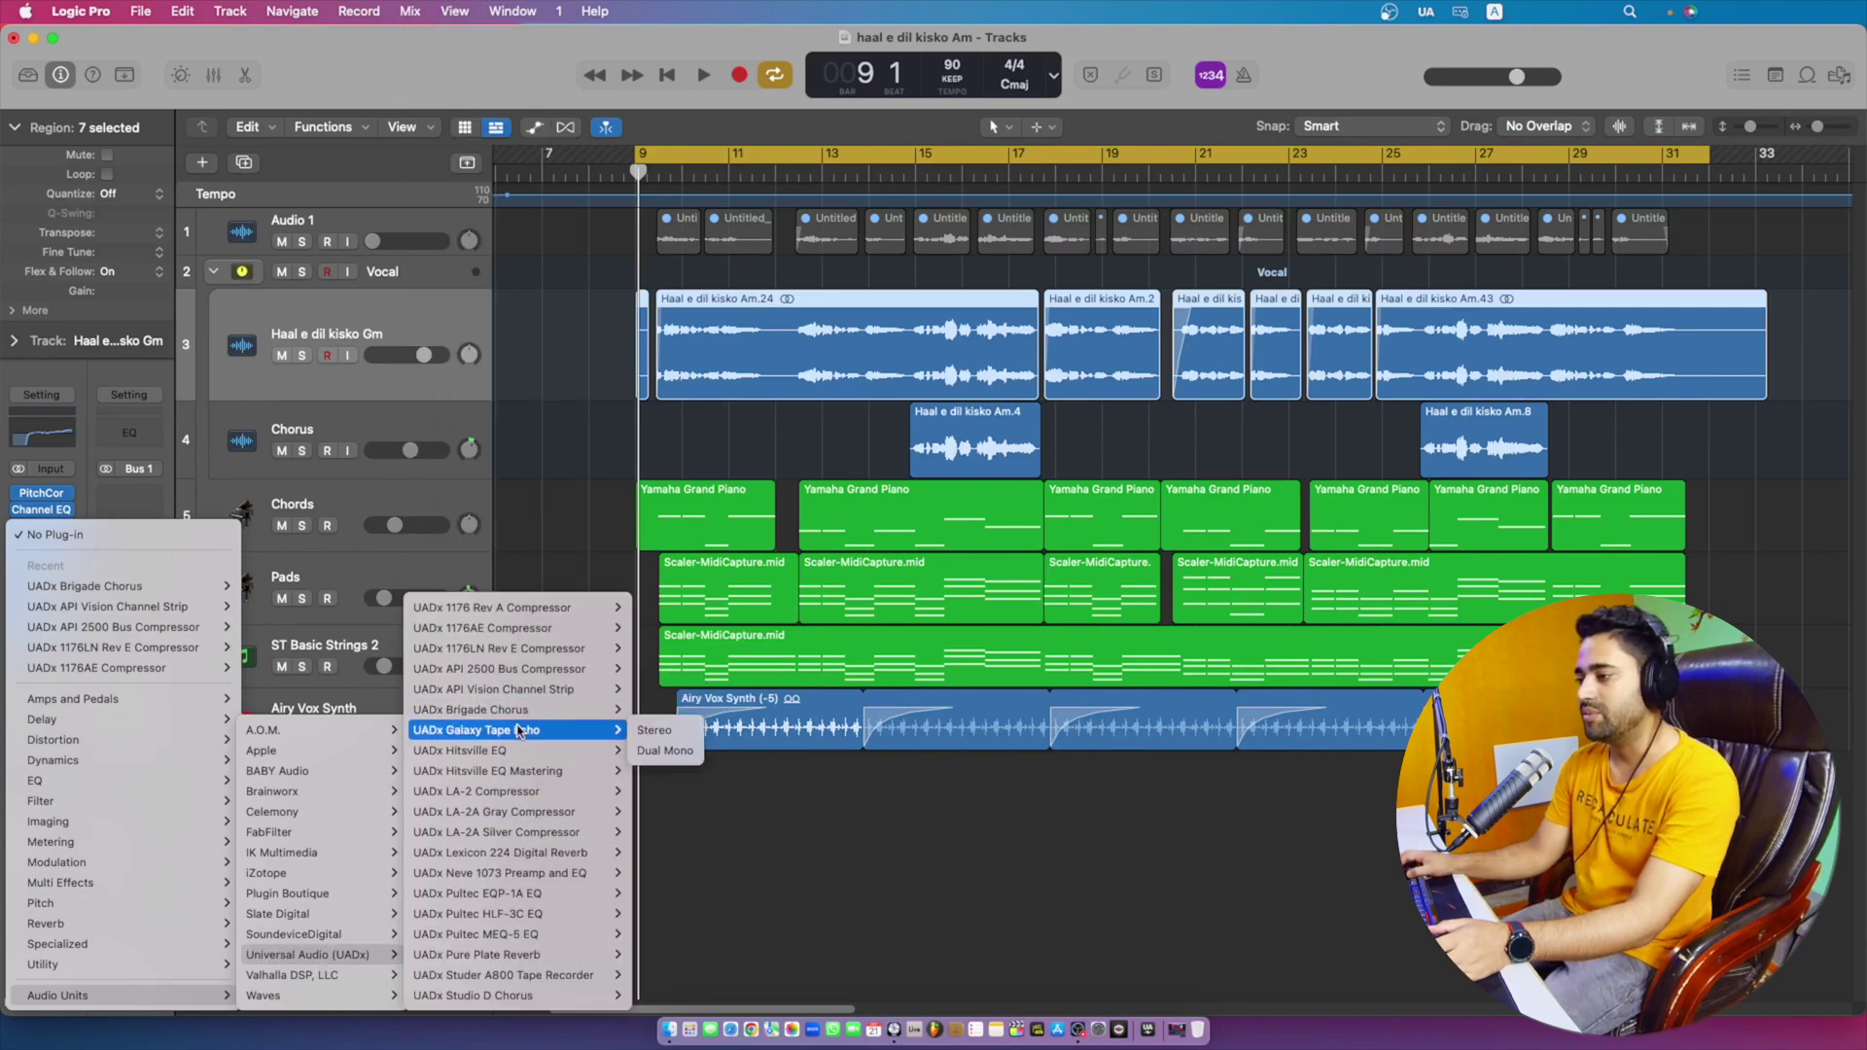
left_click(653, 730)
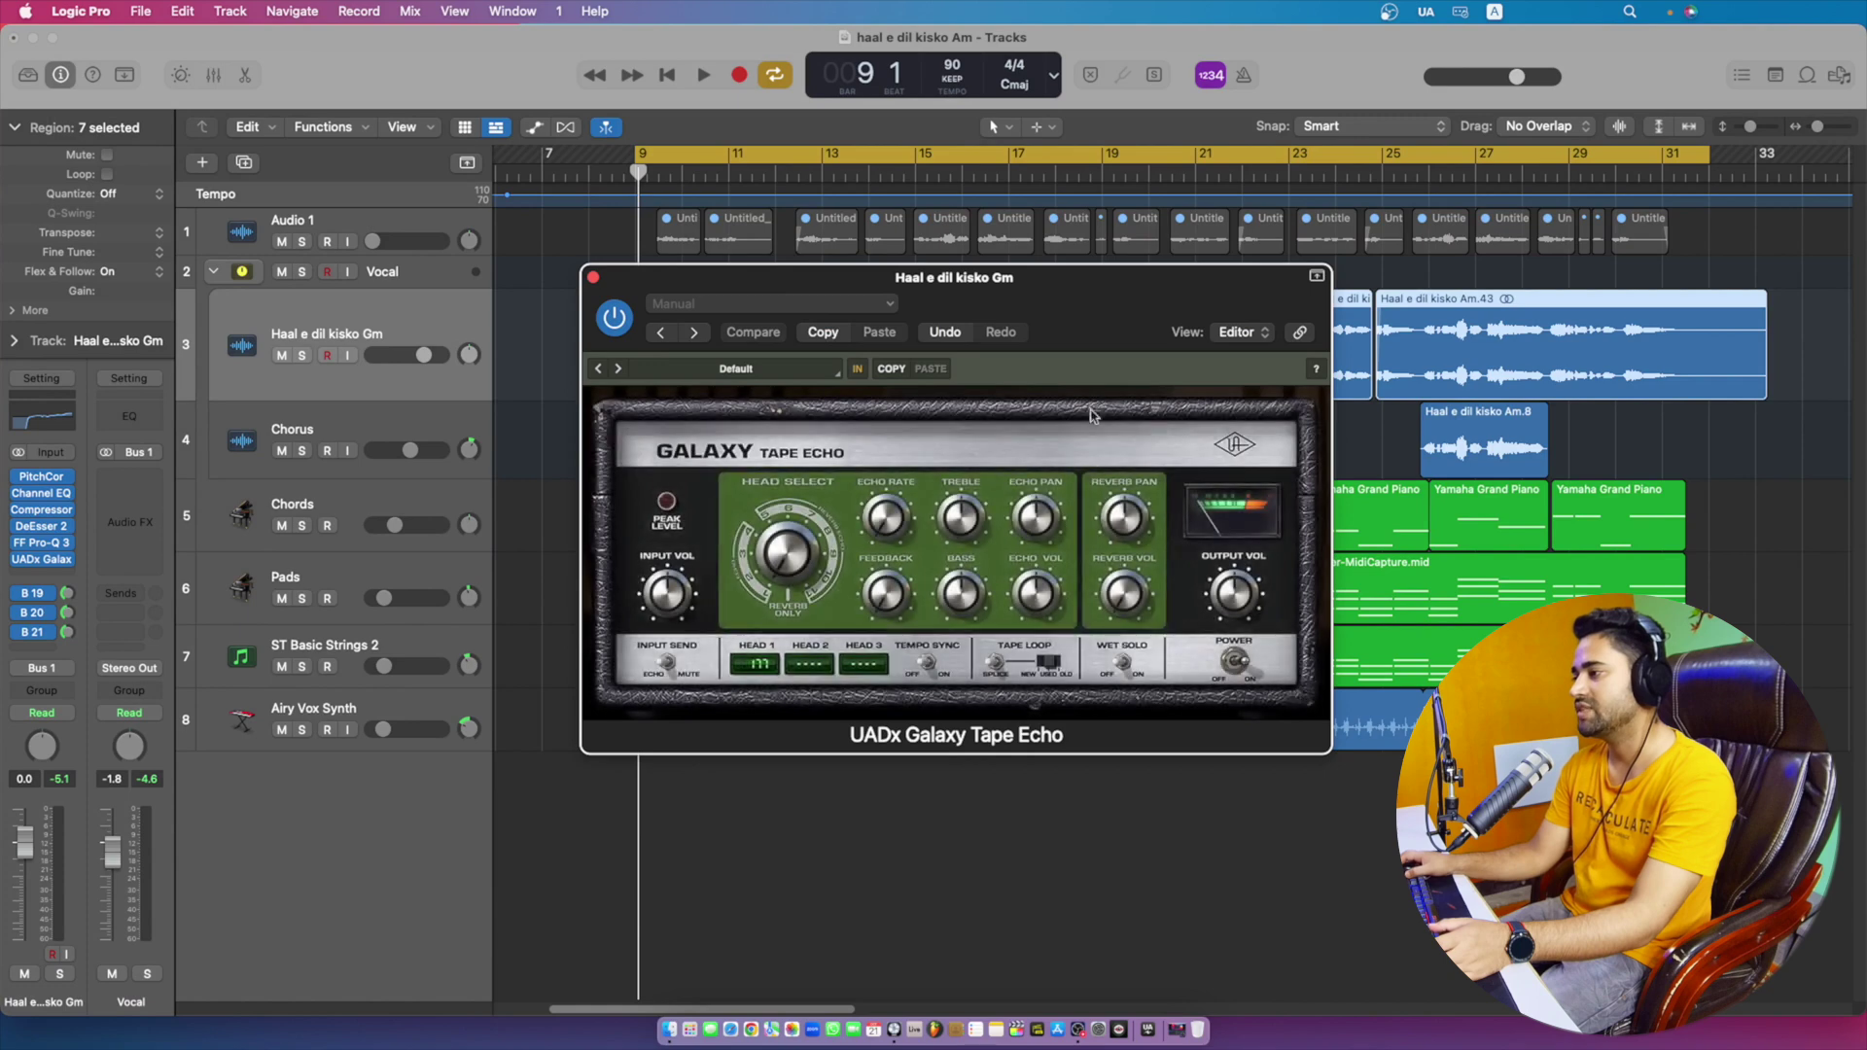
- Browse the Galaxy Tape Echo's presets, try several, load Jealousy and close the plug-in window
left_click(717, 496)
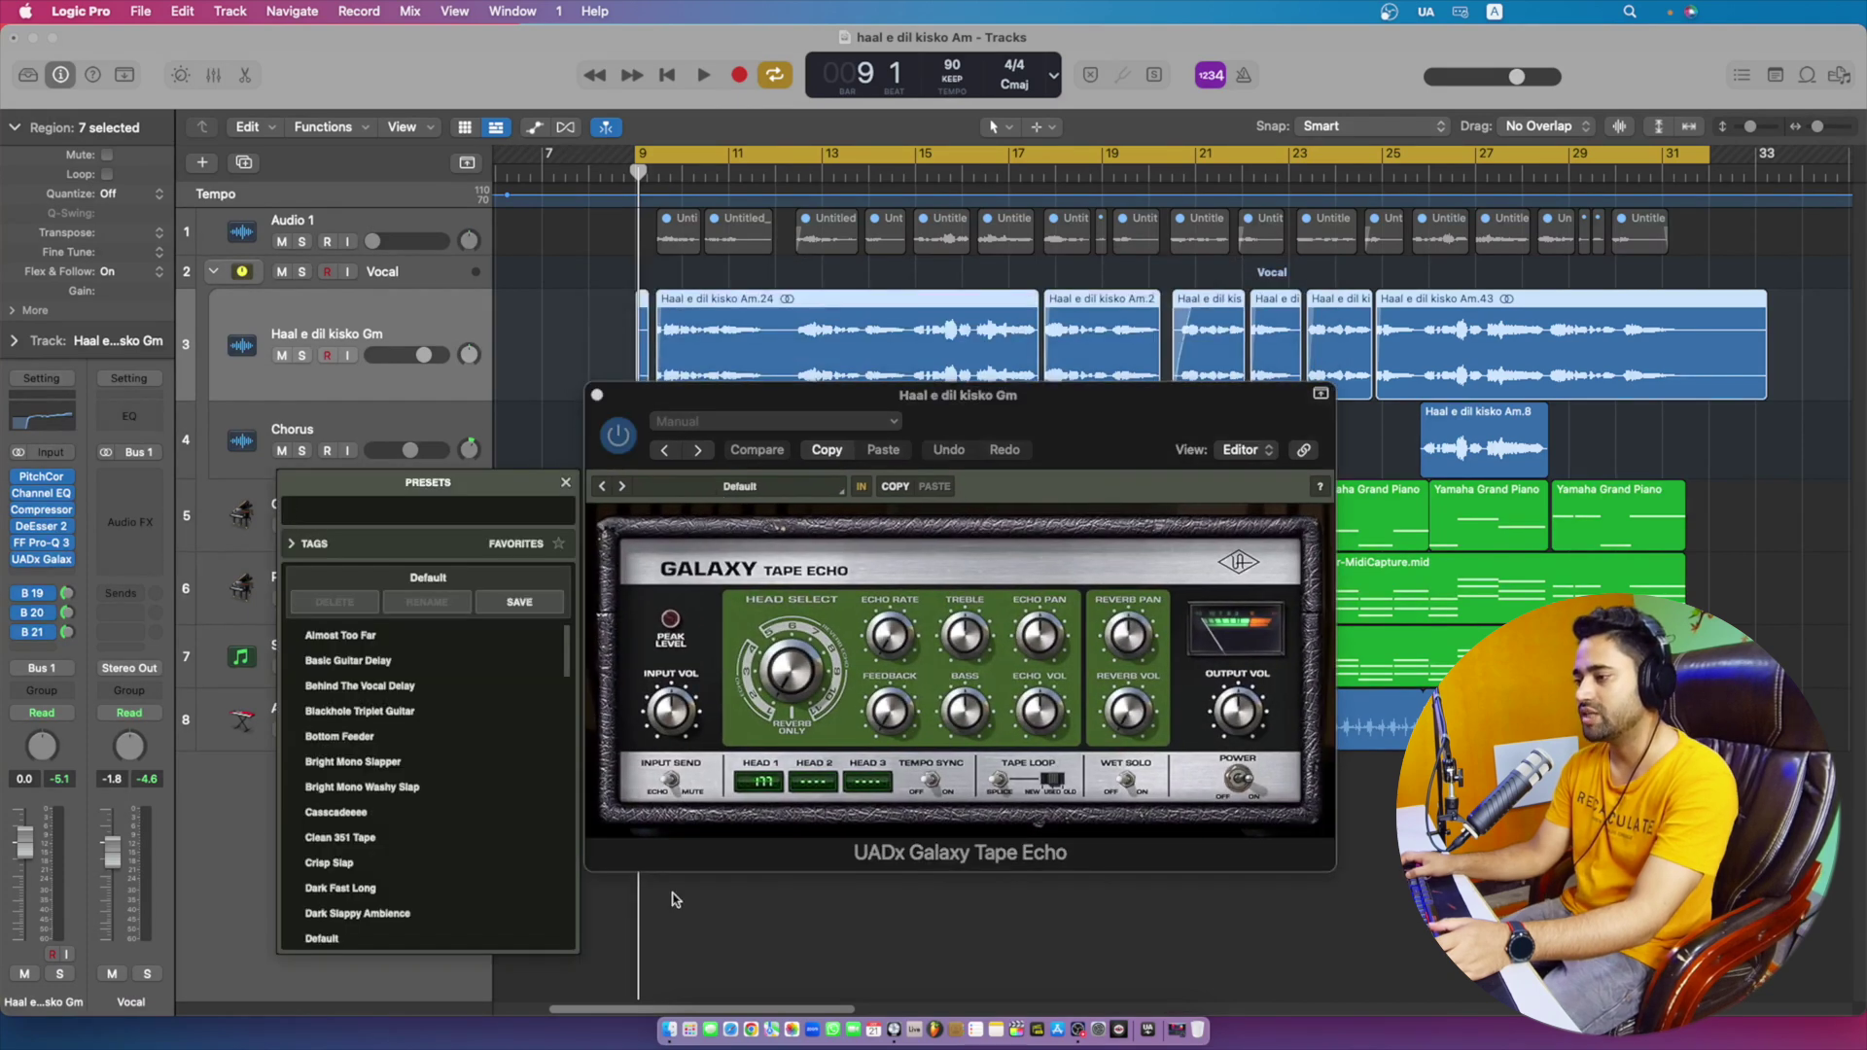
scroll(342, 777, "down", 3)
scroll(350, 807, "down", 5)
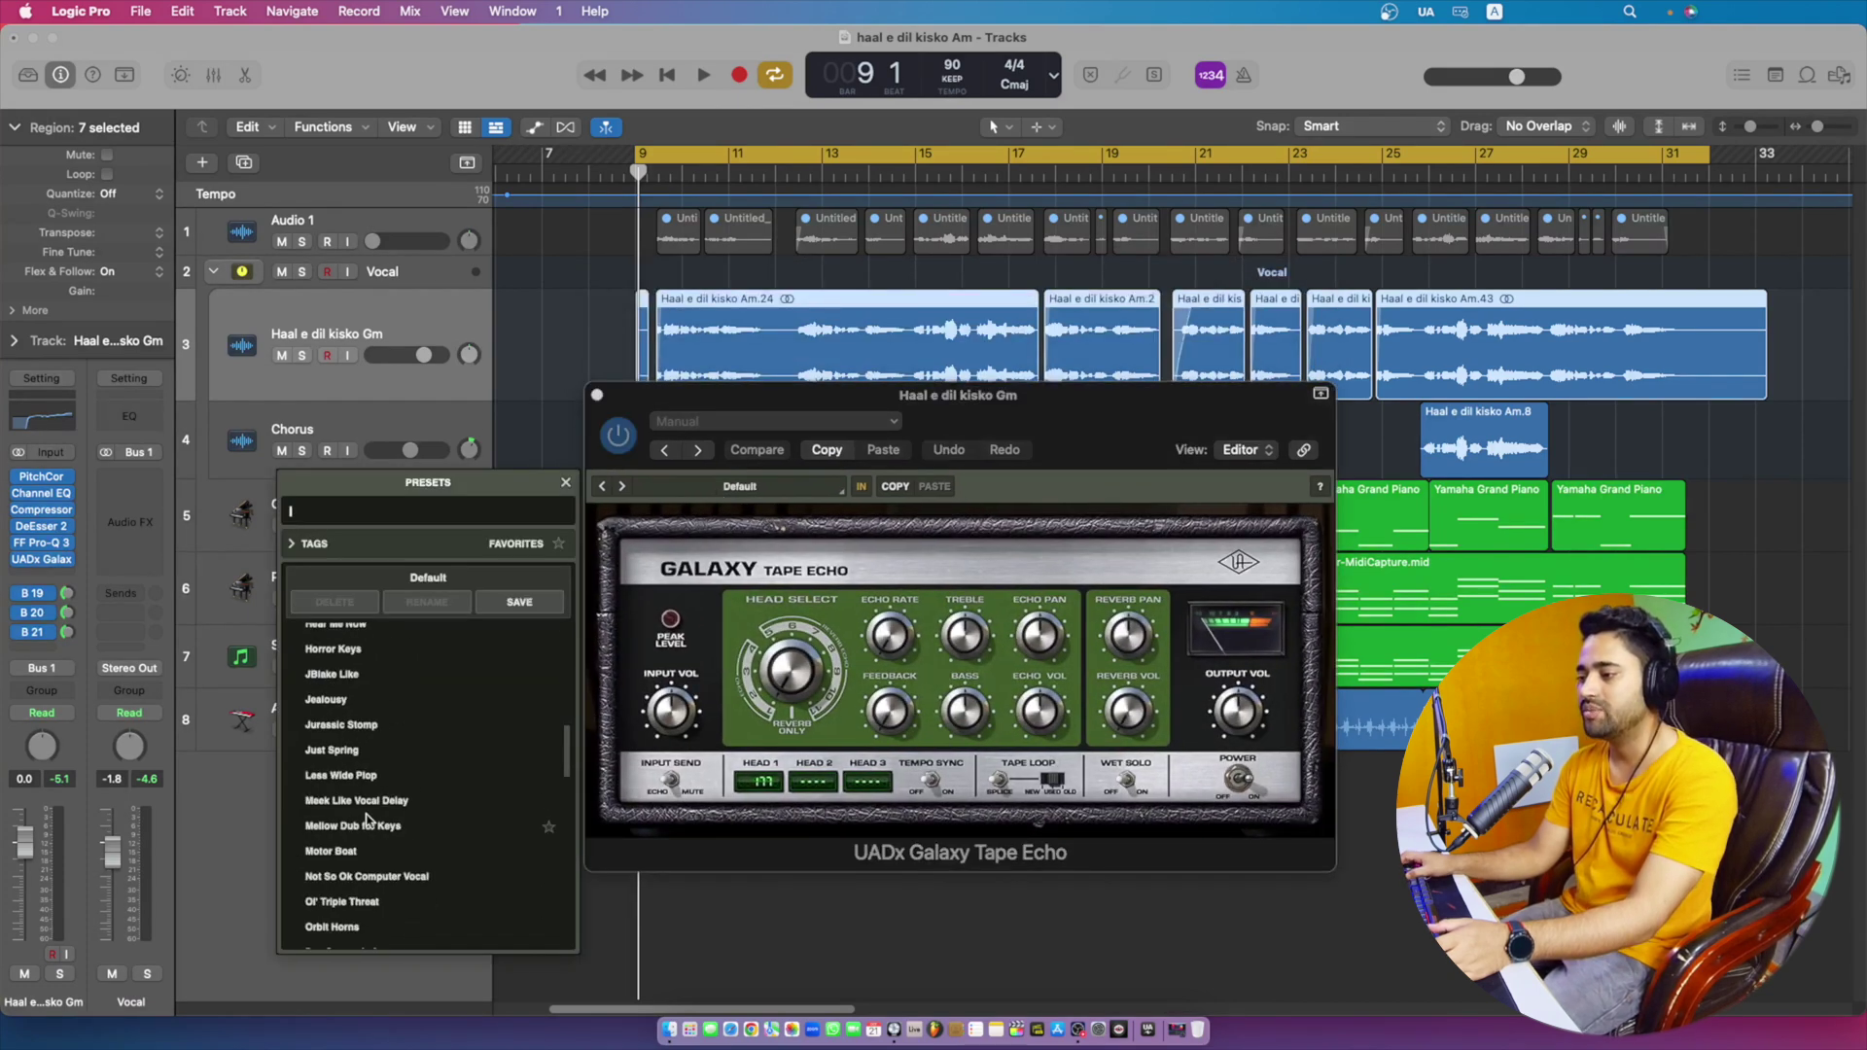
left_click(384, 851)
left_click(380, 902)
left_click(399, 797)
left_click(425, 699)
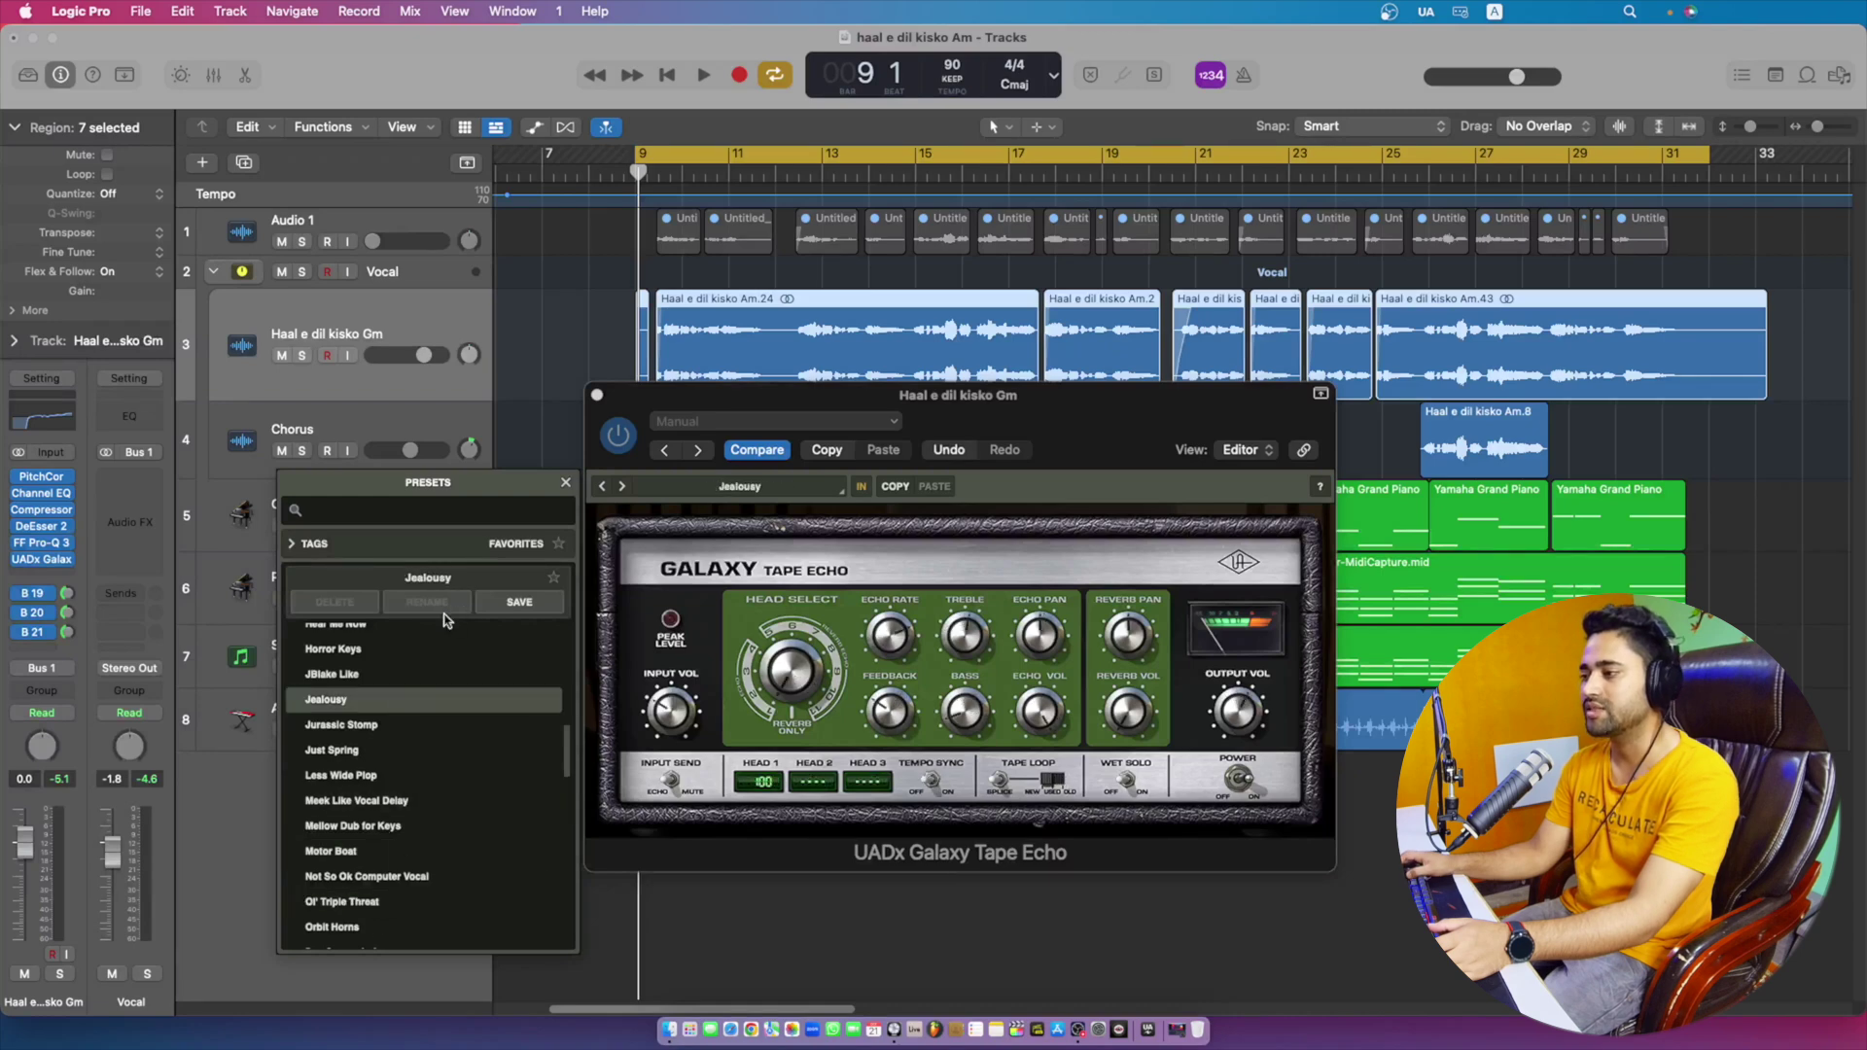
left_click(597, 394)
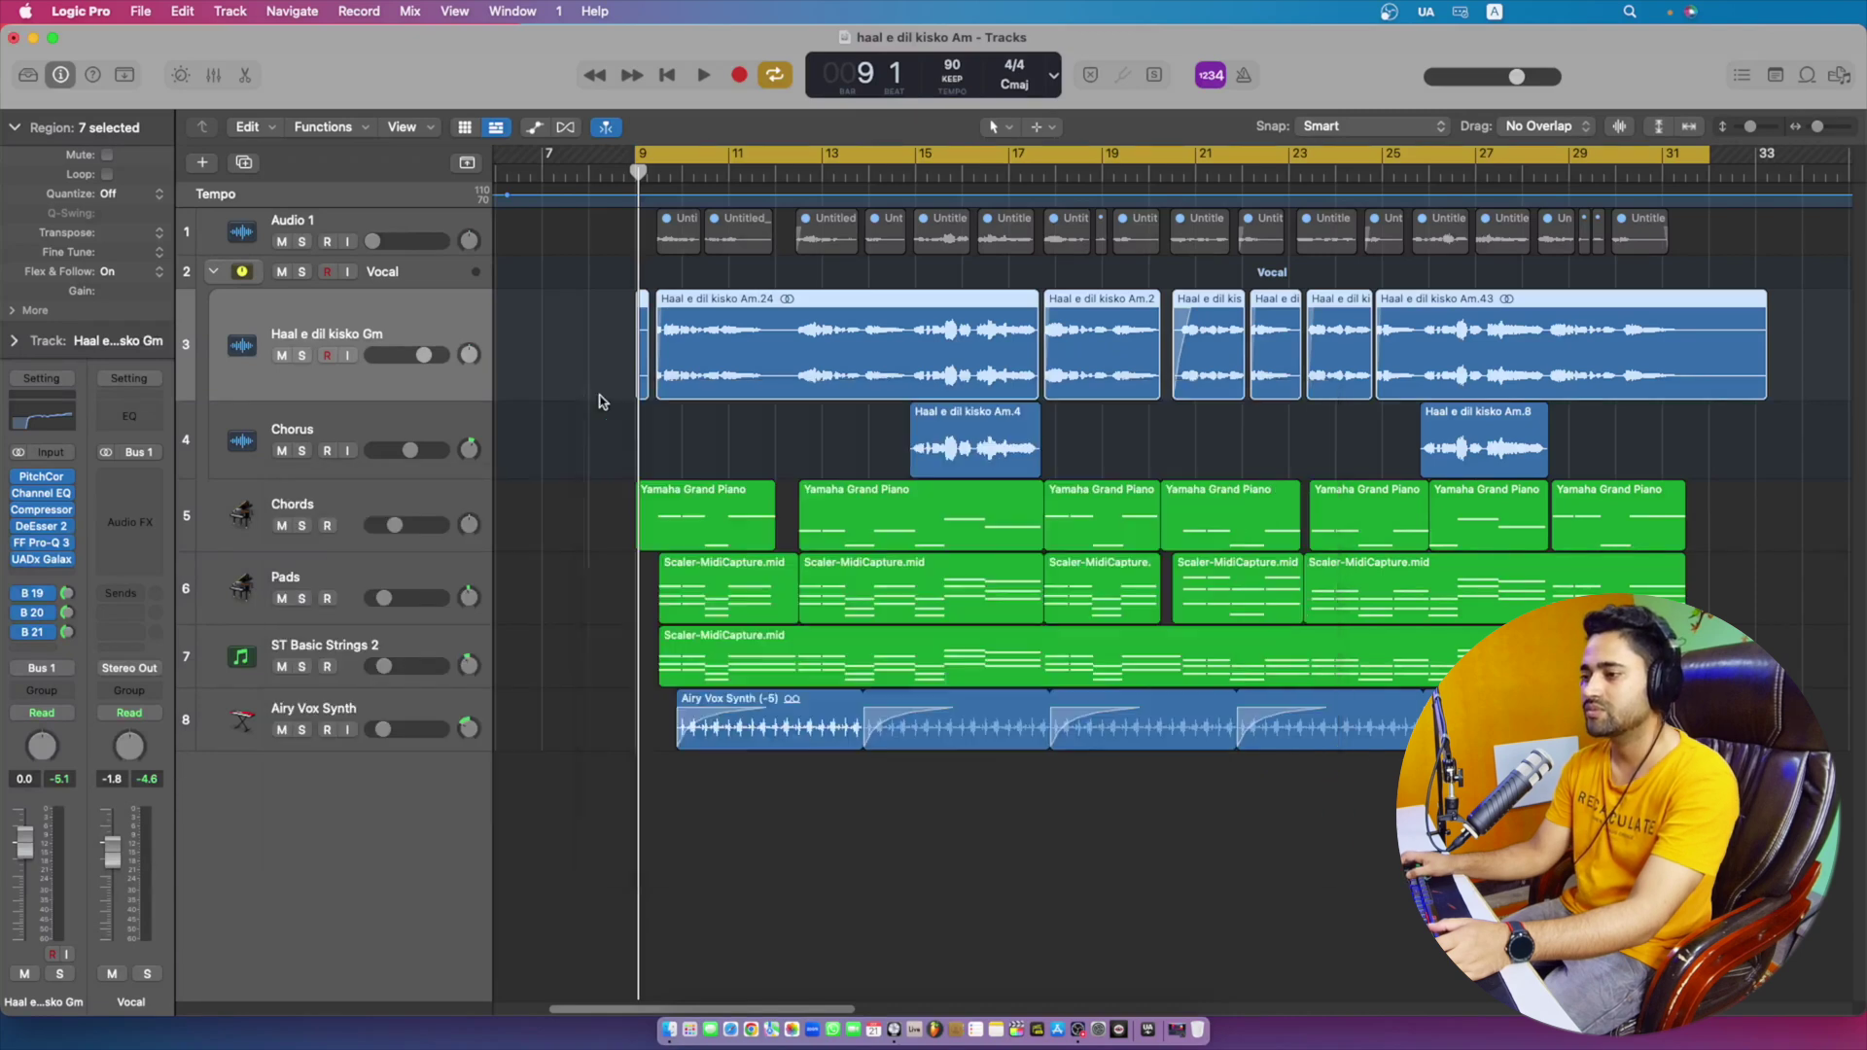
- Replace the Galaxy Tape Echo on the vocal track with the stereo UADx Hitsville EQ
left_click(73, 558)
mouse_move(146, 994)
mouse_move(422, 982)
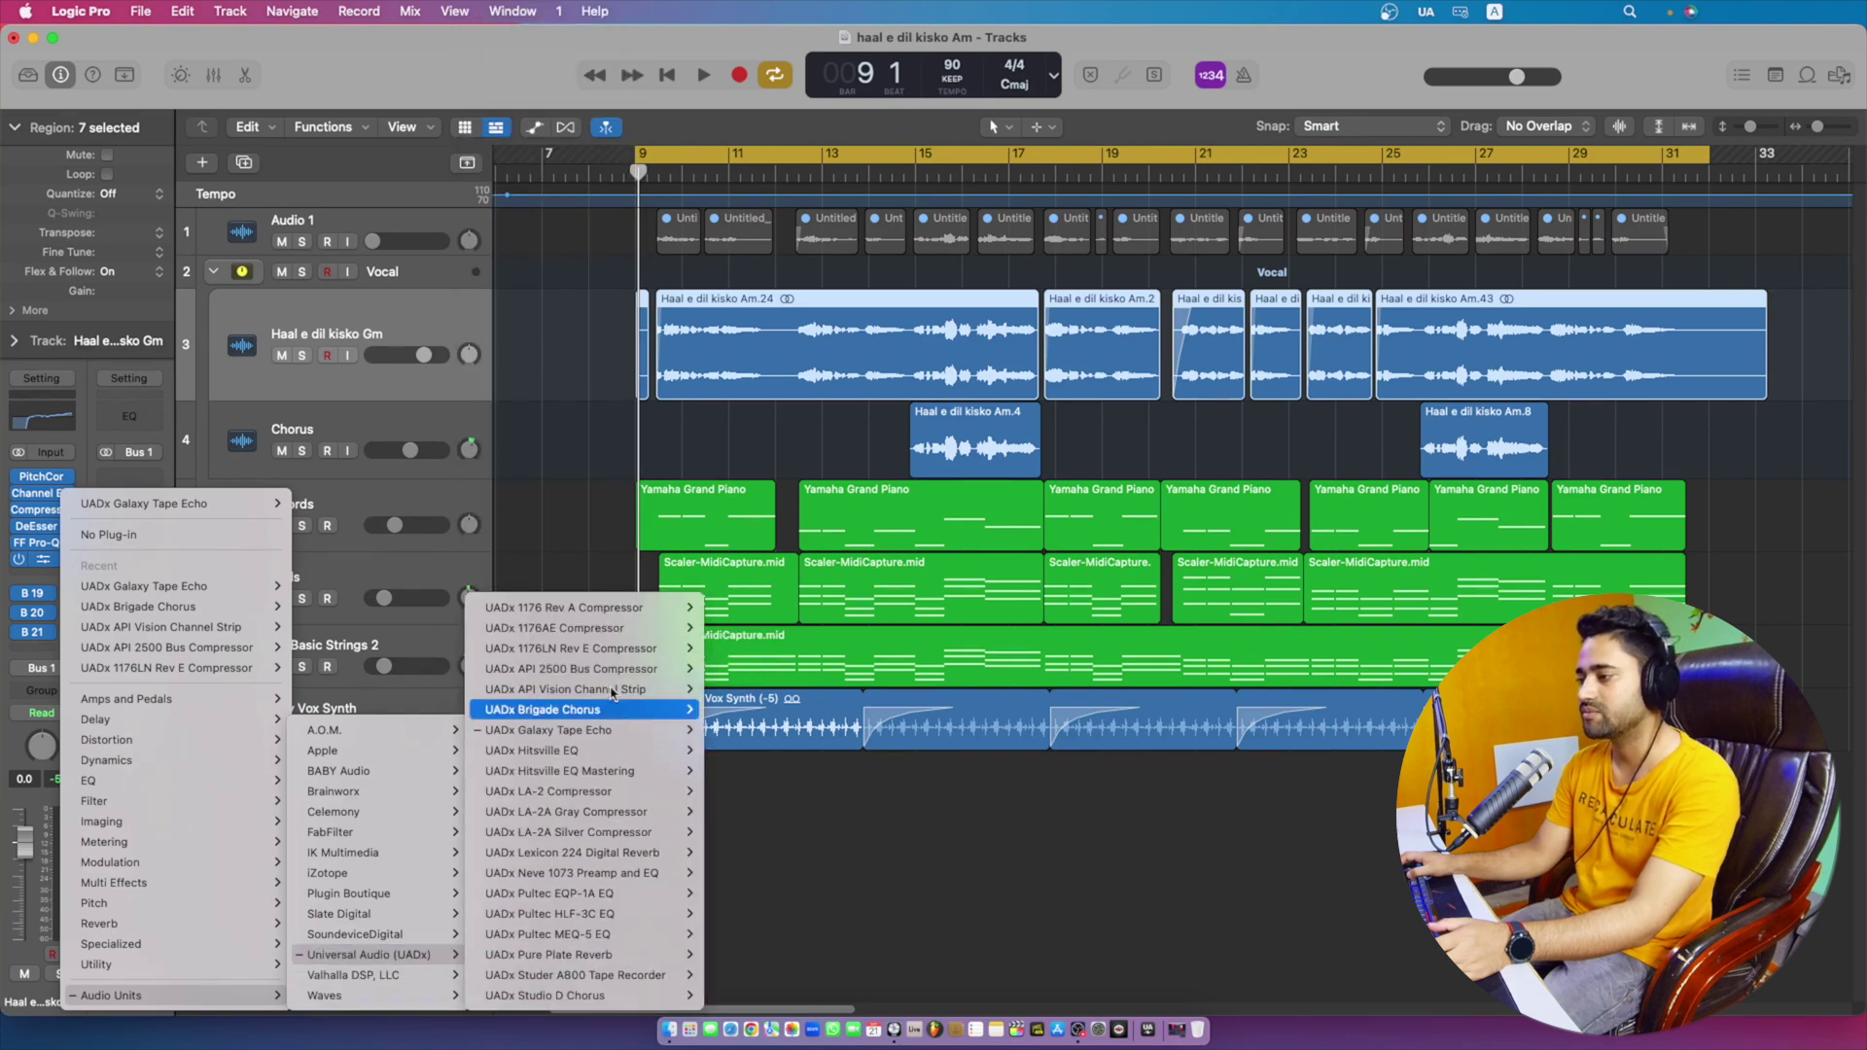
mouse_move(546, 756)
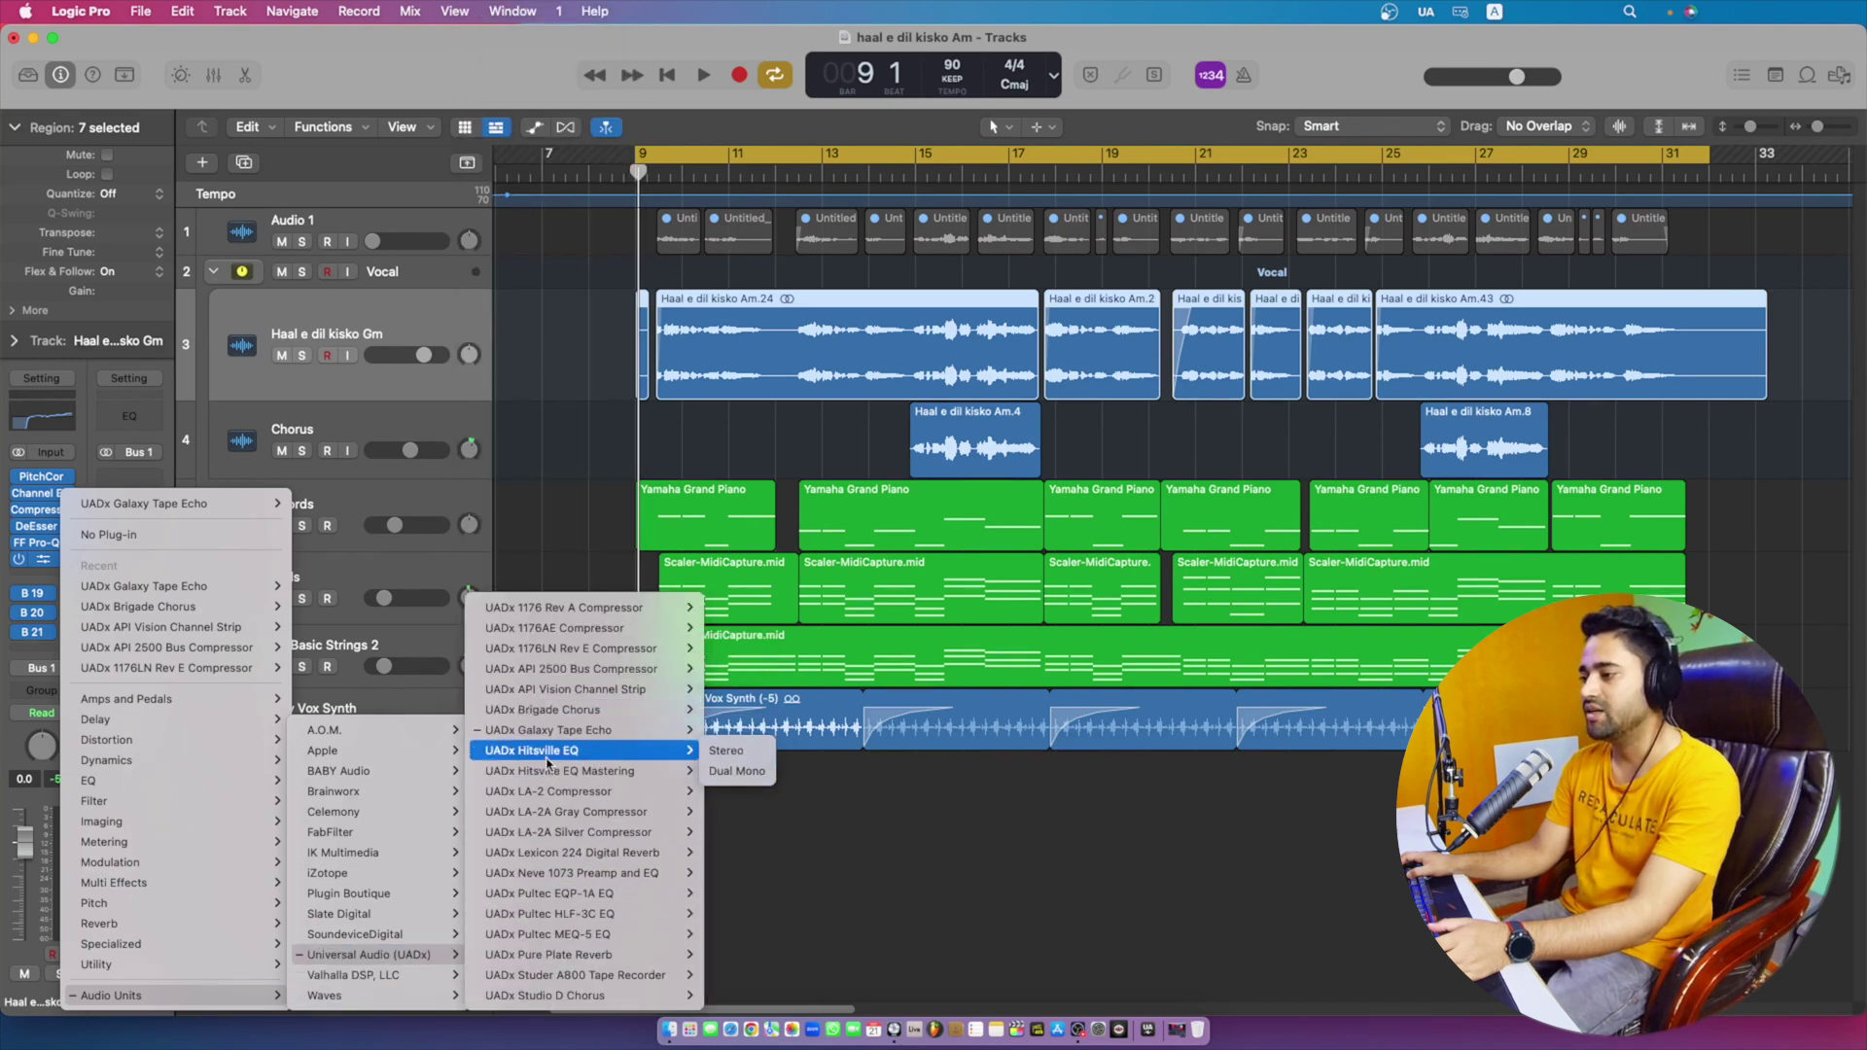
left_click(719, 754)
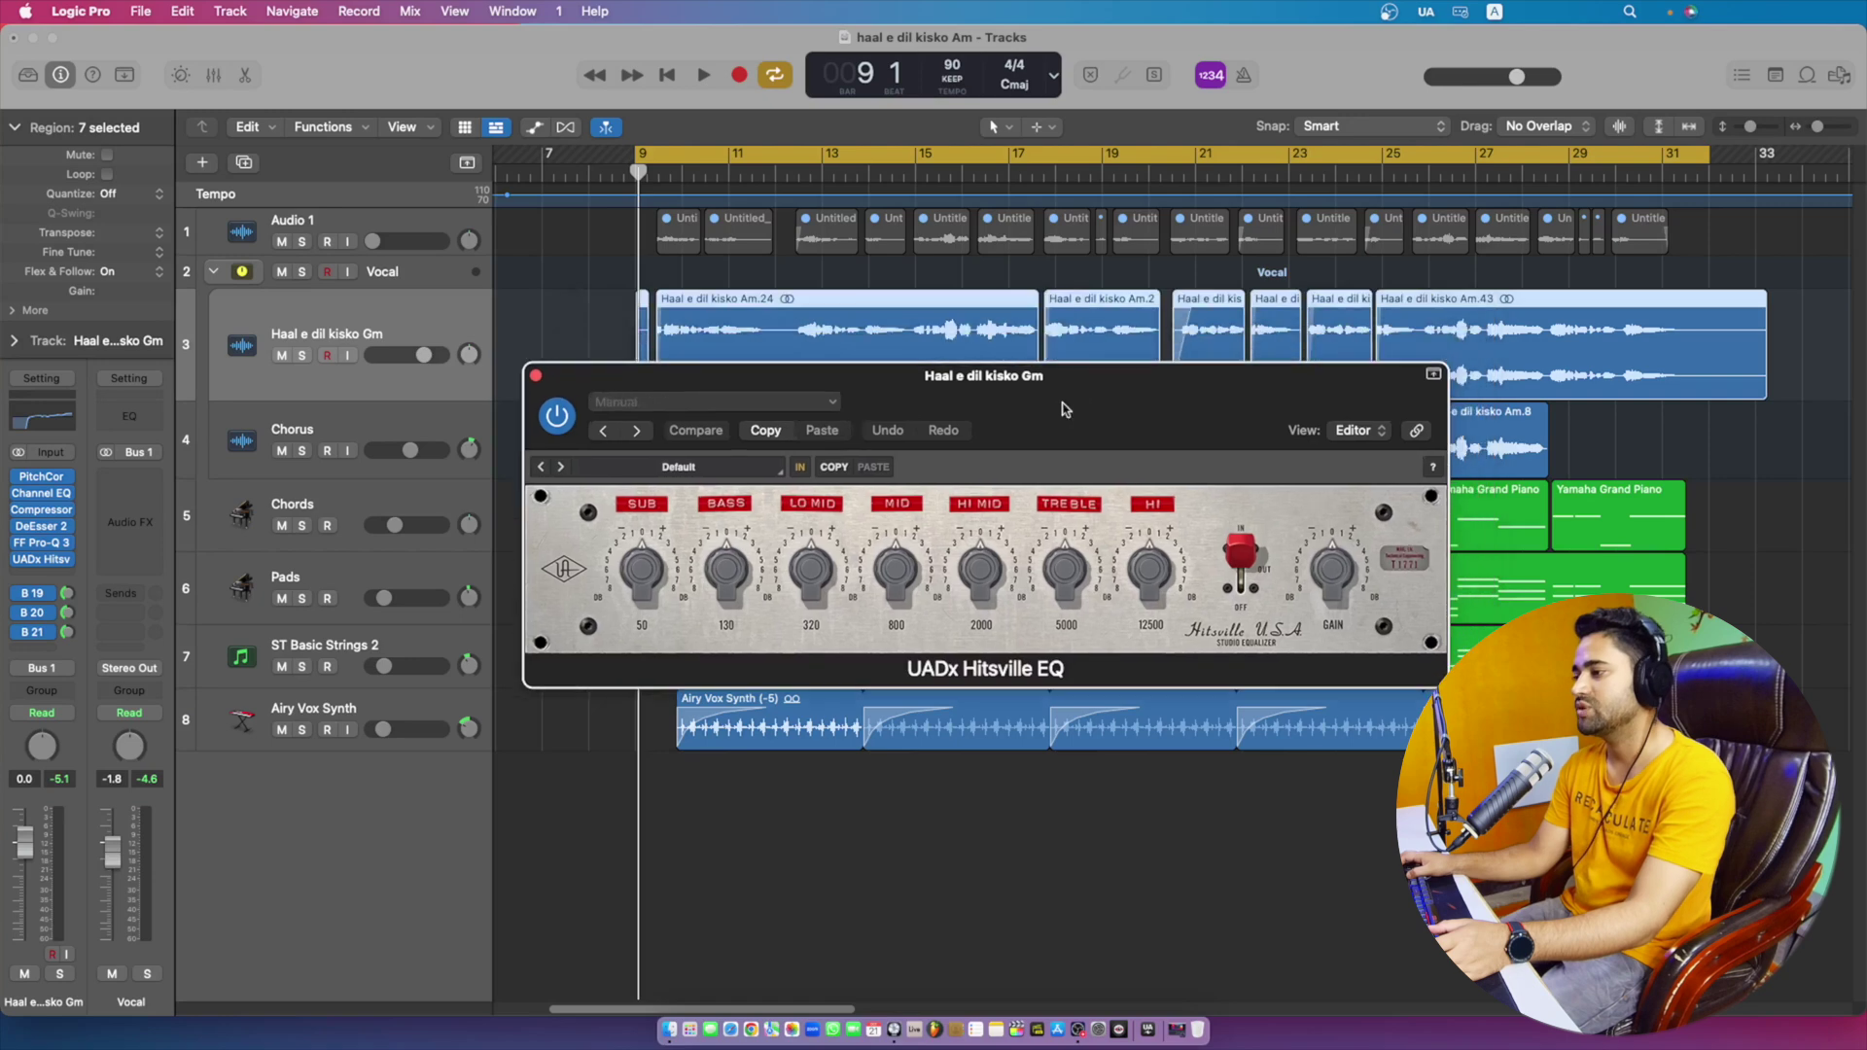
- Replace the Hitsville EQ with the UADx Hitsville EQ Mastering and move its window so the whole interface shows
left_click(68, 560)
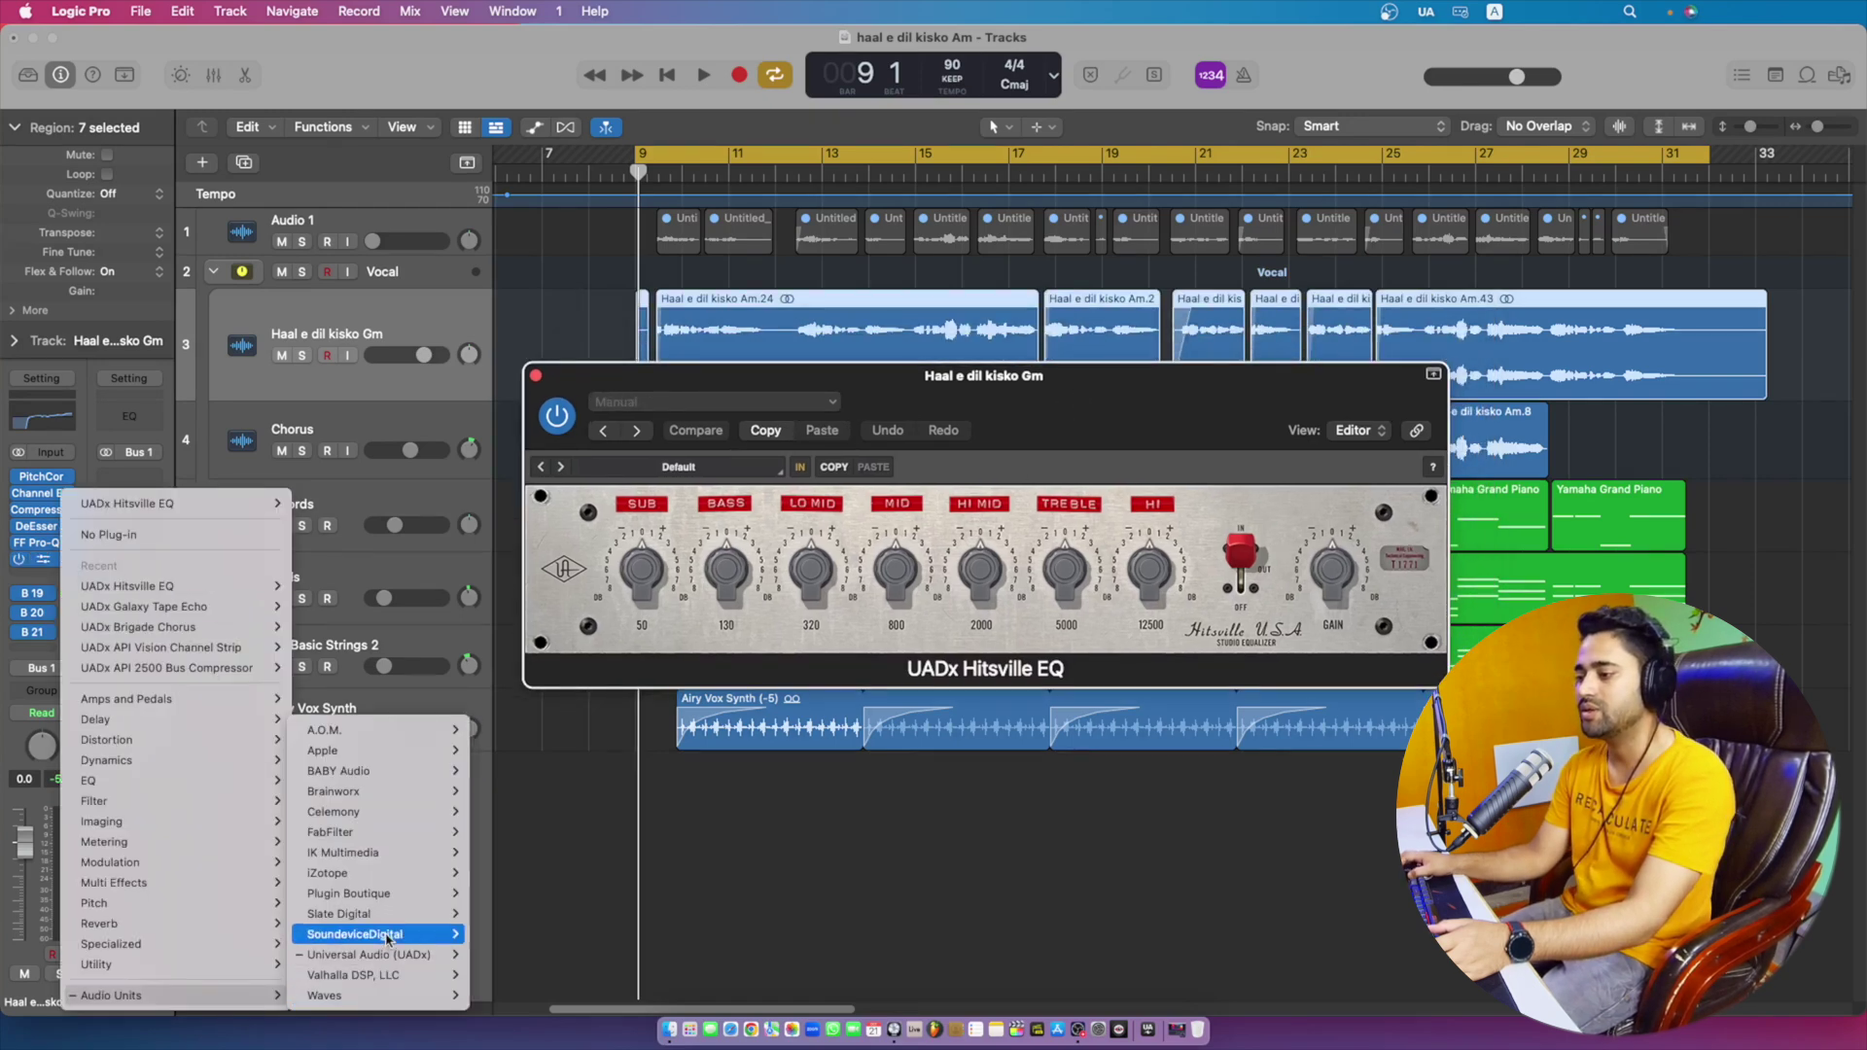
mouse_move(403, 961)
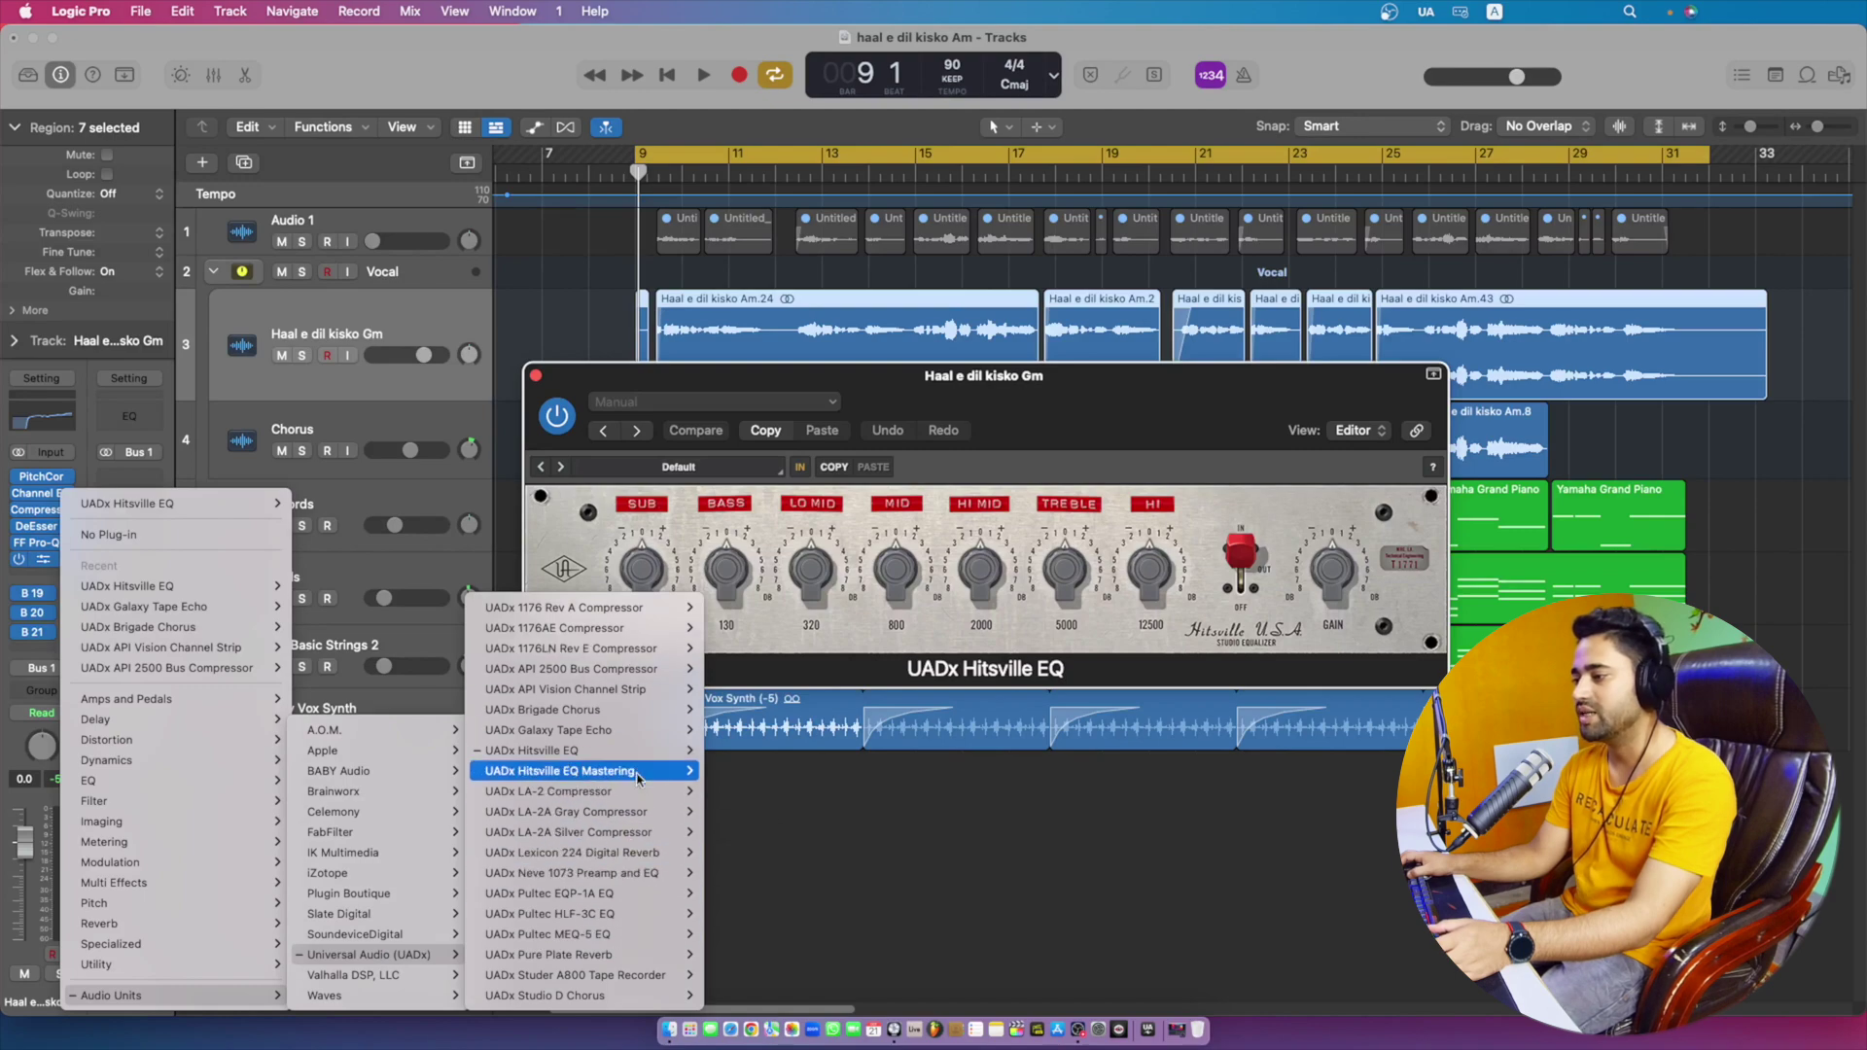
mouse_move(625, 778)
left_click(727, 773)
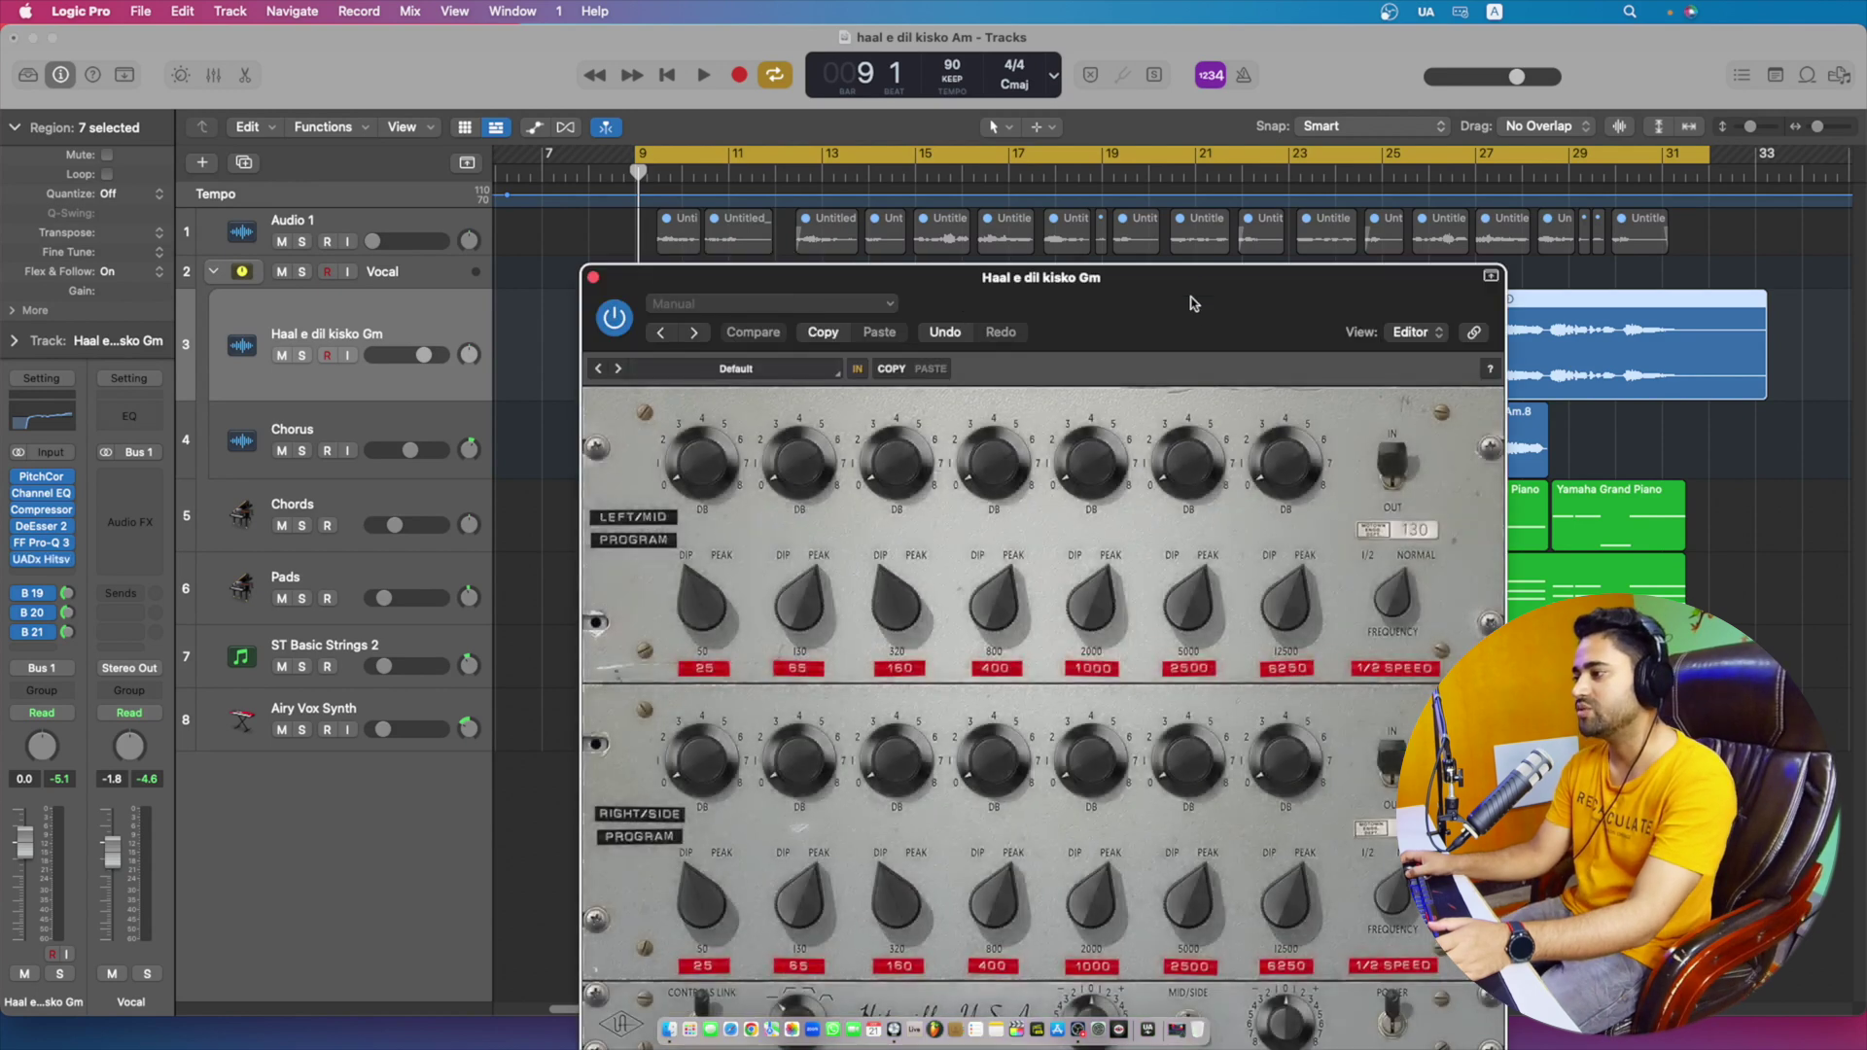
left_click_drag(1193, 303, 1178, 202)
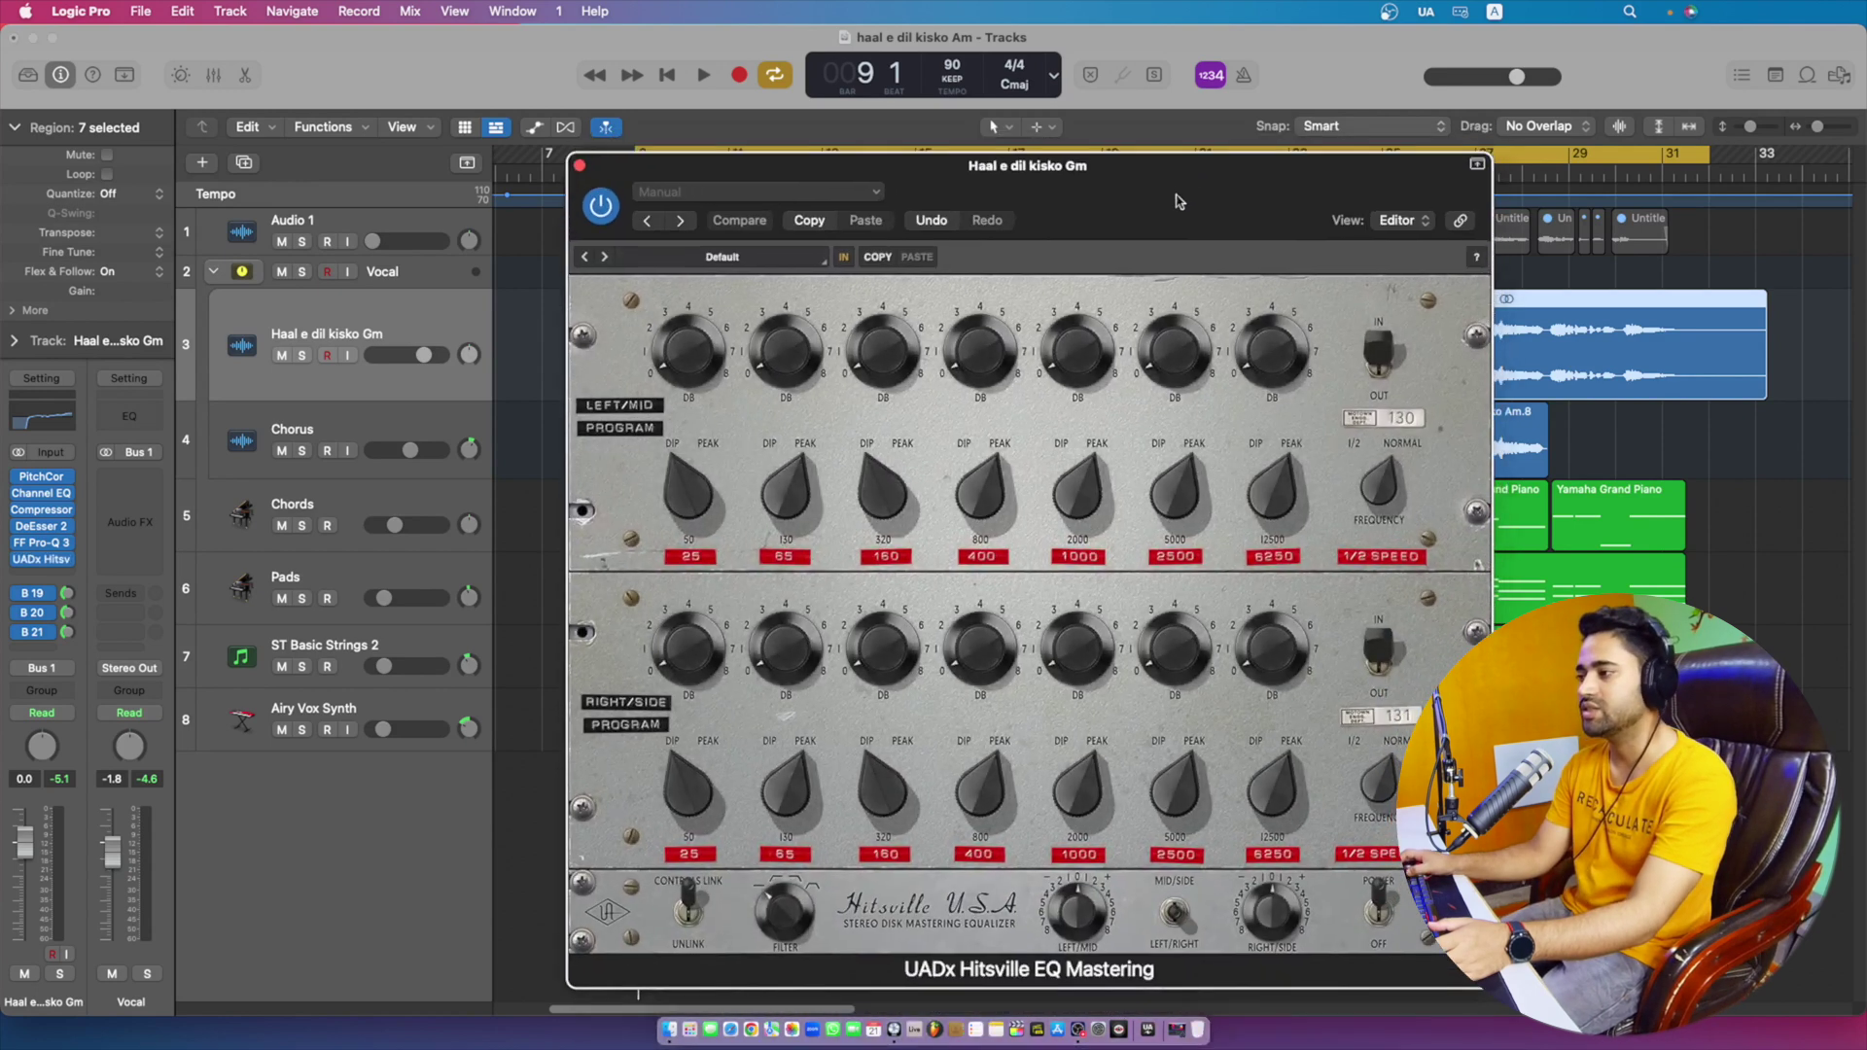
- Replace the Hitsville EQ Mastering with the stereo UADx LA-2A Silver Compressor and reposition its window
left_click(41, 559)
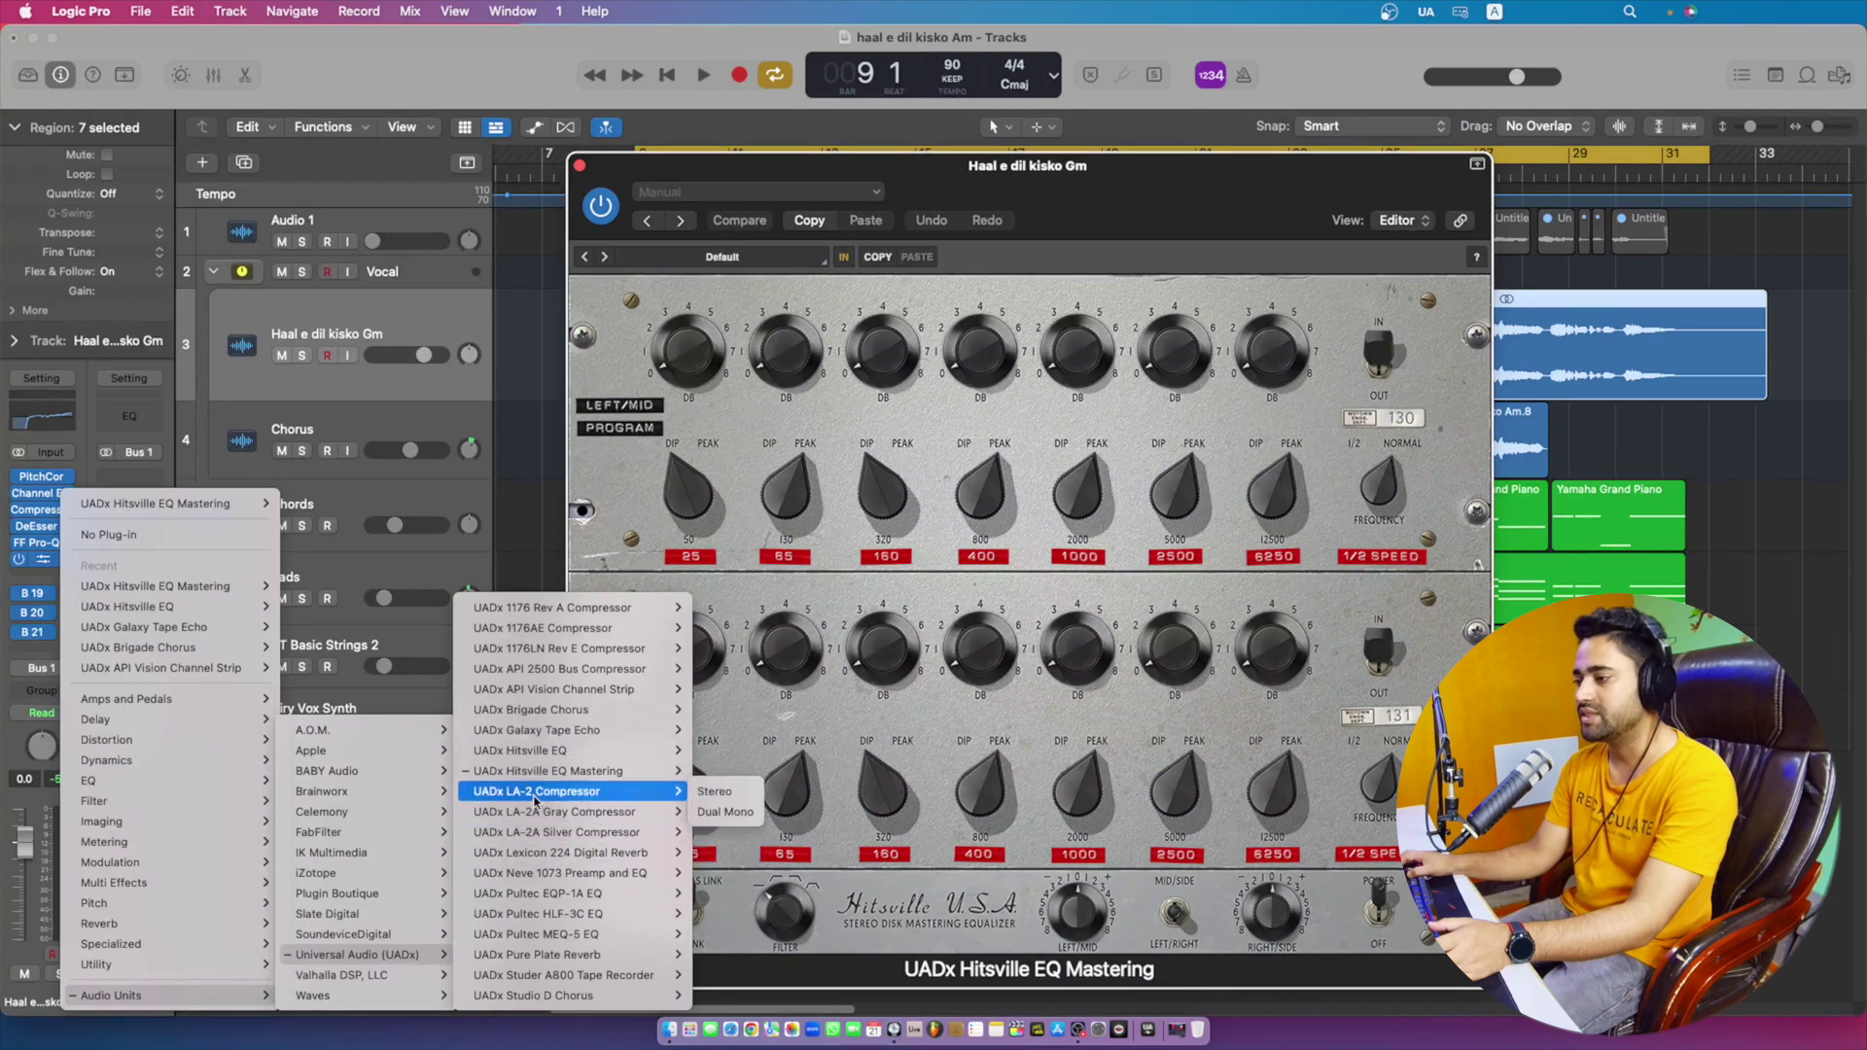
mouse_move(634, 813)
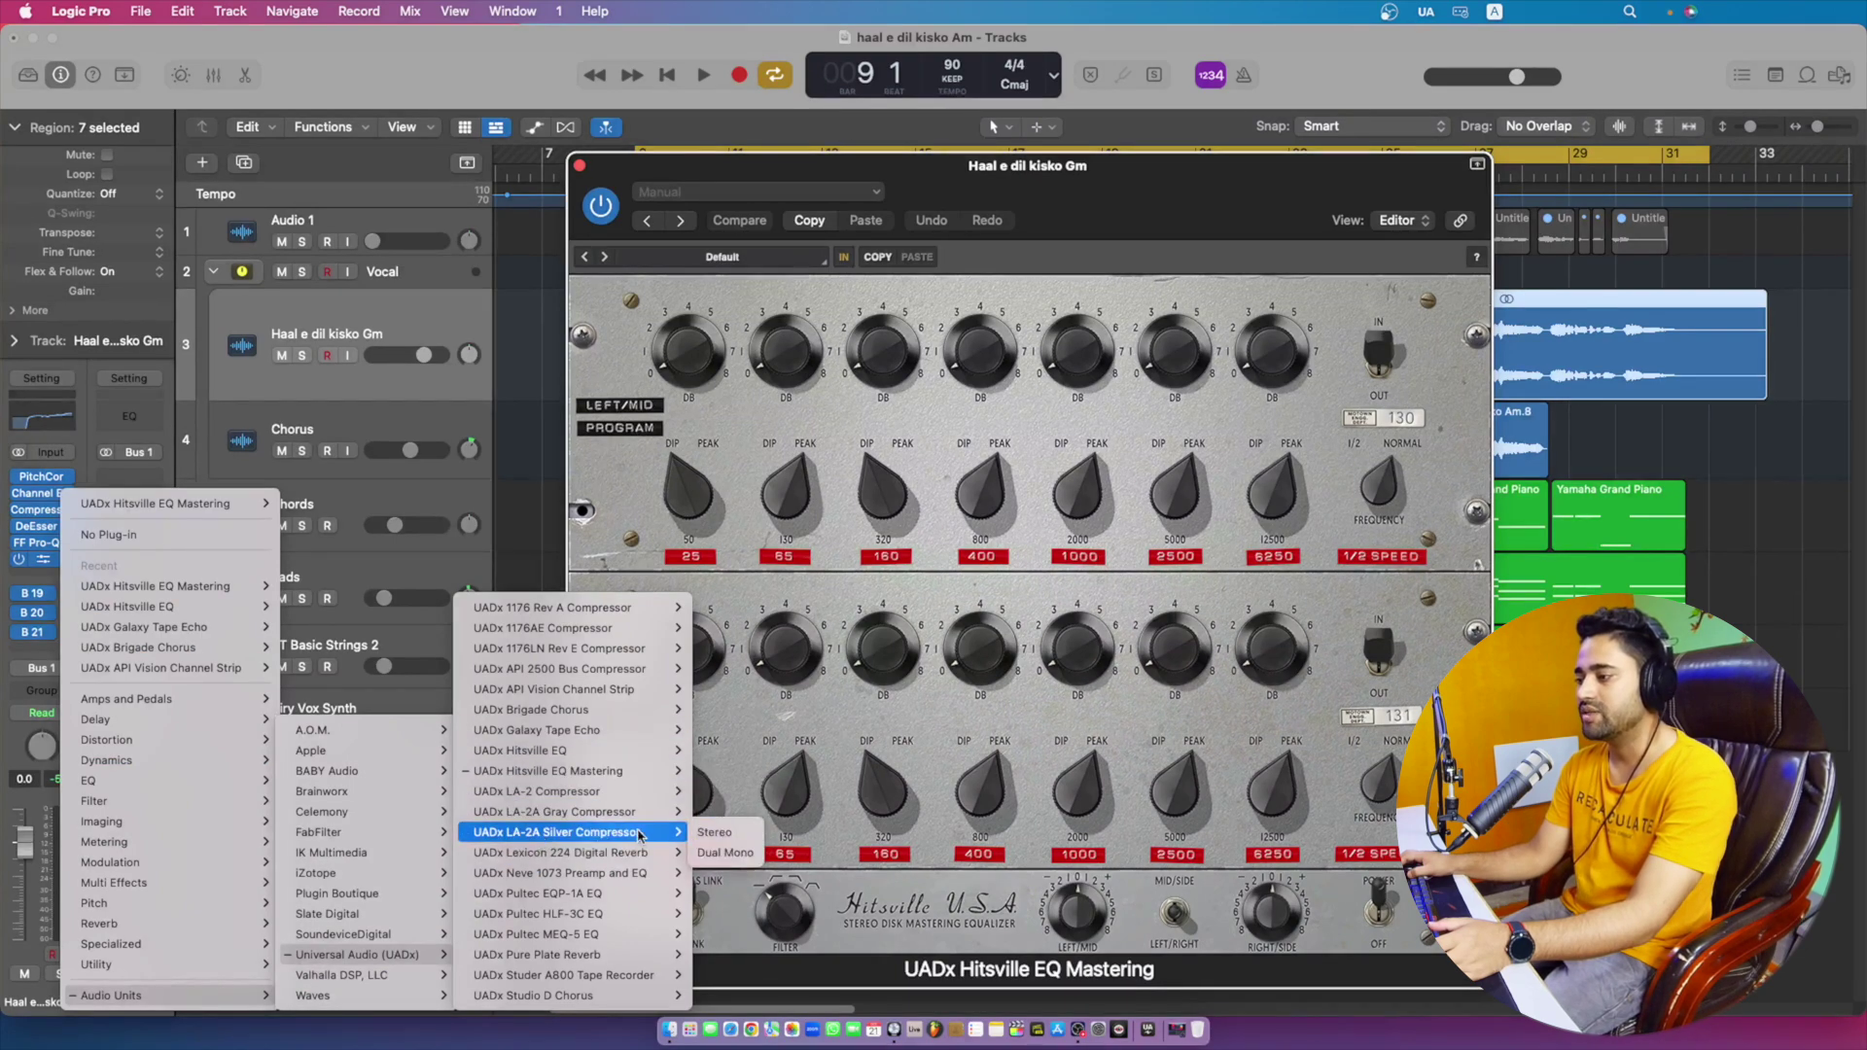
left_click(714, 832)
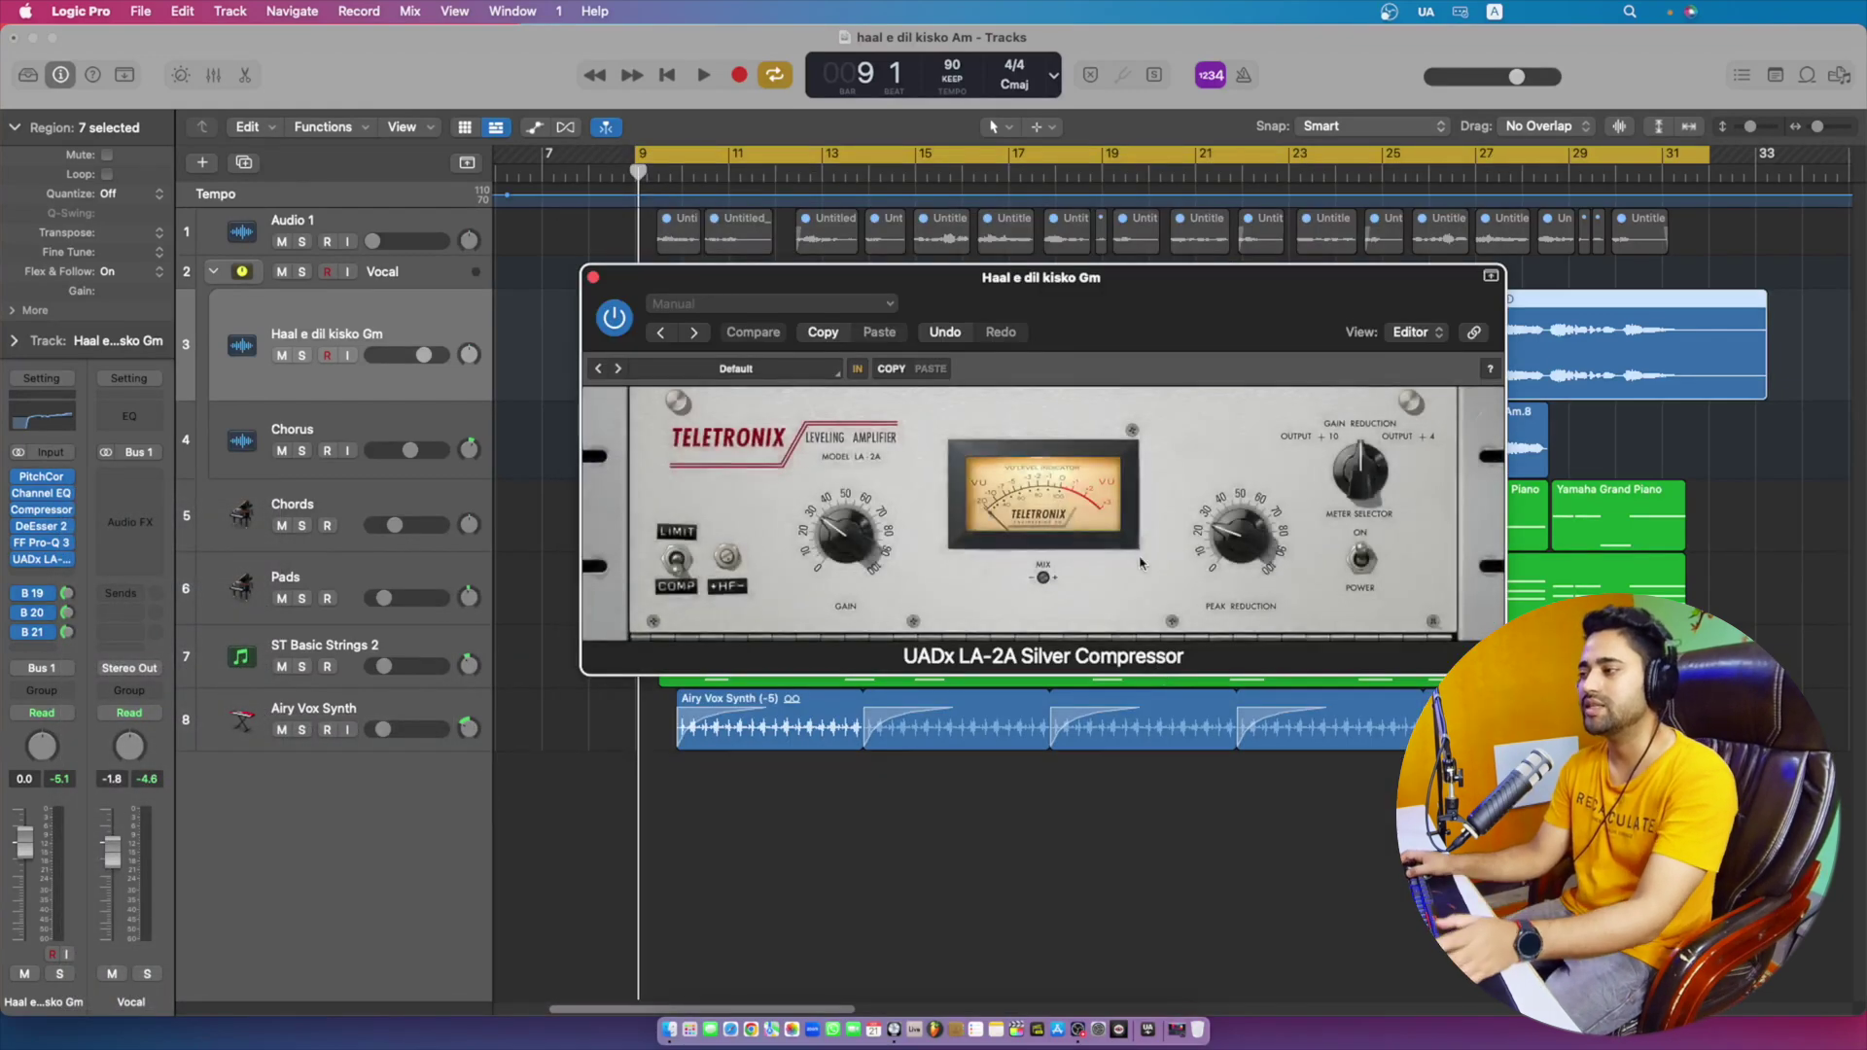
left_click_drag(1142, 304, 1122, 355)
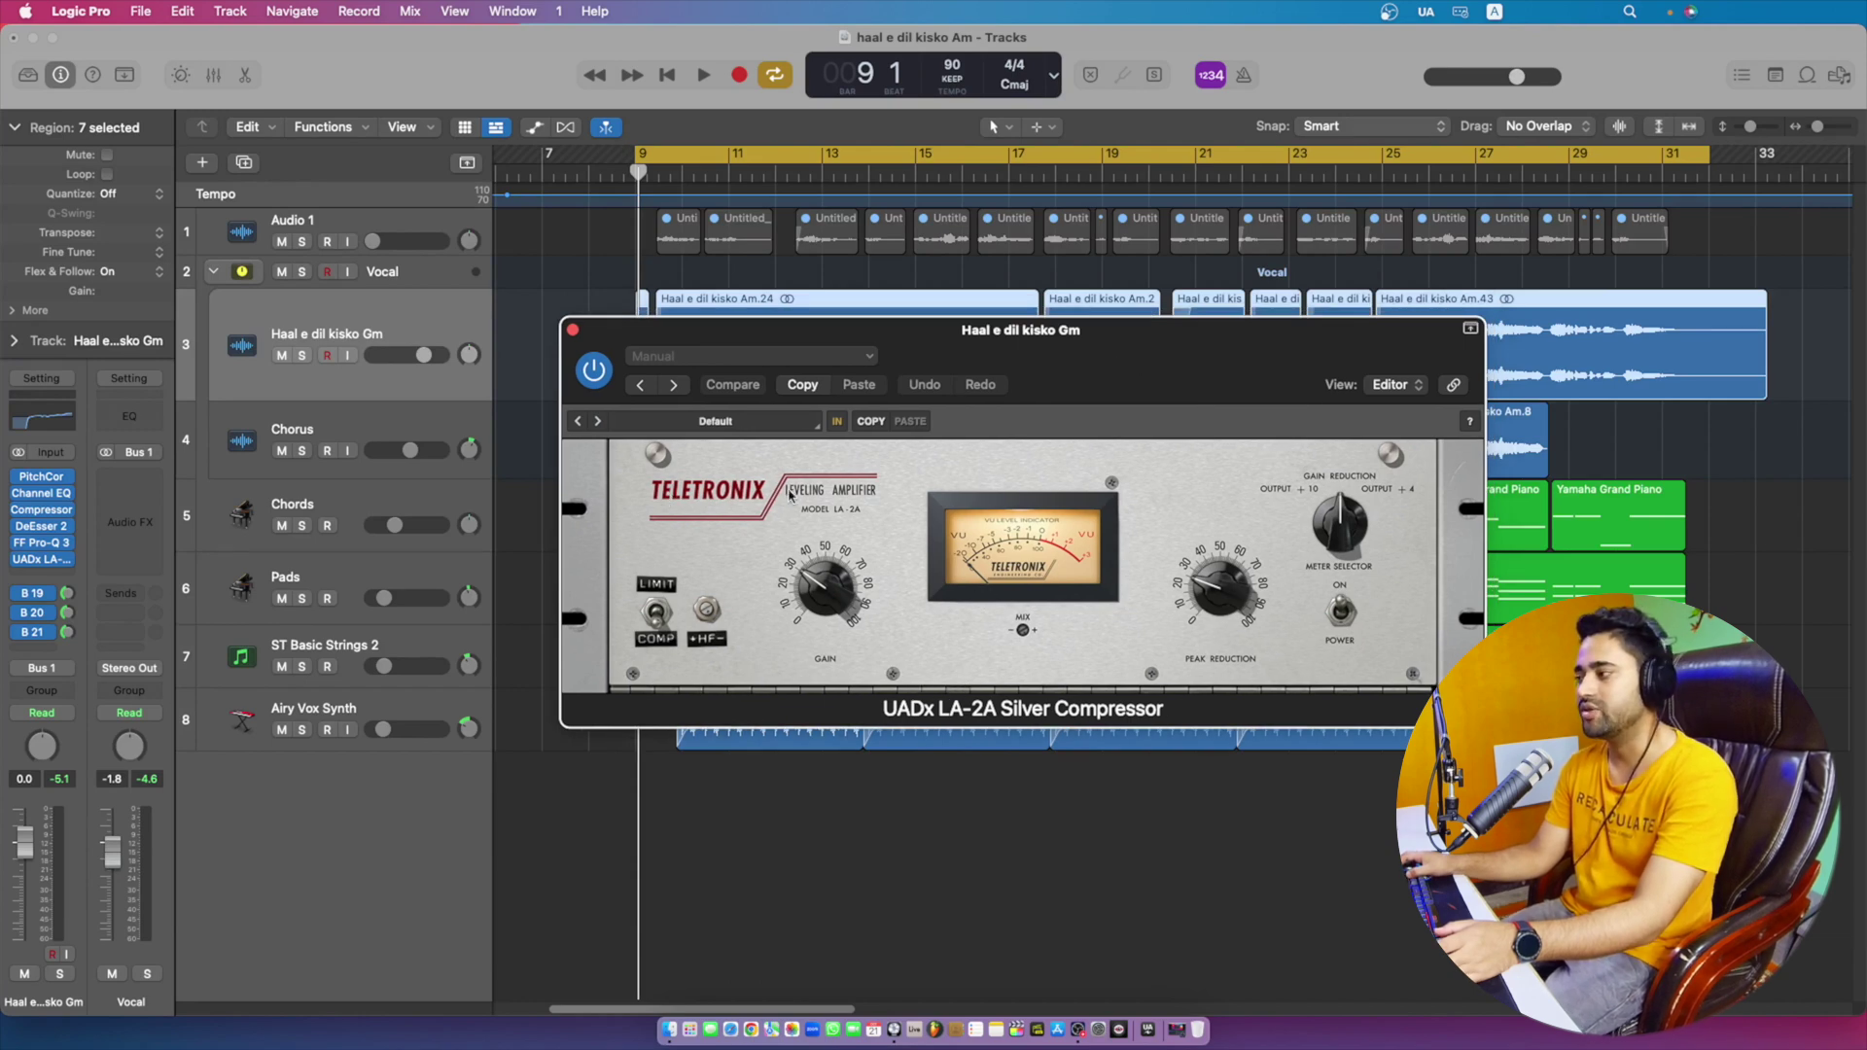
- Replace the LA-2A Silver Compressor with the UADx Neve 1073 Preamp and EQ and try its red gain knob
left_click(59, 559)
mouse_move(578, 873)
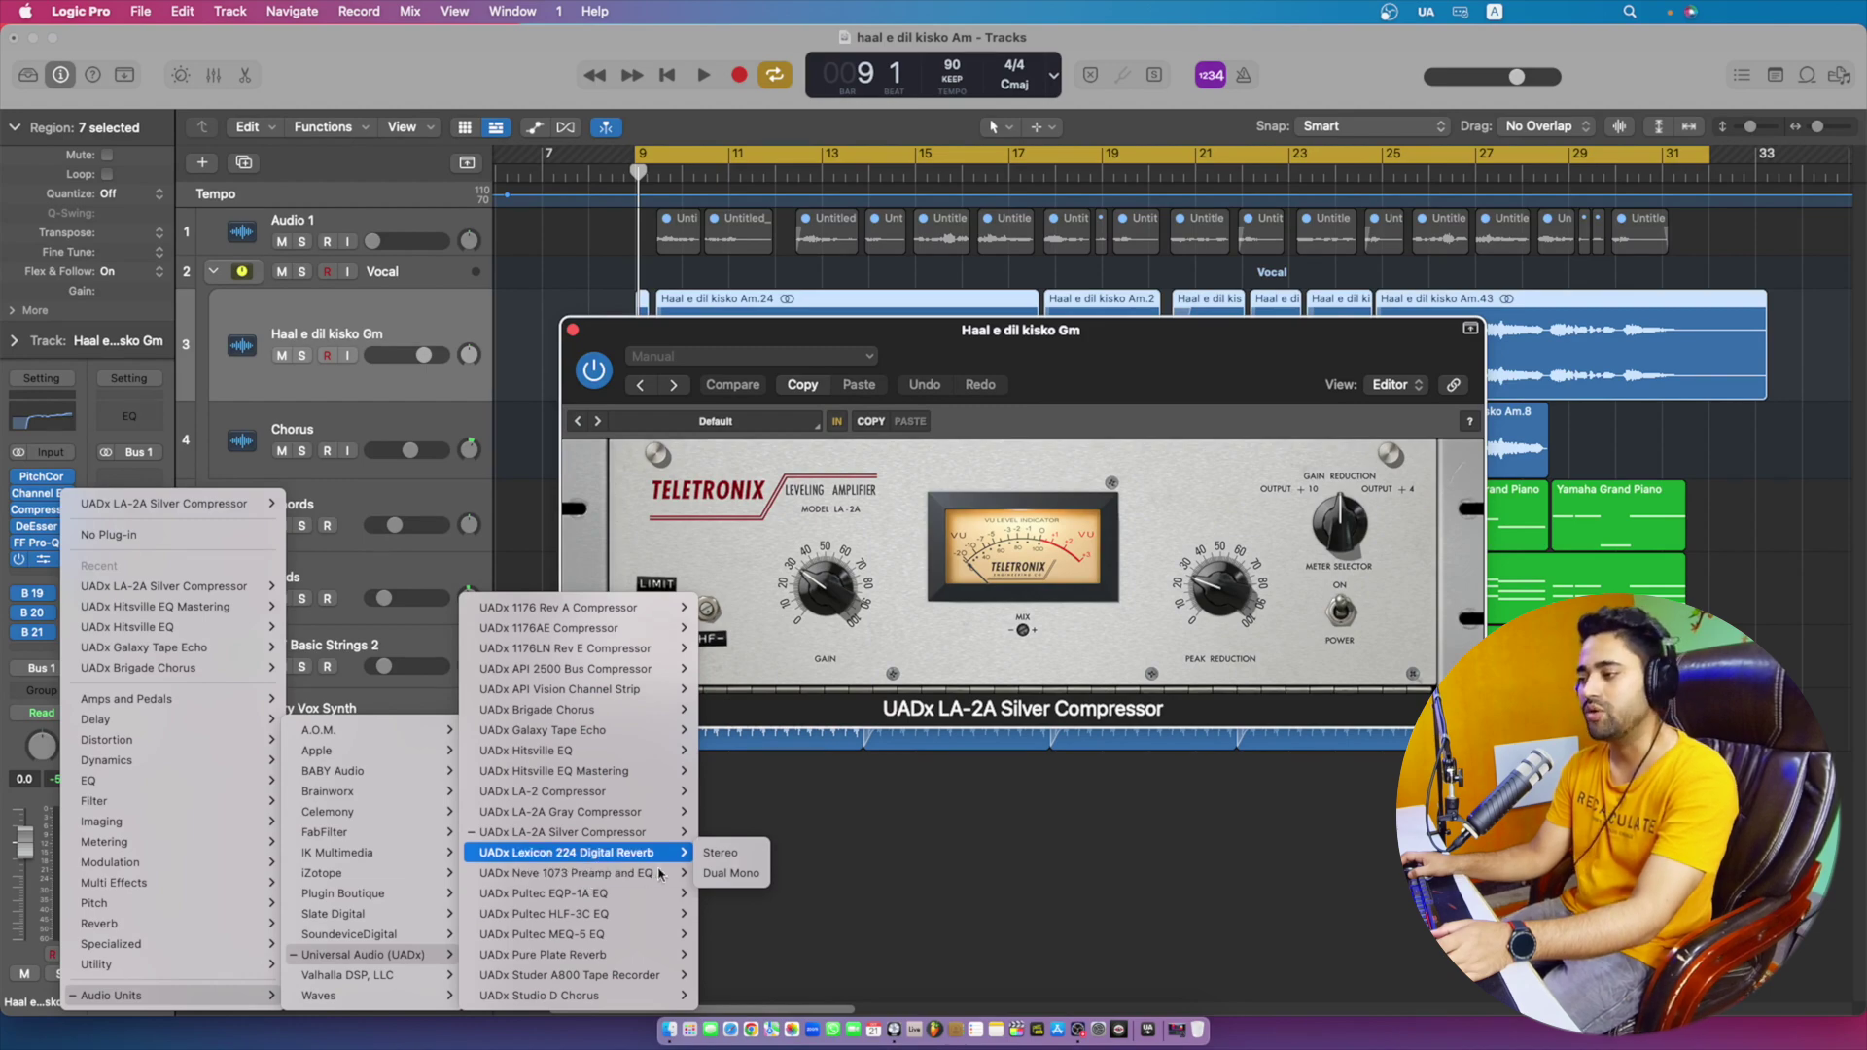
left_click(719, 873)
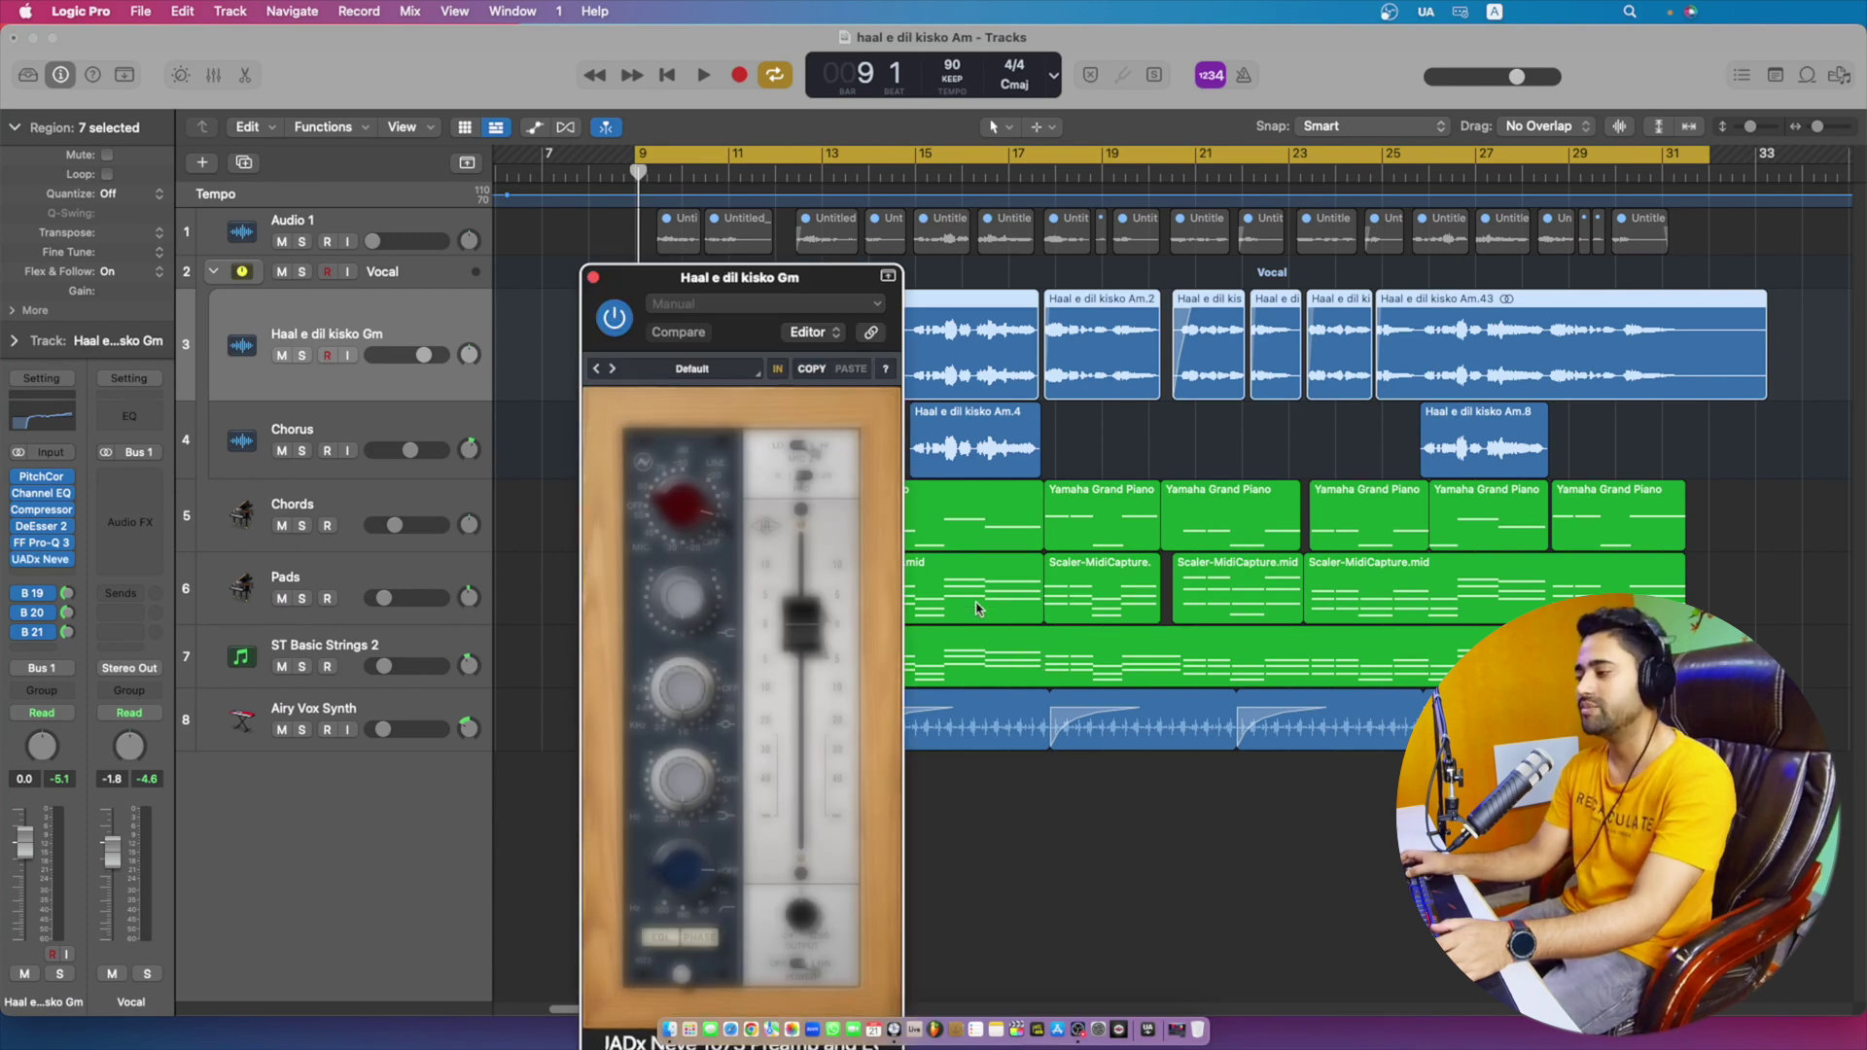
left_click_drag(809, 285, 954, 137)
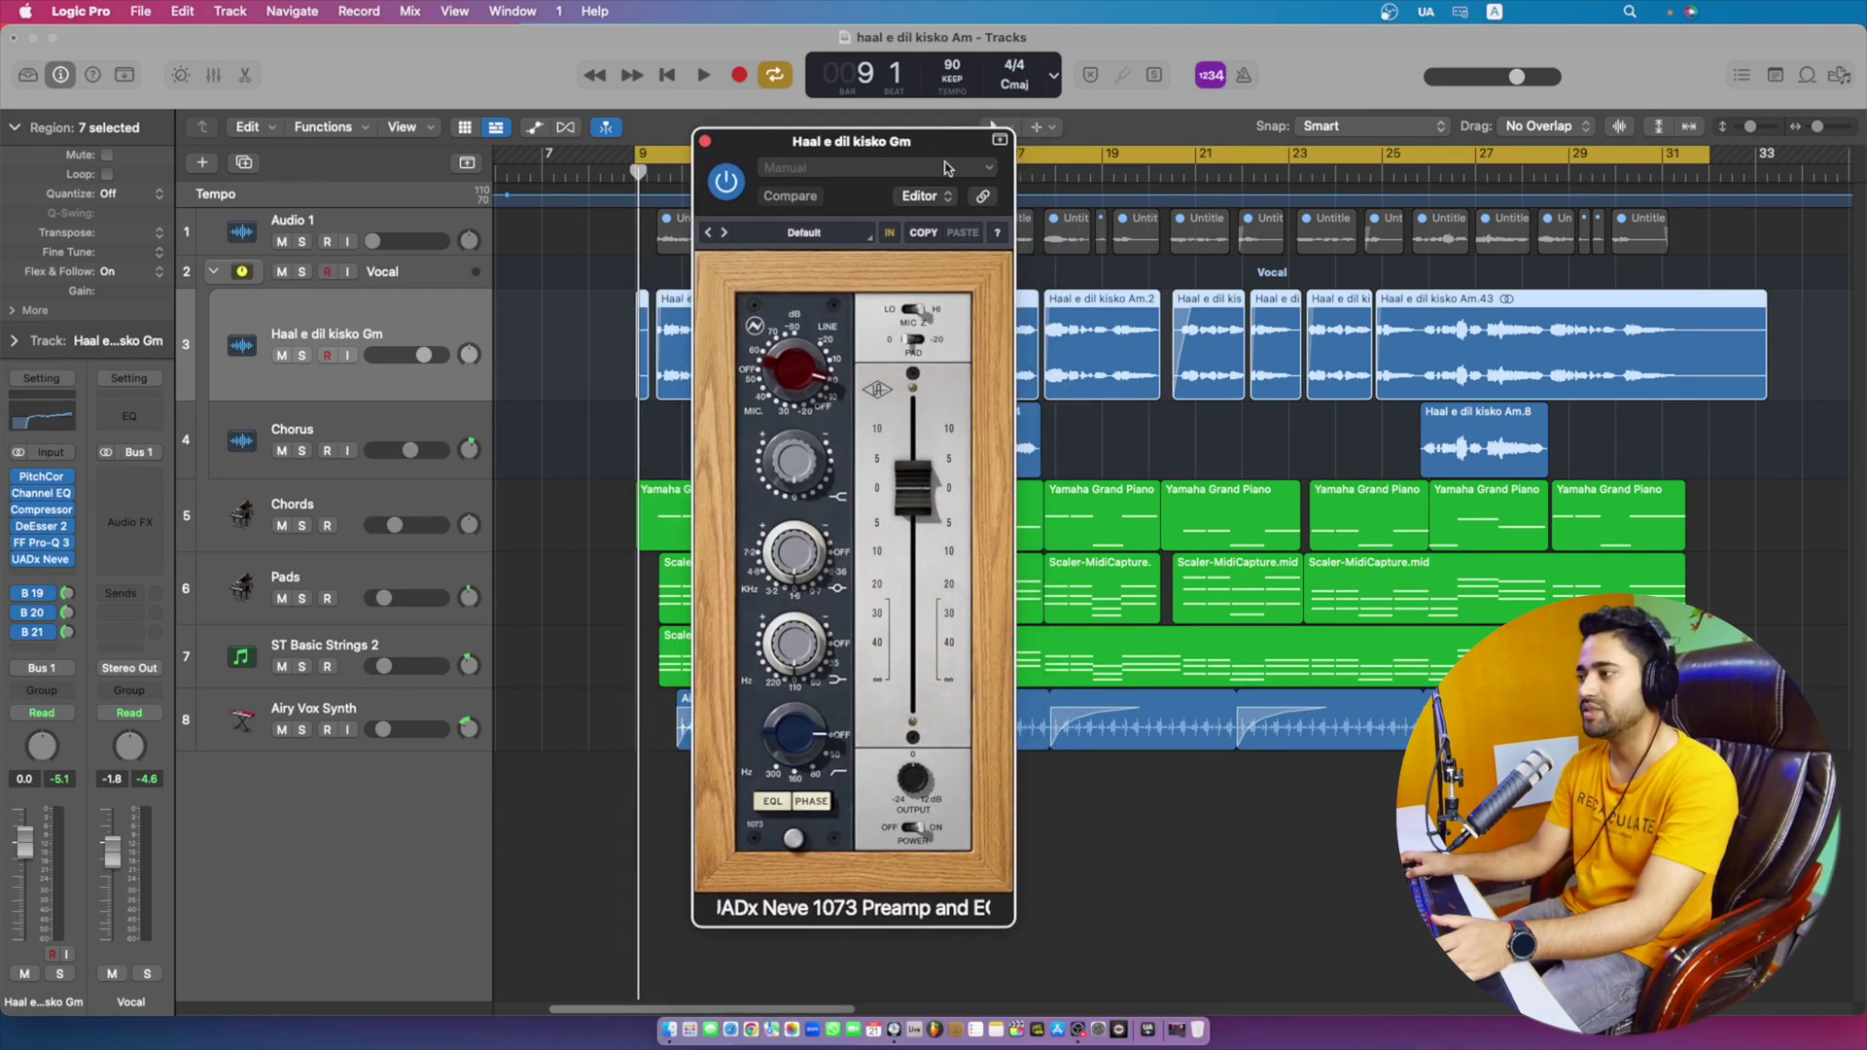
left_click_drag(744, 426, 756, 421)
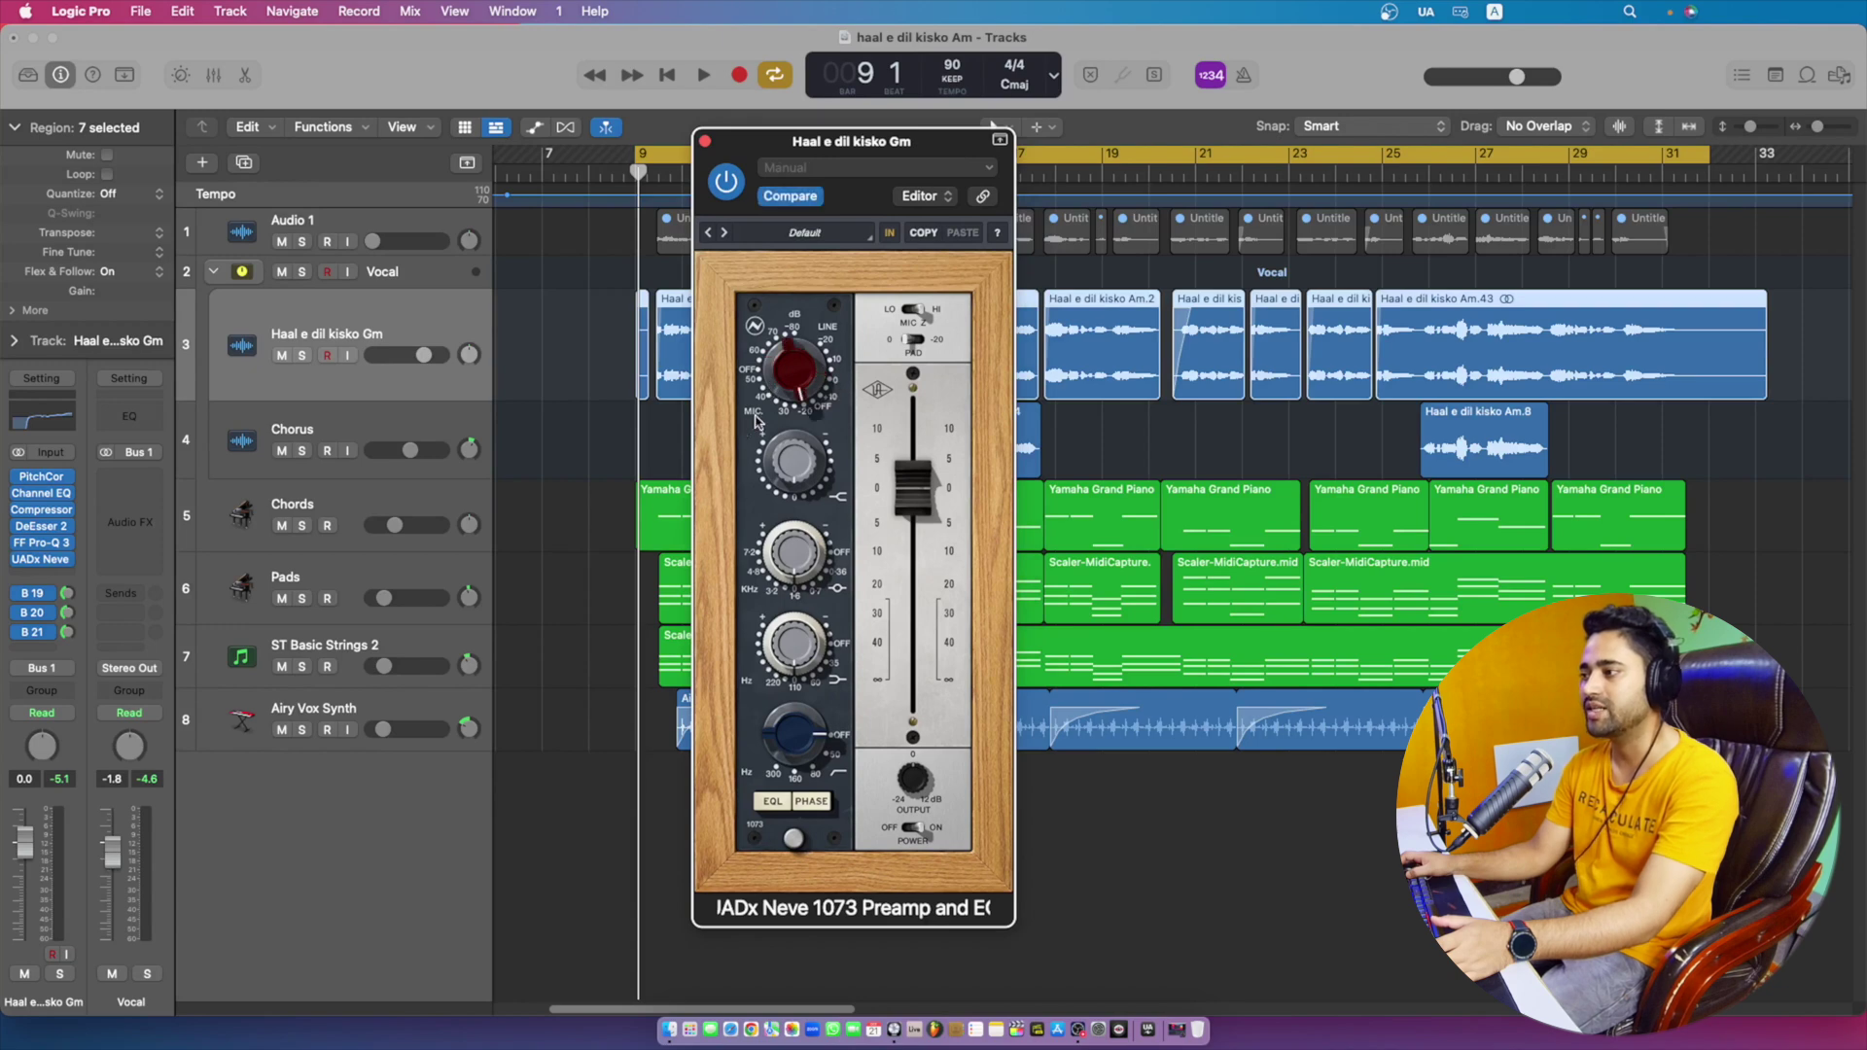
left_click(706, 141)
- Replace the Neve 1073 with the stereo UADx Pultec EQP-1A EQ and reposition its window
left_click(83, 559)
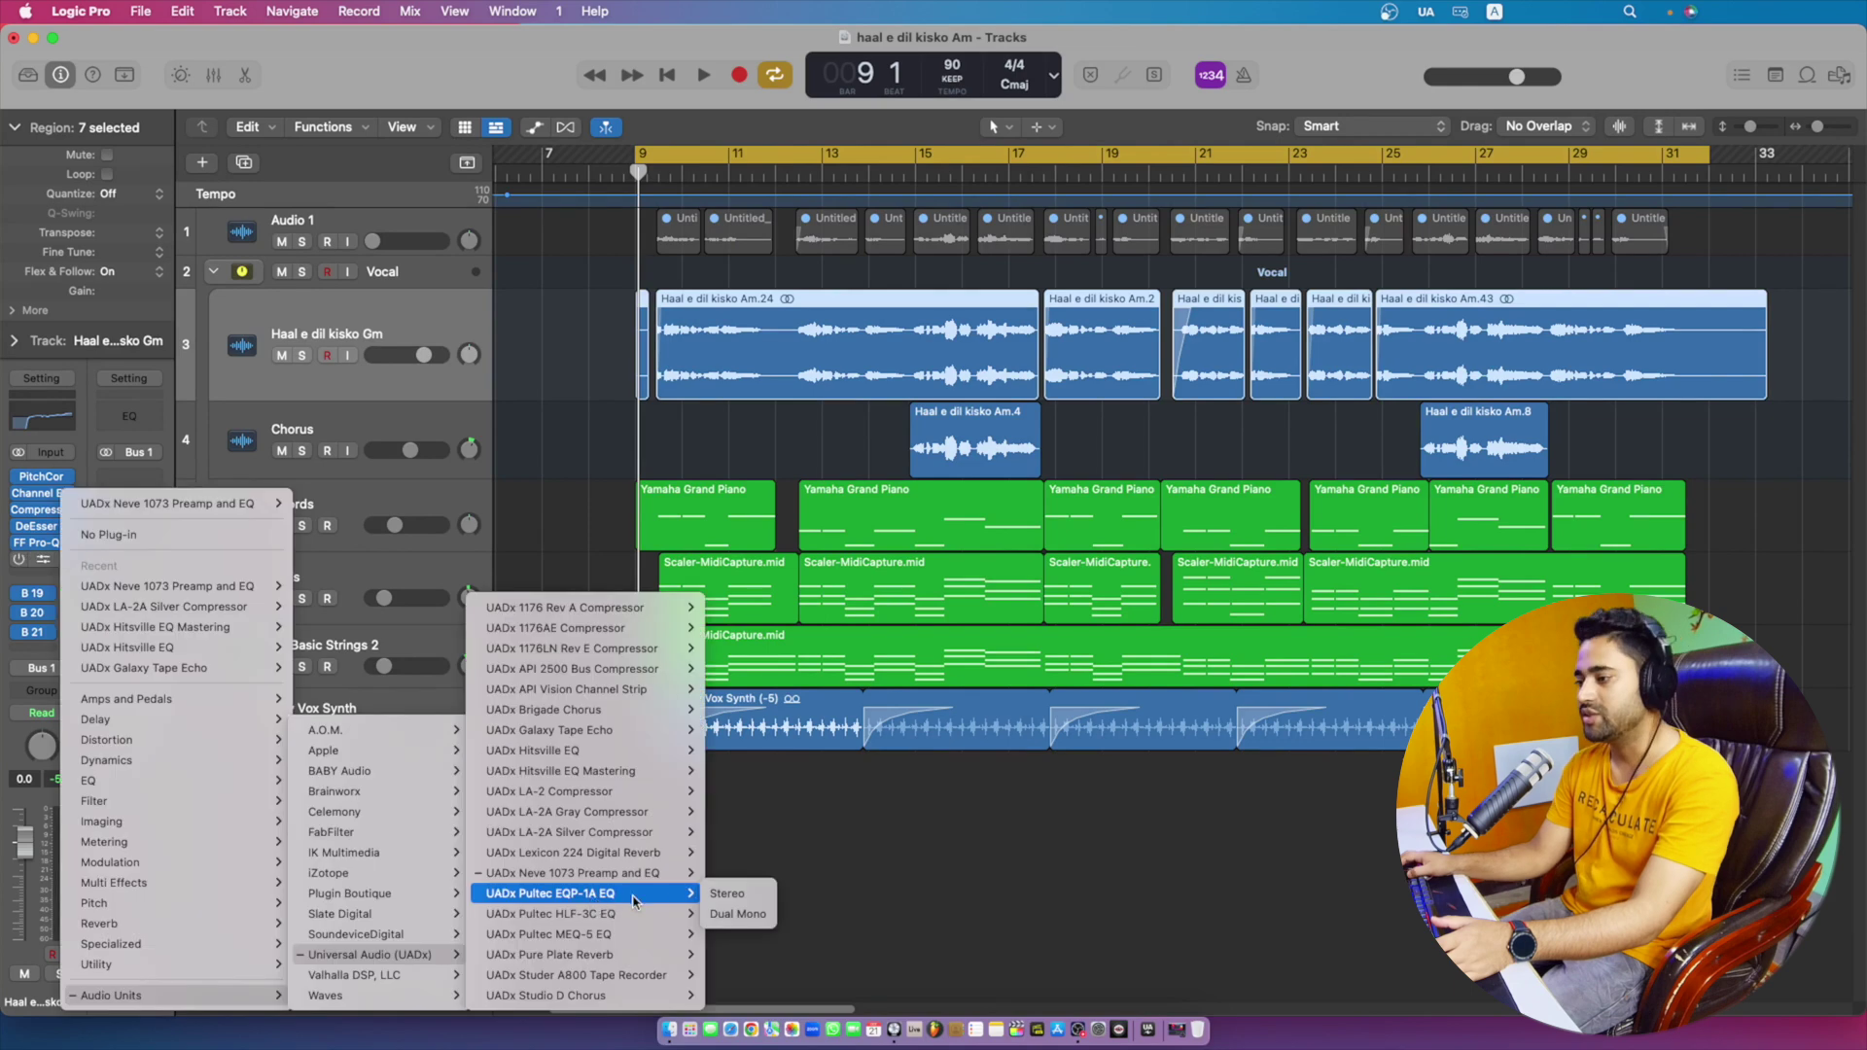
mouse_move(641, 911)
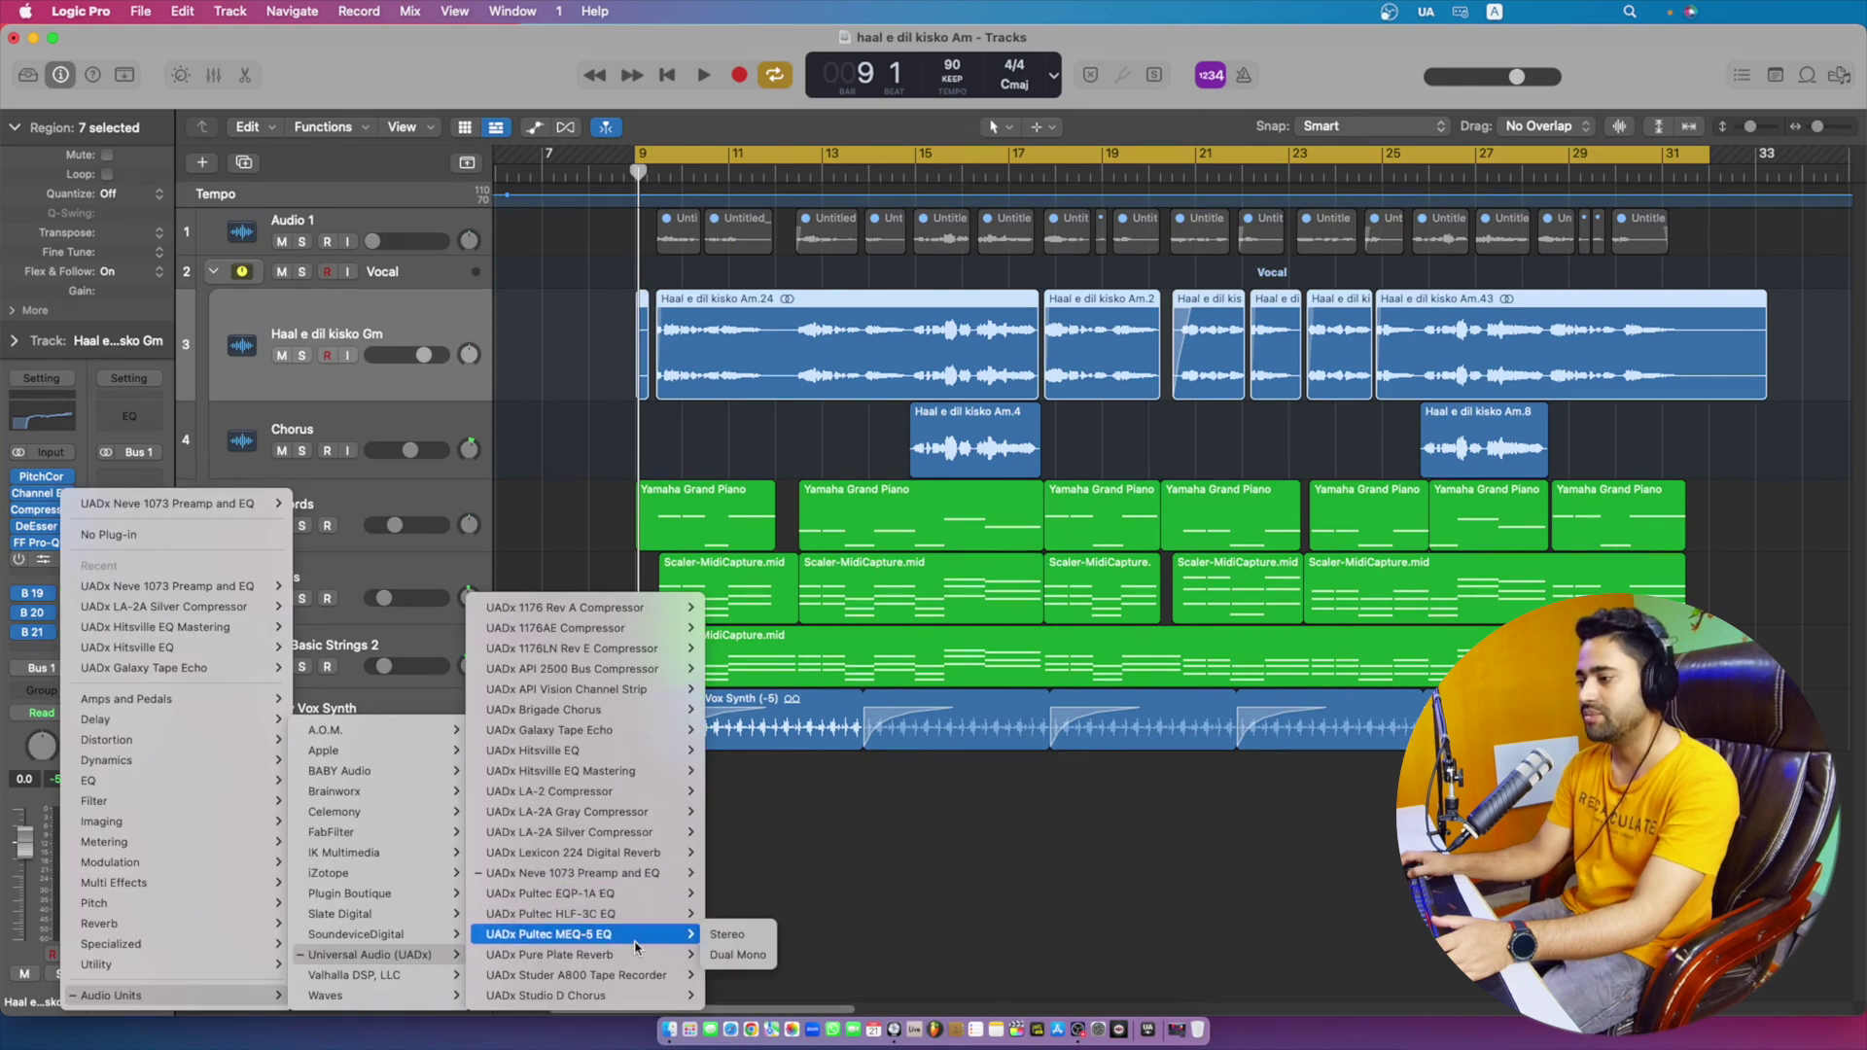
mouse_move(610, 960)
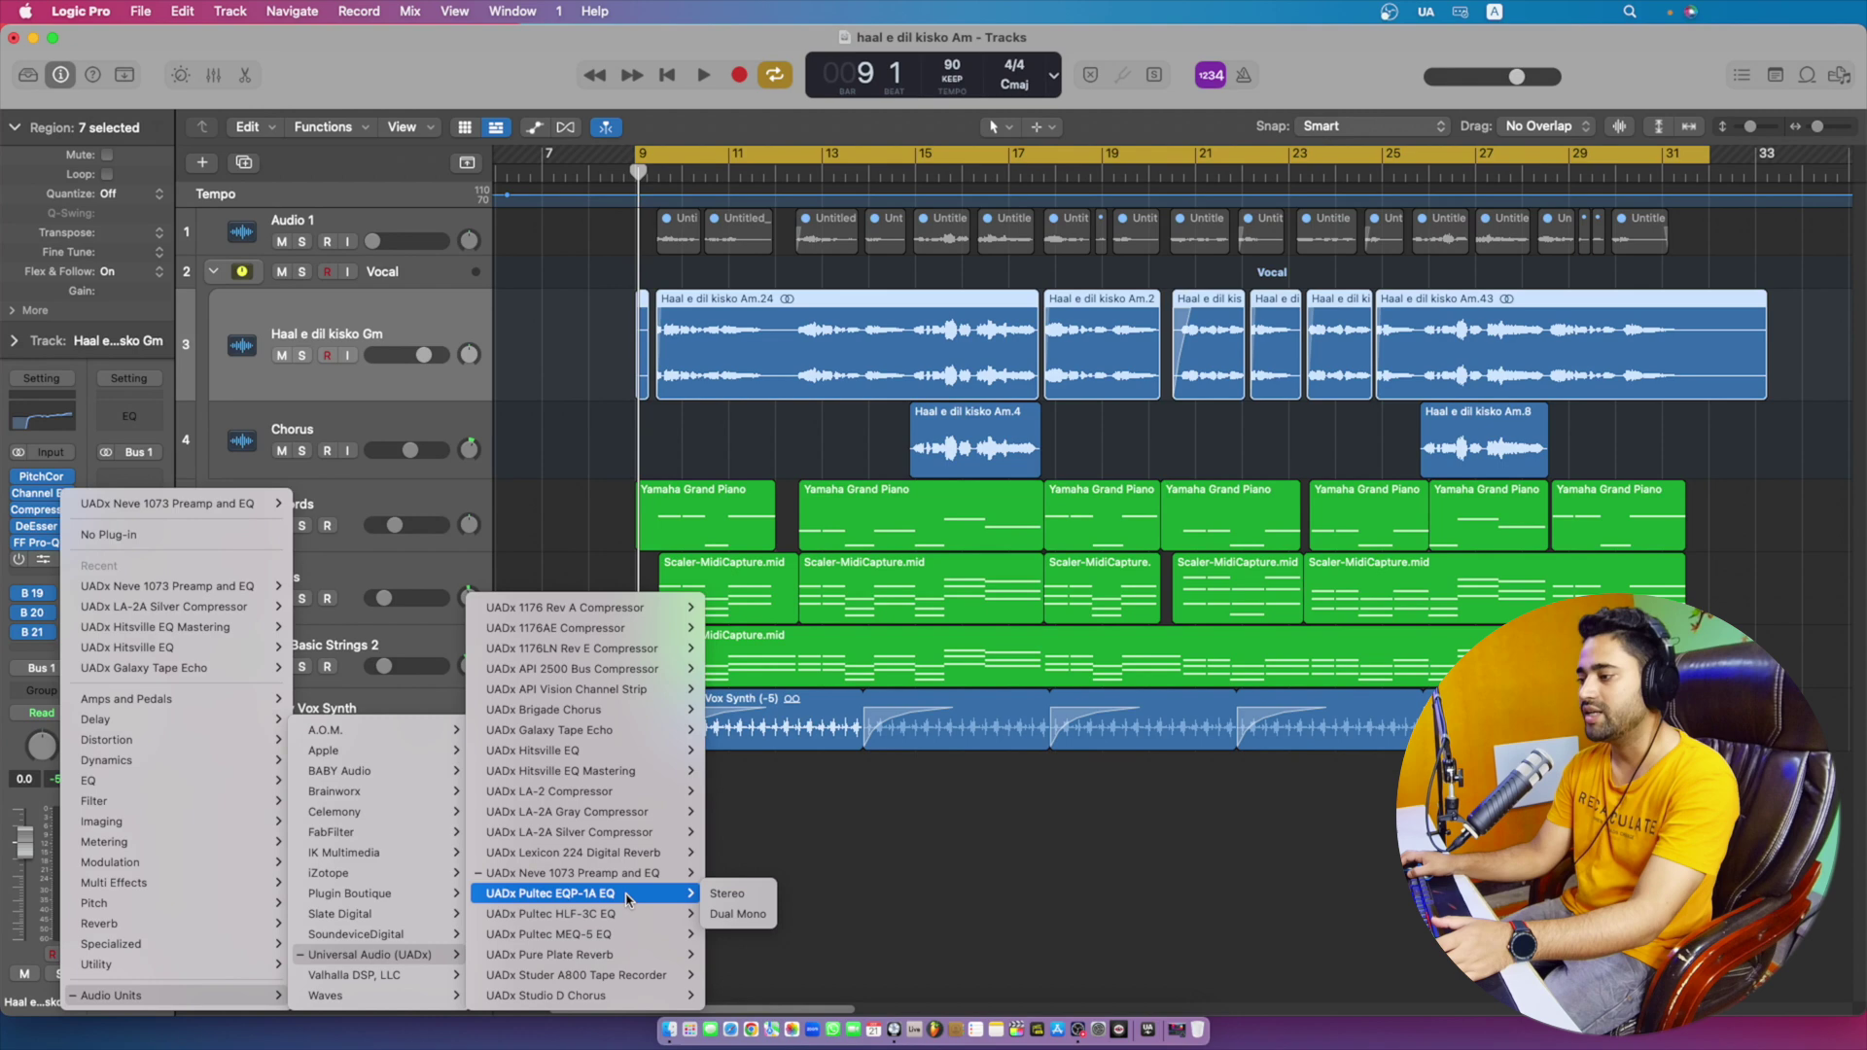
left_click(727, 893)
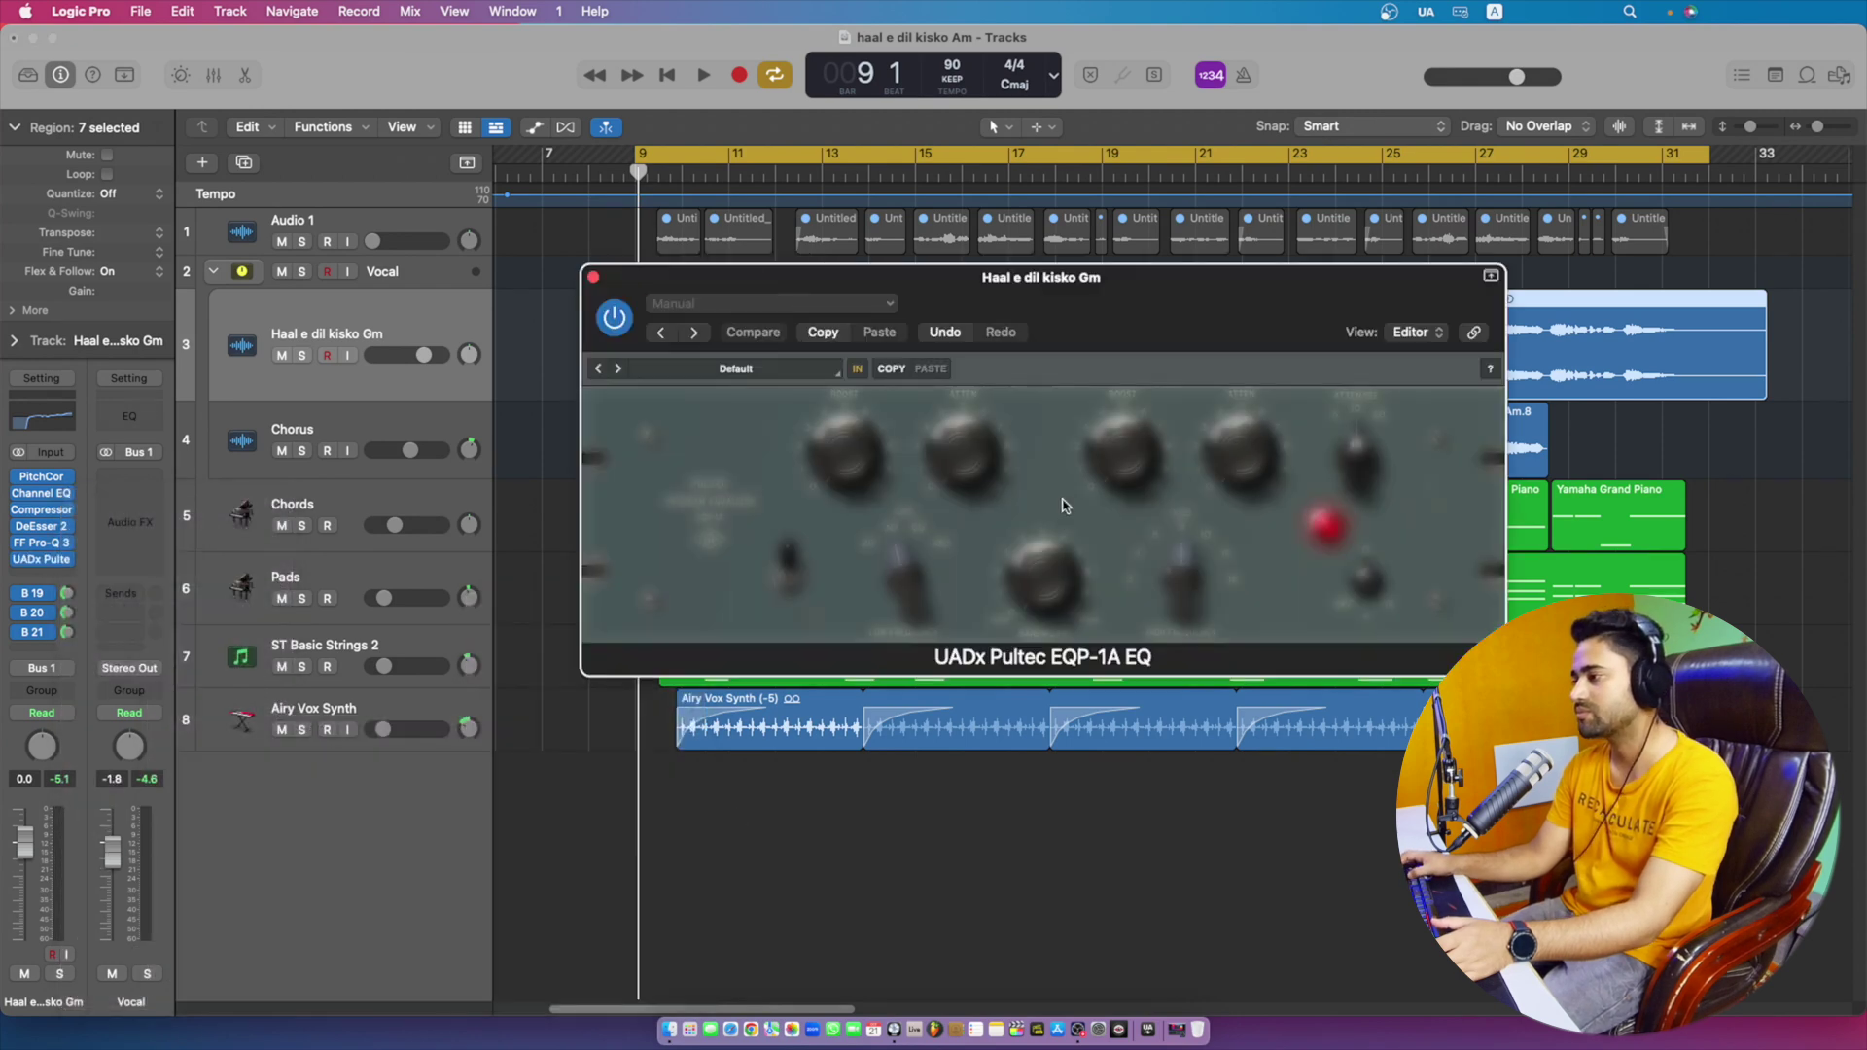
left_click_drag(1057, 276, 987, 357)
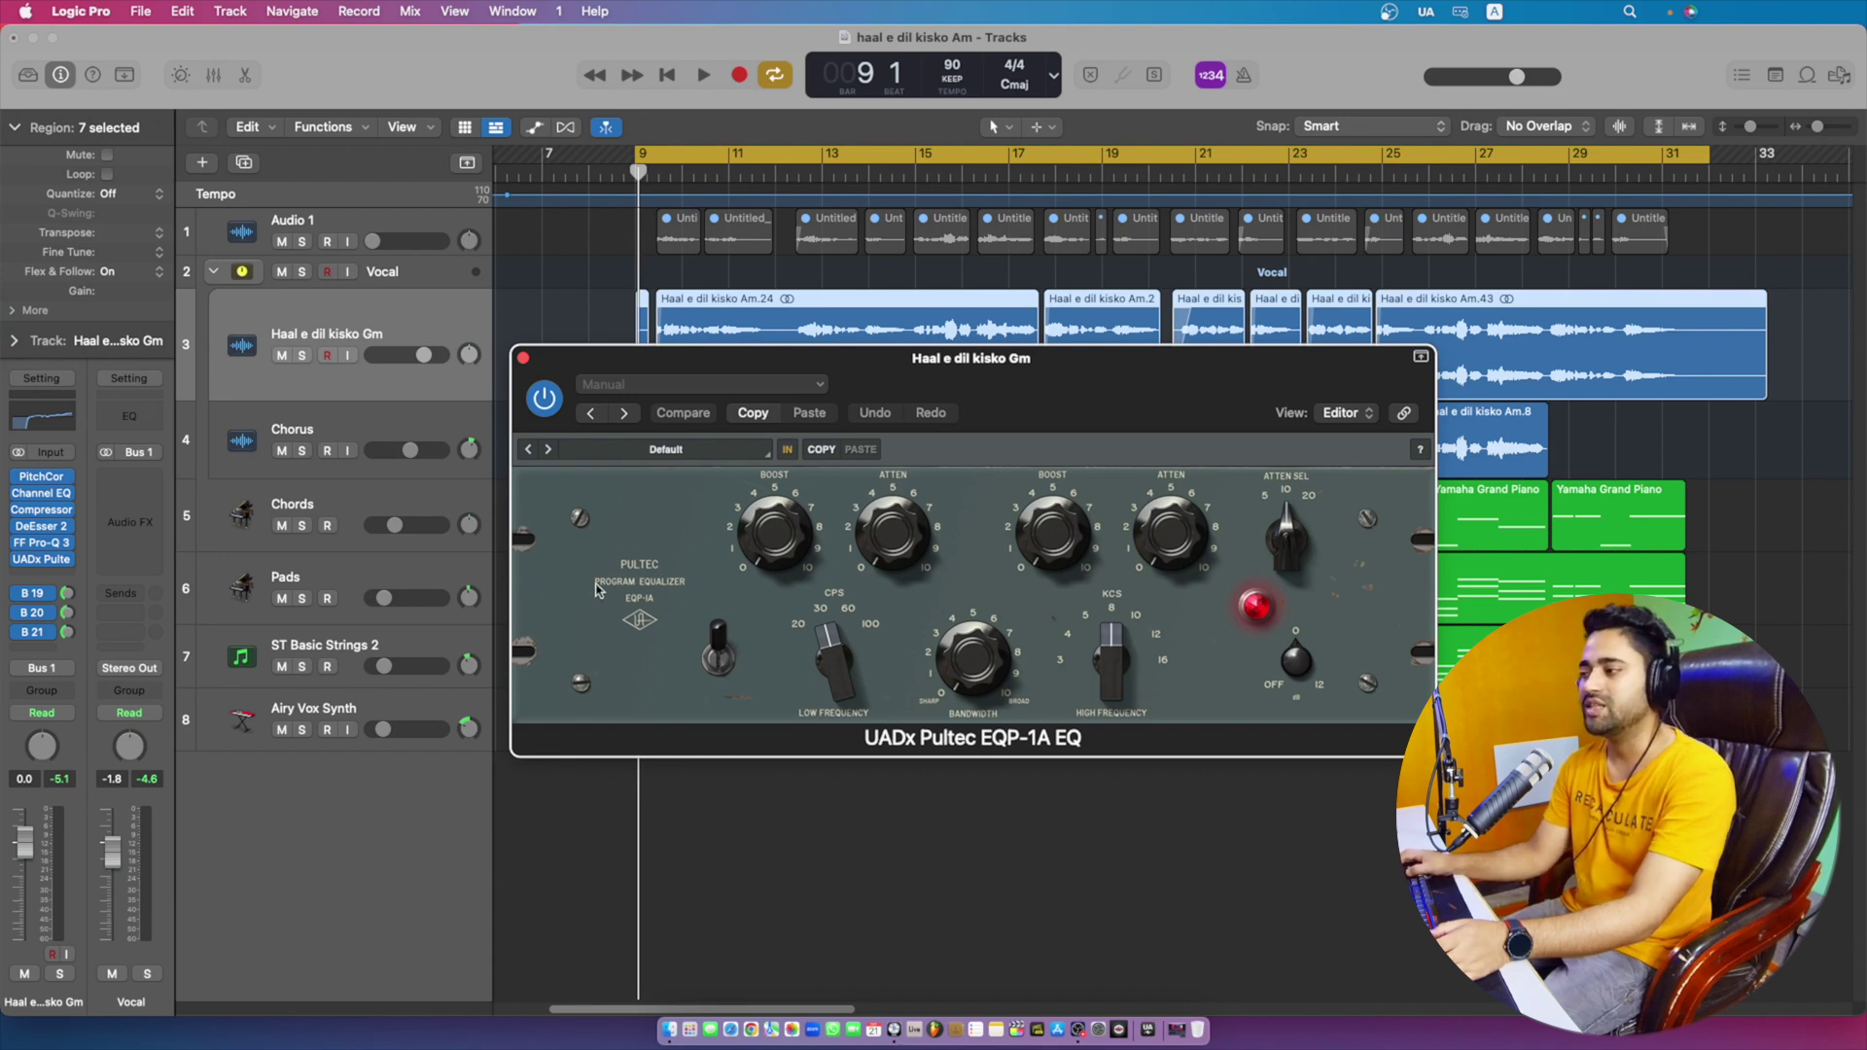
- Replace the Pultec EQP-1A EQ with the stereo UADx Pure Plate Reverb and raise its pre-delay to about 50 ms
left_click(66, 566)
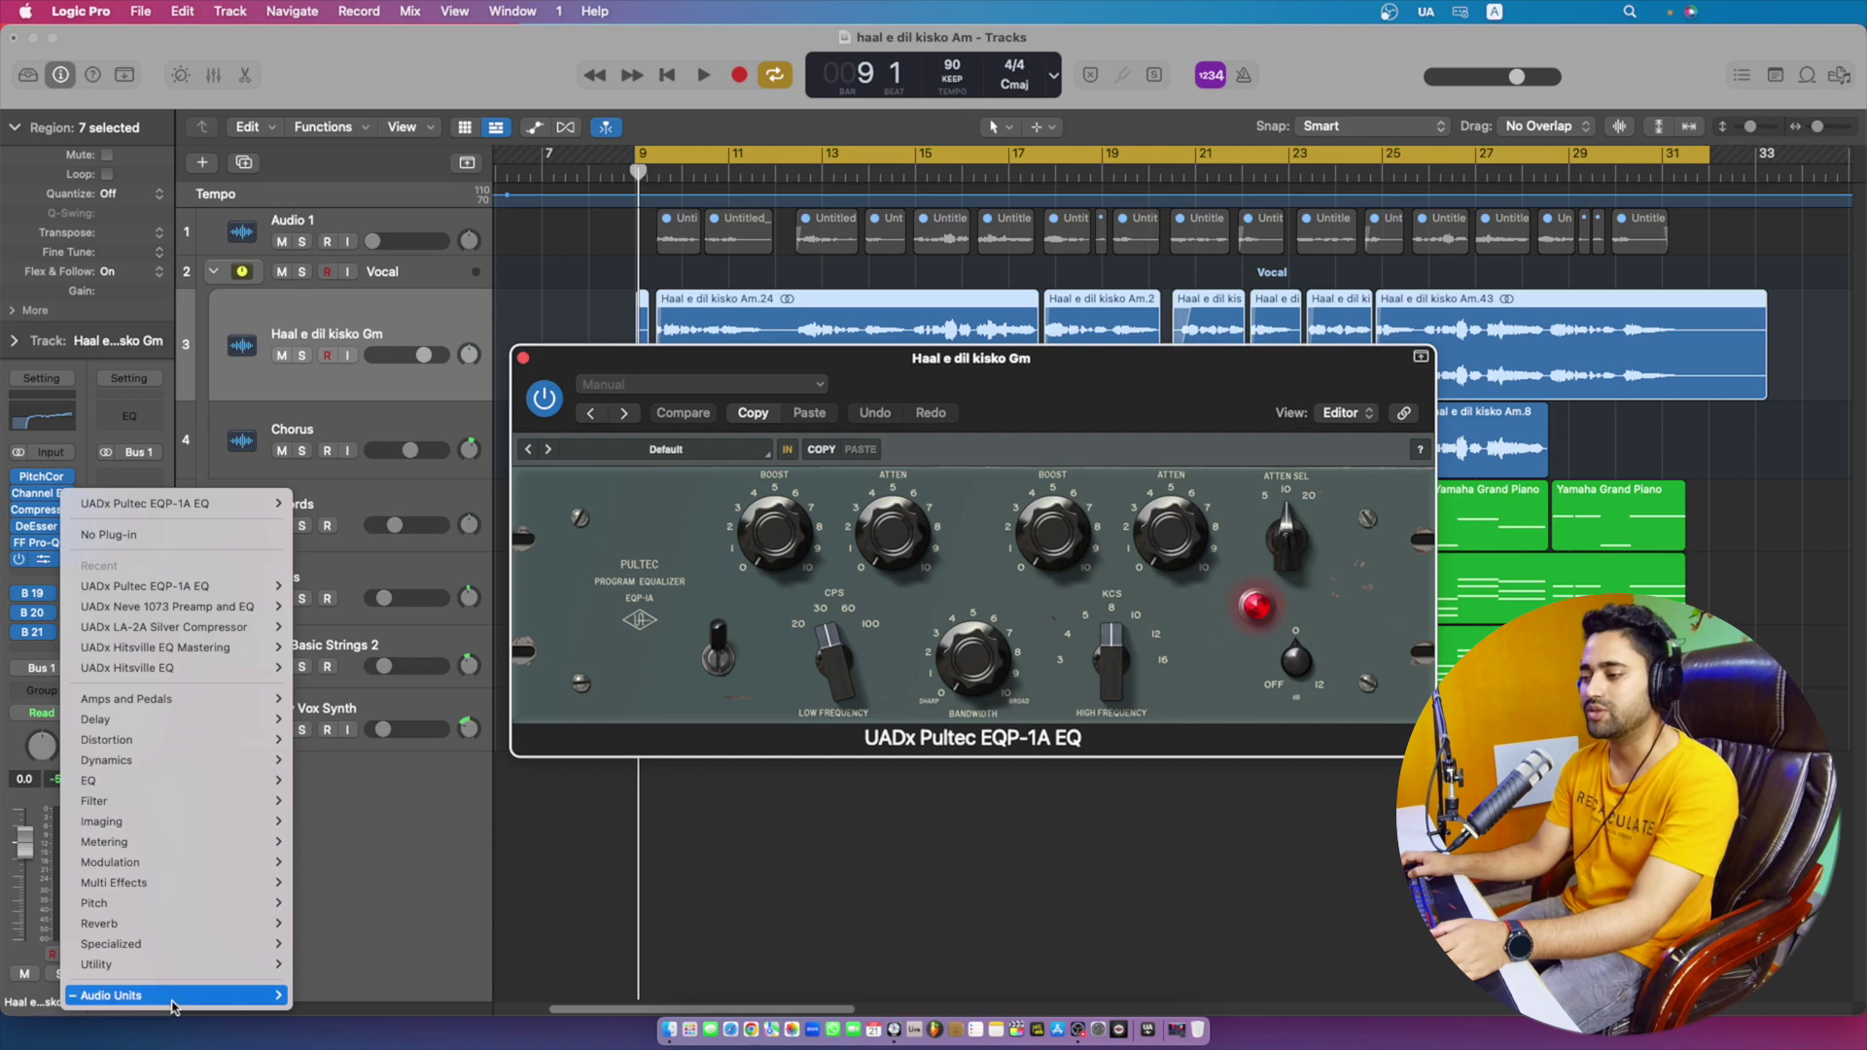
mouse_move(223, 995)
mouse_move(370, 955)
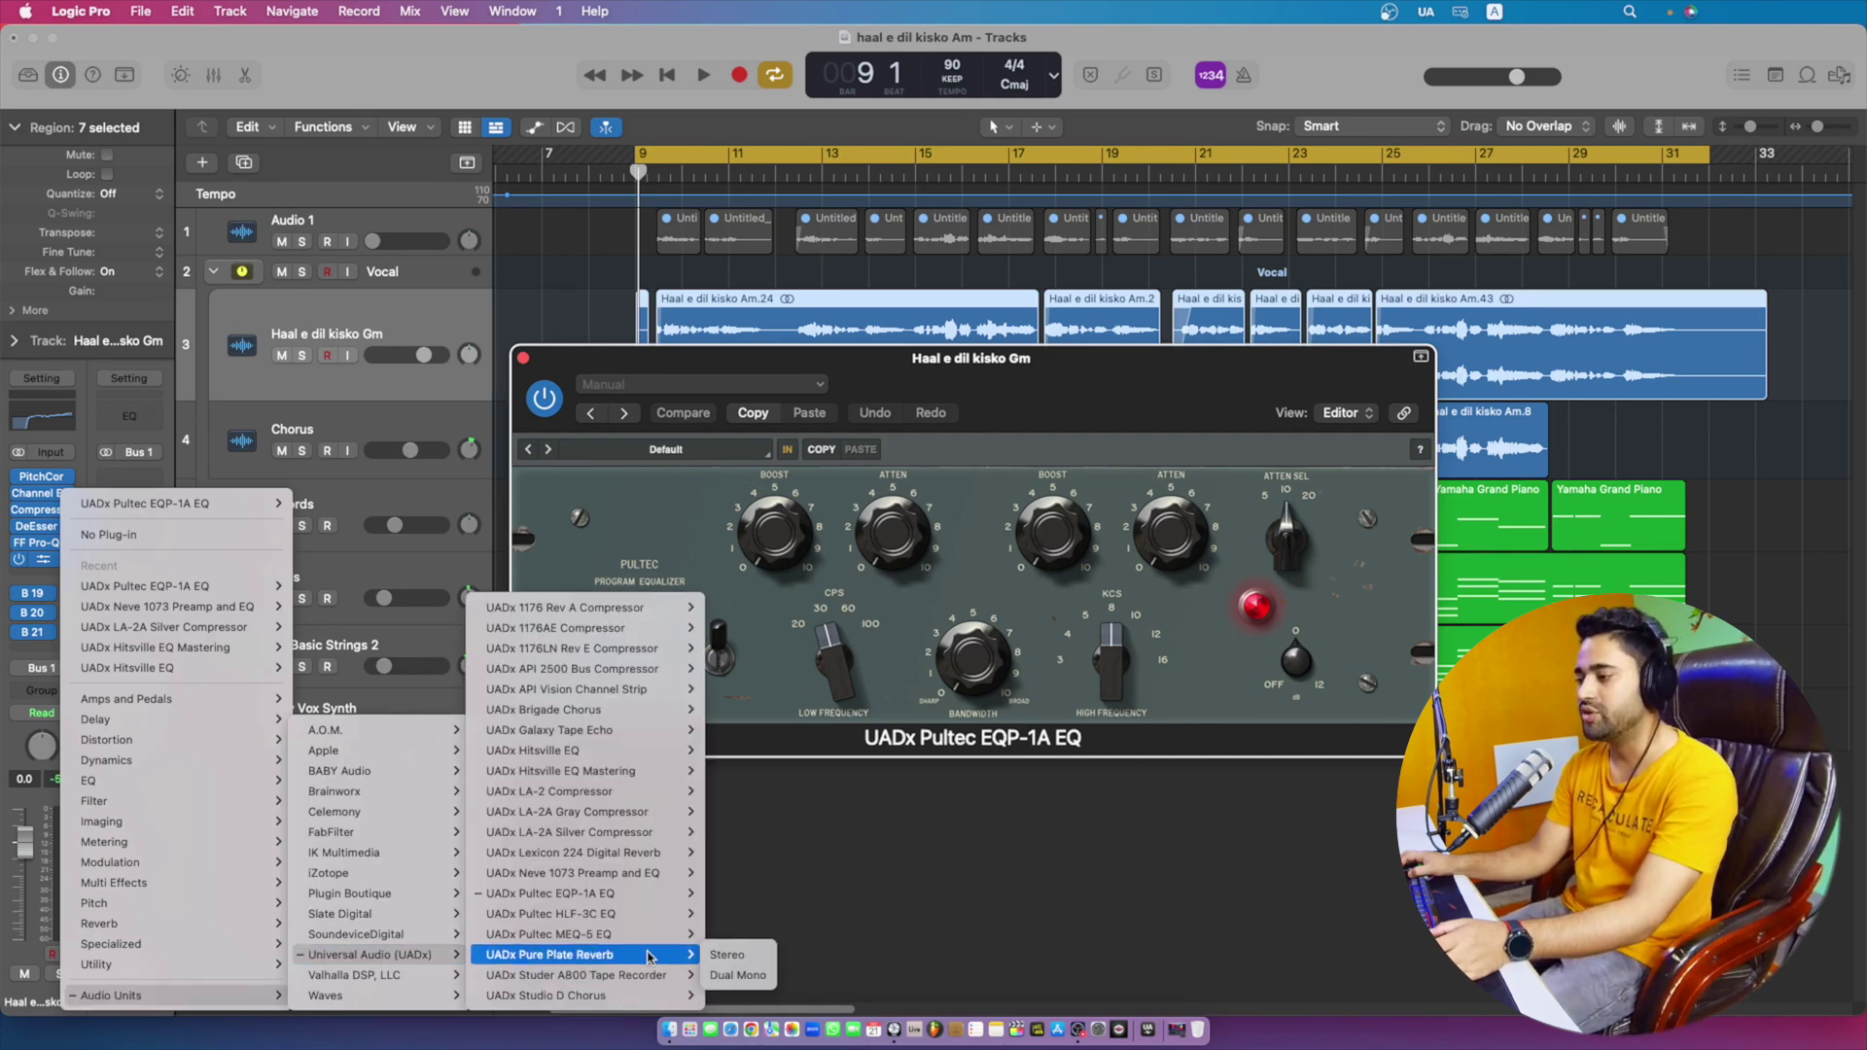
left_click(736, 956)
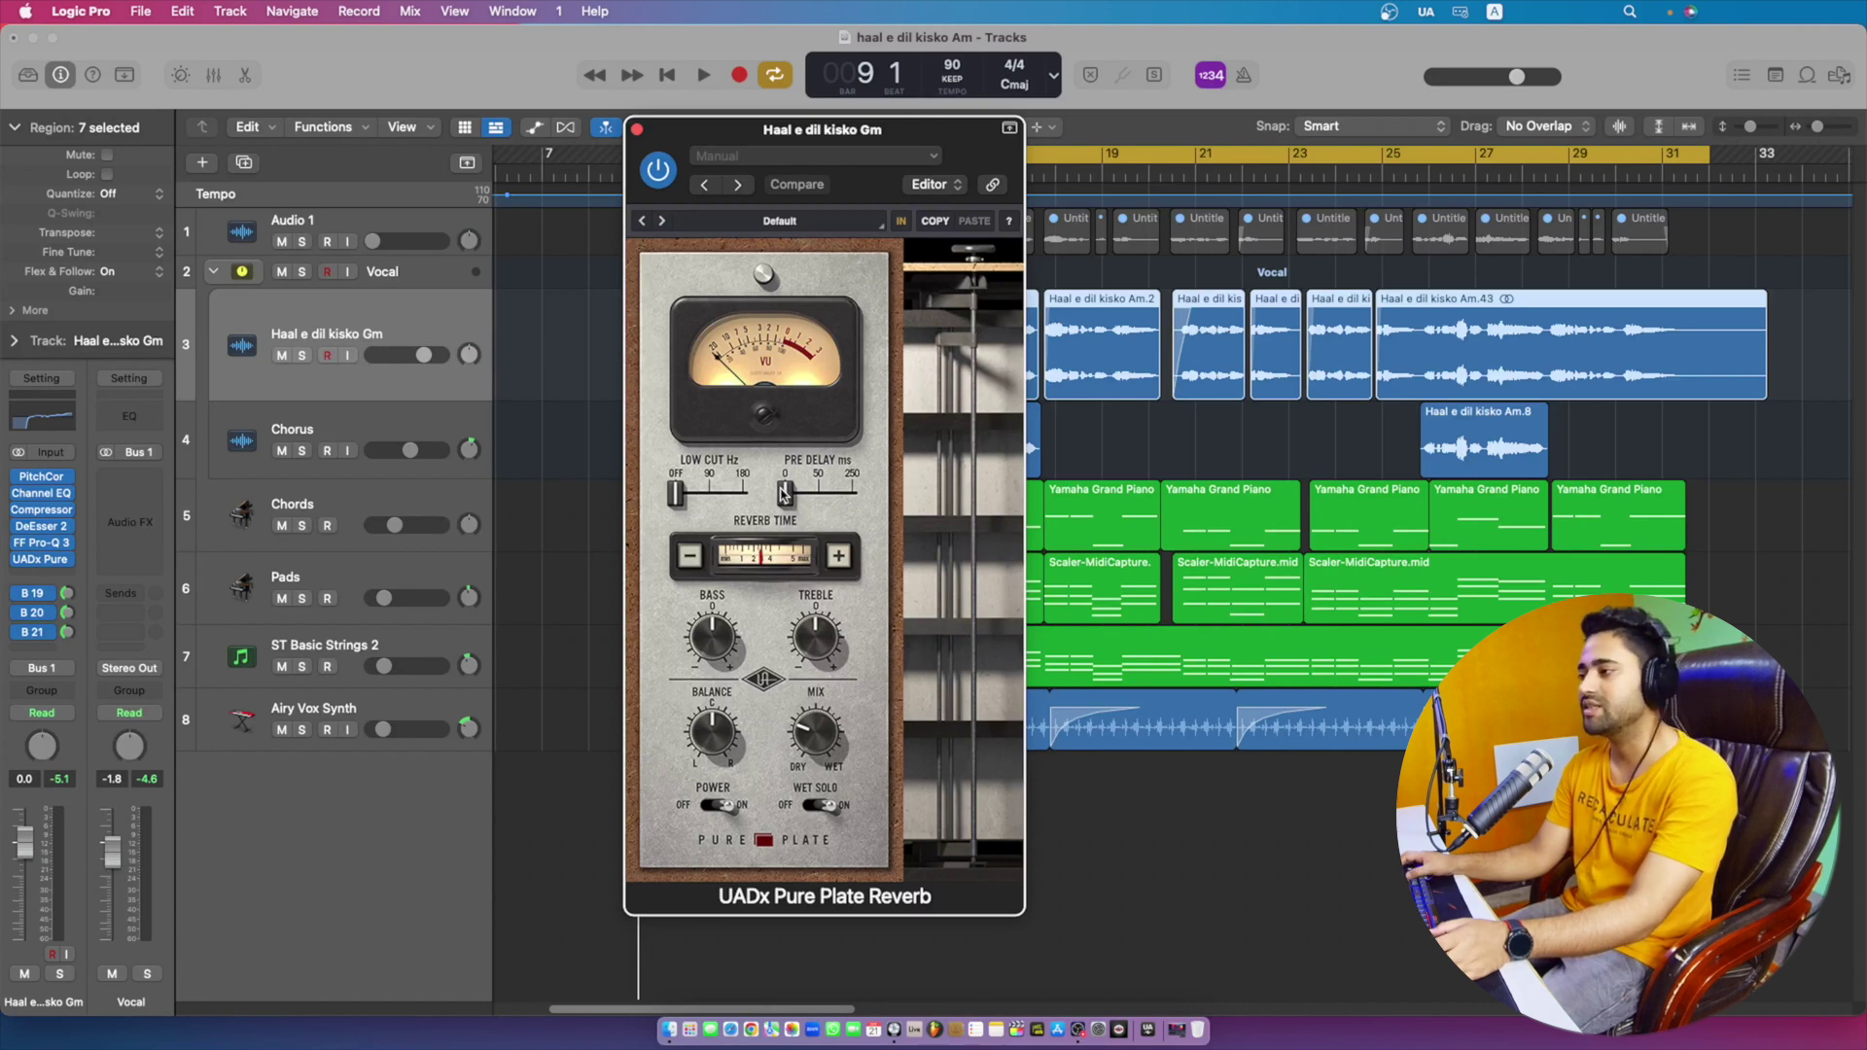
left_click_drag(784, 494, 813, 494)
left_click_drag(676, 494, 565, 526)
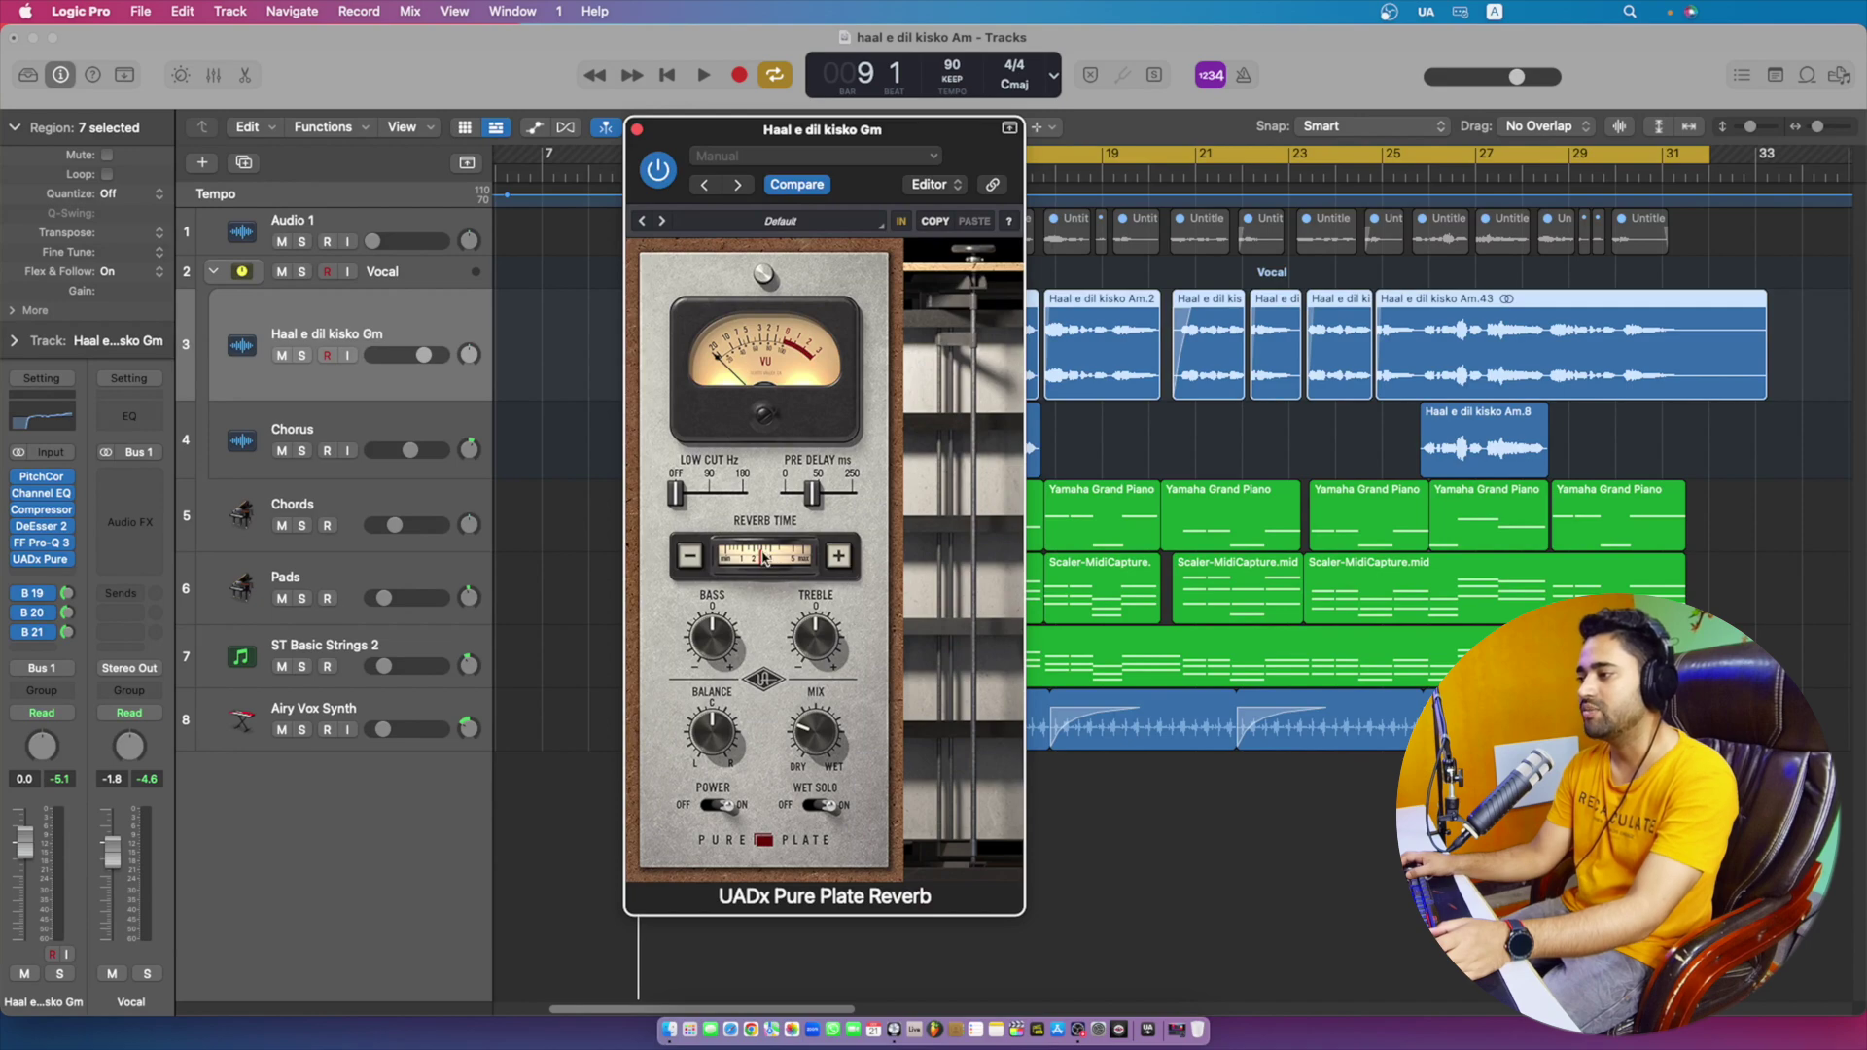
- Replace the Pure Plate Reverb with the stereo UADx Studer A800 Tape Recorder and move its window so the whole interface shows
left_click(39, 559)
mouse_move(146, 995)
mouse_move(379, 992)
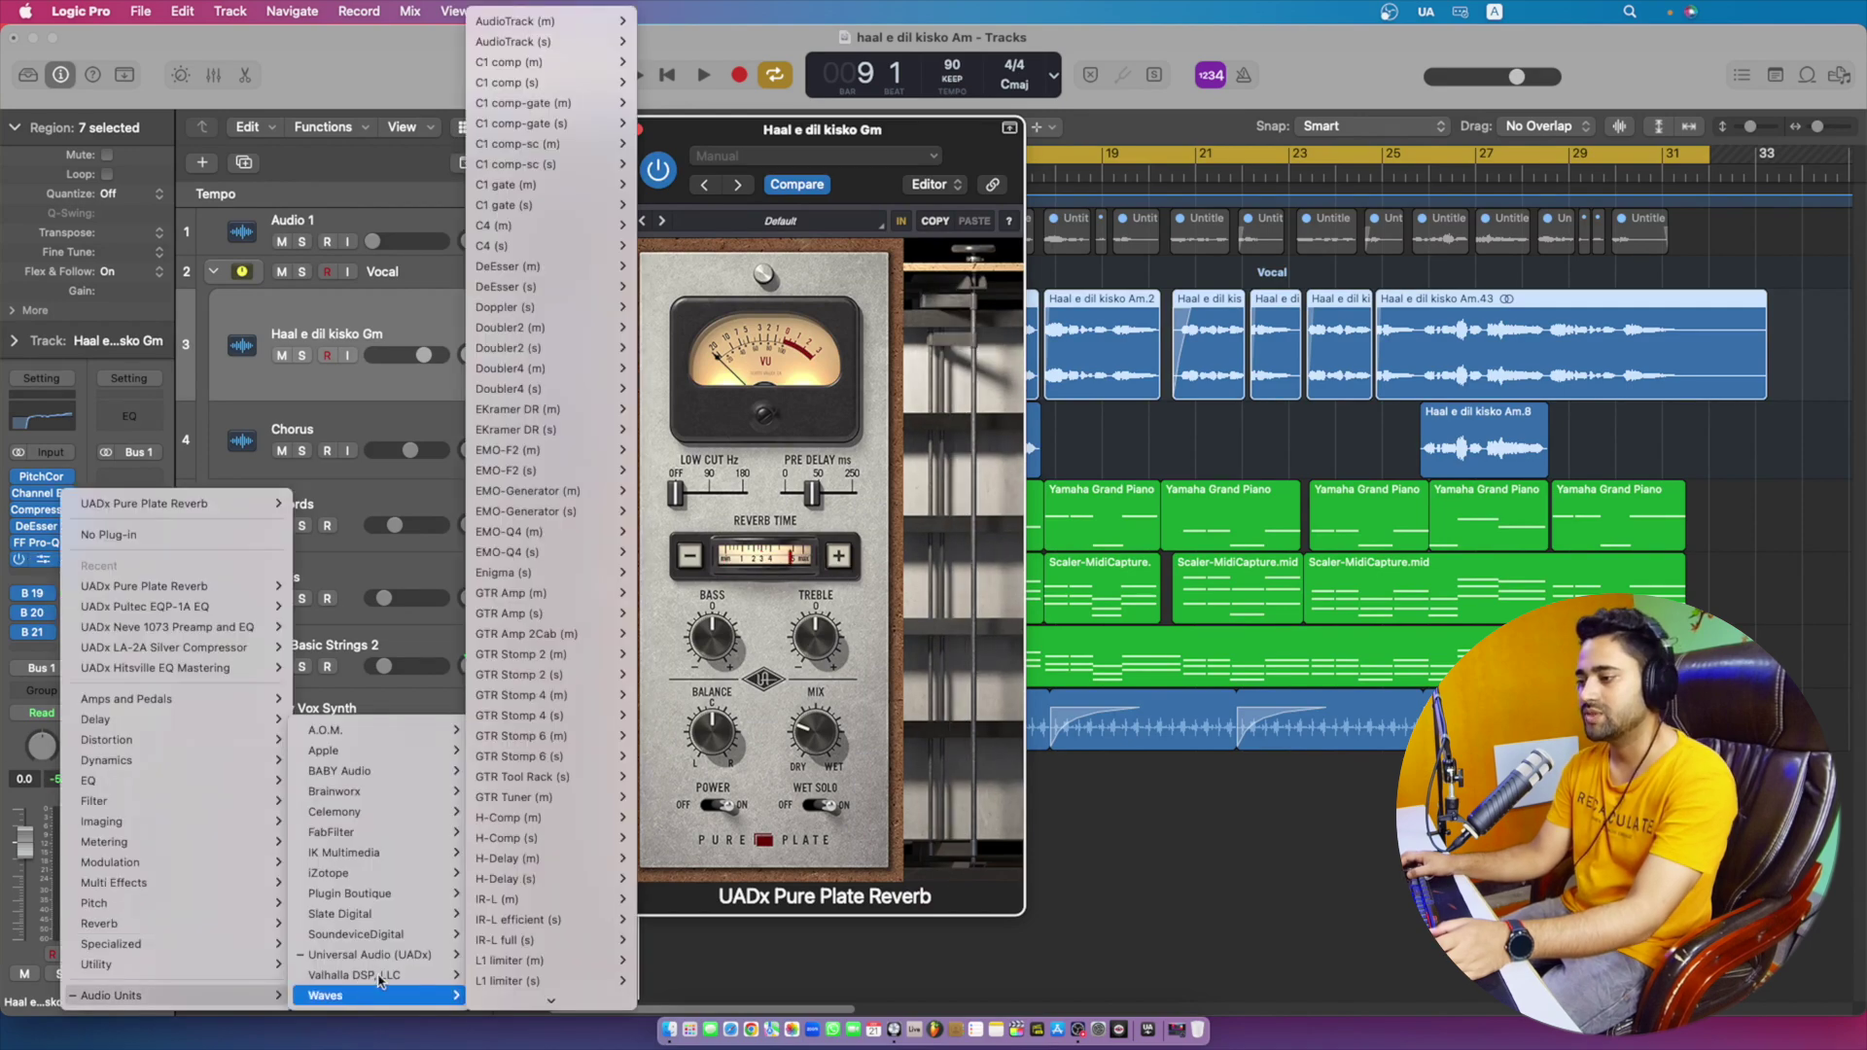
mouse_move(417, 954)
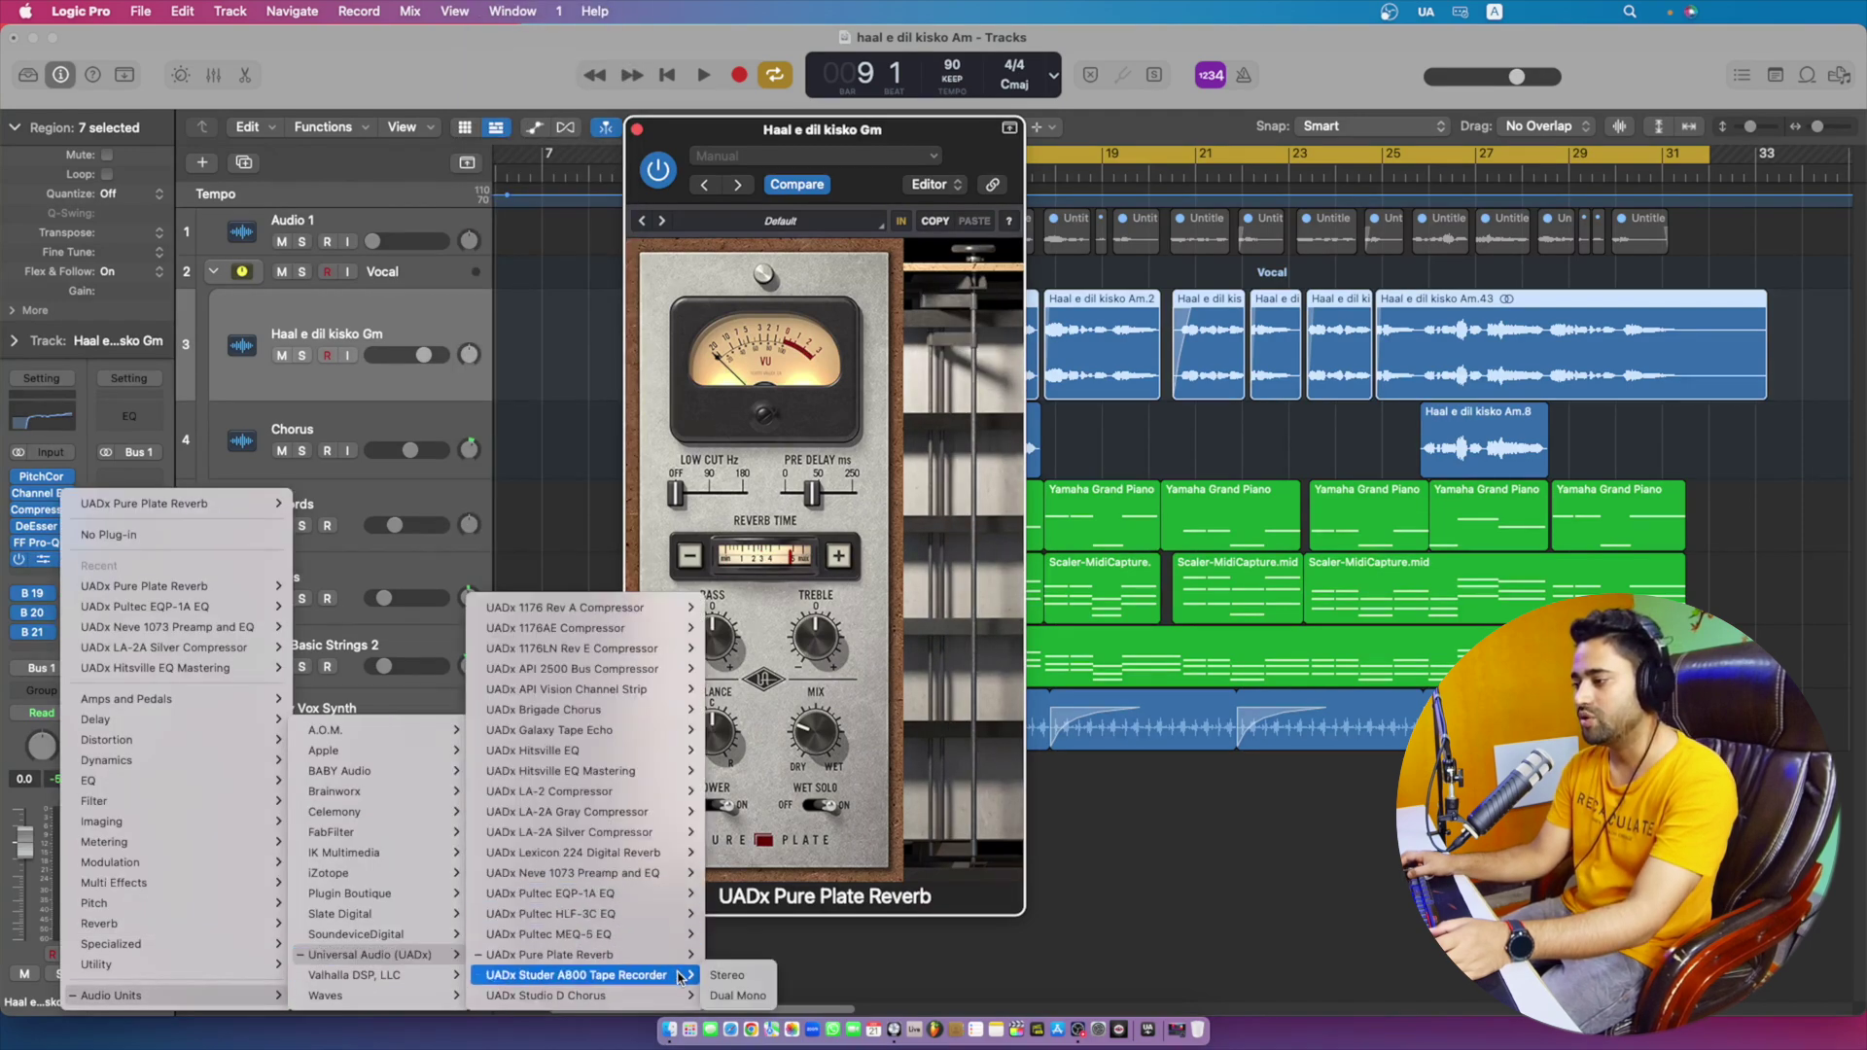
left_click(729, 975)
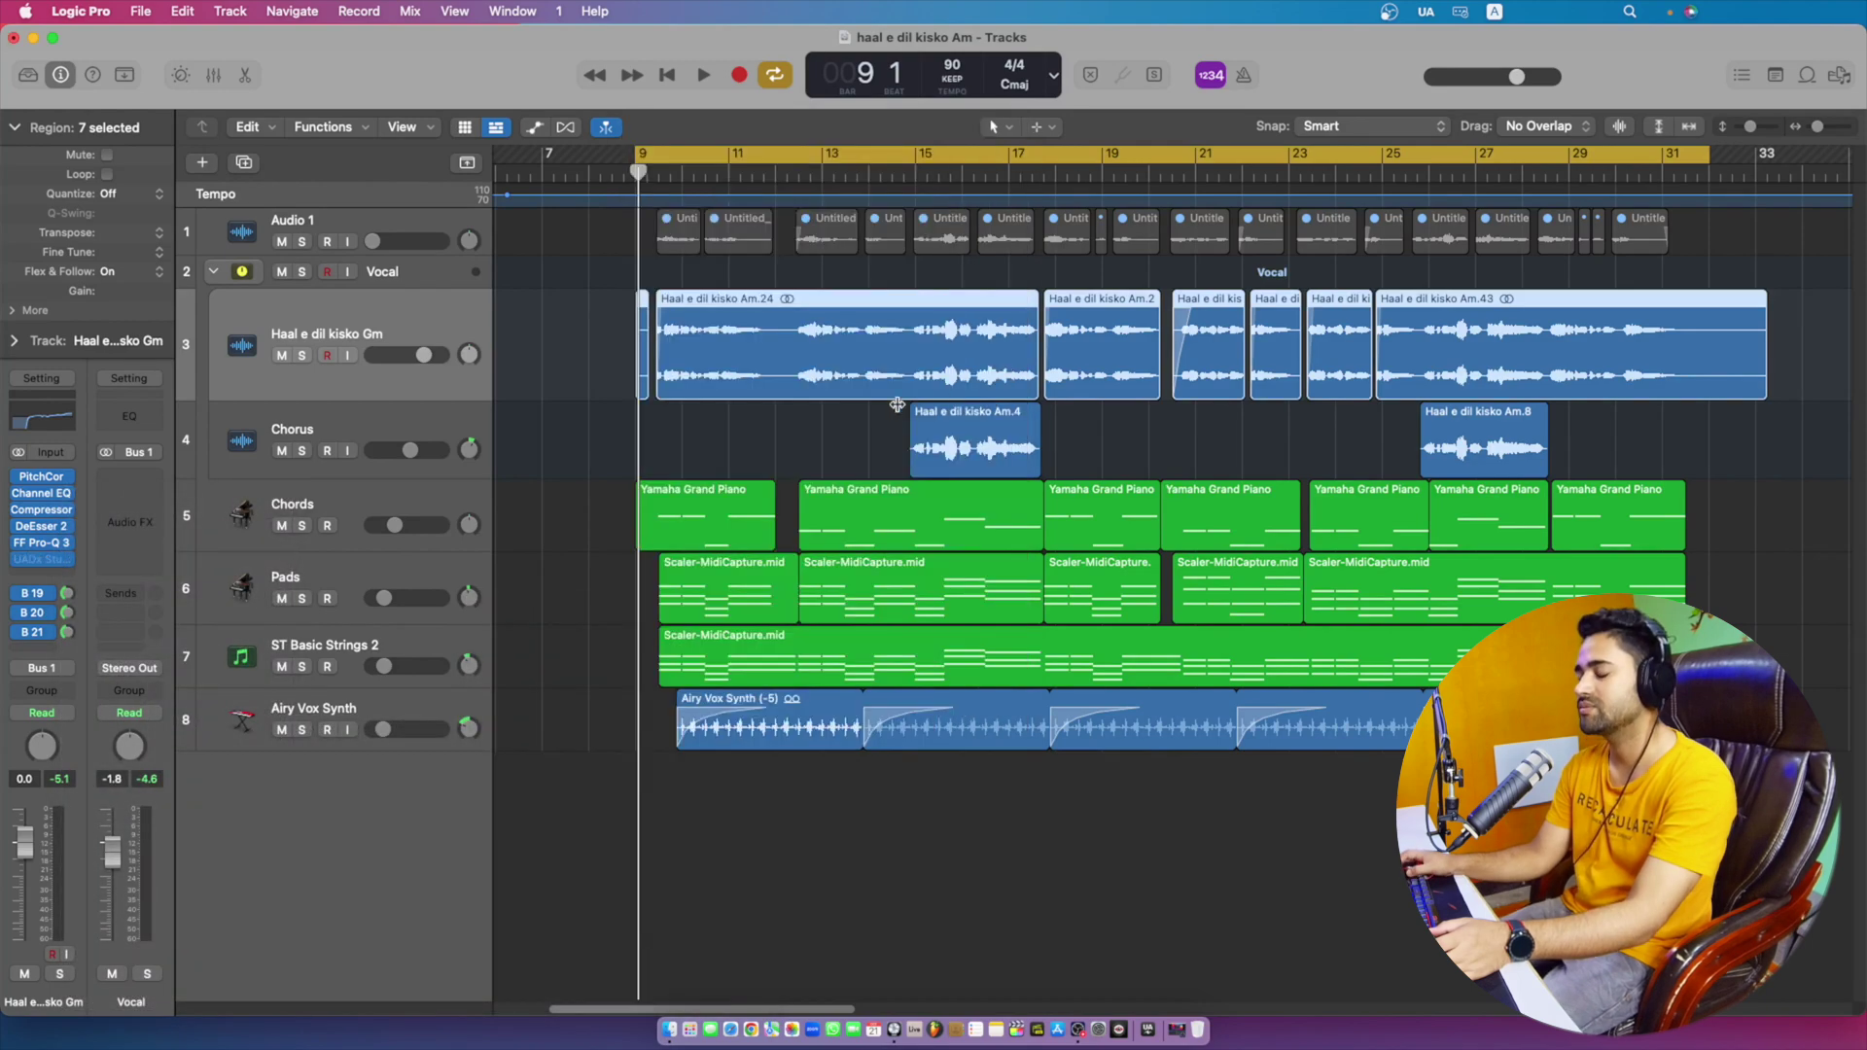
left_click_drag(1033, 296, 1069, 198)
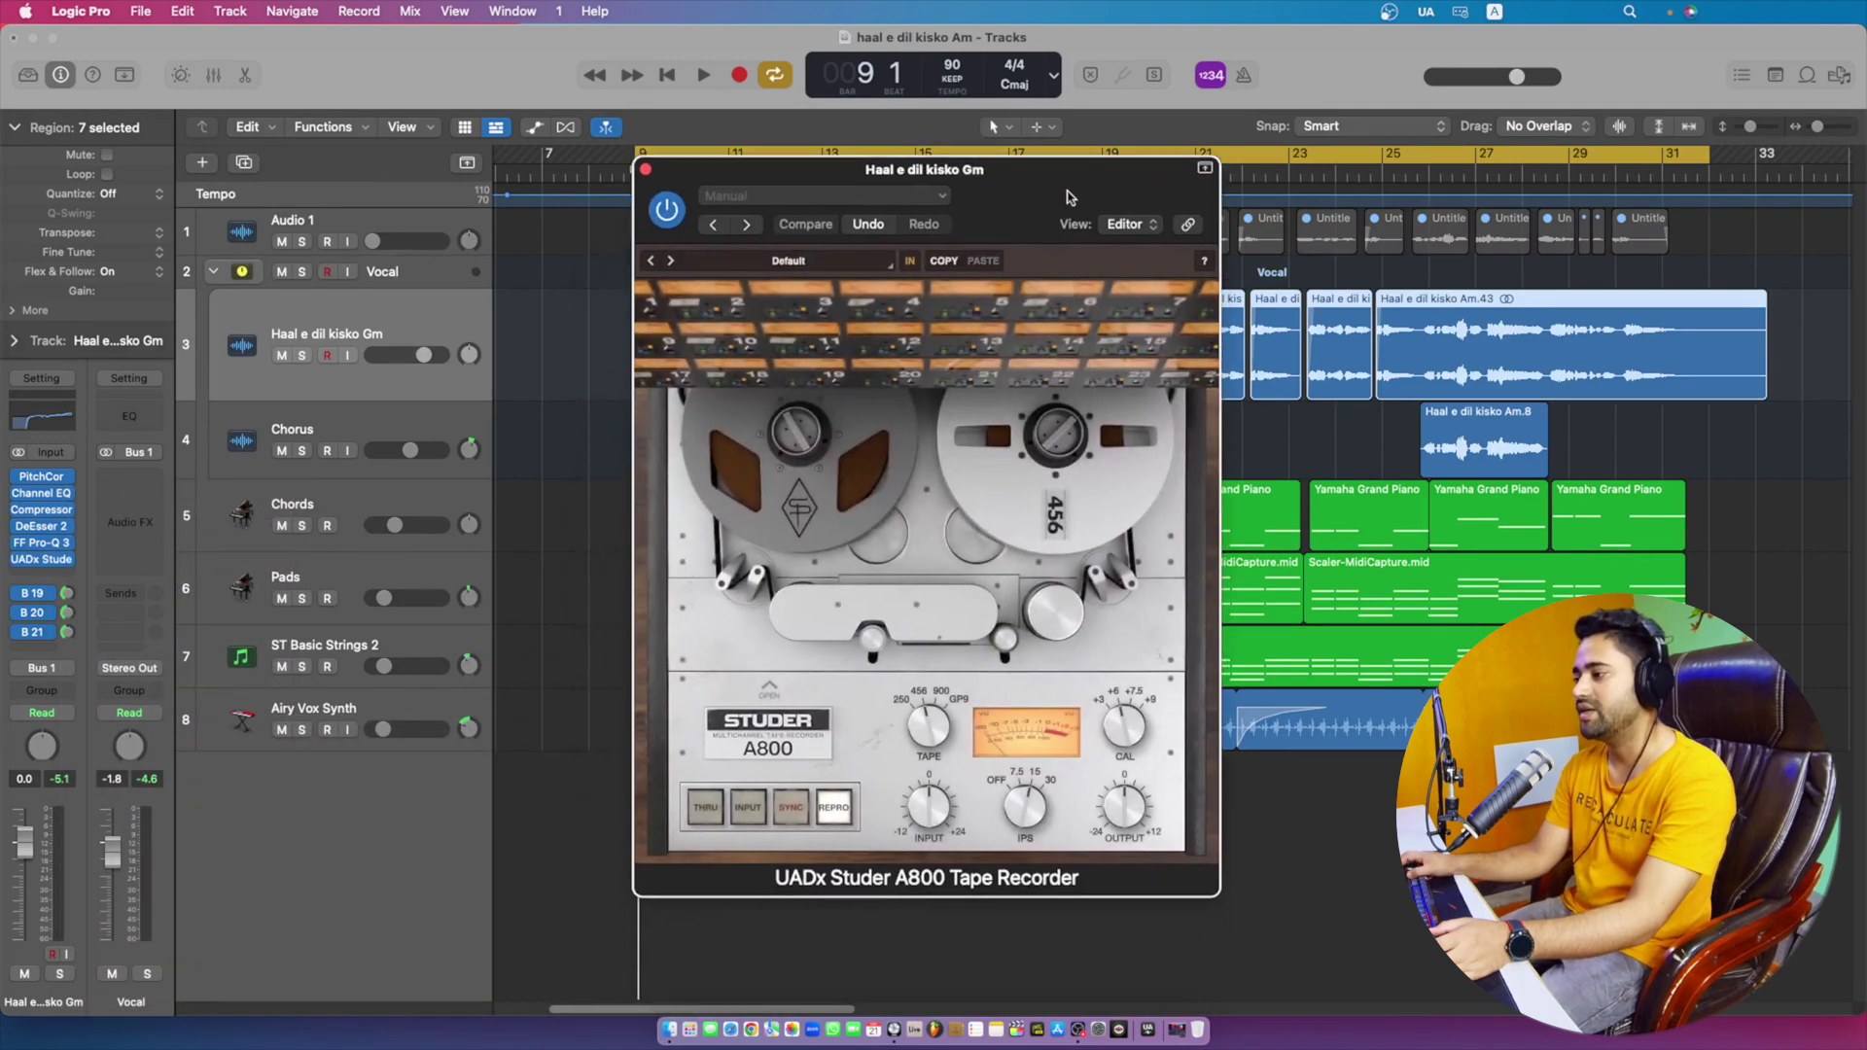
- Replace the Studer A800 with the UADx Studio D Chorus and move its window below the vocal regions
left_click(64, 559)
mouse_move(175, 995)
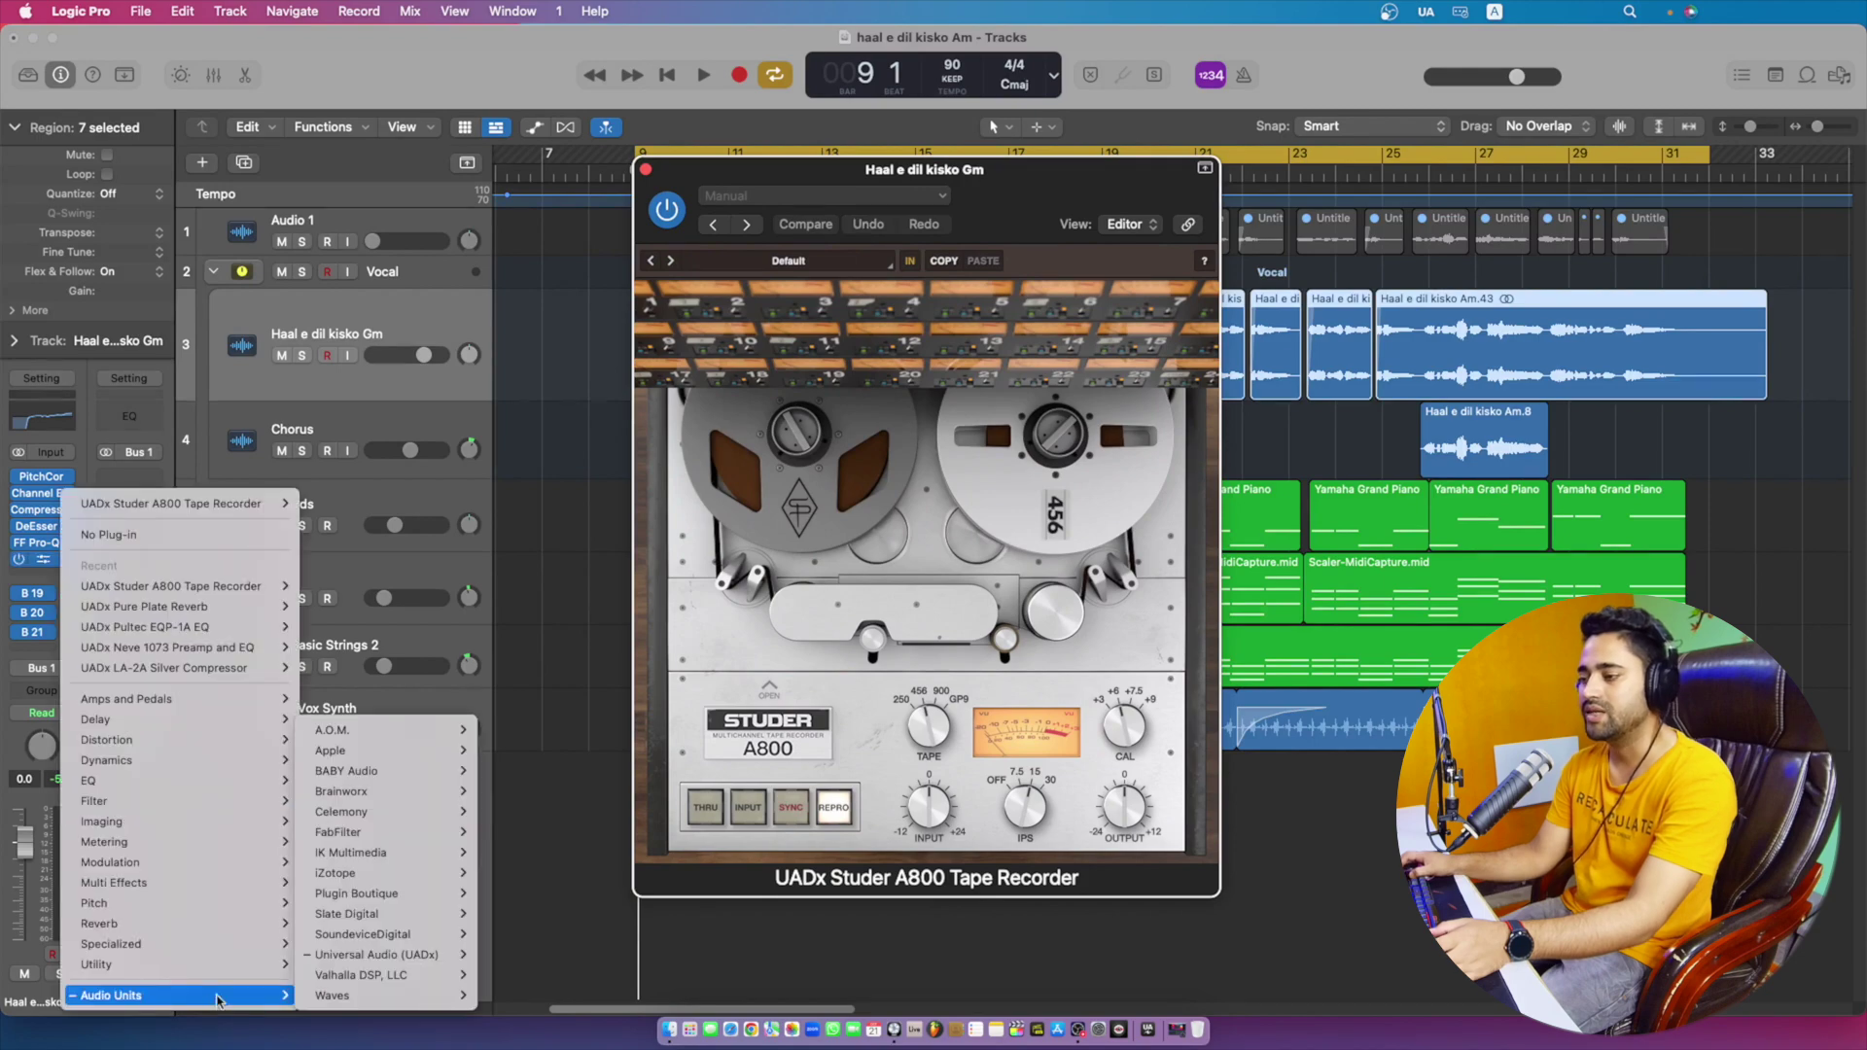
mouse_move(426, 961)
mouse_move(618, 998)
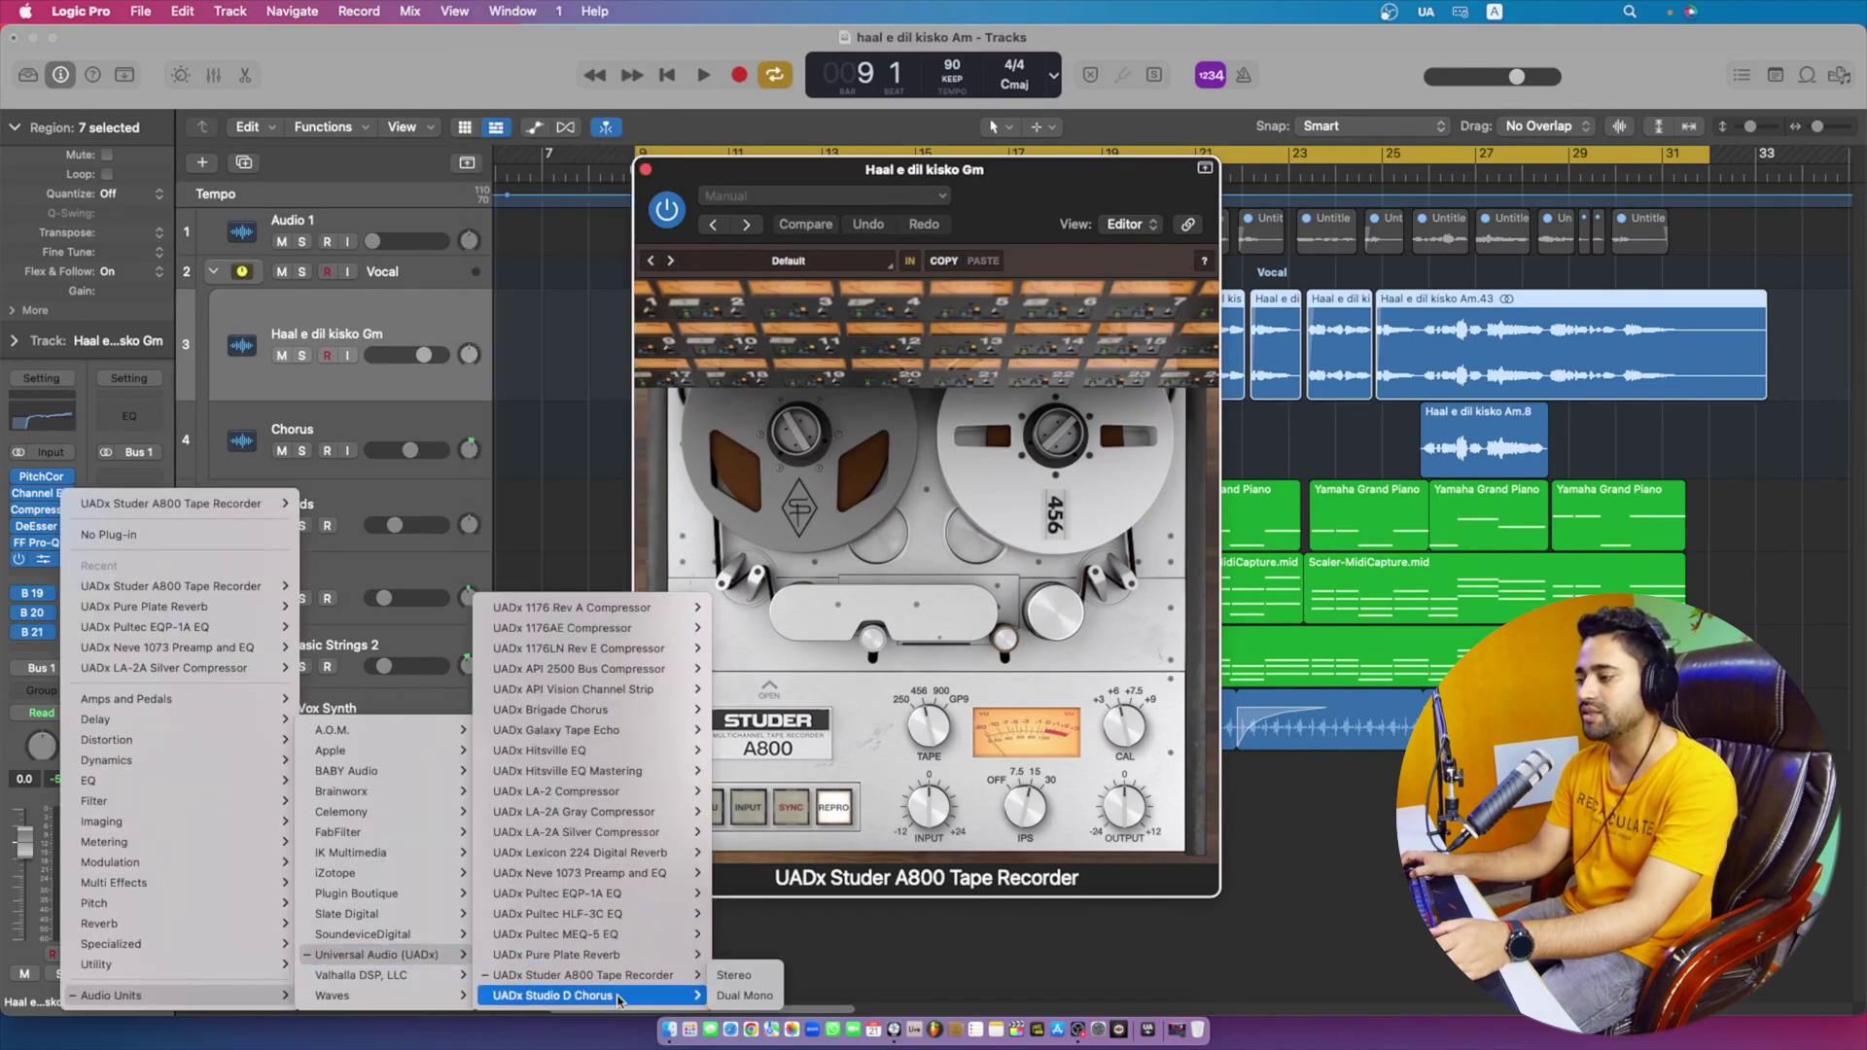
left_click(734, 974)
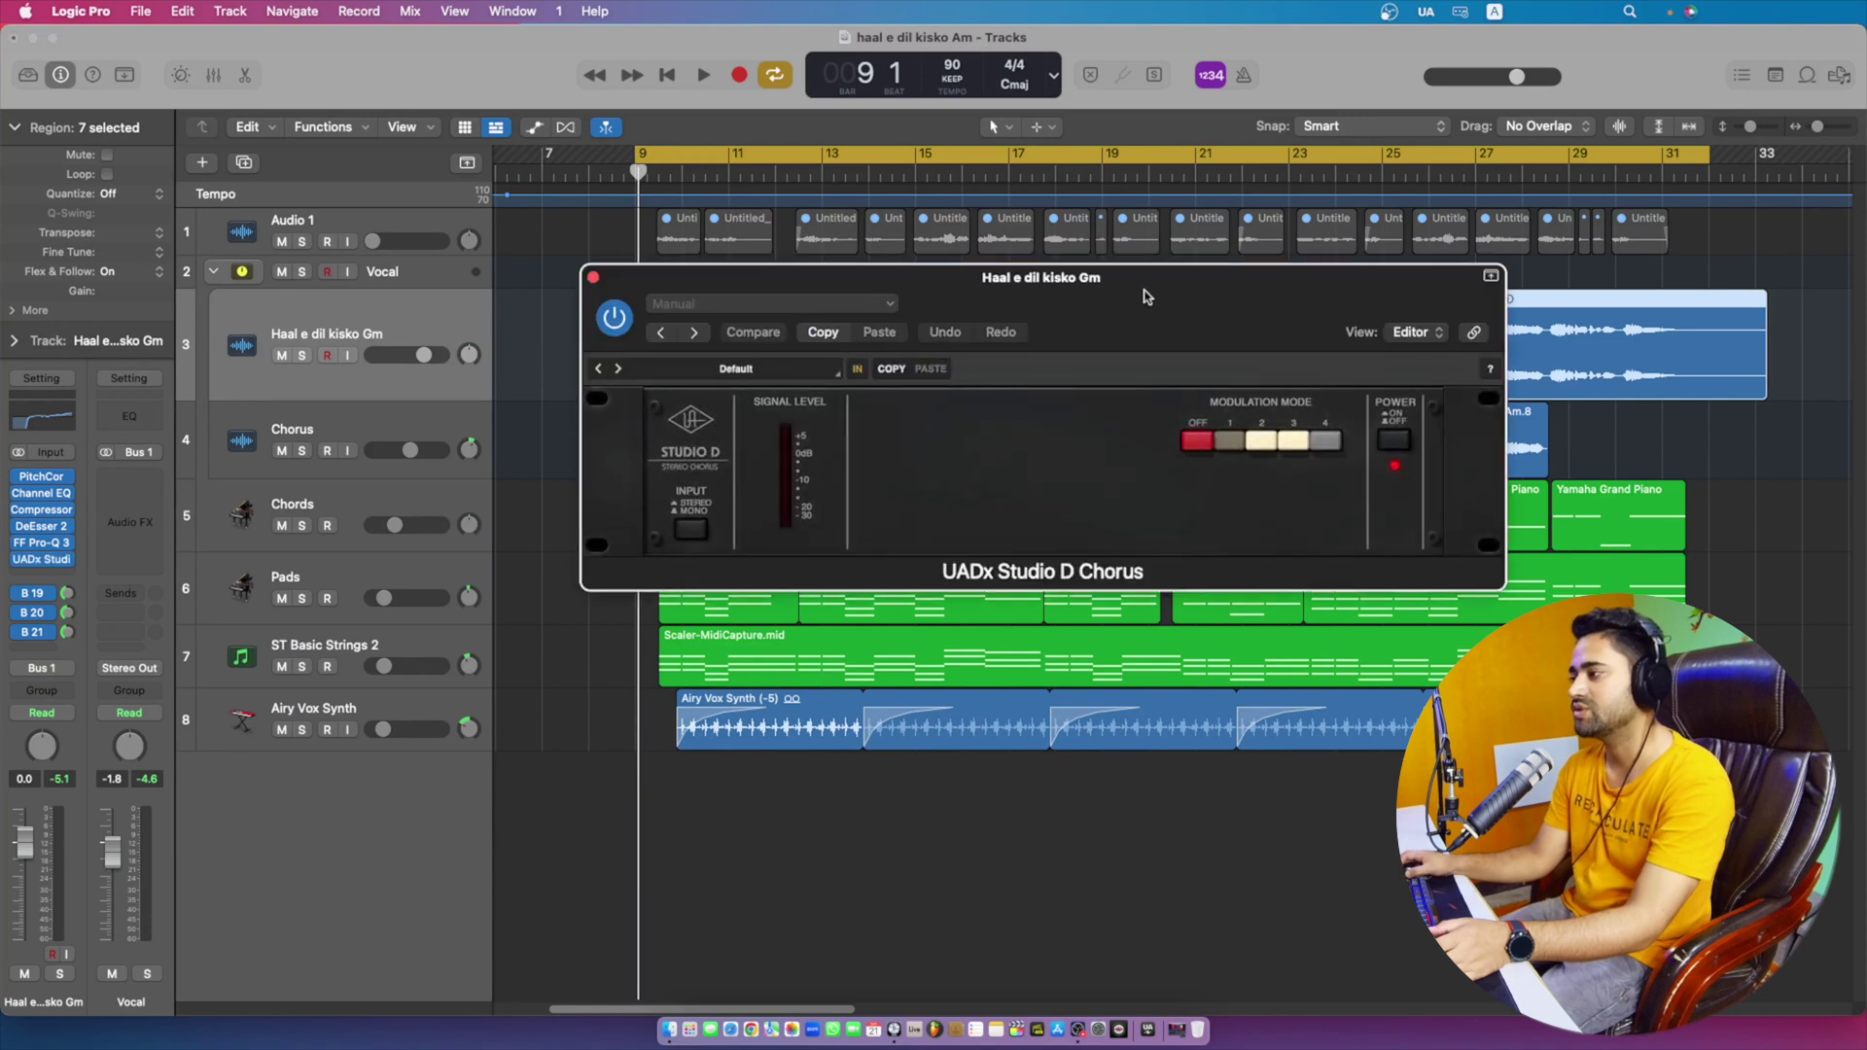
left_click_drag(1145, 297, 1076, 571)
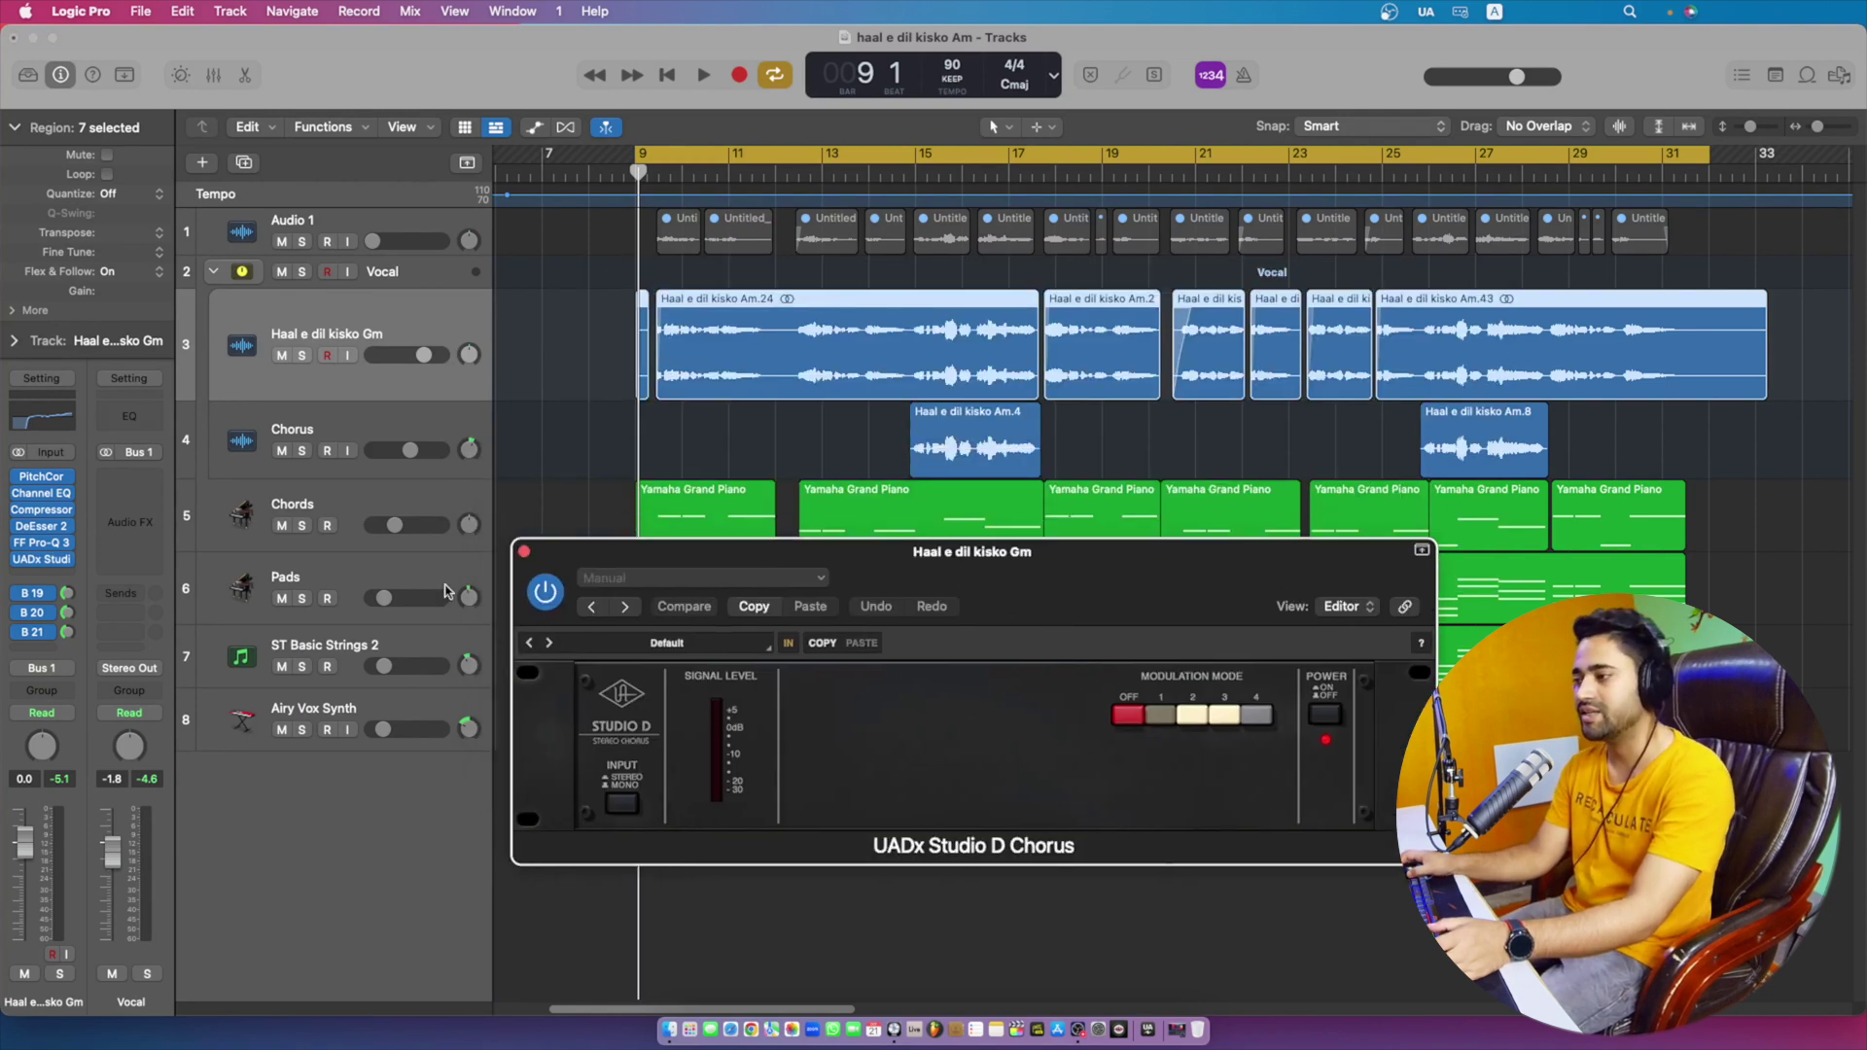
- Close the Studio D Chorus window and remove the plug-in from the vocal track
left_click(523, 551)
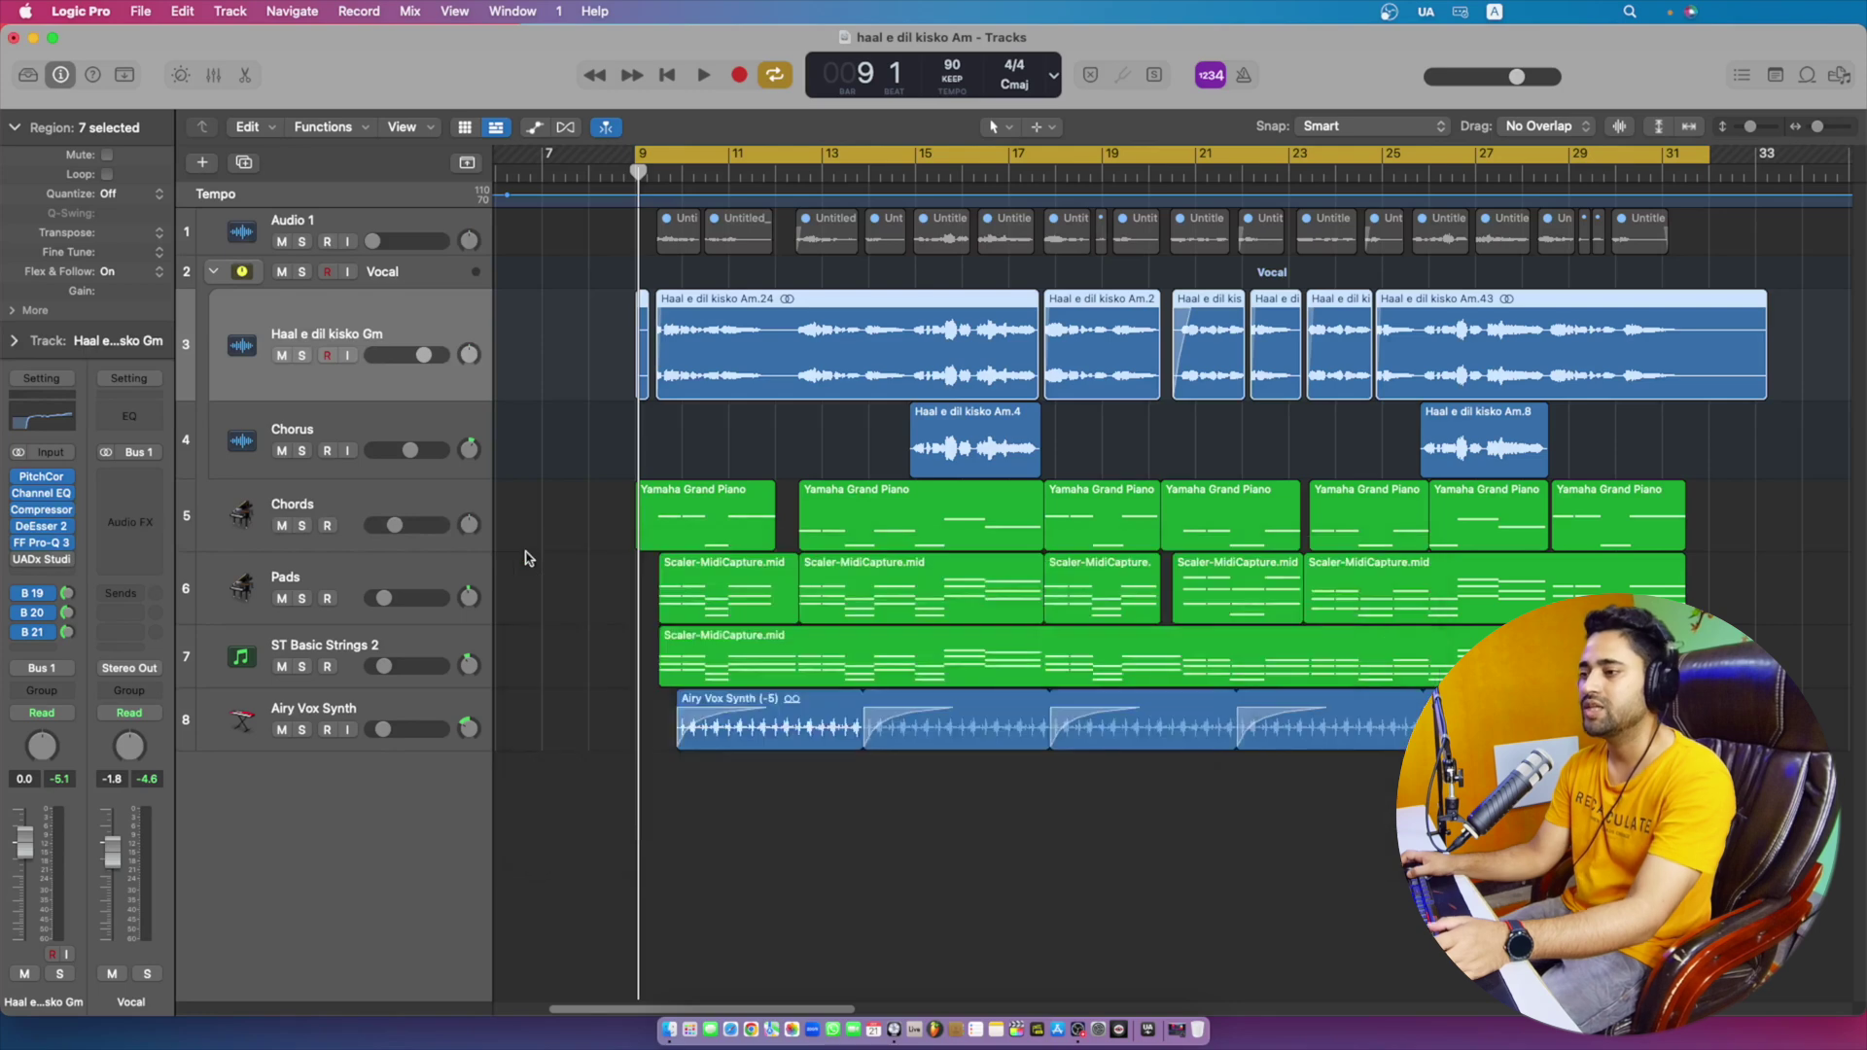
left_click(75, 567)
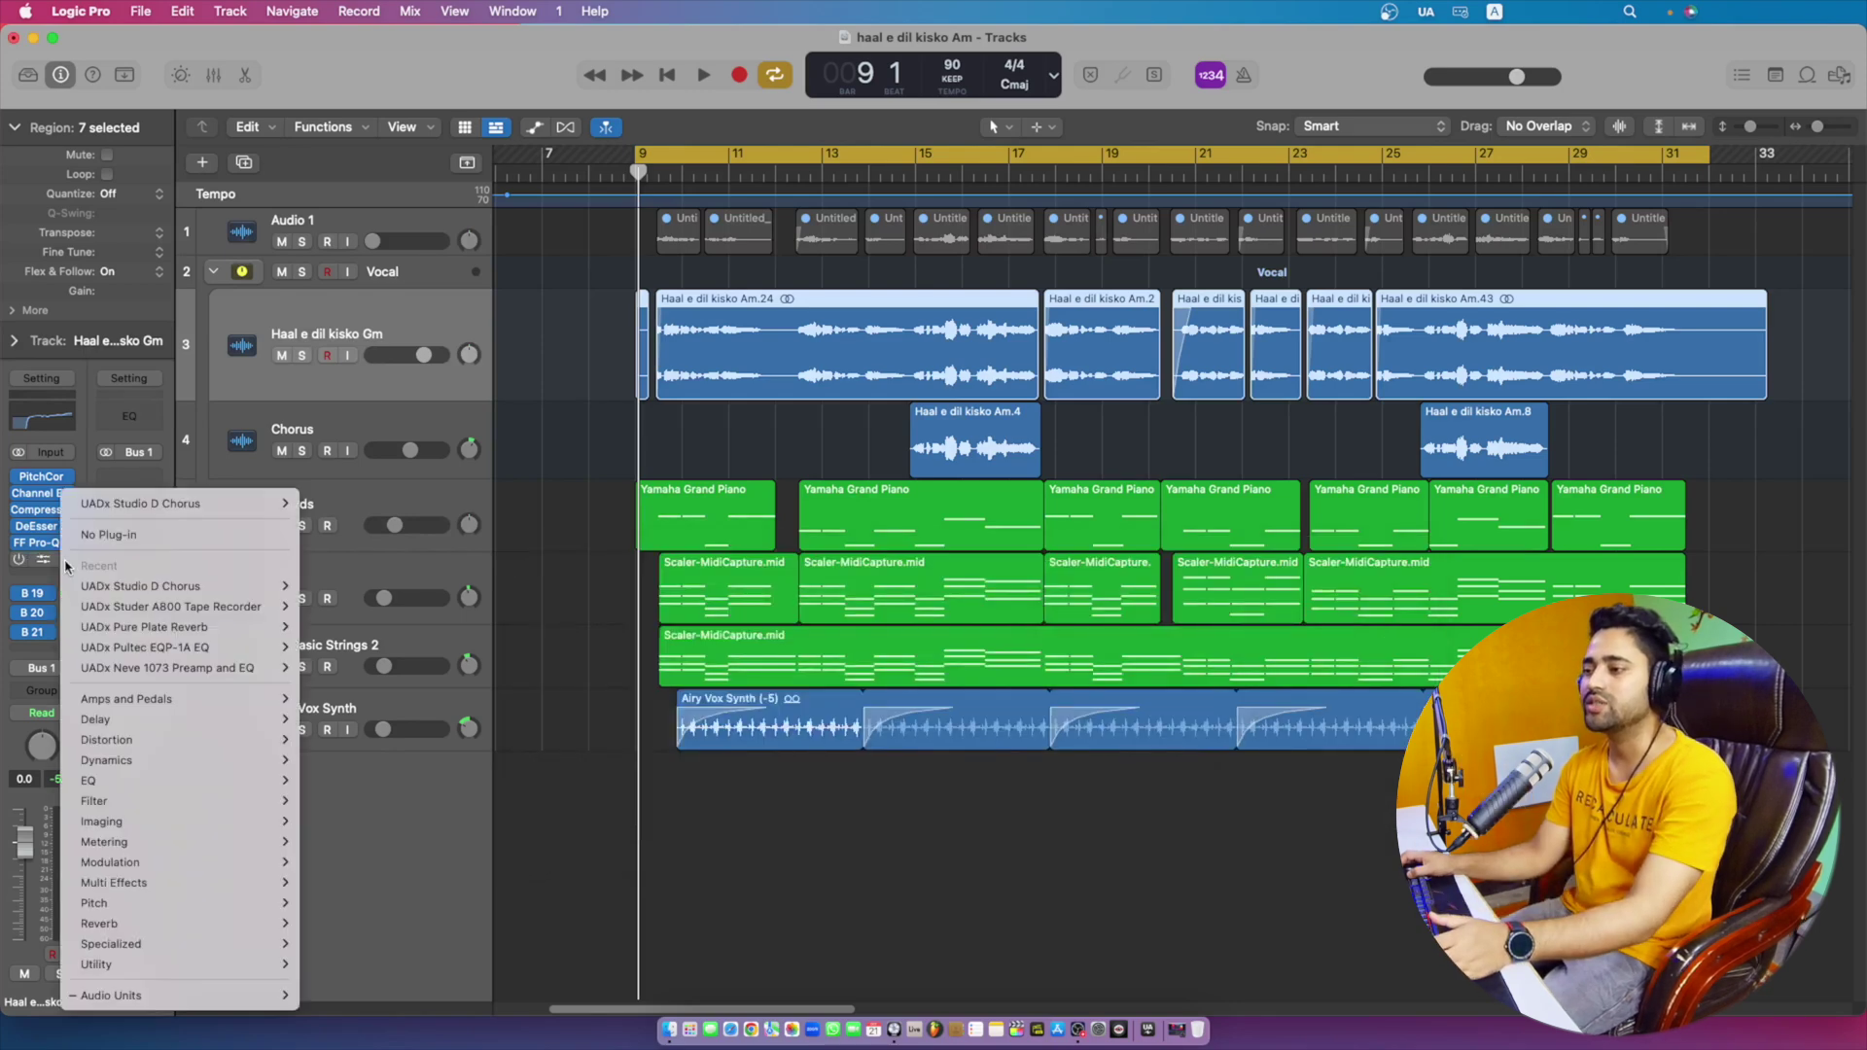
left_click(113, 533)
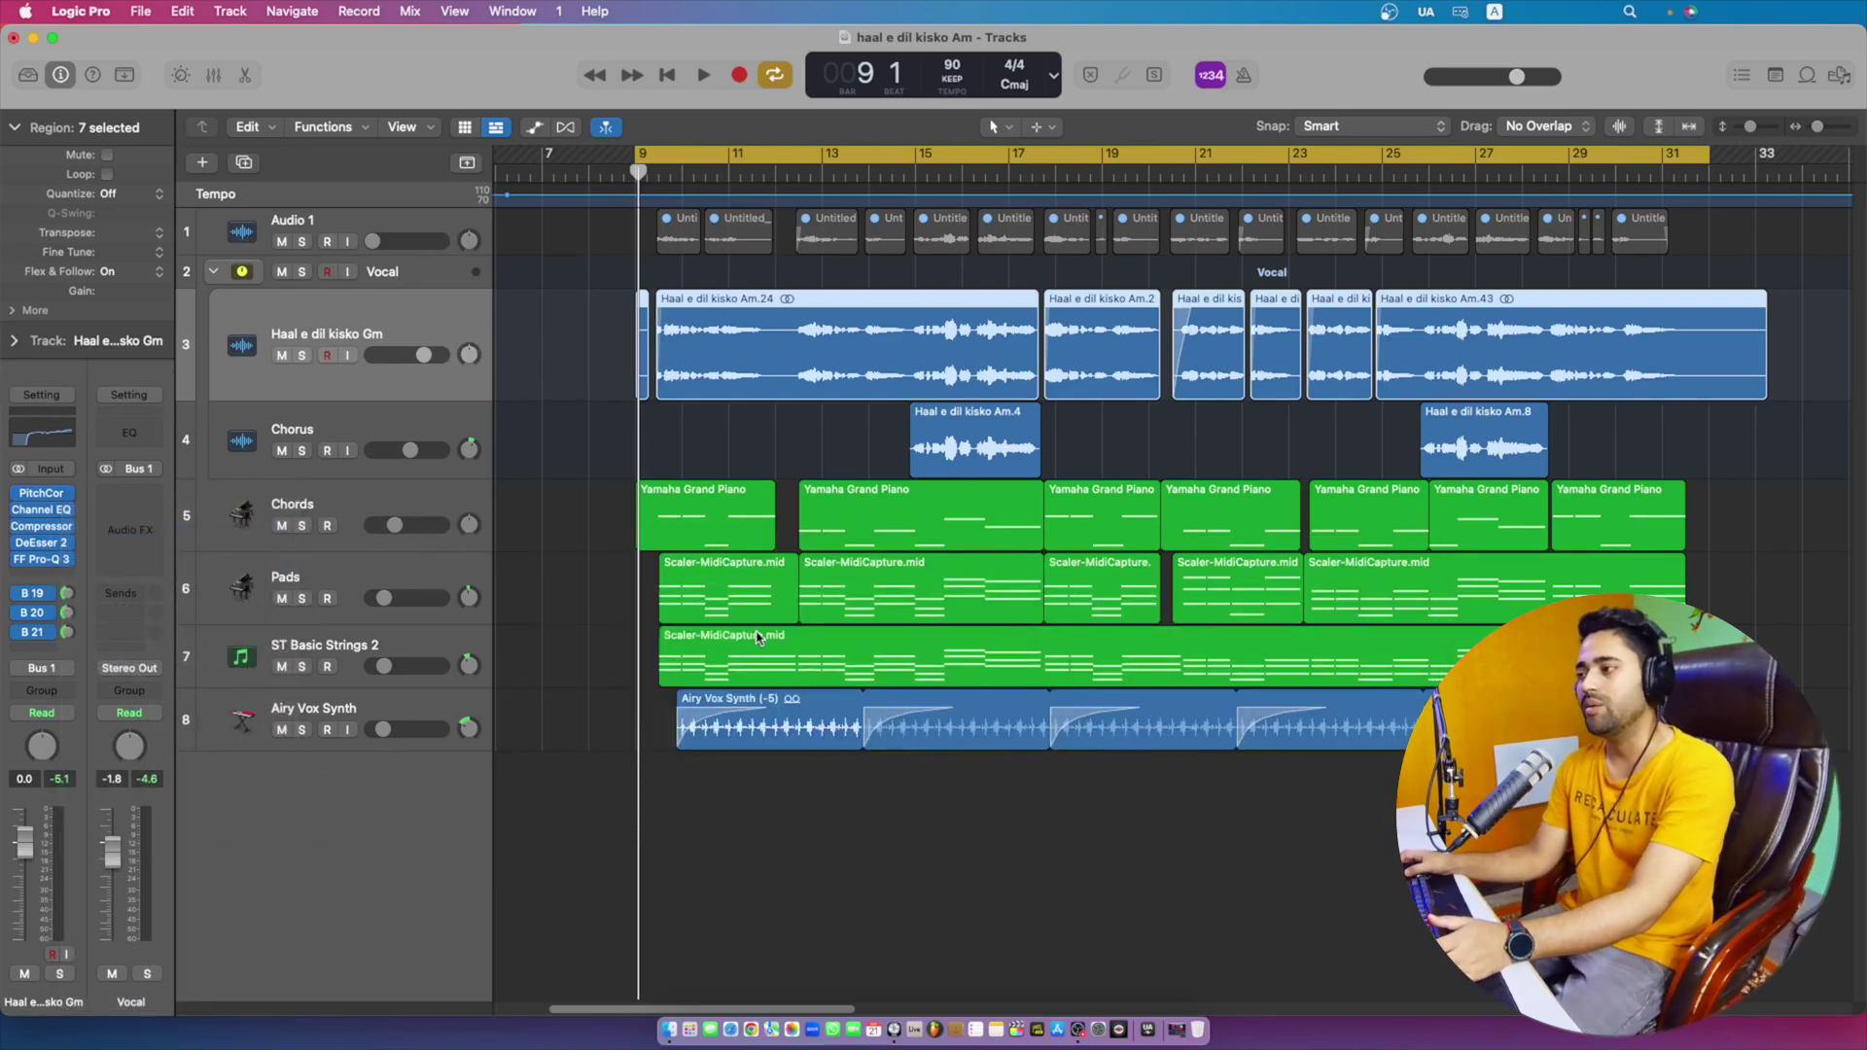